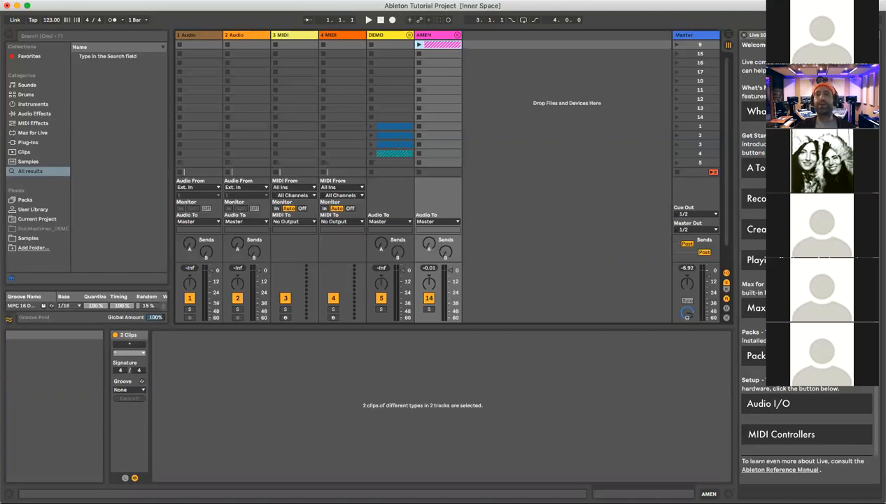
- Close the Help View in Ableton Live
key("super+Tab")
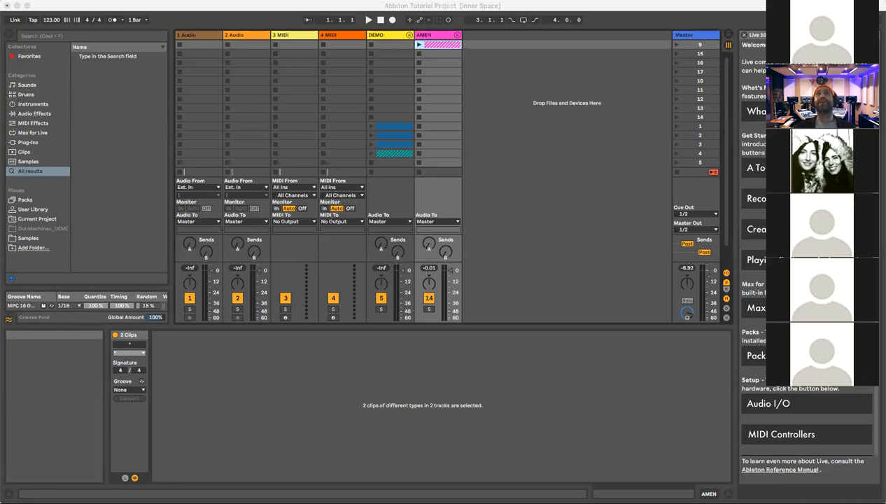
left_click(494, 8)
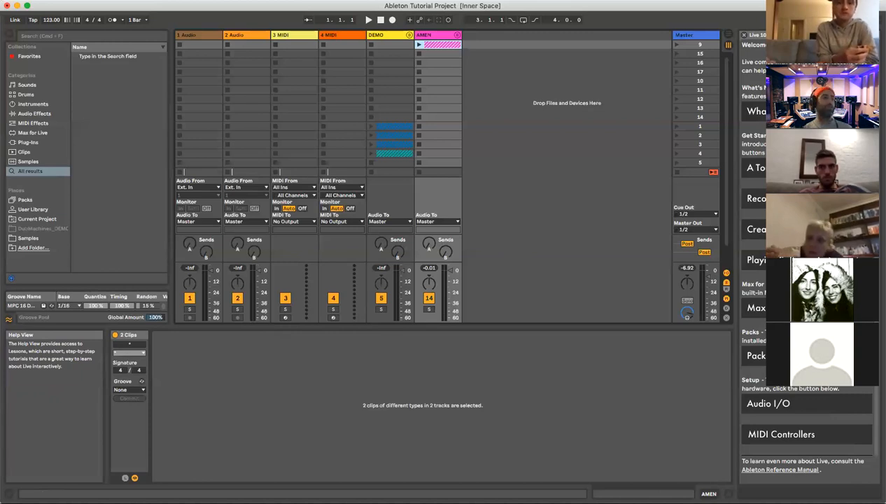
left_click(743, 35)
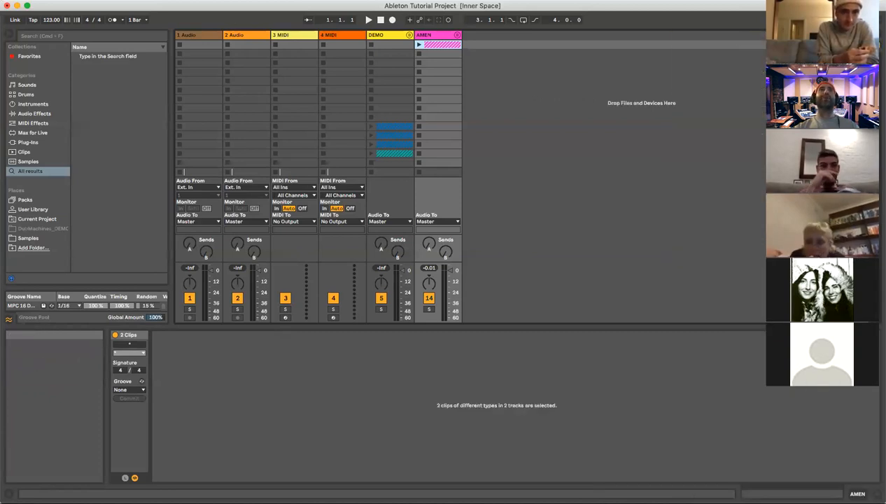
- Show the Help View again and hide it once more
left_click(118, 0)
mouse_move(89, 1)
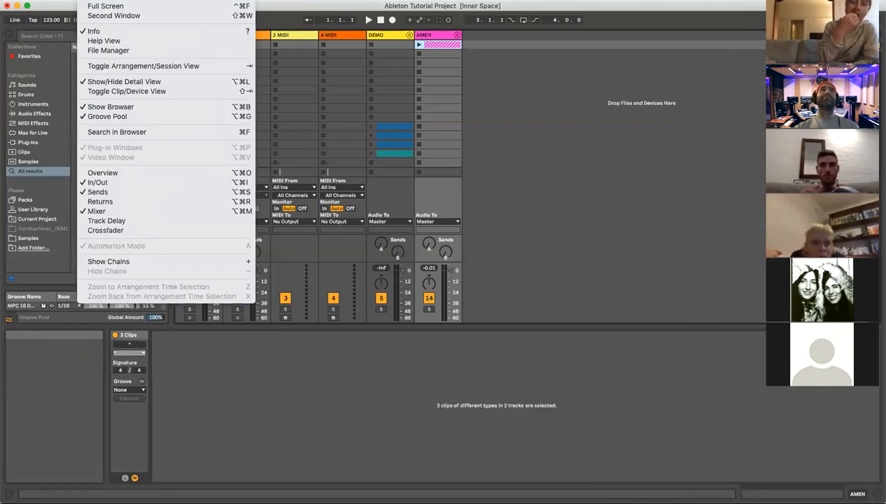
left_click(105, 41)
left_click(117, 0)
mouse_move(89, 1)
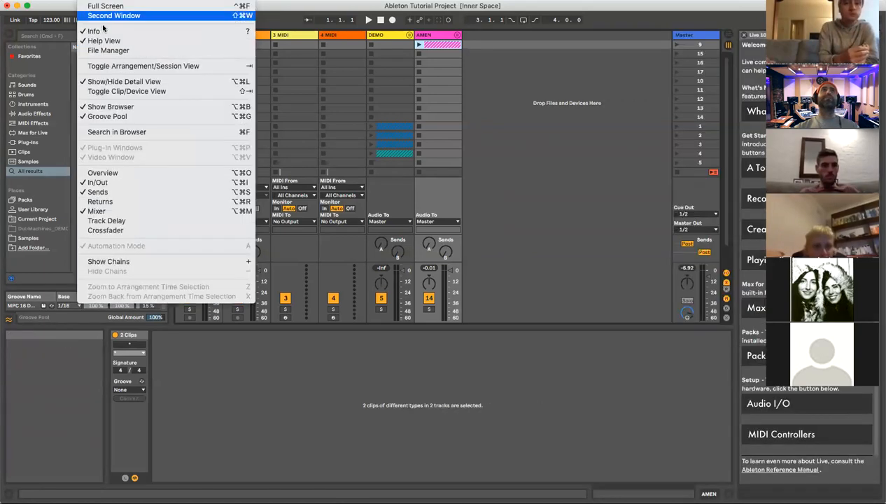
left_click(104, 39)
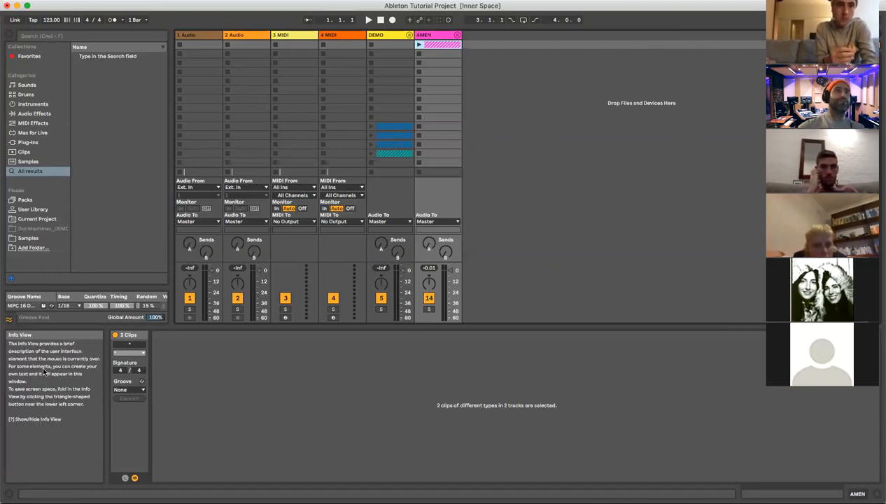
- Hide the Info View and look over the remaining view options
left_click(91, 1)
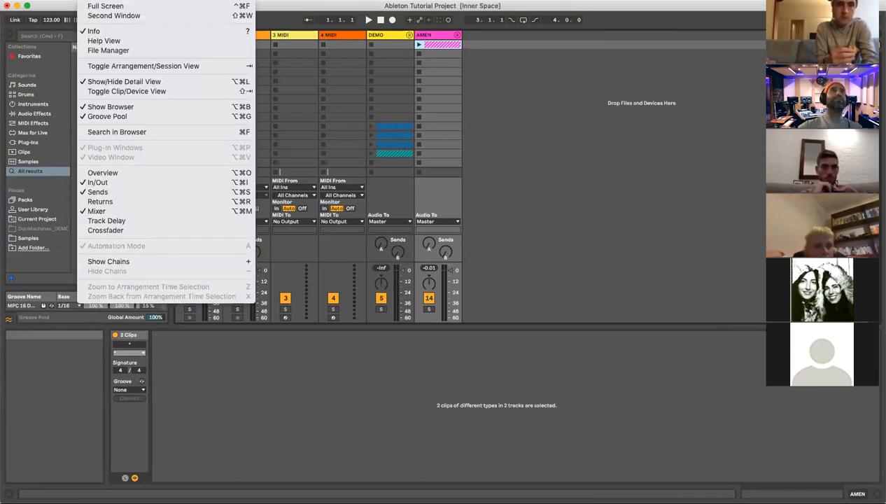
left_click(113, 32)
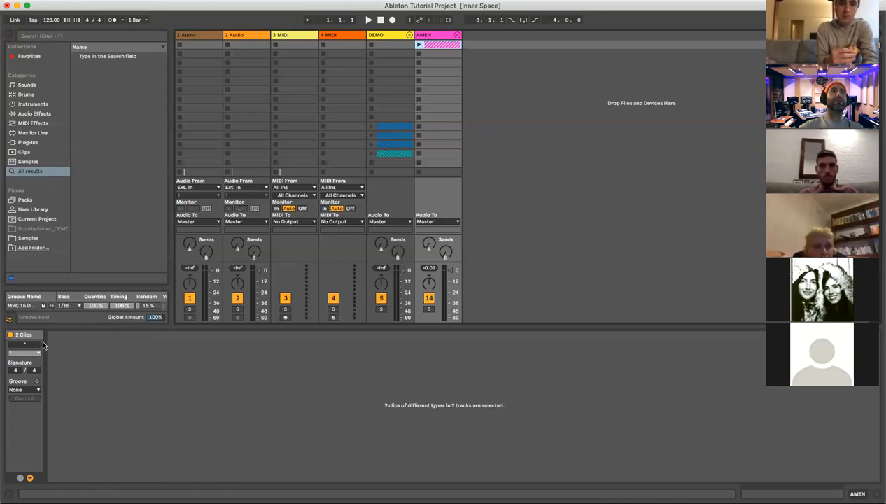
left_click(95, 1)
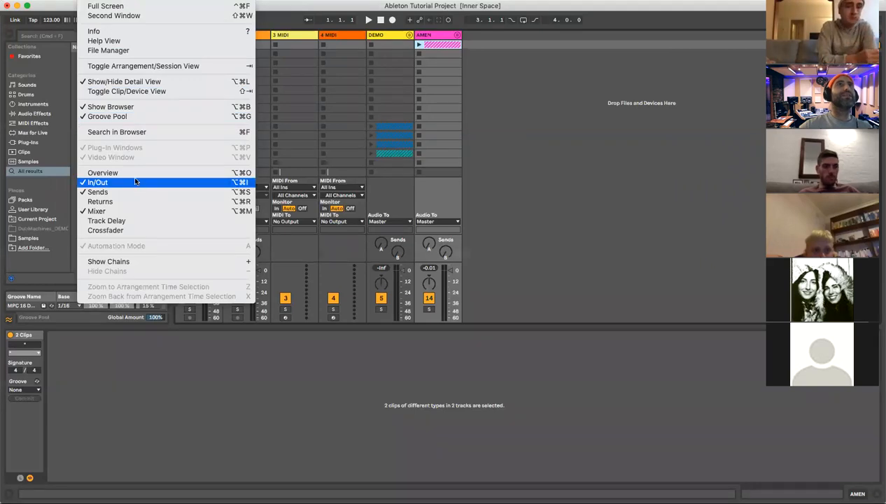
left_click(255, 417)
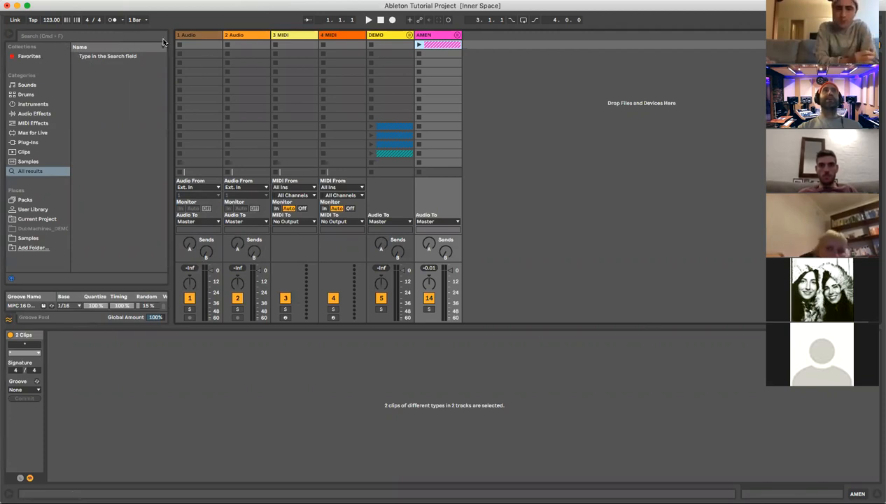
- Toggle the browser hidden and shown, leaving it open
left_click(9, 35)
left_click(8, 34)
left_click(9, 36)
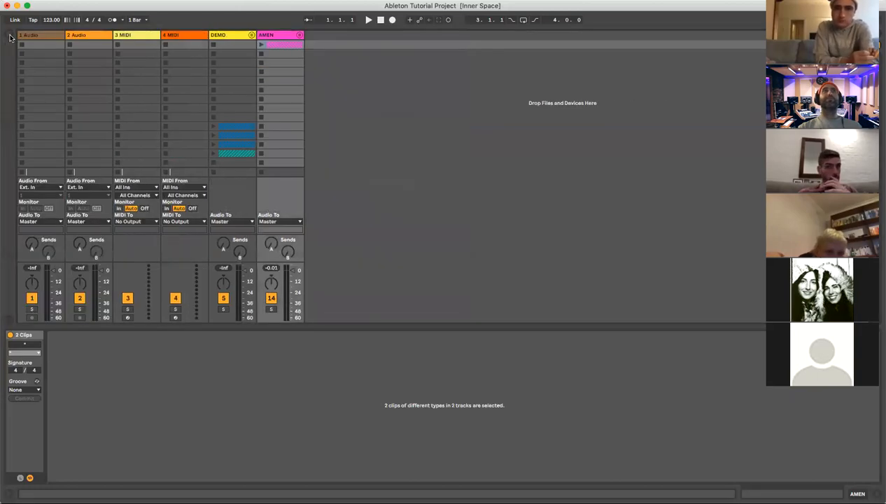
left_click(9, 35)
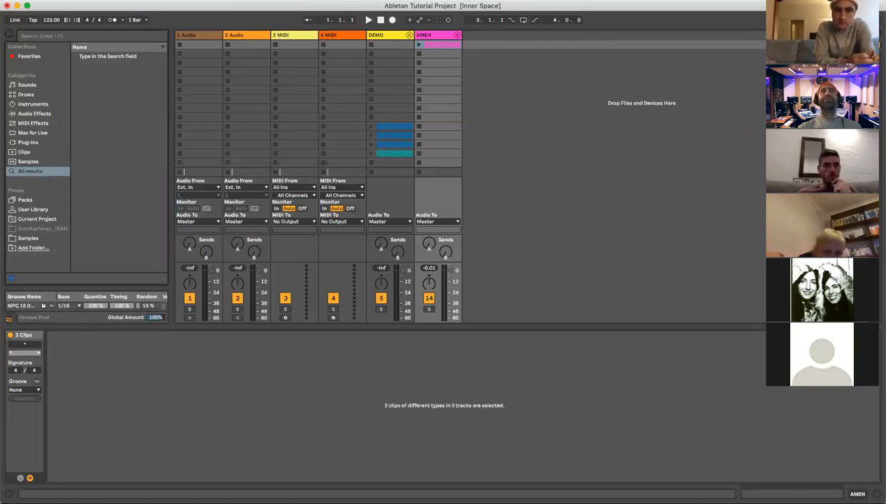
left_click(7, 35)
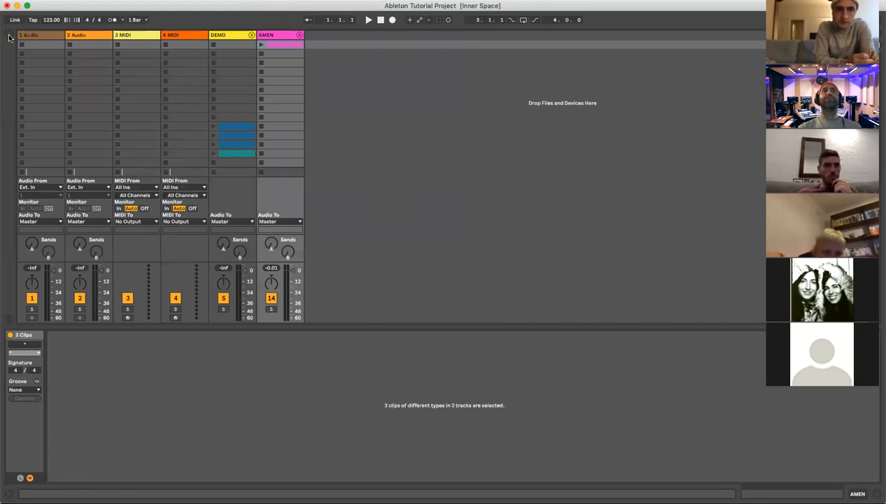
left_click(8, 36)
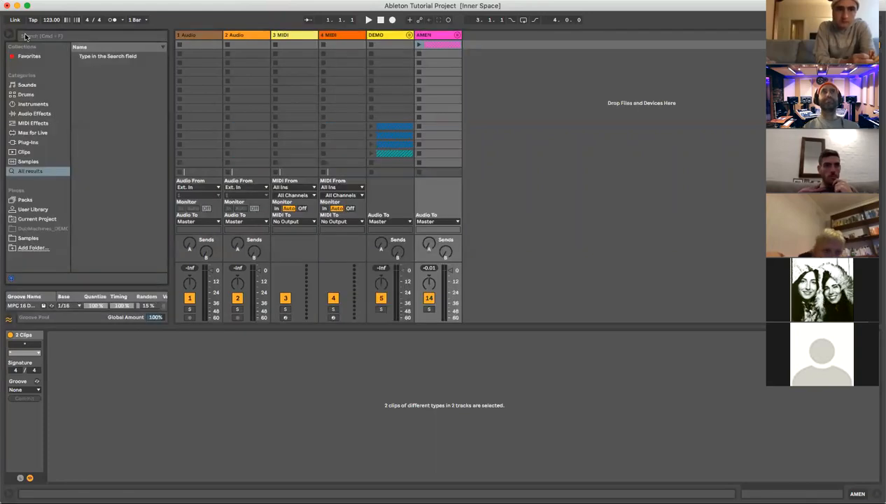
- Look through the browser's Sounds, Drums, Instruments, Audio Effects, MIDI Effects and Max for Live categories
left_click(28, 84)
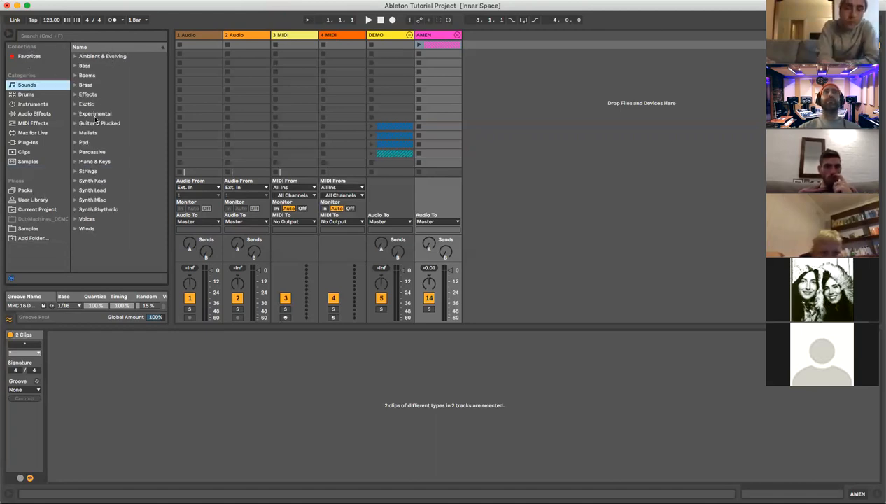
left_click(26, 94)
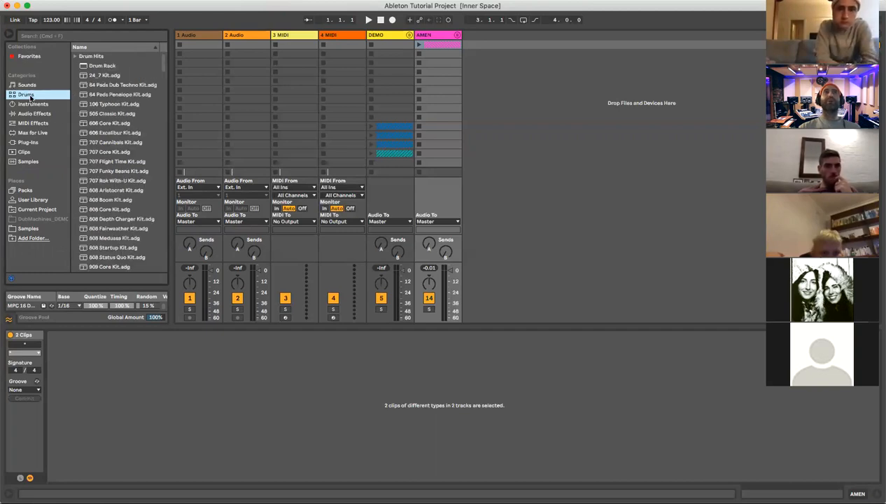
left_click(39, 104)
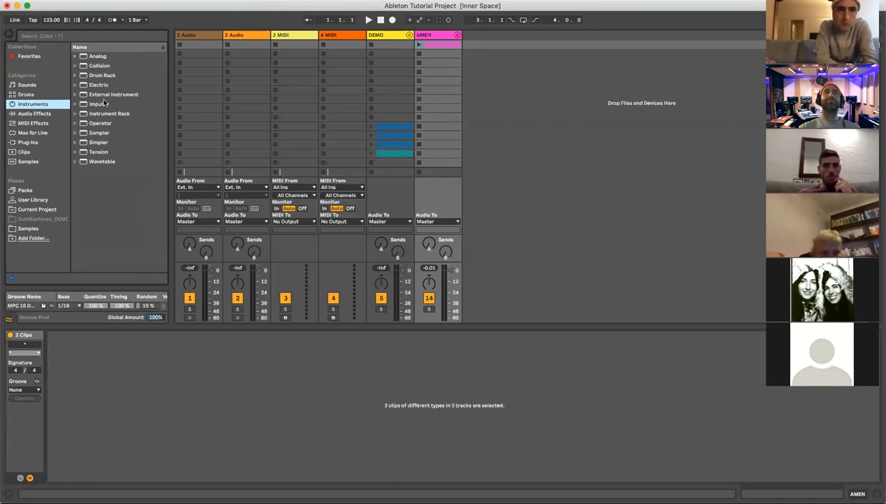
left_click(35, 113)
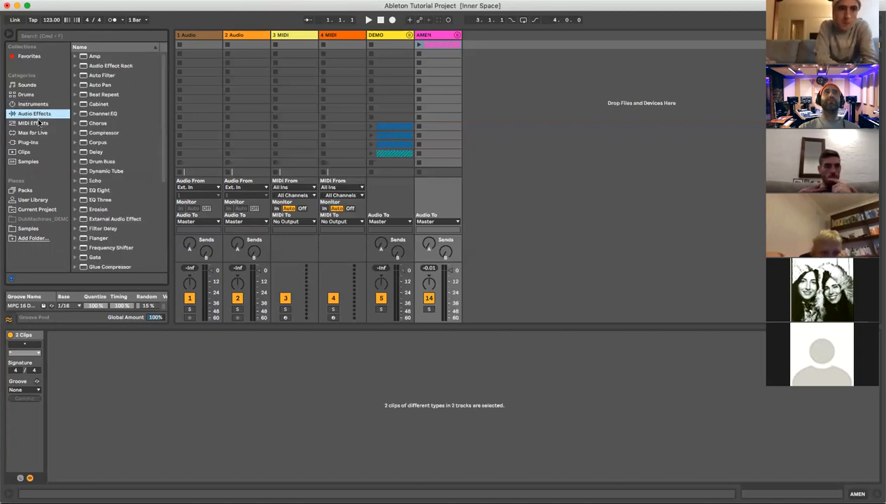
left_click(39, 123)
left_click(42, 134)
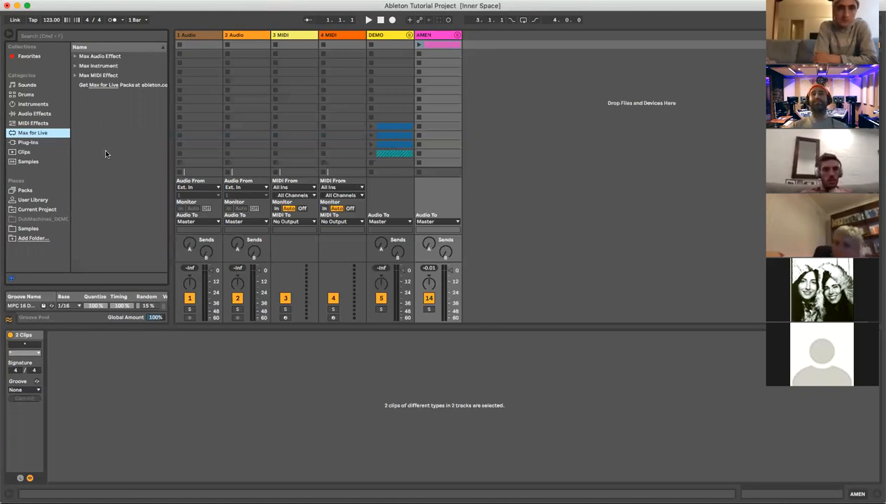
- Examine the plug-ins in the Local and Custom folders, including the Surreal Machines subfolder, and collapse the folders
left_click(29, 143)
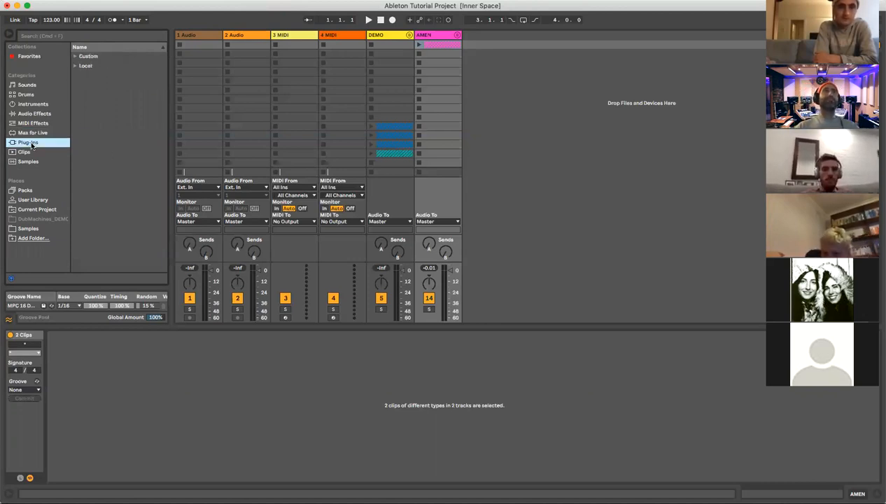
left_click(79, 66)
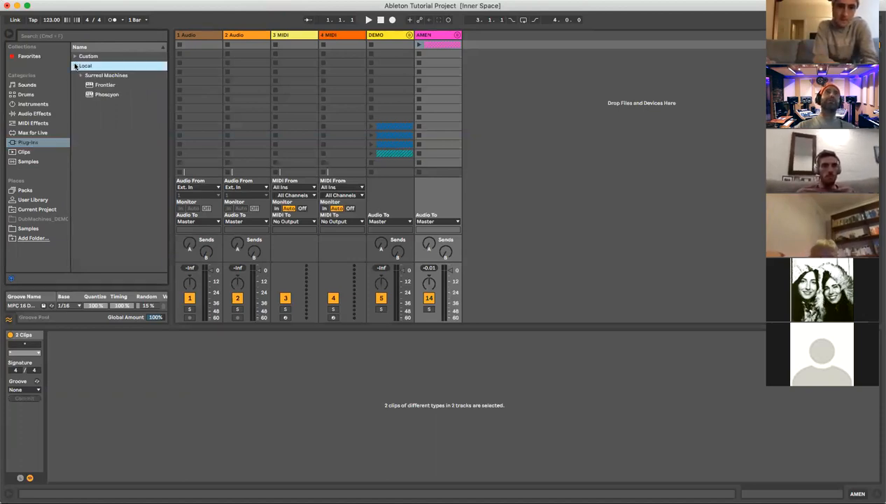
left_click(110, 85)
left_click(111, 94)
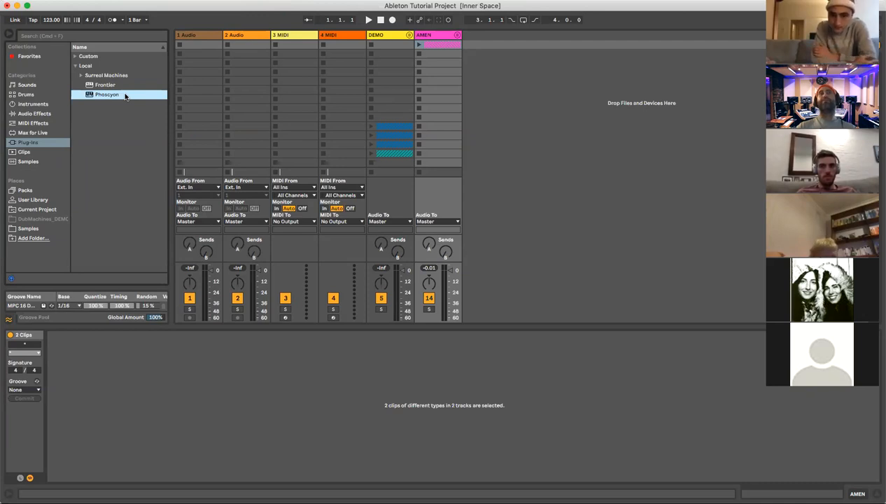
left_click(75, 59)
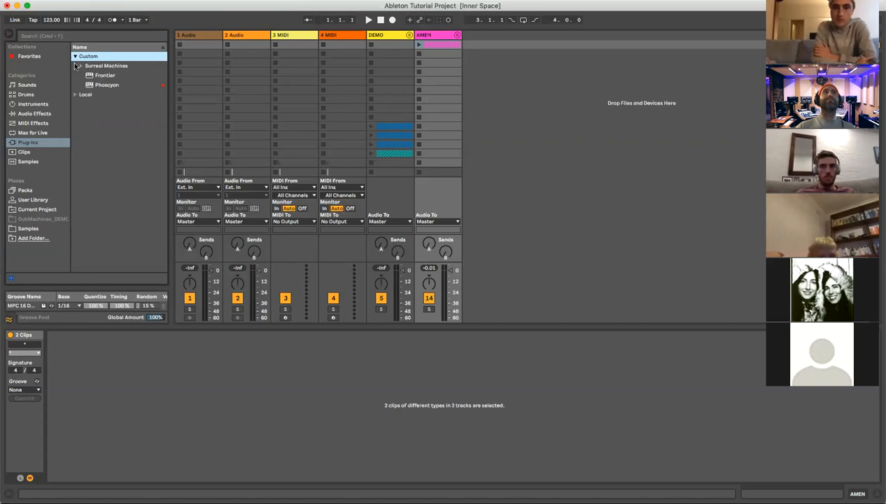
left_click(81, 65)
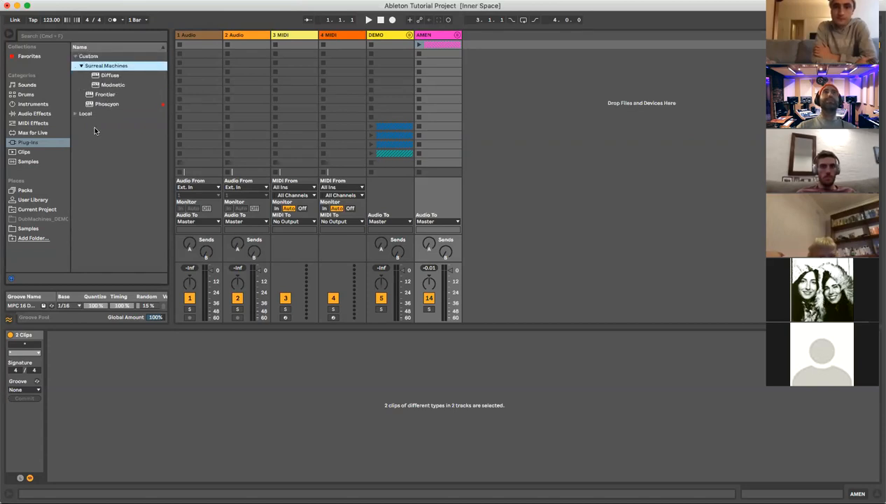
left_click(81, 66)
left_click(75, 57)
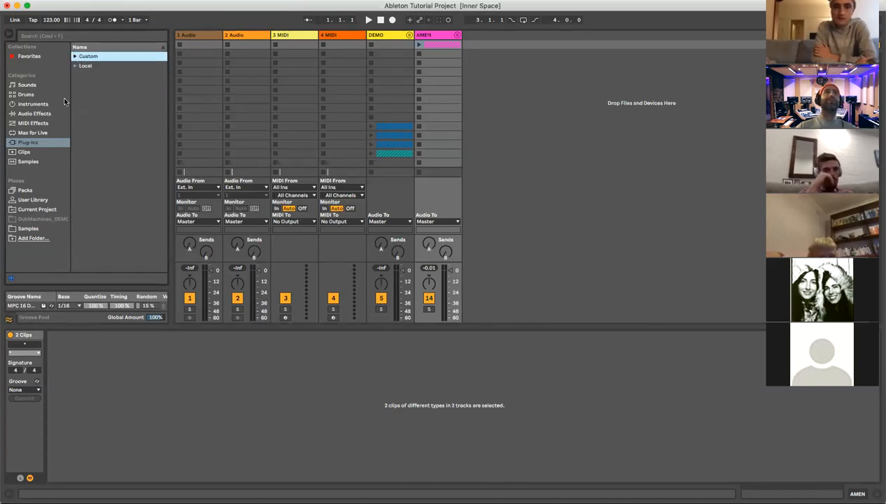
- View the Clips category, then preview the first audio file and "90 - Bushwick - Synth.aif" in Samples
left_click(30, 151)
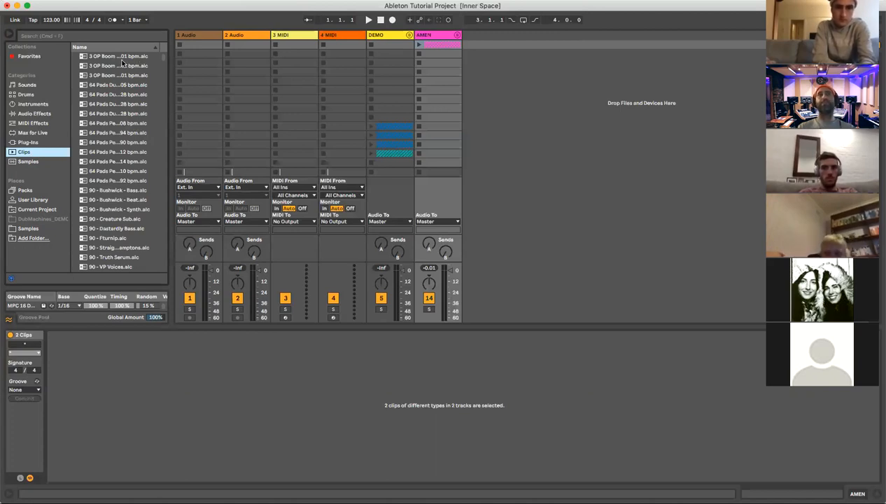
left_click(32, 161)
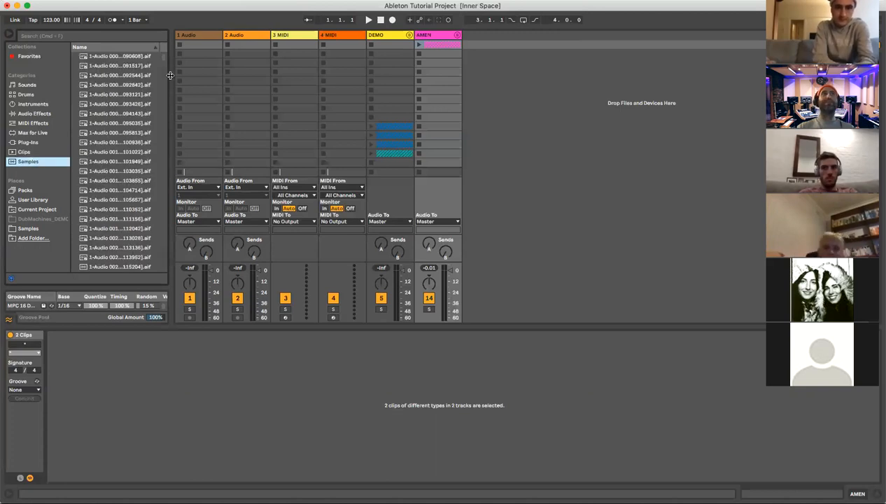
left_click(124, 56)
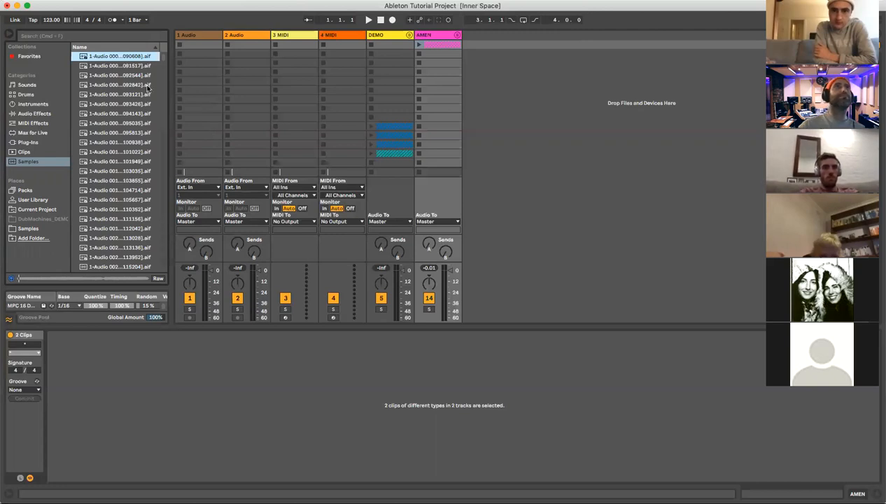
scroll(131, 169, "down", 5)
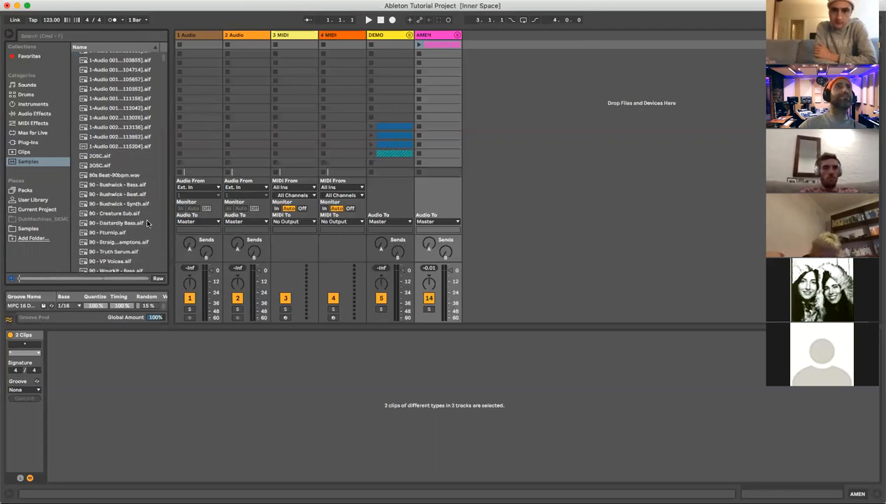
left_click(125, 203)
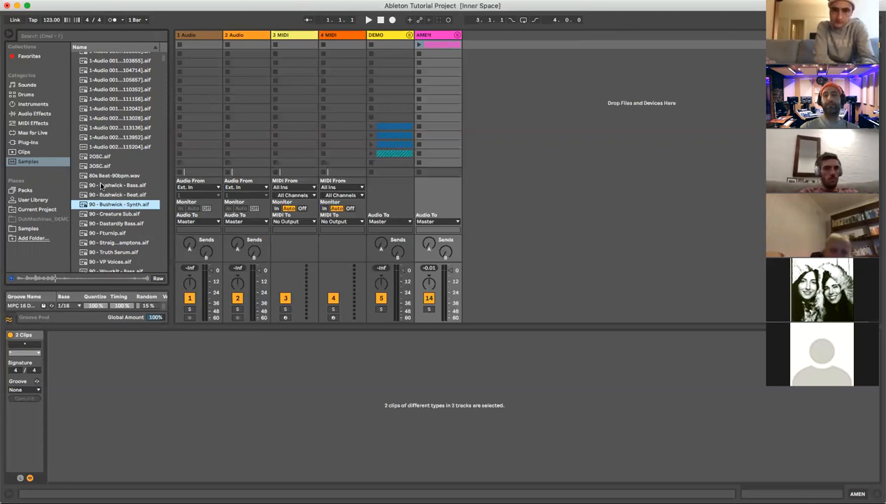
key("Left")
scroll(114, 204, "down", 1)
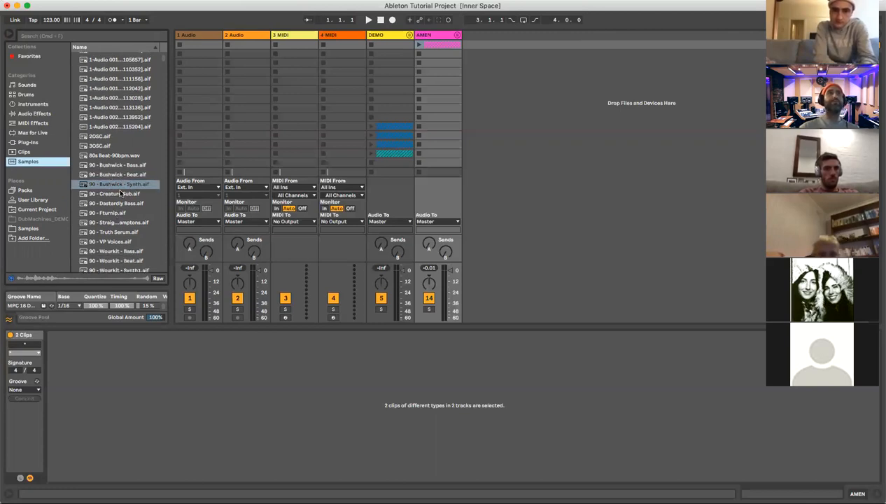
- Preview the samples from "90 - Creature Sub.aif" through "90 - VP Voices.aif" one after another and return to the Samples category
left_click(120, 193)
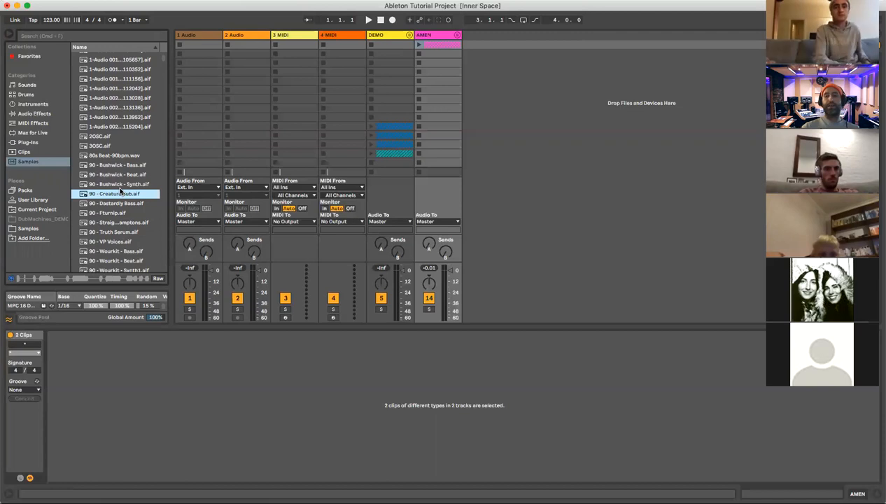
key("Down")
key("Down")
key("Down")
key("Down")
key("Down")
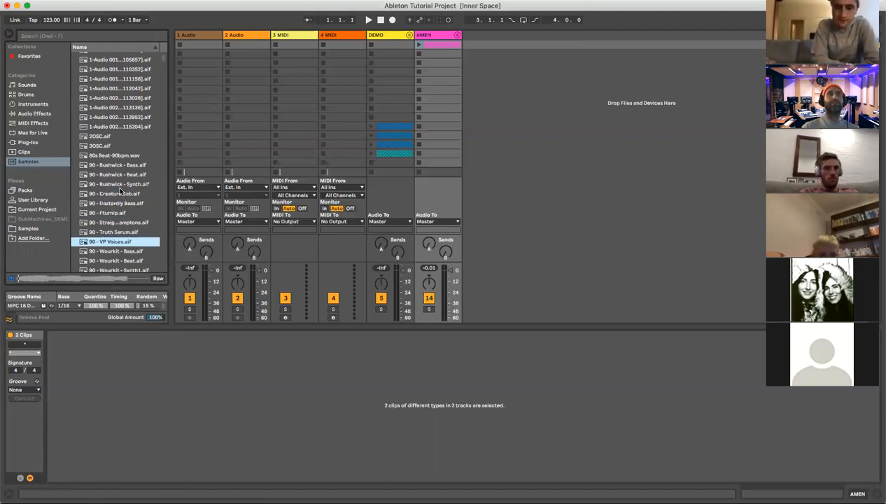
key("Left")
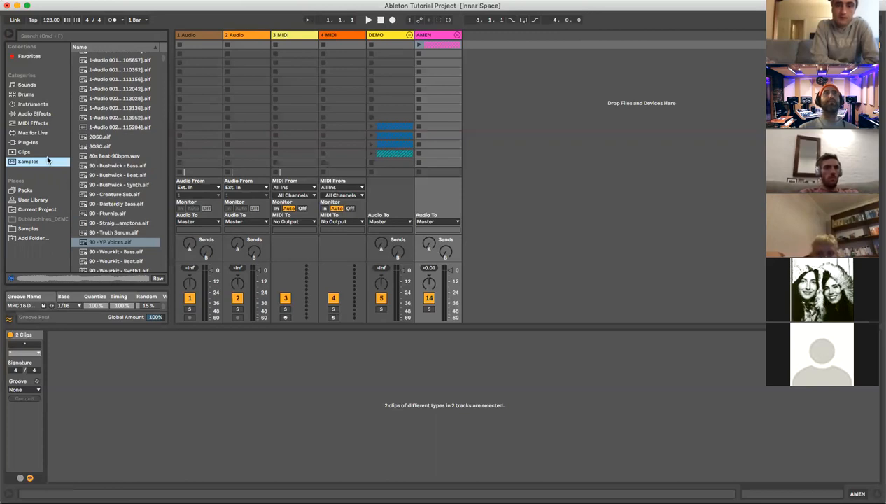
scroll(125, 144, "up", 5)
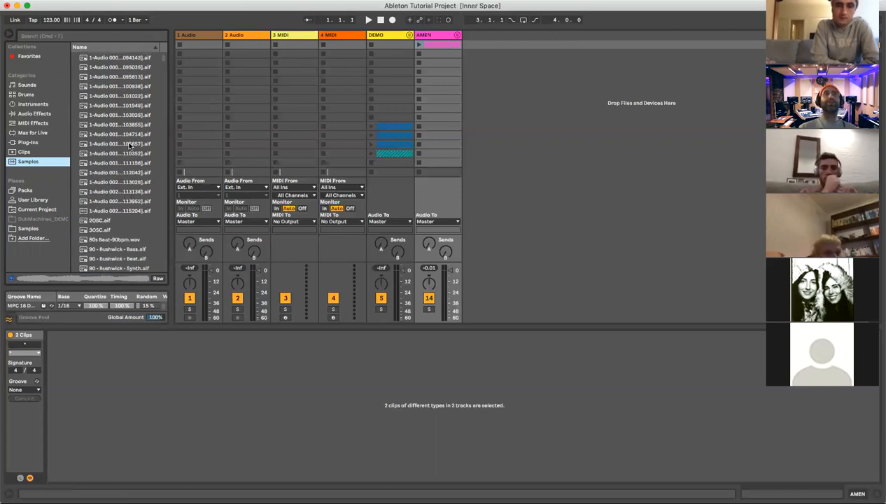
- Search the browser for "808 kit" in Drums and across all results, and clear the search
left_click(34, 95)
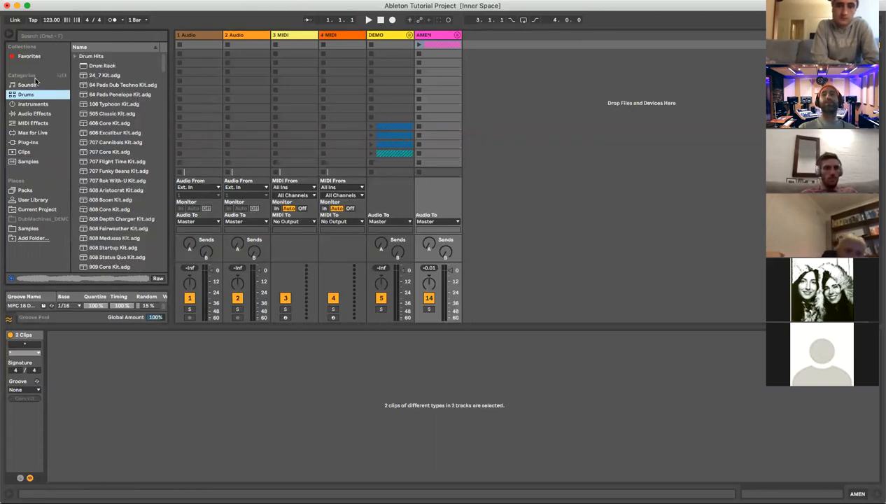
left_click(65, 36)
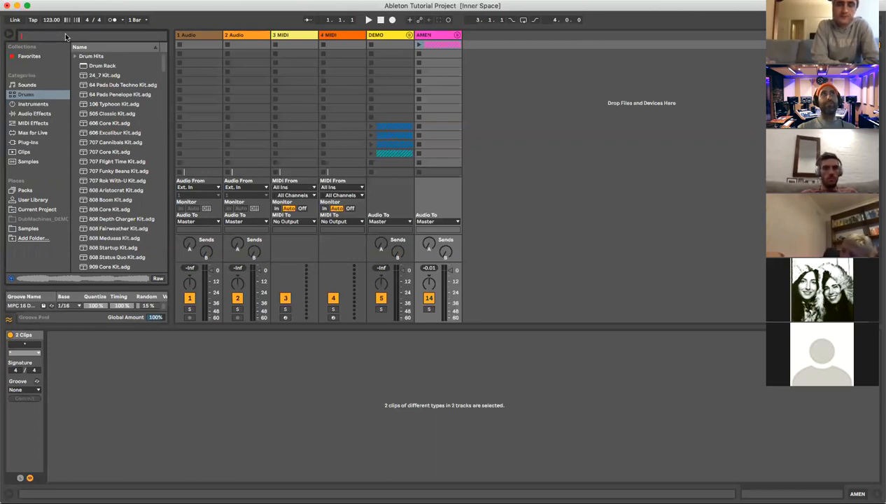
type("808")
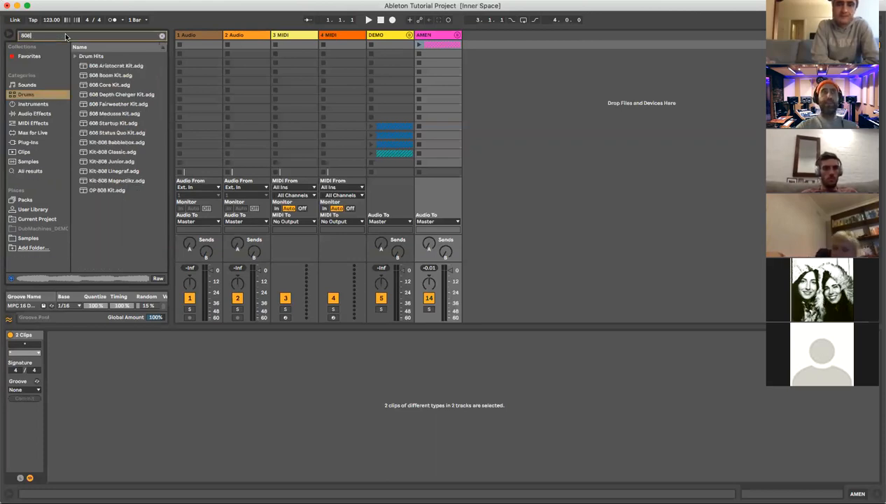
type(" kit")
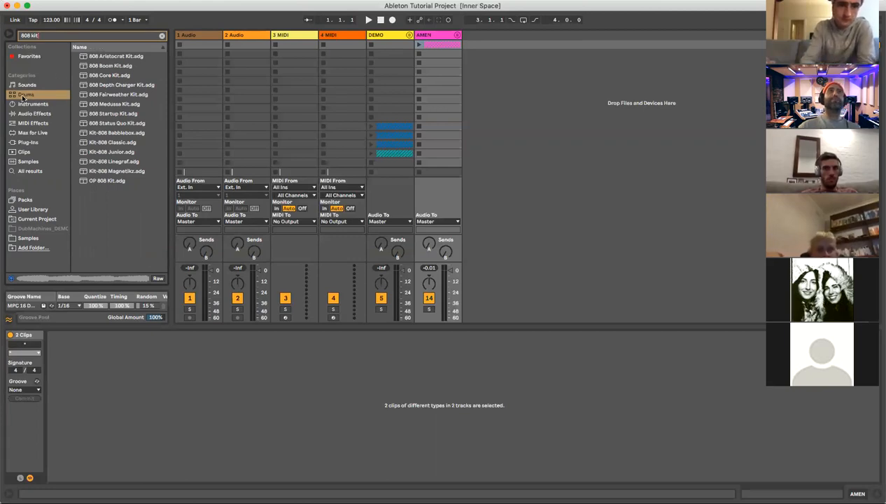
left_click(30, 171)
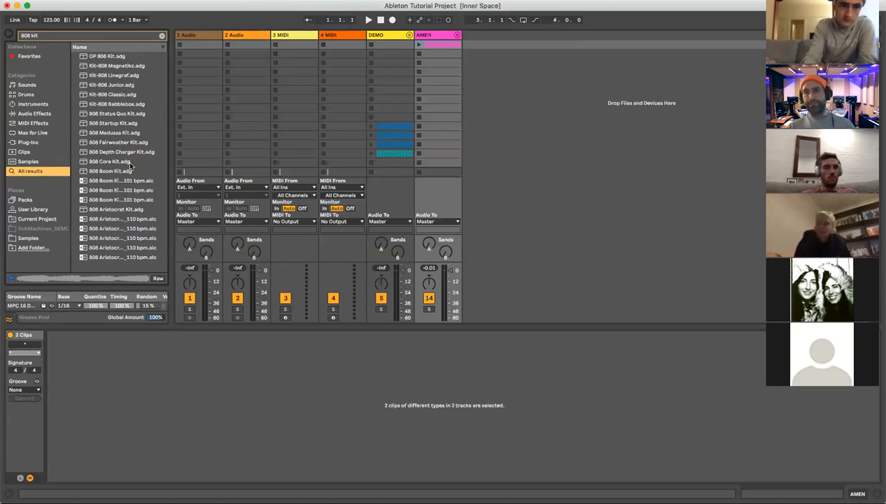
left_click(161, 36)
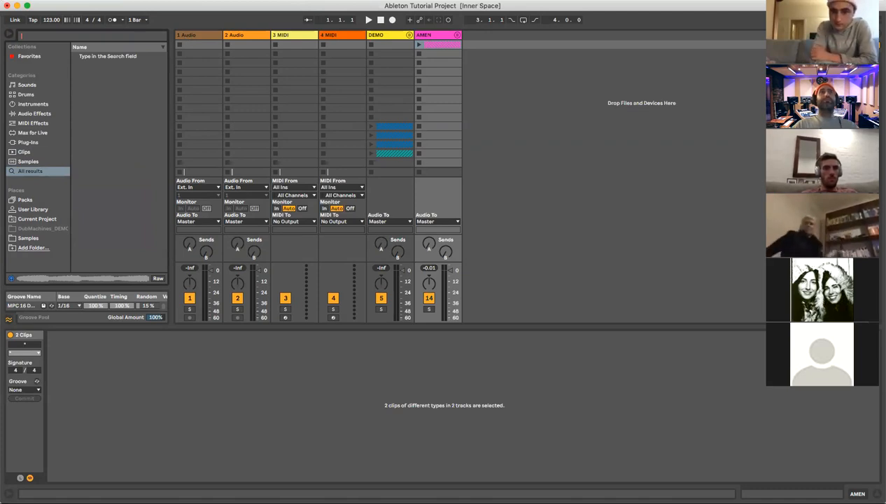
- Open the preferences and view the list of available audio output devices
left_click(12, 0)
mouse_move(1, 0)
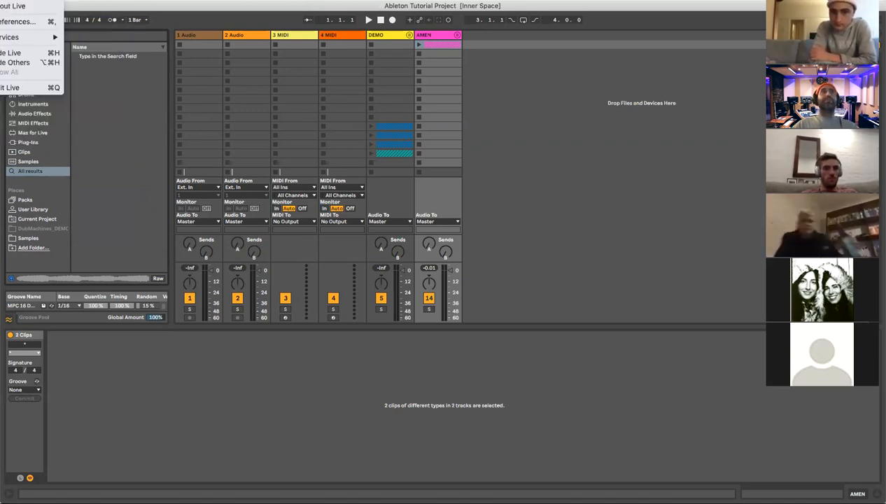
left_click(9, 21)
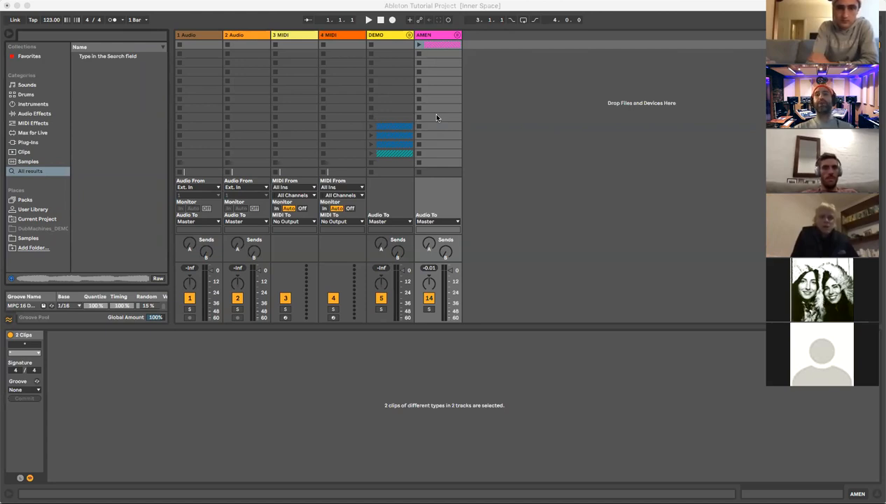
left_click(490, 114)
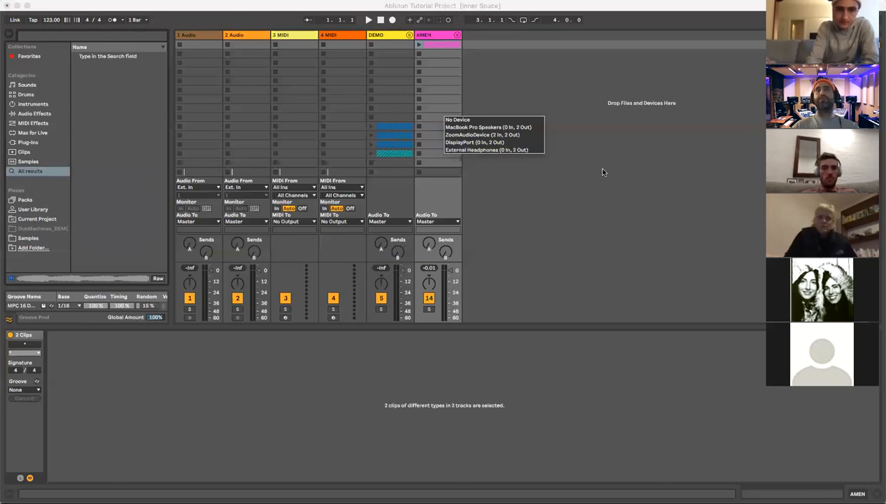
- Try out other interface themes in the preferences, including Light, and set the theme back to Mid Dark
left_click(12, 0)
mouse_move(0, 0)
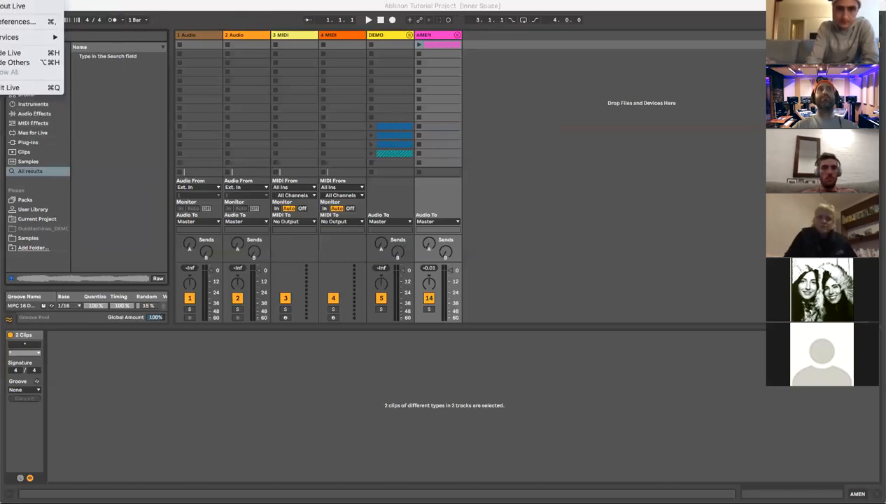
left_click(3, 21)
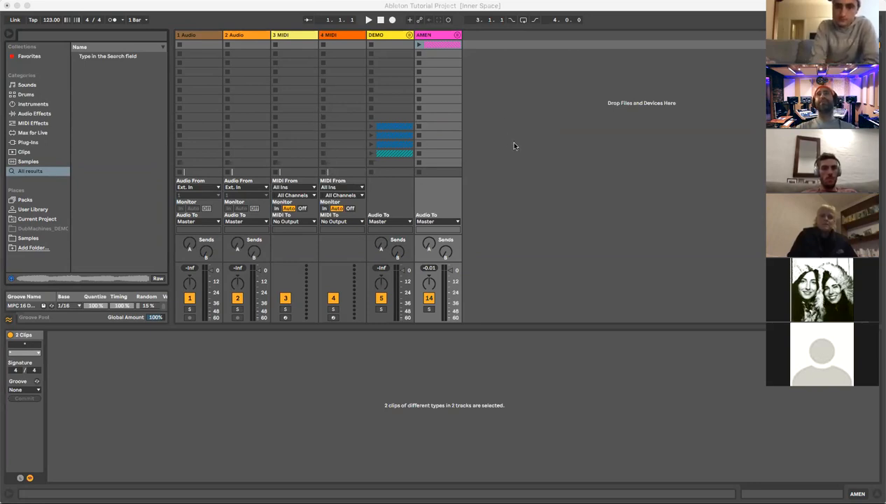
right_click(490, 215)
left_click(477, 250)
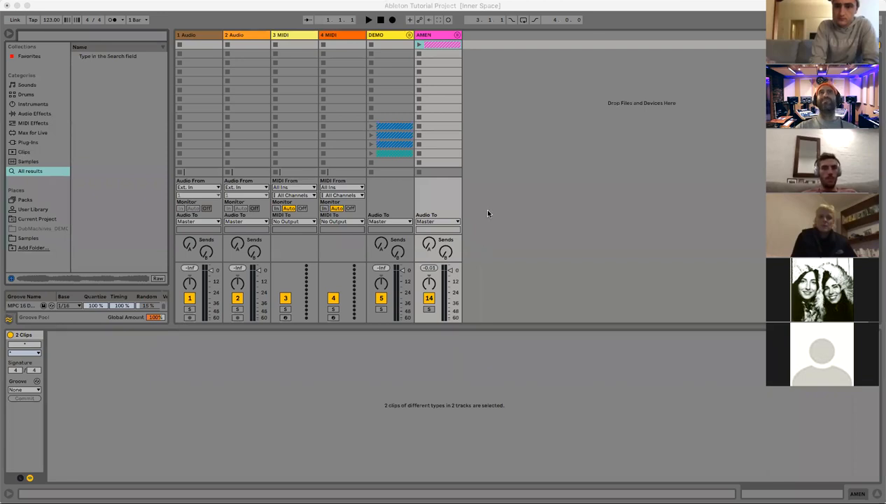
right_click(487, 213)
left_click(481, 218)
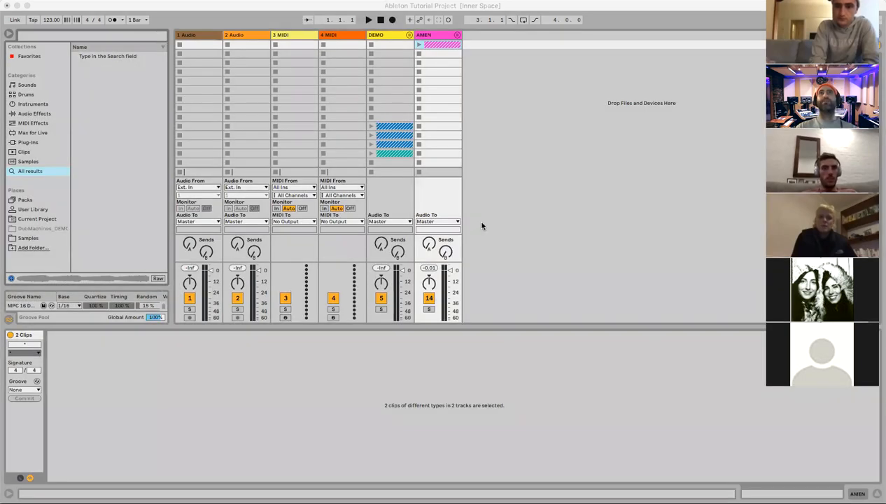
right_click(490, 212)
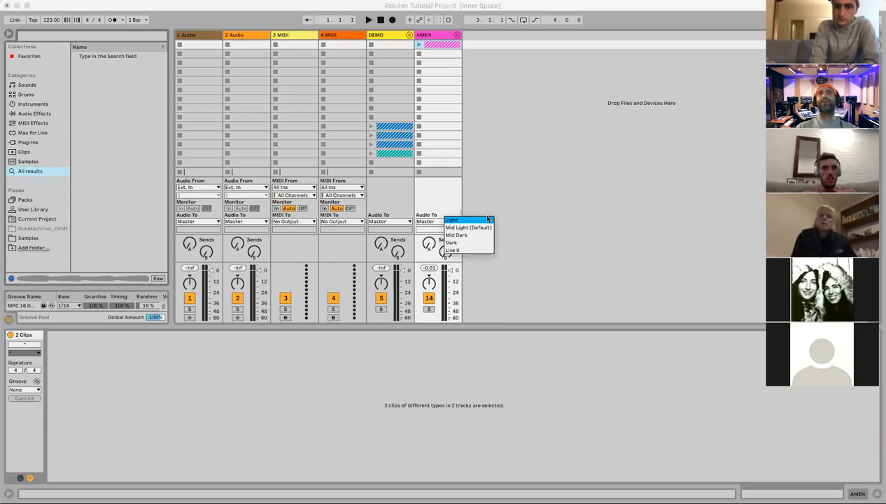
left_click(472, 233)
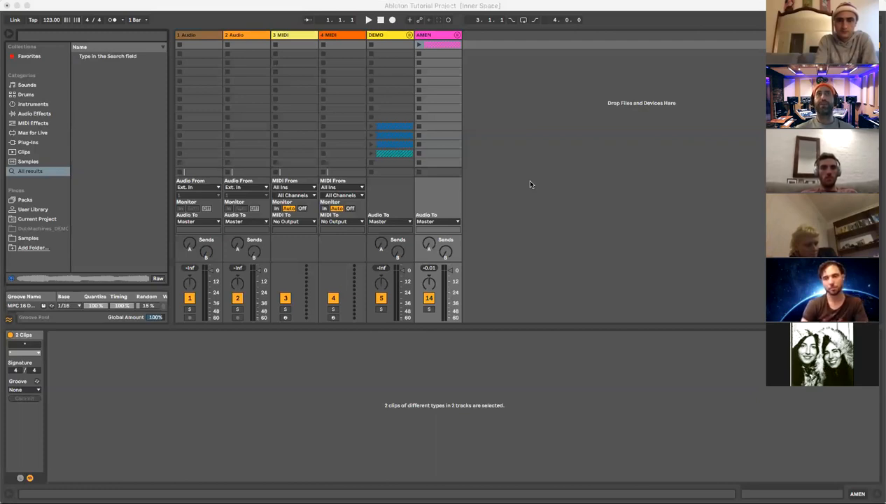
- Look through the list of supported control surfaces in the preferences and close it without choosing one
left_click(392, 133)
left_click(393, 133)
left_click(397, 140)
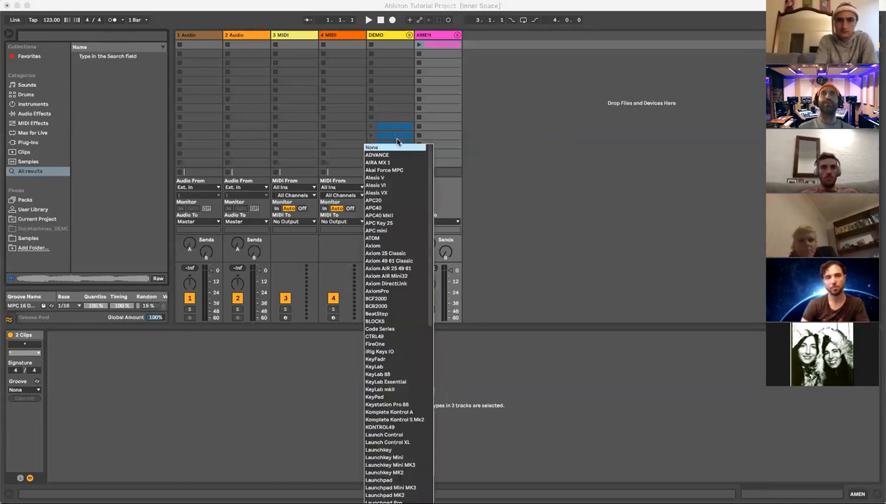
scroll(397, 439, "down", 5)
scroll(397, 442, "down", 5)
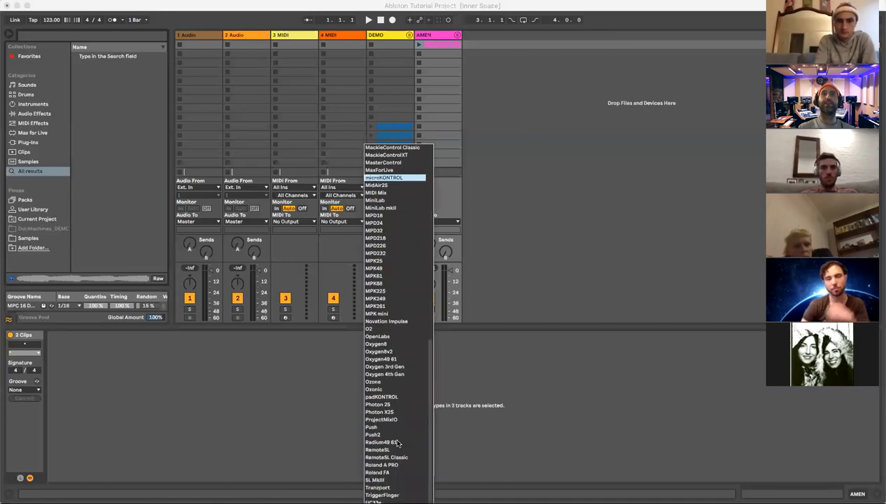
scroll(397, 442, "up", 10)
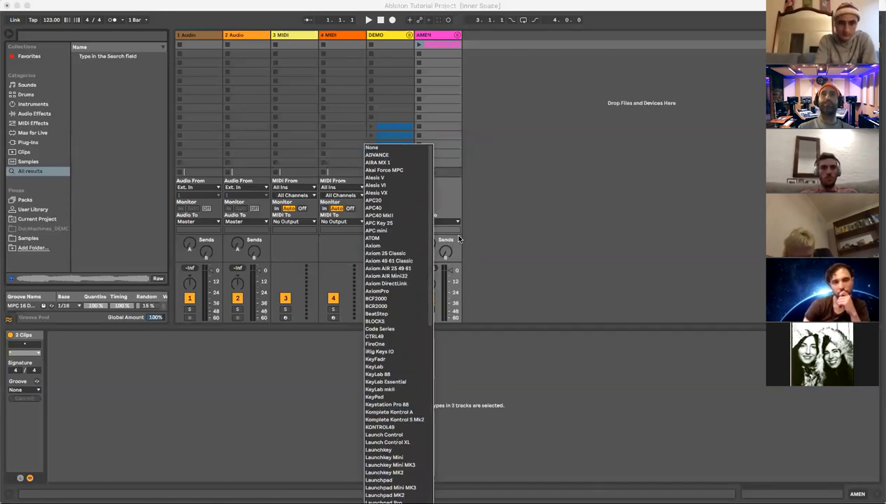
left_click(455, 235)
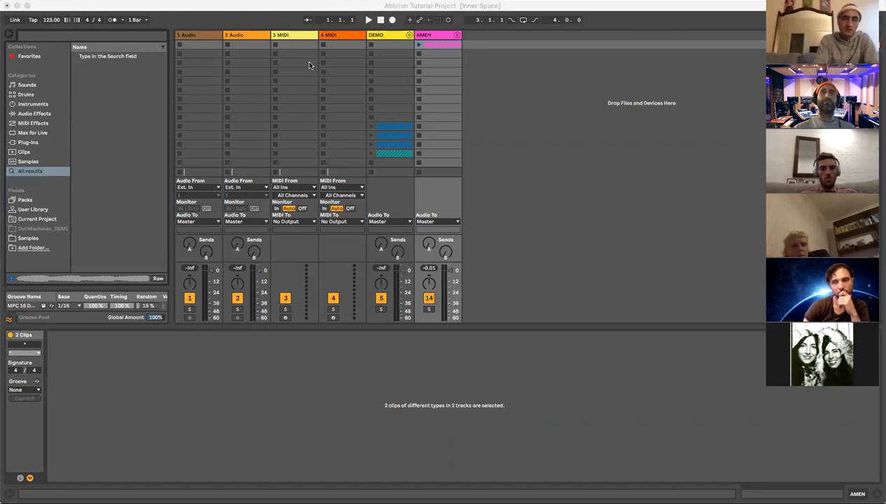
left_click(387, 143)
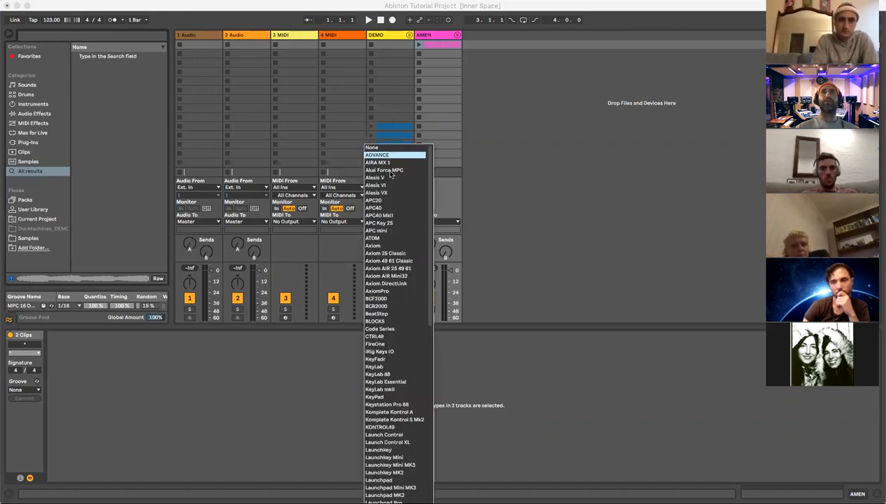
left_click(479, 217)
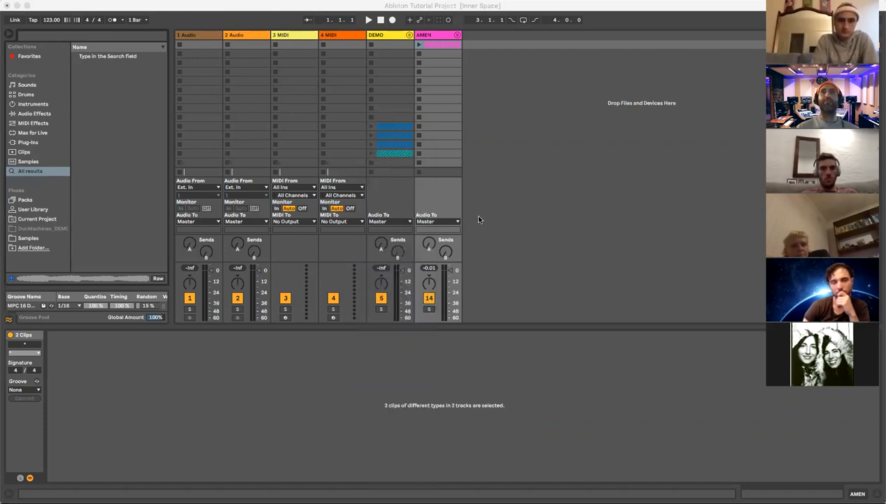
- Turn on MIDI mapping mode, select the AMEN track's Send A control as a mapping target, and exit the mode
key("super+f")
key("super+m")
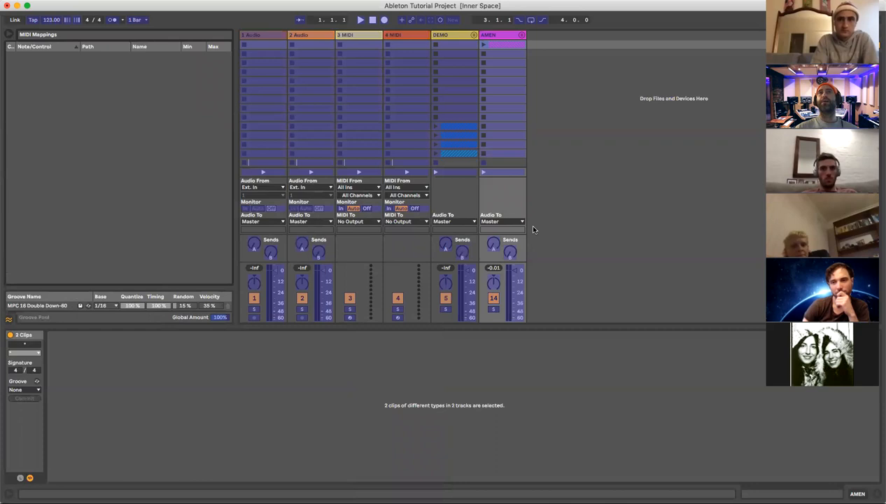
left_click(498, 247)
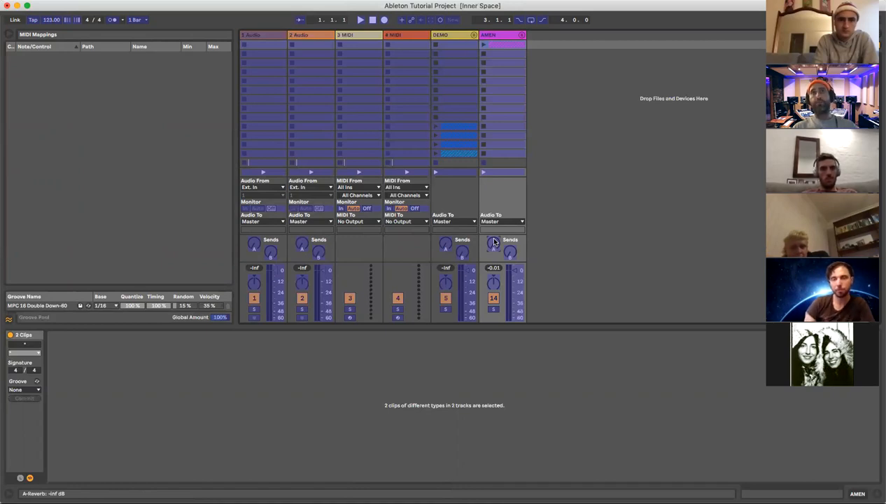
key("super+m")
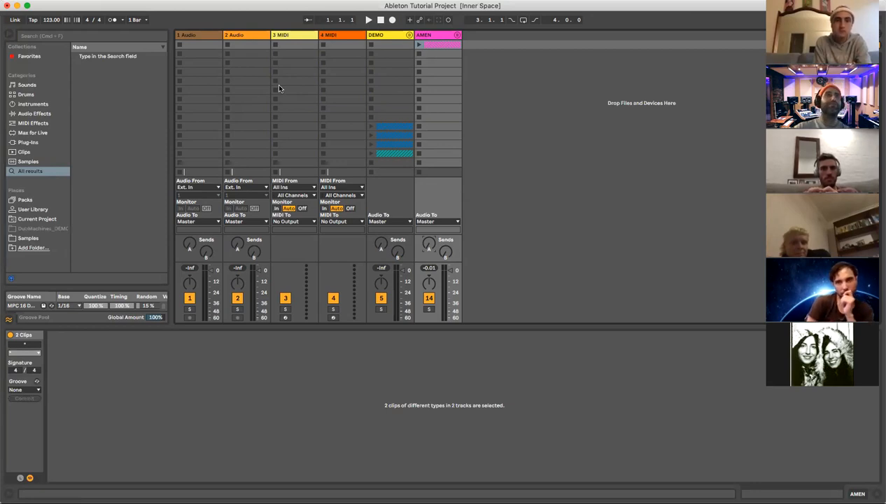
left_click(2, 0)
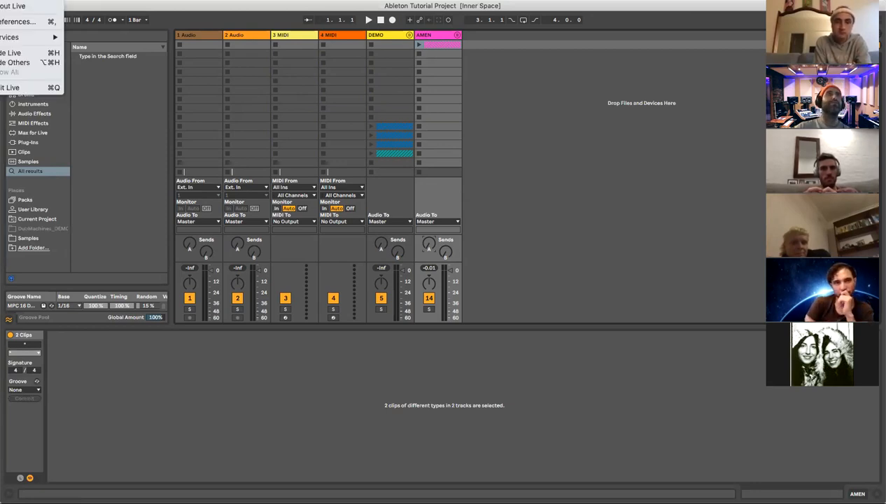
left_click(665, 179)
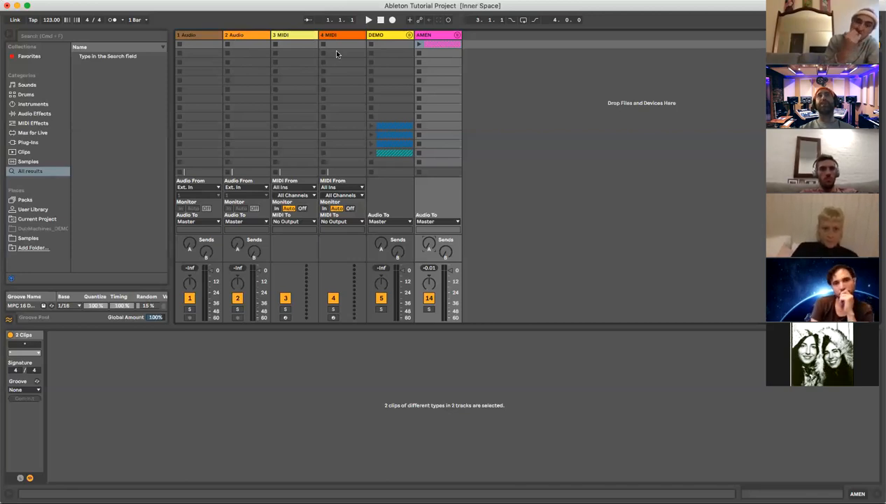
- Select the 1 Audio, 2 Audio, 3 MIDI and 4 MIDI tracks in turn, and go back to 2 Audio
left_click(207, 35)
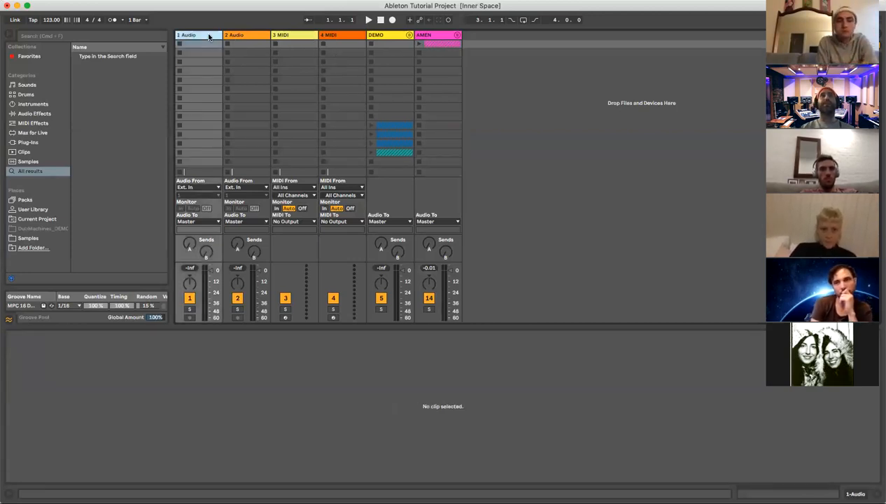
left_click(244, 37)
left_click(294, 36)
left_click(344, 37)
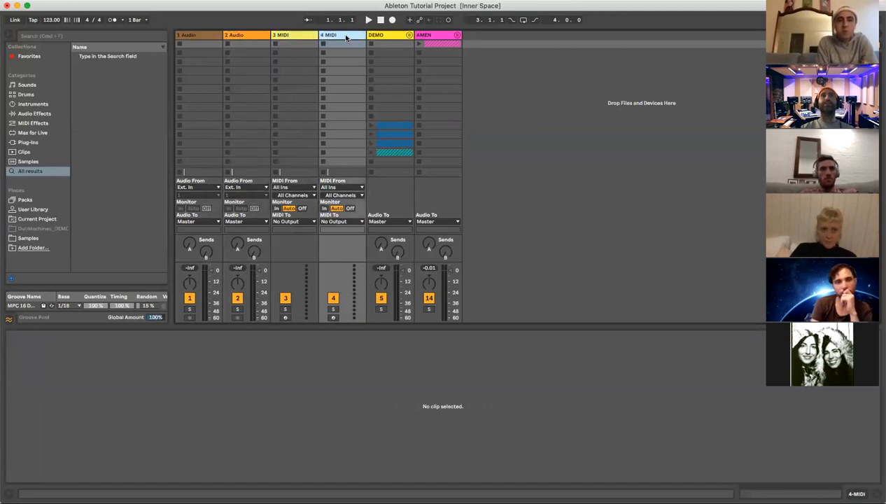
left_click(292, 38)
left_click(252, 36)
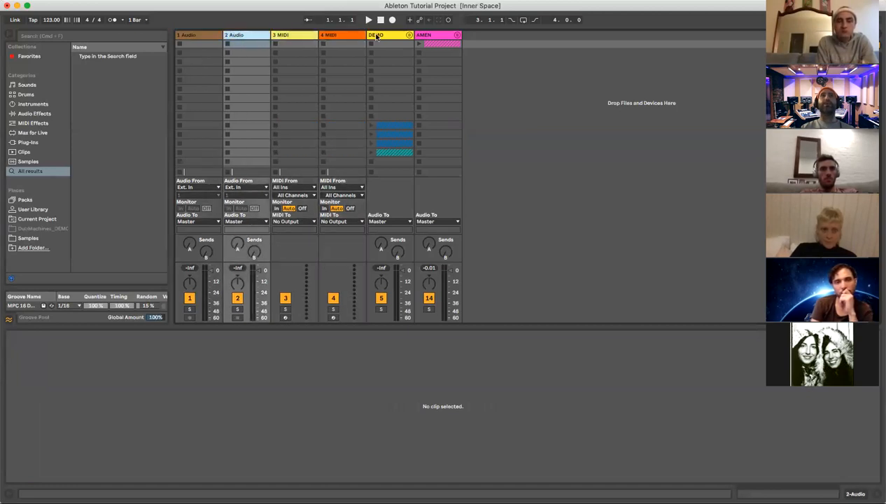
- Unfold the DEMO group and show the device chain of its 6 Phoscyon track
left_click(377, 35)
left_click(410, 35)
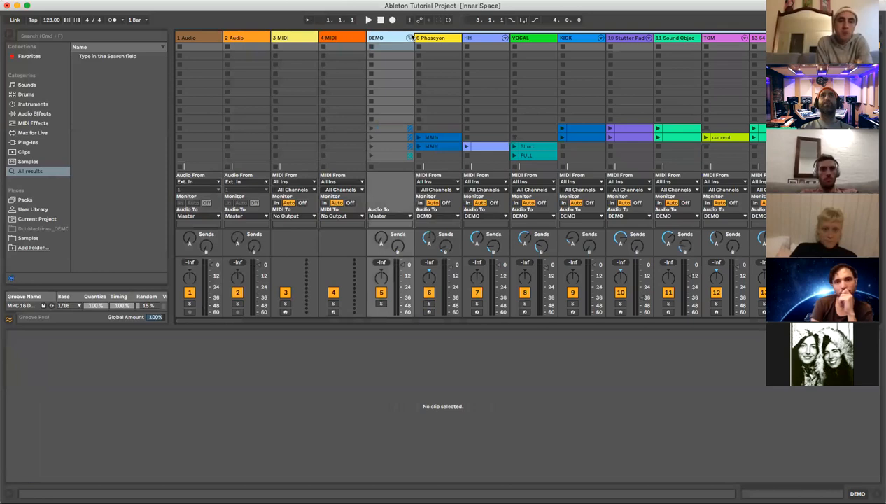
left_click(446, 38)
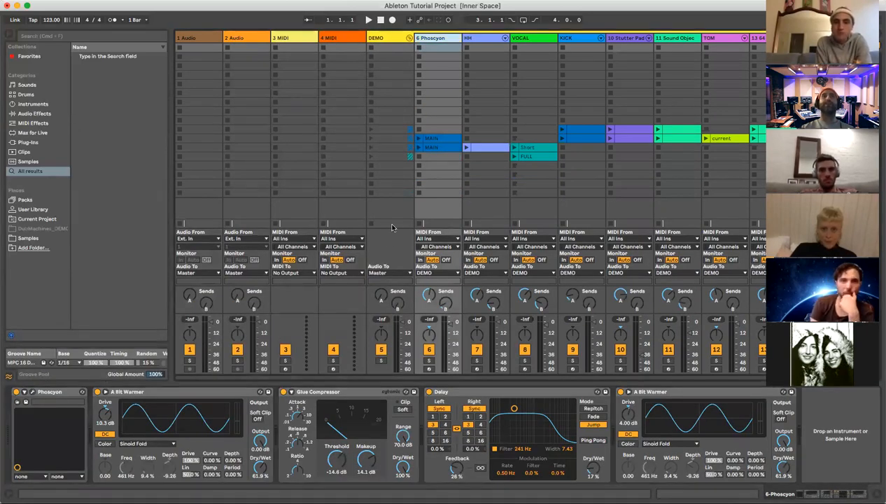
- Solo the 6 Phoscyon track and launch its upper MAIN clip
left_click(429, 361)
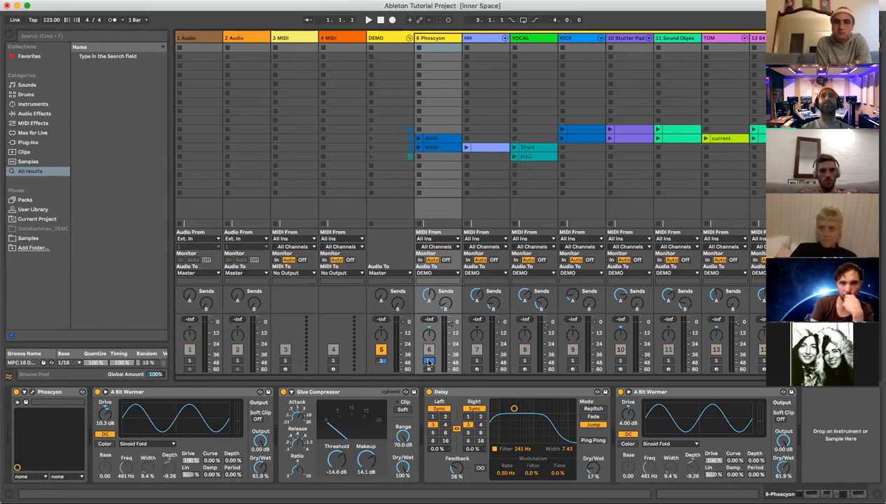
left_click(417, 139)
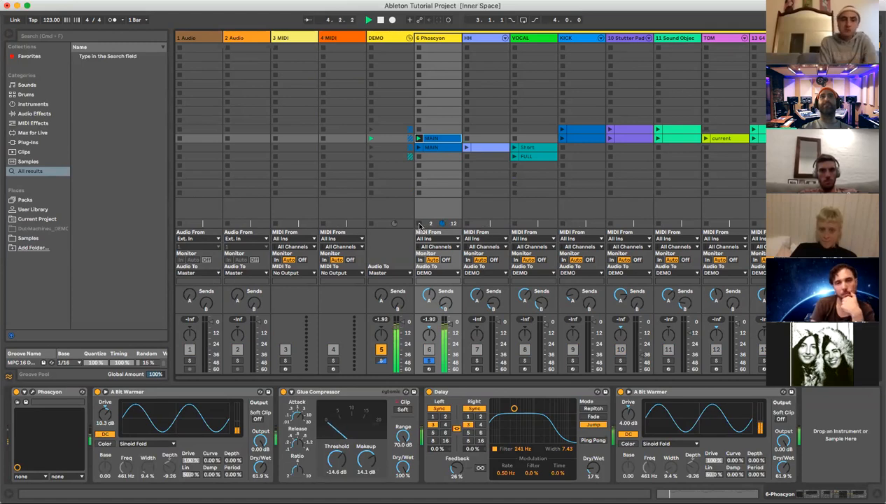
- Fold the DEMO group and select the 3 MIDI track
left_click(410, 37)
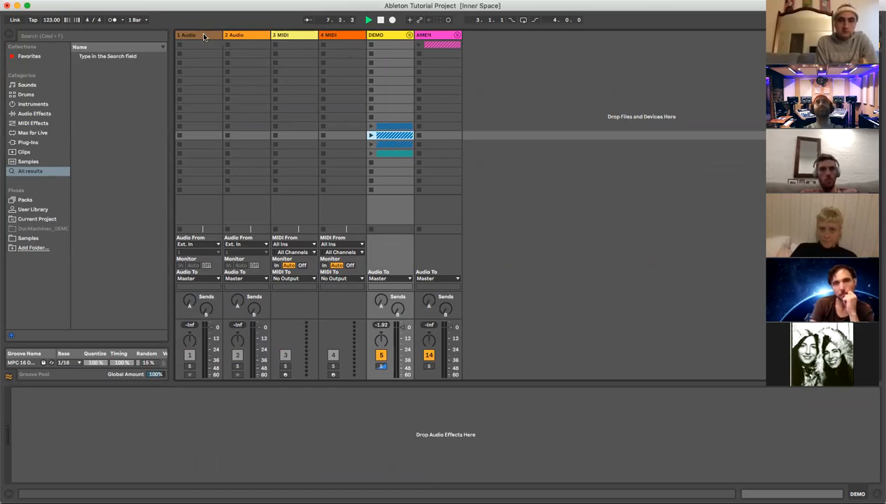
left_click(302, 39)
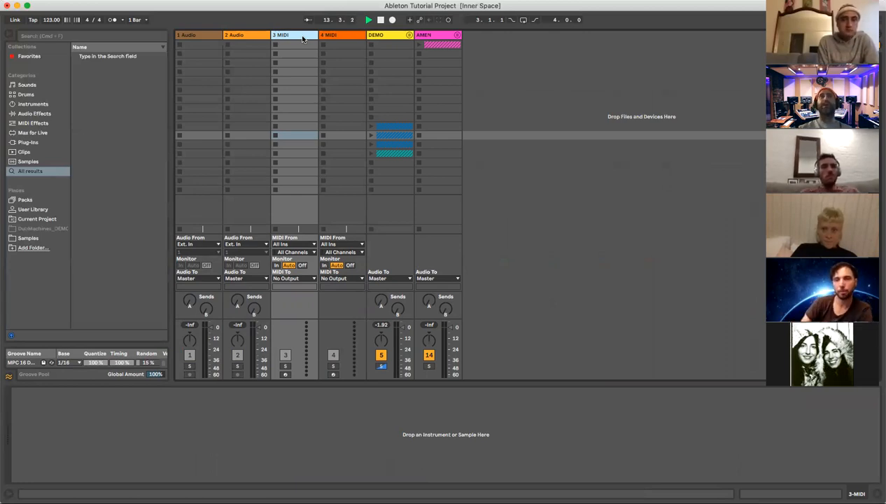
- Create an empty MIDI clip in the first slot of the 3 MIDI track, enlarge its note editor and toggle its loop off and on
double_click(300, 46)
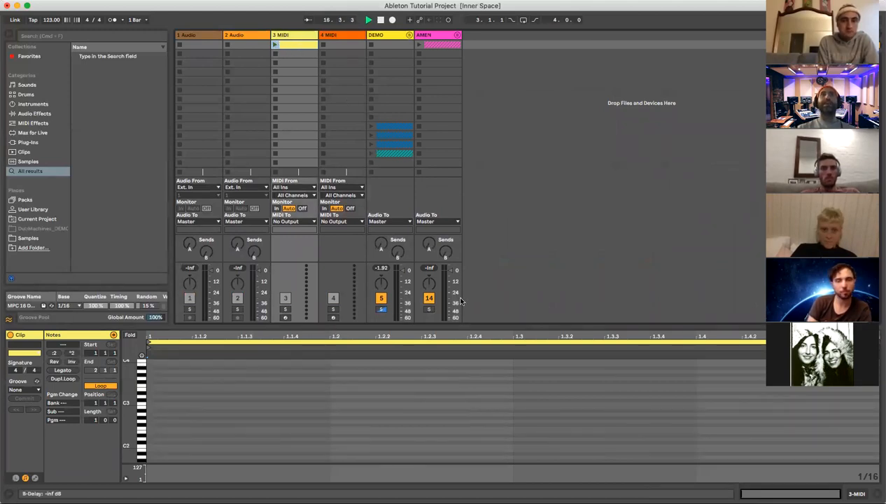
left_click_drag(458, 324, 458, 297)
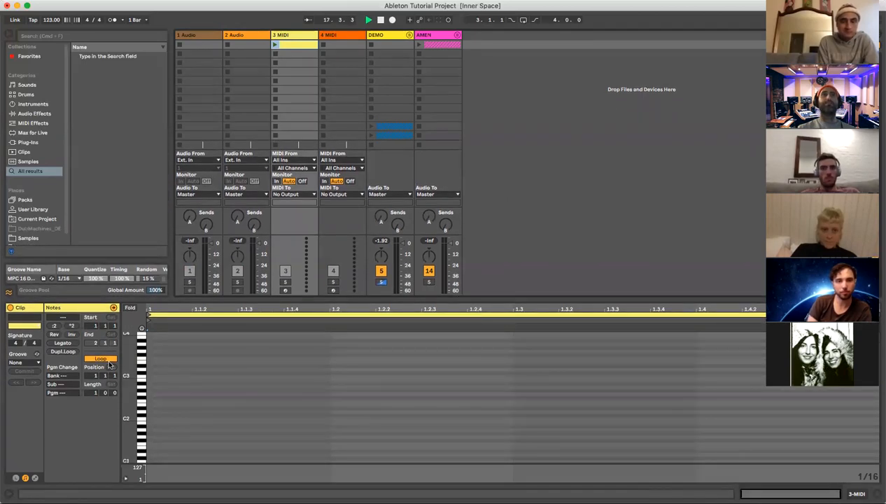
left_click(103, 359)
left_click(103, 359)
left_click(160, 354)
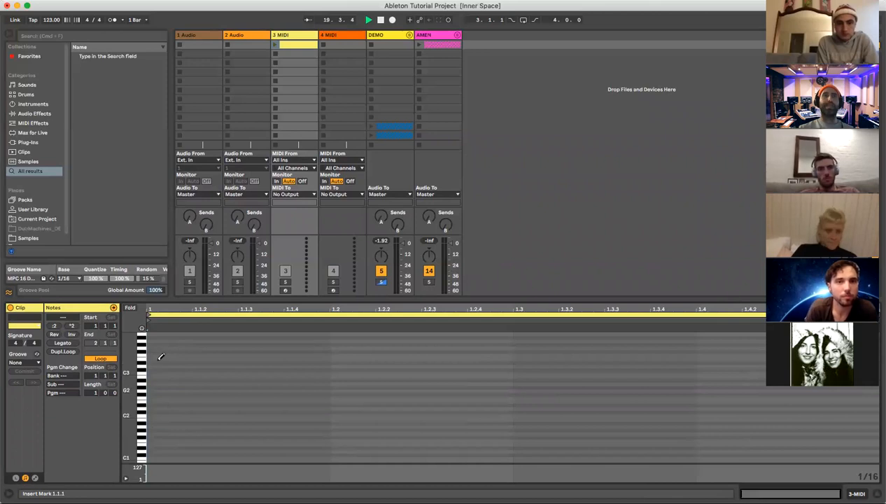
- Preview several Bass presets from the Sounds category and load Airy Tube Bass.adv onto the 3 MIDI track
left_click(33, 85)
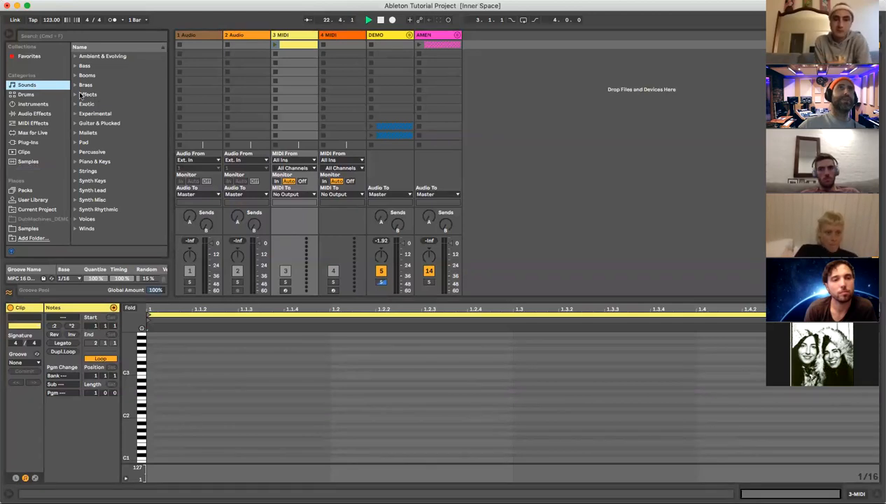
left_click(85, 65)
left_click(112, 85)
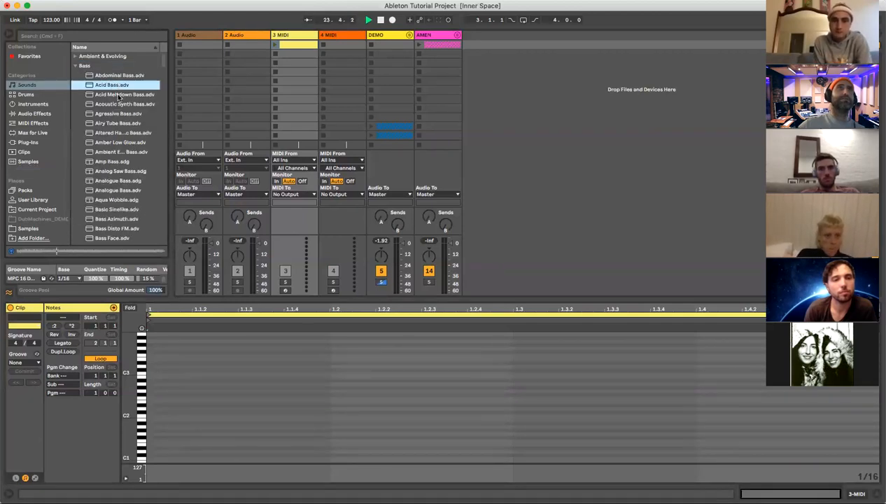
left_click(118, 95)
left_click(119, 112)
left_click(121, 123)
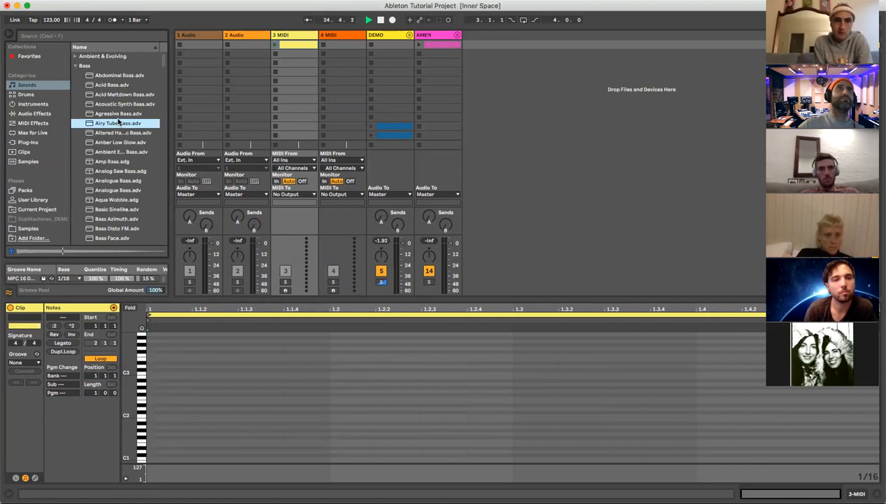
left_click_drag(120, 124, 281, 75)
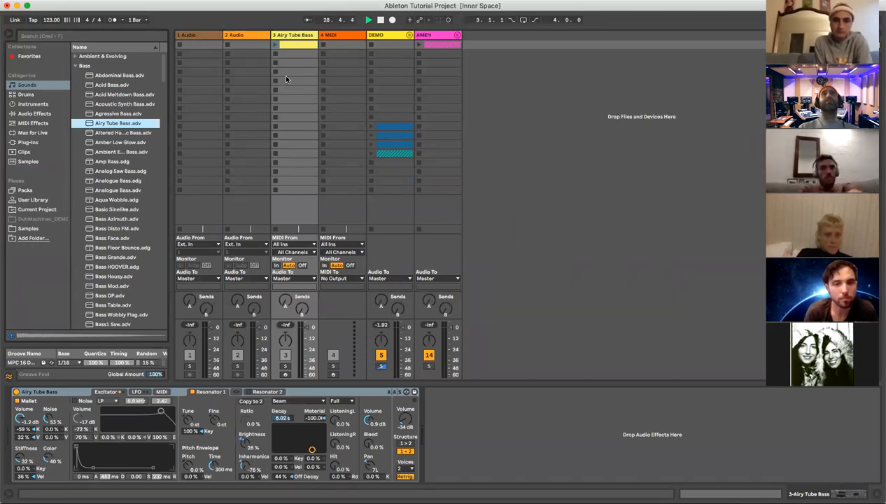
- Launch the MIDI clip on 3 Airy Tube Bass and draw a row of 1/16 notes on B0 across its first two beats
double_click(290, 46)
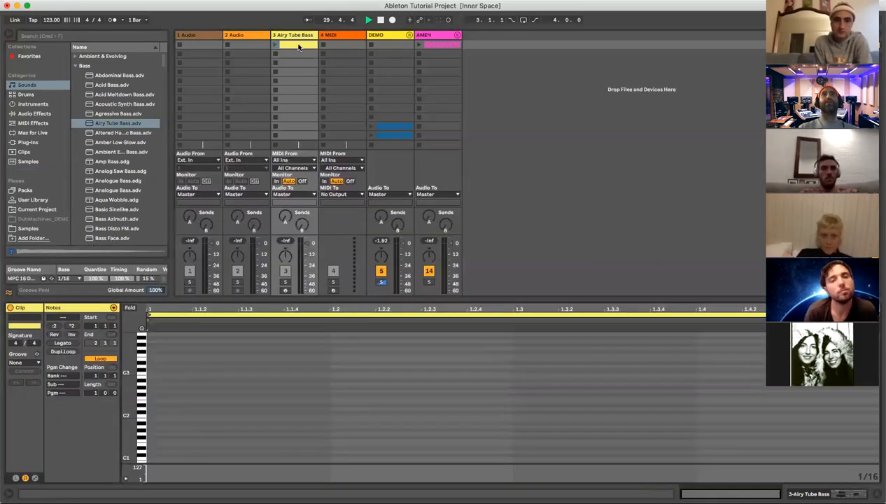
left_click_drag(314, 298, 308, 226)
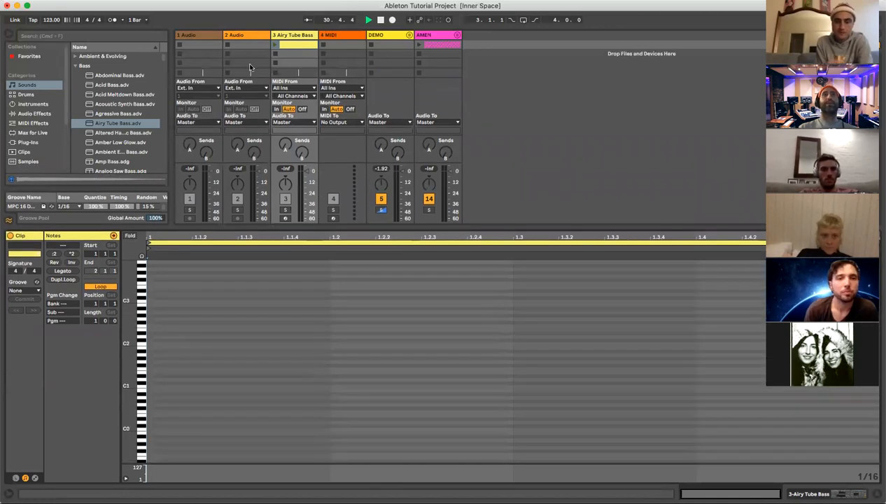
left_click(275, 45)
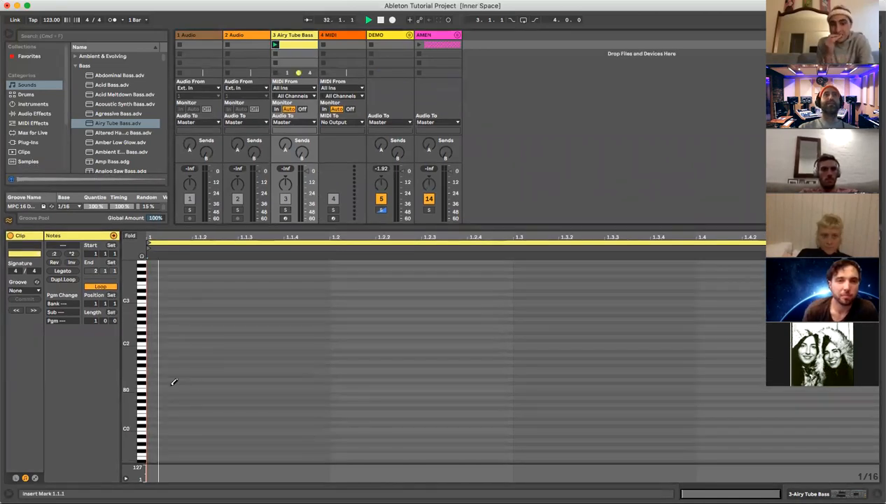
left_click_drag(149, 390, 508, 391)
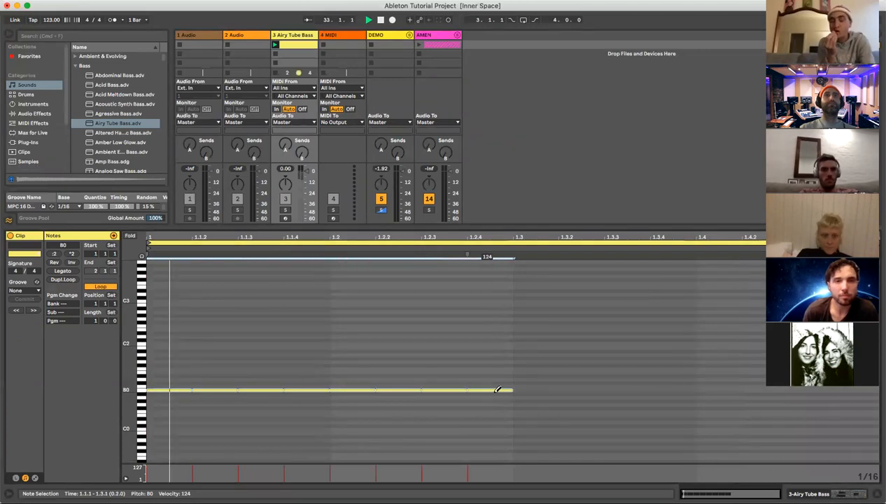
- Unsolo the DEMO group, draw higher 1/16 notes across beat 3 and B0 notes across beat 4, and stop the clip
left_click(381, 210)
mouse_move(543, 370)
left_mouse_down()
mouse_move(654, 369)
mouse_move(678, 396)
mouse_move(875, 390)
left_mouse_up()
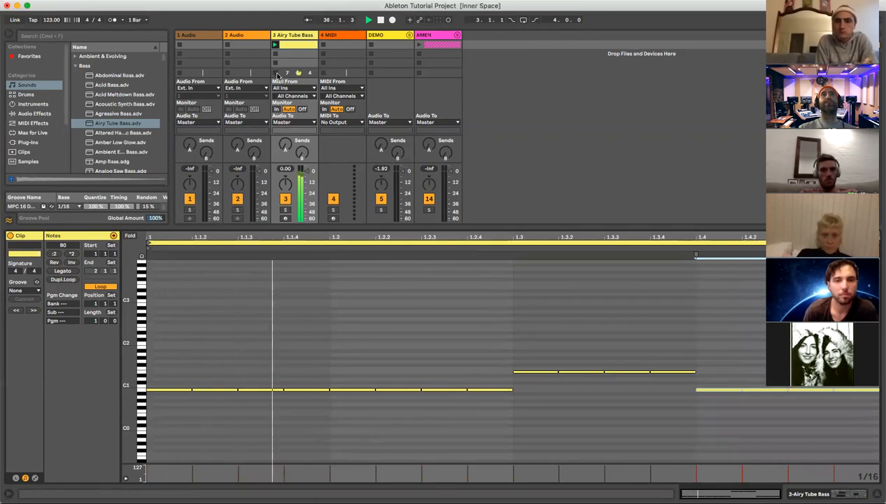
left_click(277, 75)
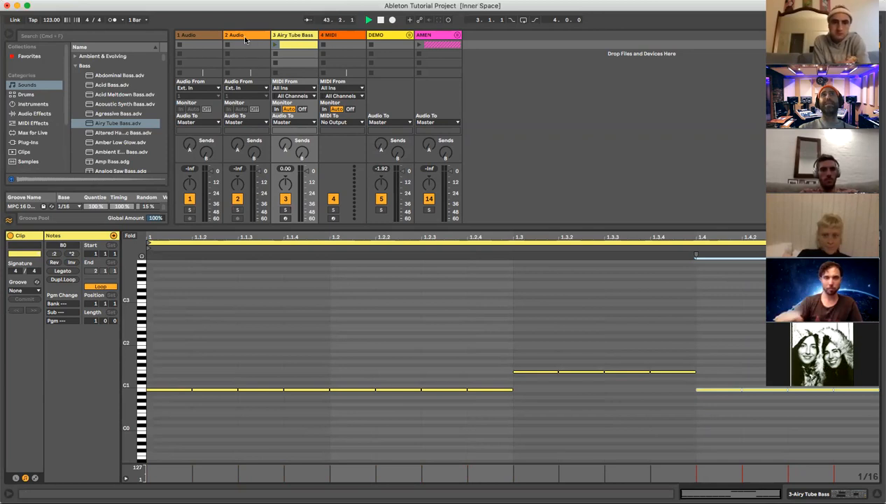
- Select the 2 Audio track and try to load the Airy Tube Bass preset onto it
key("Left")
left_click(305, 35)
left_click(241, 40)
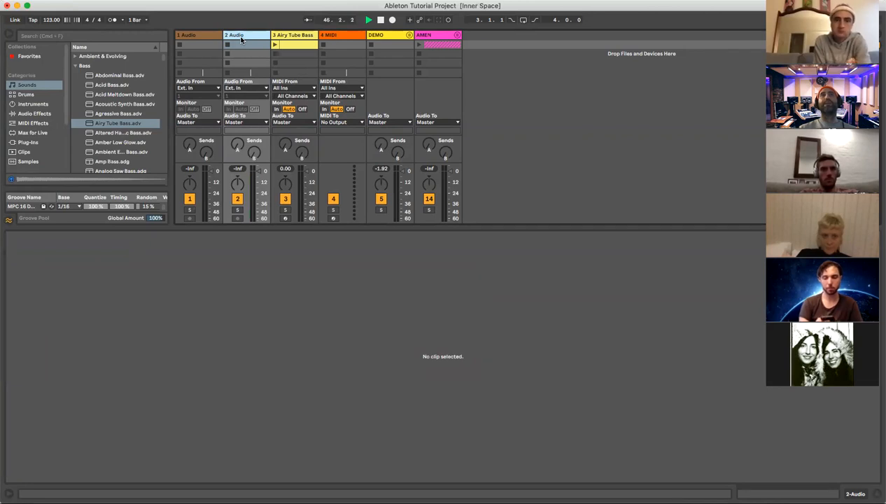
left_click_drag(116, 122, 140, 119)
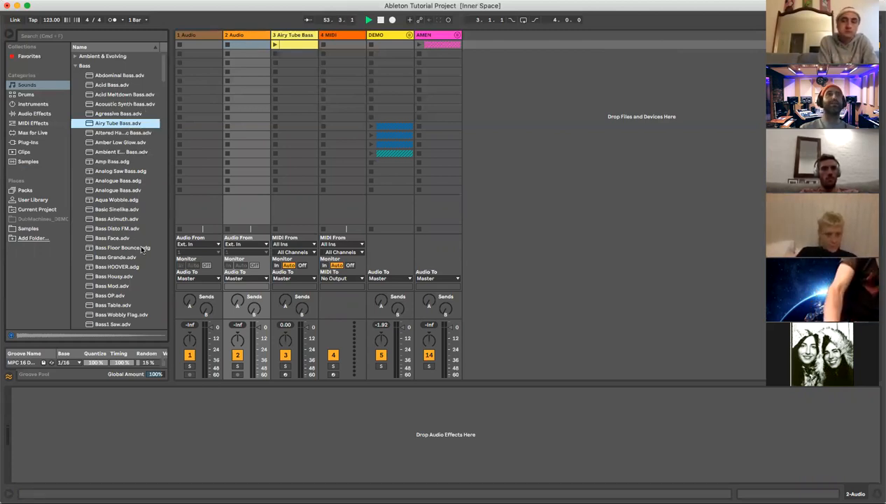
- Load the recorded sample ending in 093426 from the Samples category into the first slot of the 2 Audio track
left_click(28, 162)
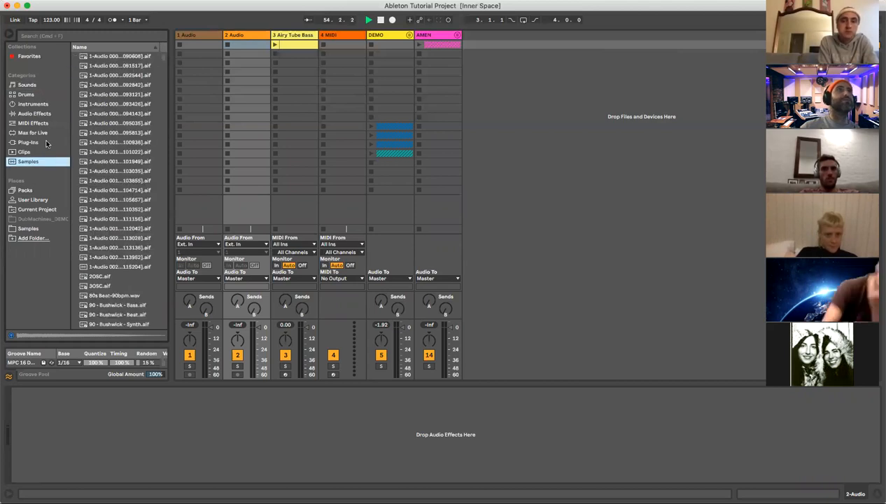
left_click(109, 105)
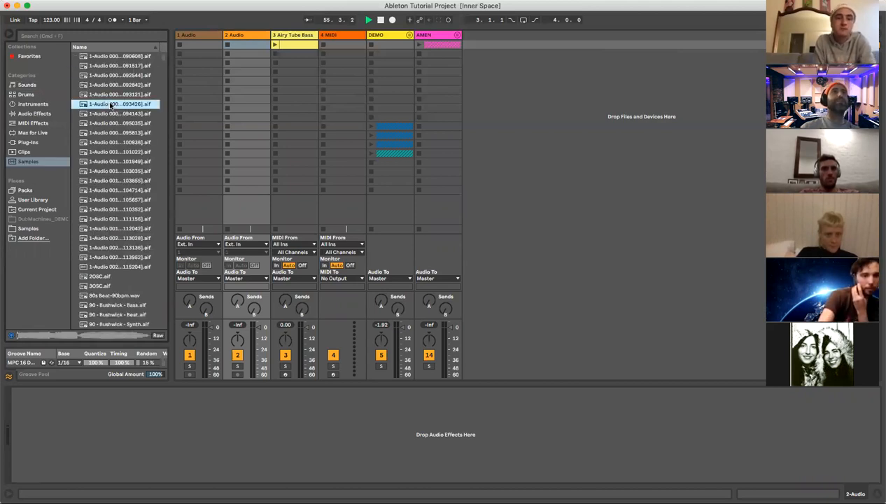
left_click_drag(110, 106, 258, 48)
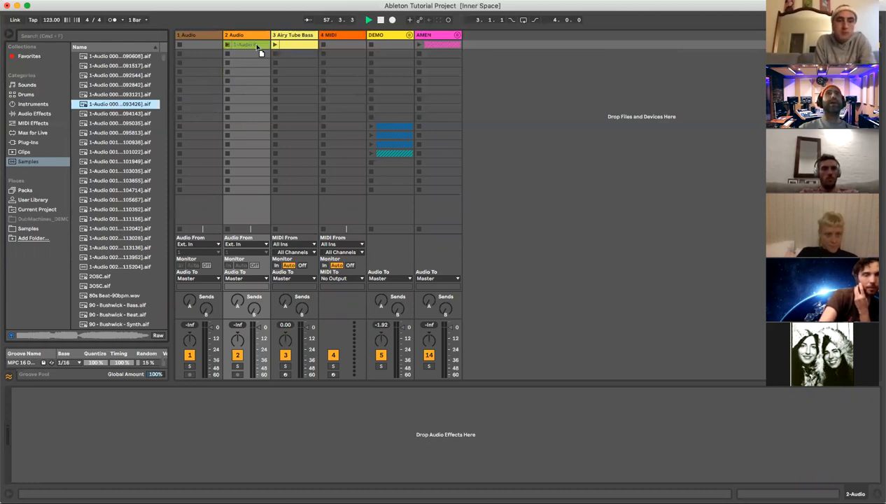
- Show the waveform of the 1-Audio 6 clip and compare it with the notes of the Airy Tube Bass clip
double_click(252, 44)
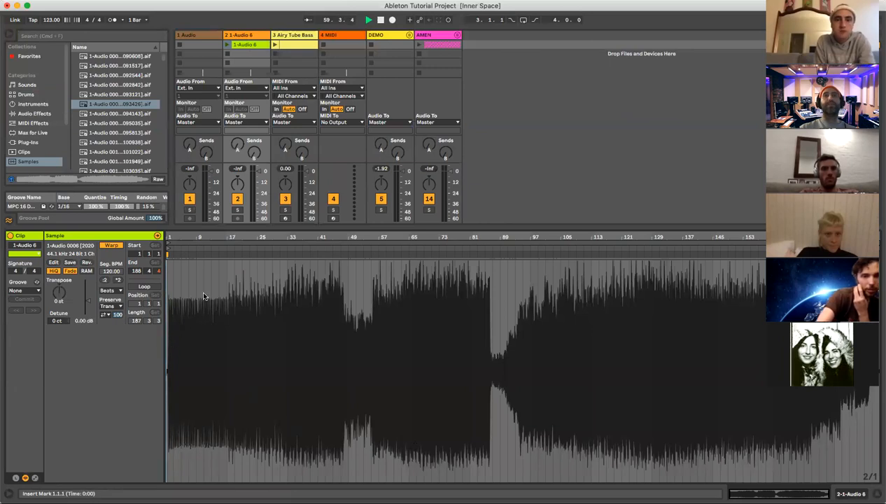
left_click(312, 46)
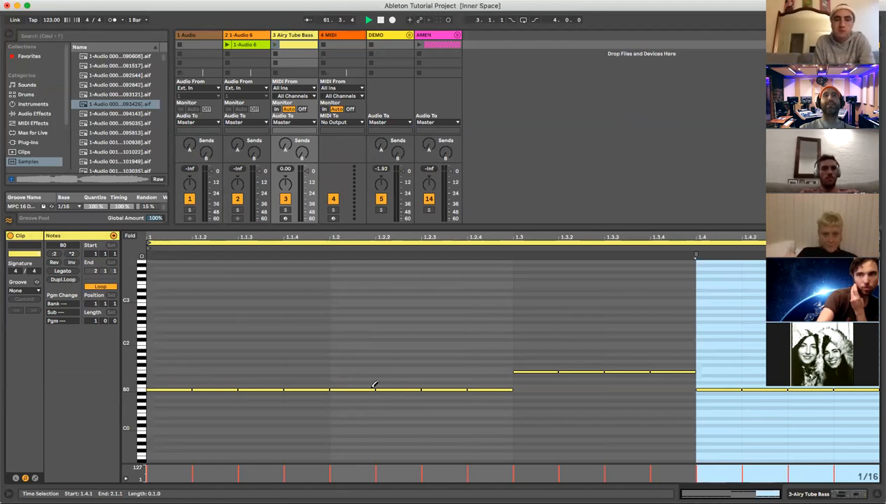
left_click(296, 35)
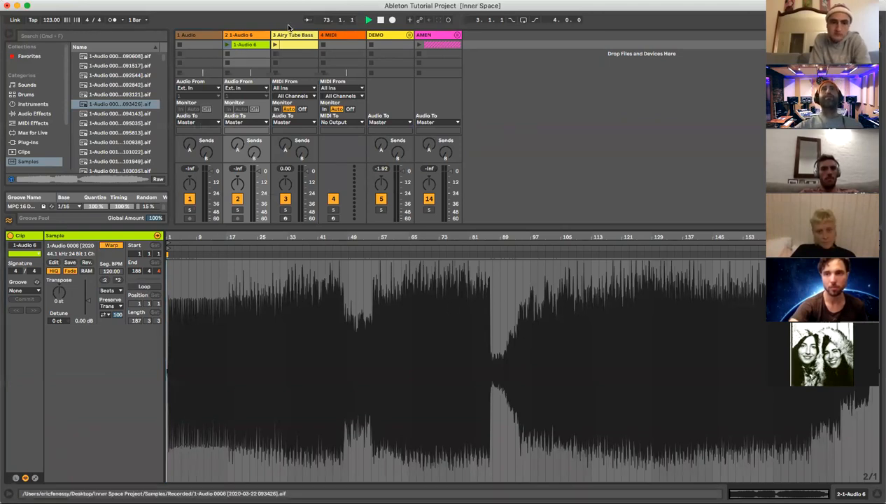
- Solo the 2 1-Audio 6 track, audition its clip from different points of the waveform, and unsolo the track
left_click(238, 210)
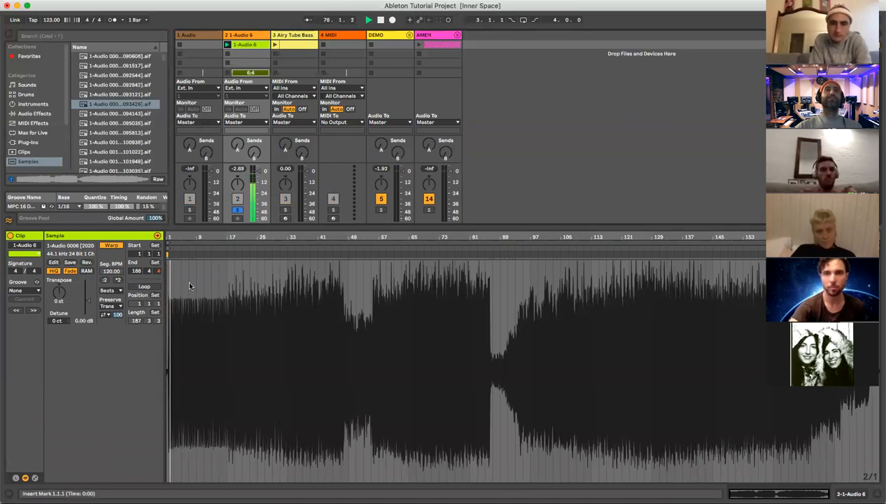
left_click_drag(212, 238, 266, 256)
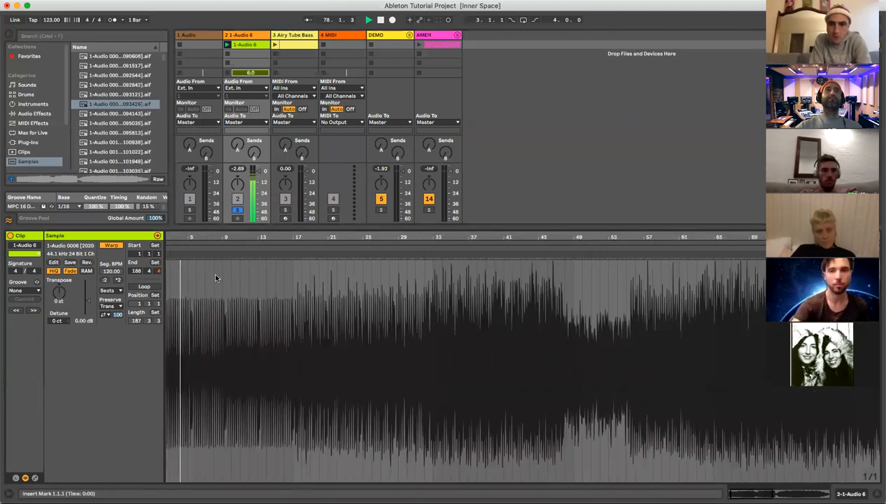
left_click(258, 246)
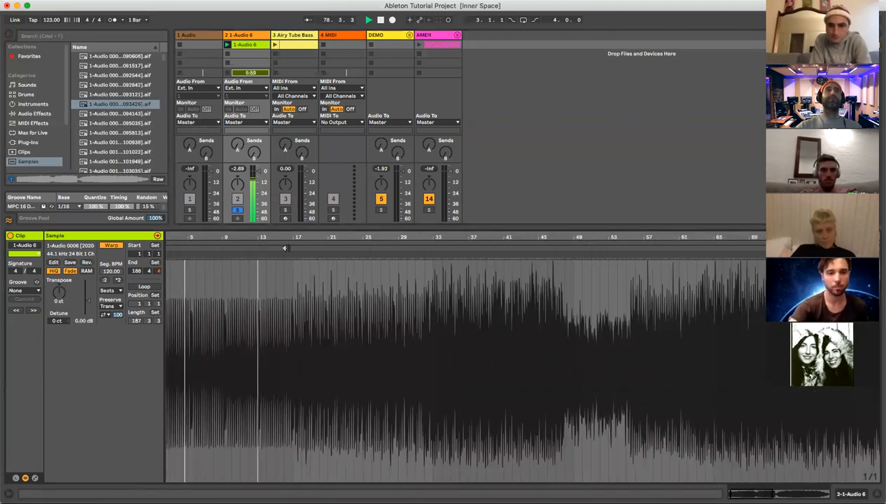
left_click(413, 245)
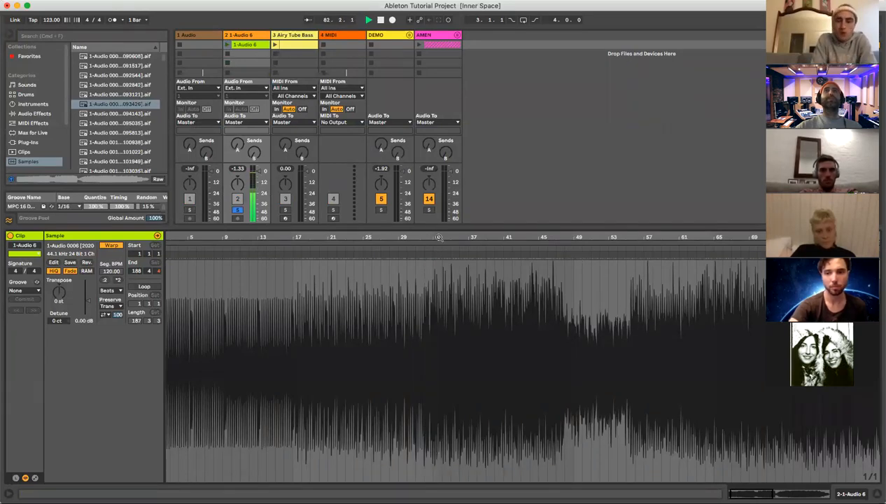
left_click_drag(432, 240, 287, 235)
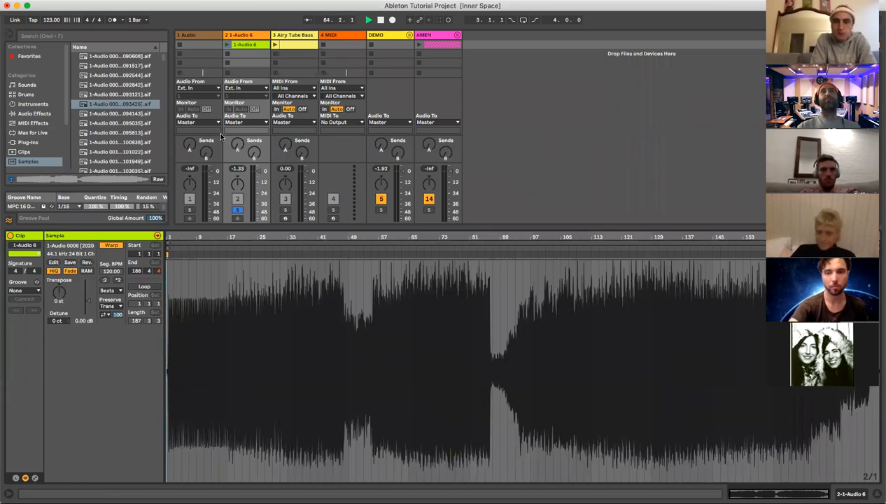
left_click(239, 211)
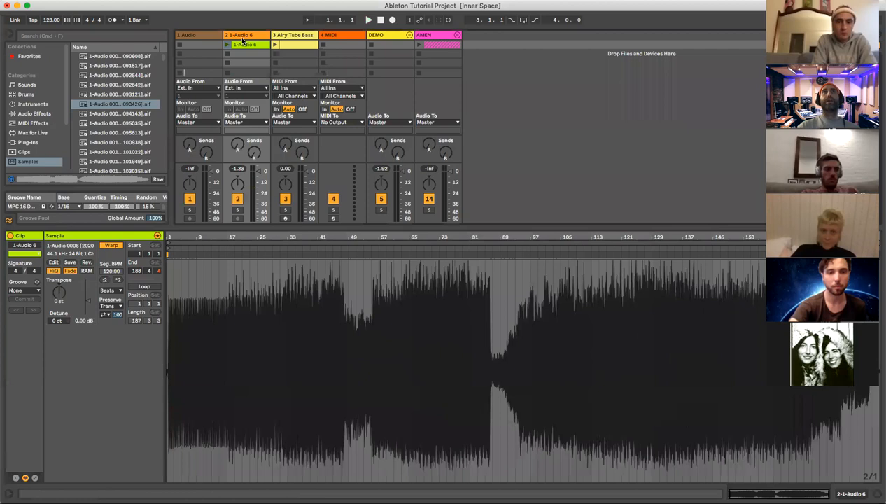
- Select the 3 Airy Tube Bass track to view its clip, and go back to the 2 1-Audio 6 track
left_click(303, 36)
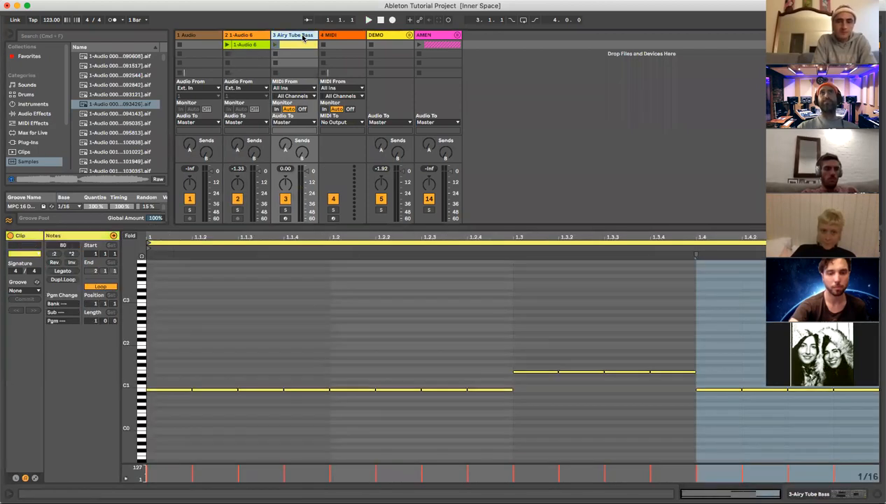
left_click(242, 37)
left_click(502, 69)
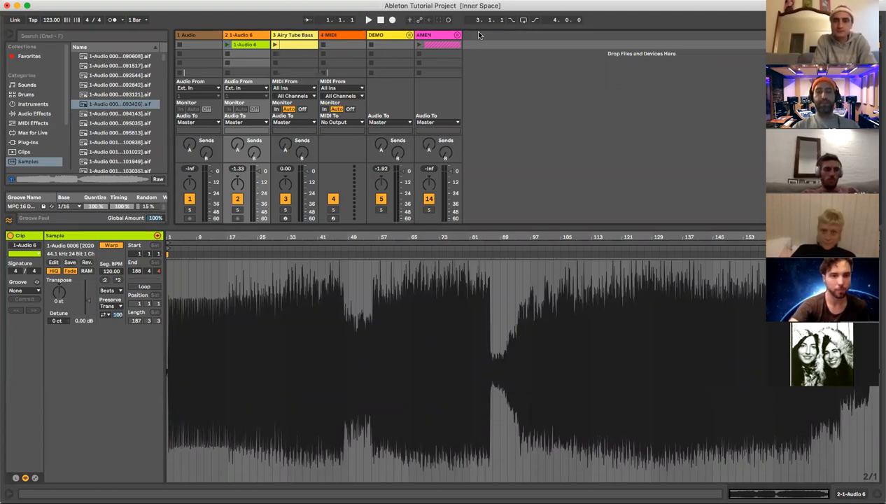
- Insert a new audio track after 2 1-Audio 6 and delete it again
key("super+t")
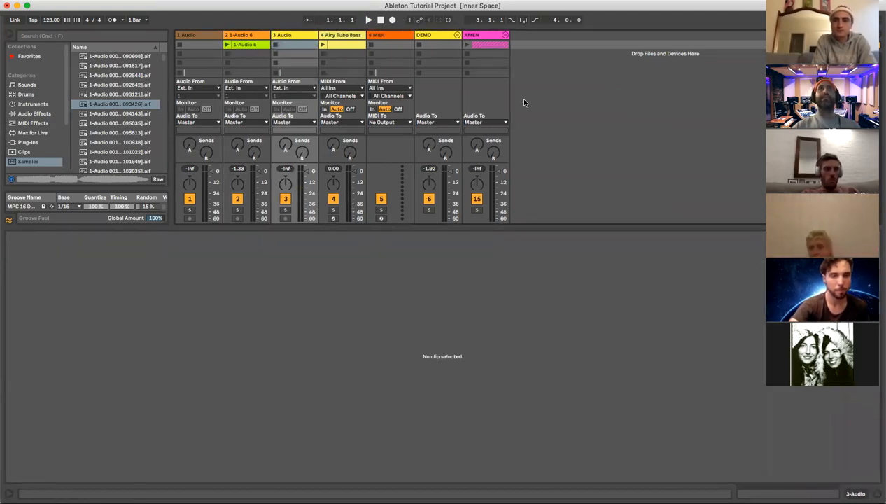
left_click(299, 36)
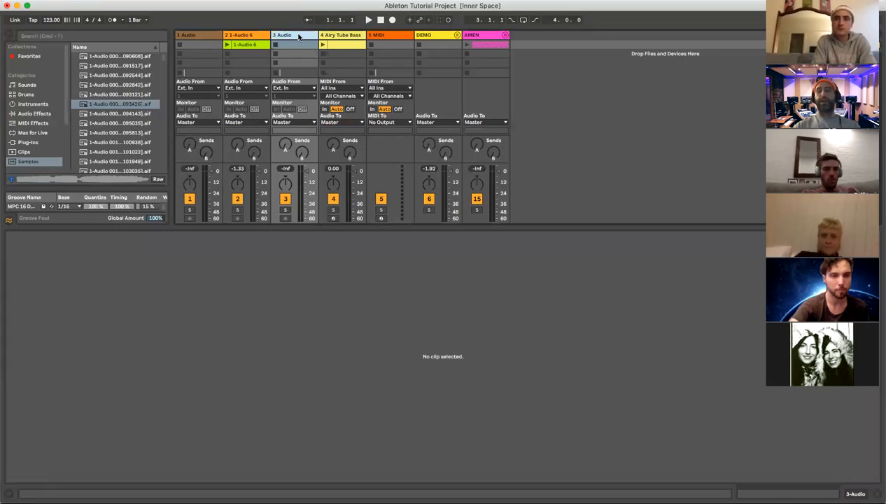
key("Delete")
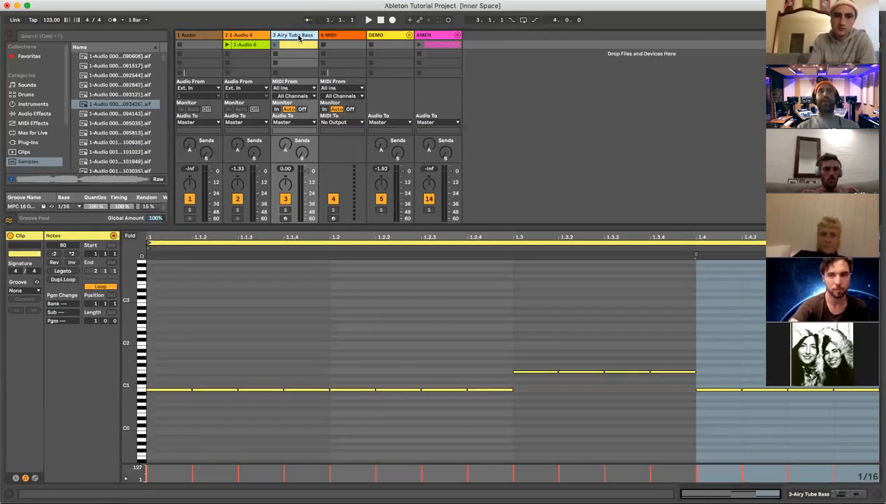
- Insert a new MIDI track after 3 Airy Tube Bass, and delete both it and the other empty MIDI track
key("super+shift+t")
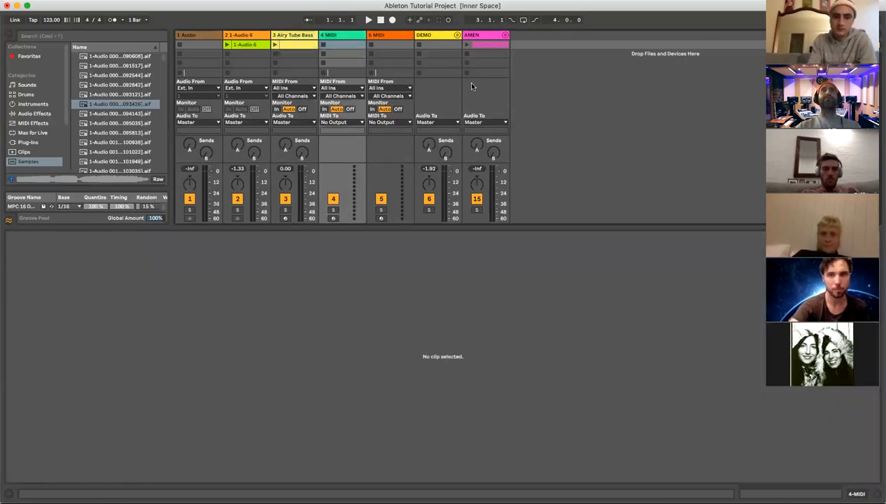
left_click(337, 35)
key("Delete")
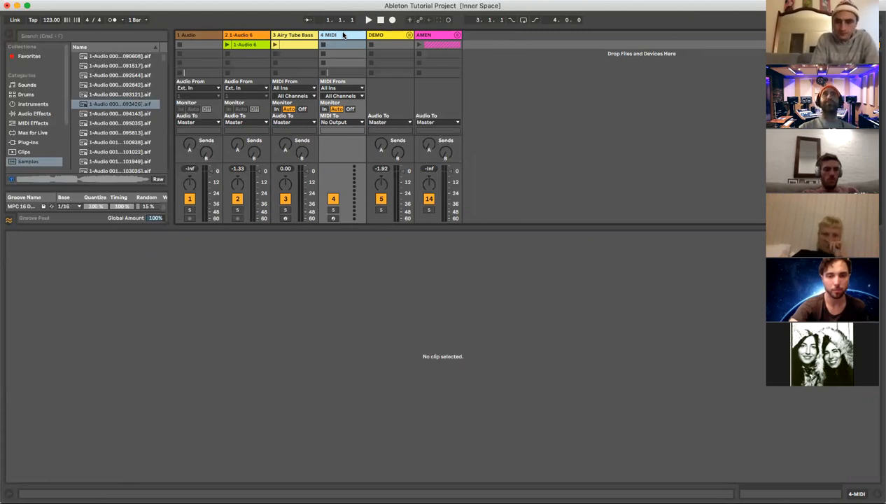
key("Delete")
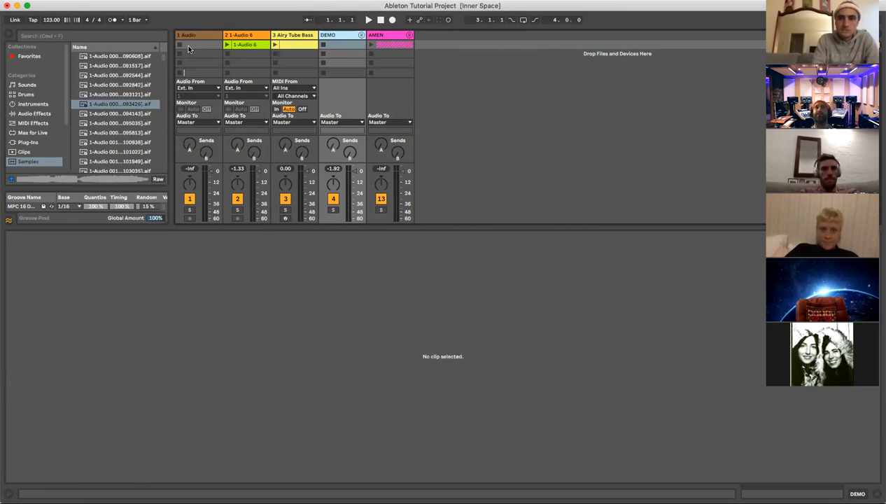
- Enlarge the track area, launch the AMEN group's clips, and unfold the group to show its tracks
left_click_drag(516, 224, 517, 294)
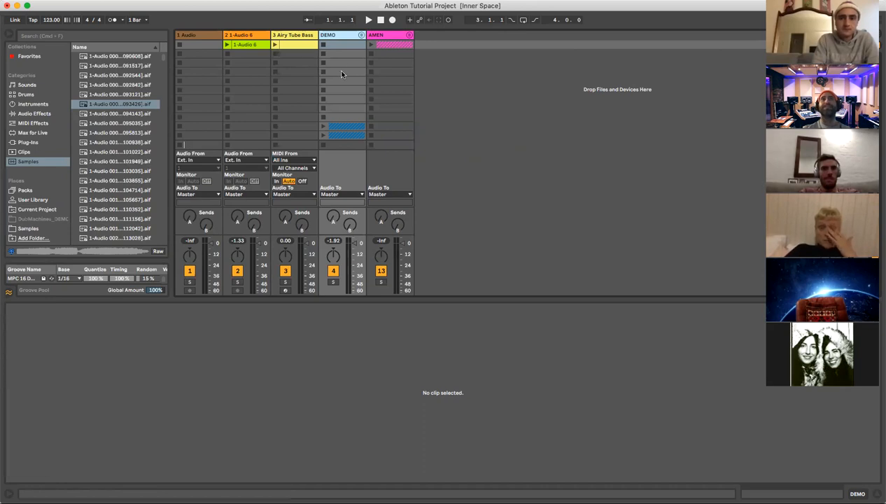
left_click(370, 44)
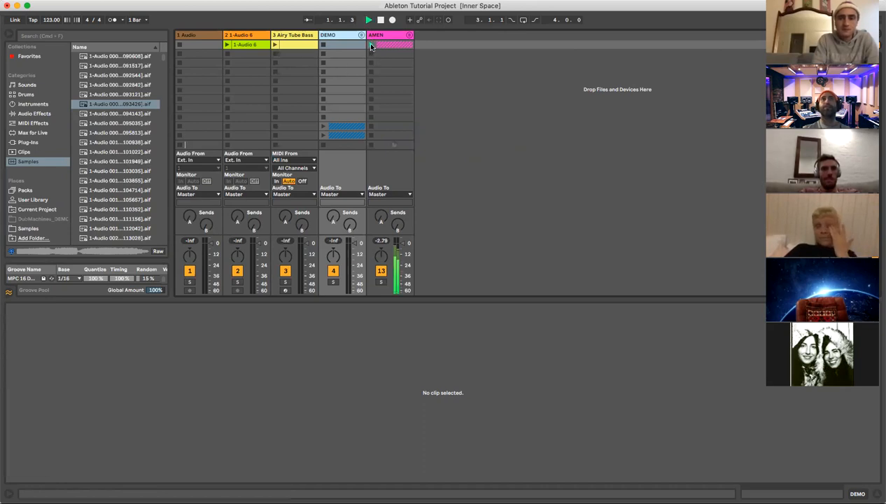
left_click(409, 35)
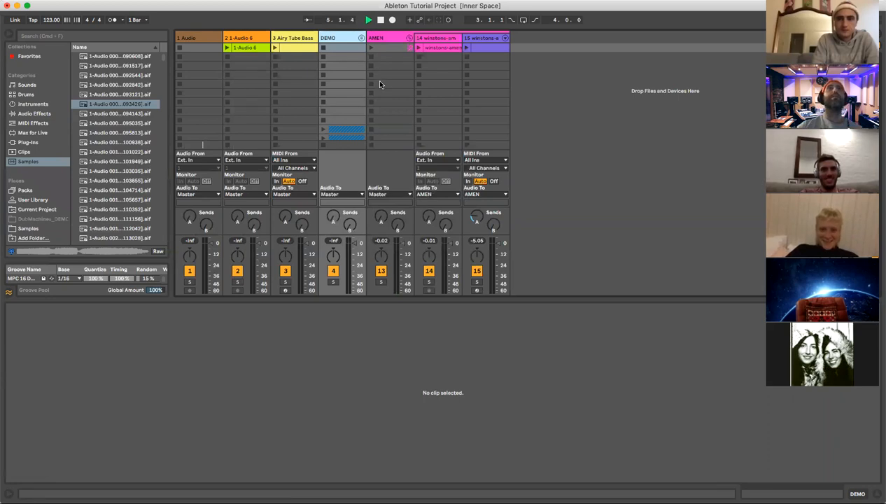
- Reopen the Ableton Tutorial Project from the recent sets, discarding the current changes
left_click(14, 1)
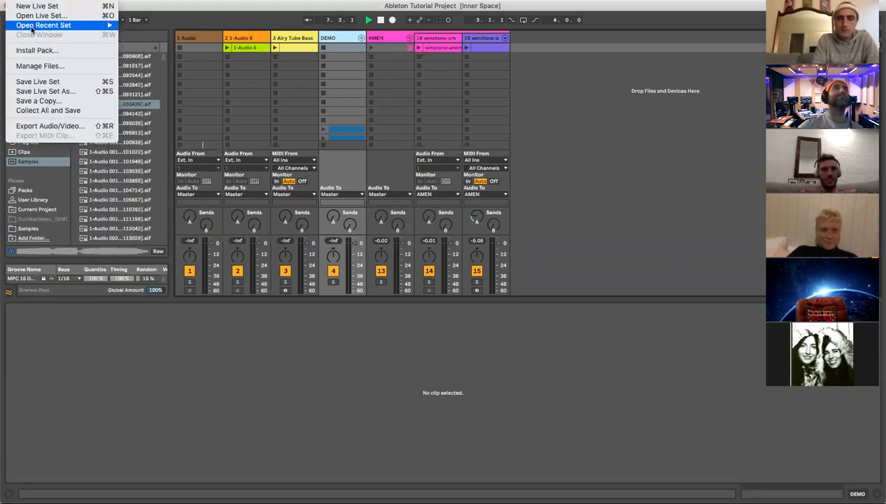
mouse_move(84, 25)
left_click(185, 26)
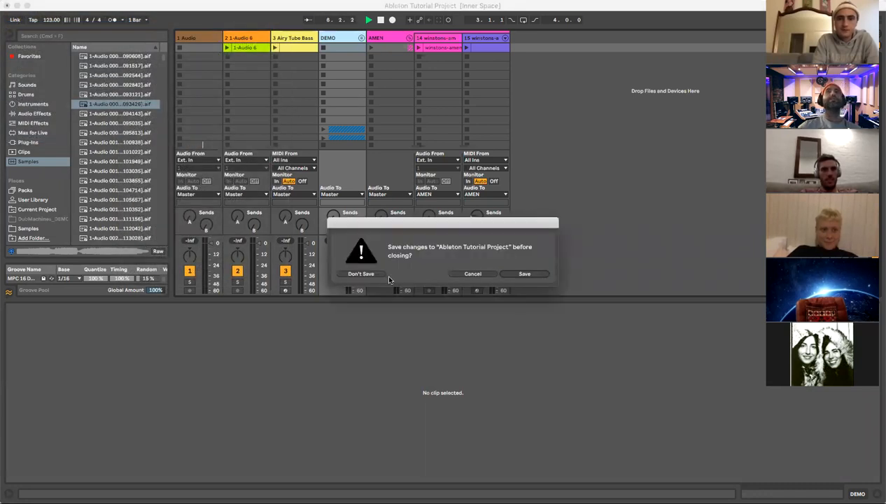
key("Return")
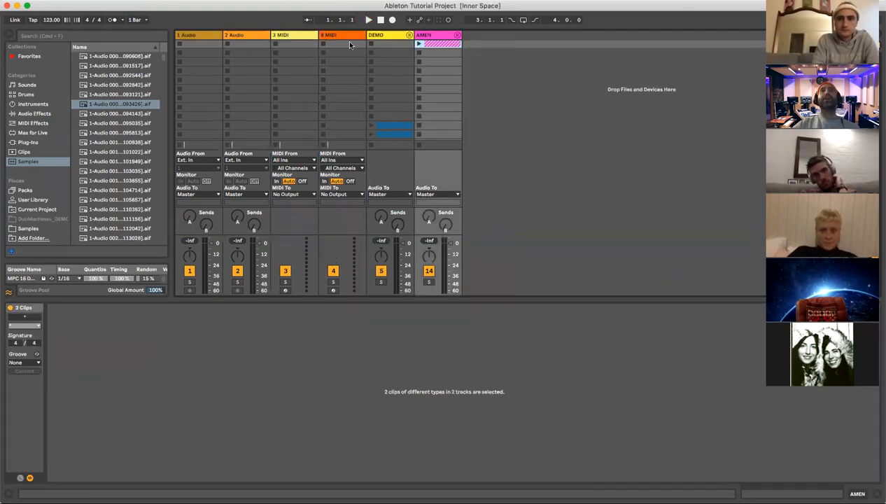
- Unfold the DEMO group and look over the clips of its tracks
left_click(410, 35)
scroll(584, 103, "down", 4)
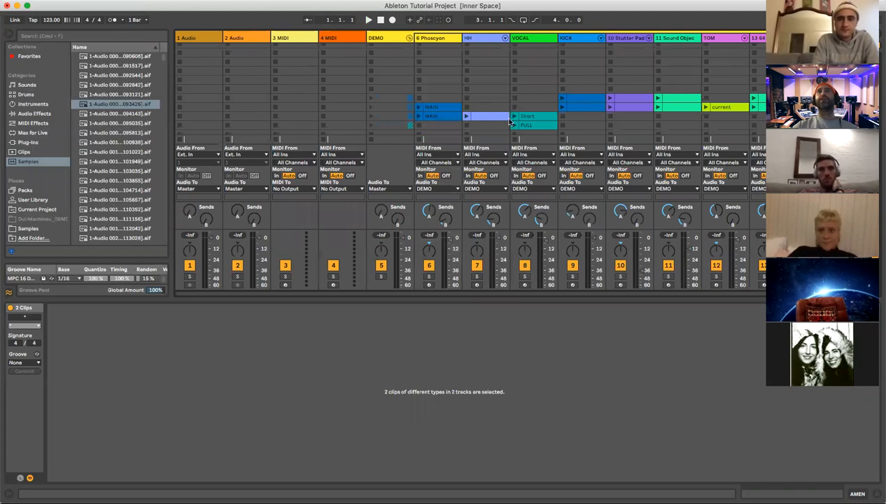
scroll(516, 94, "up", 1)
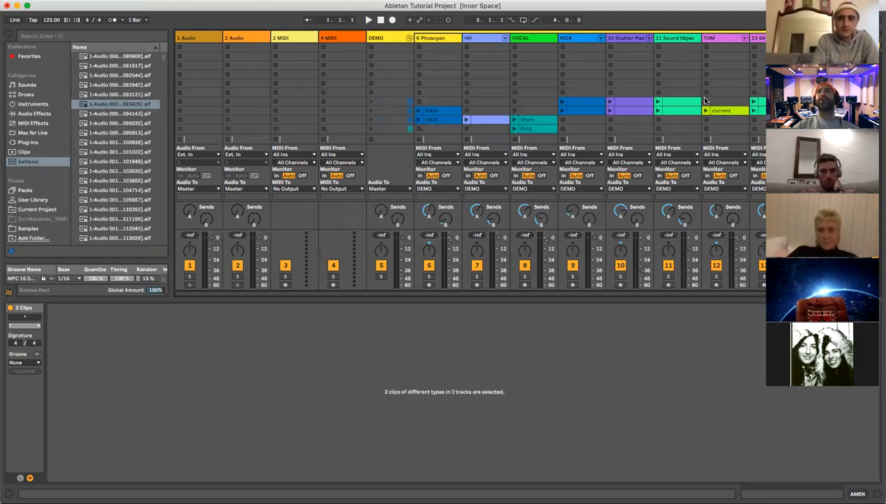
scroll(494, 101, "down", 1)
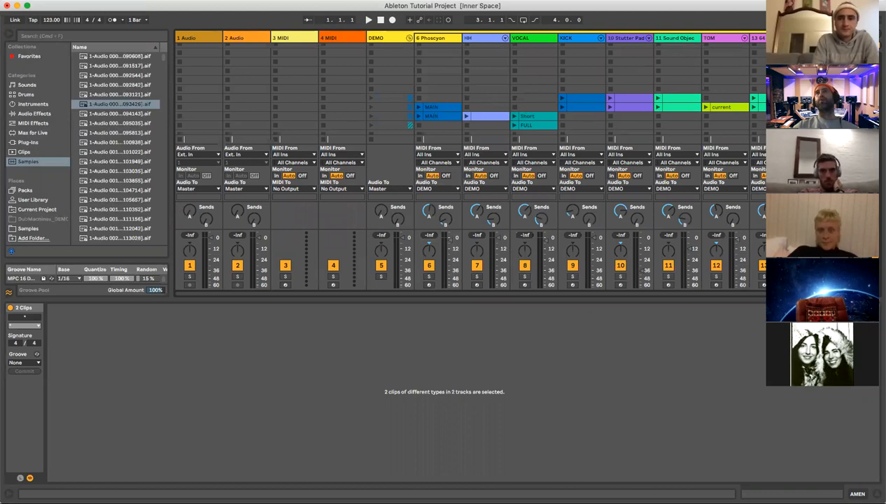
- Select in turn the two neighbouring scenes that hold the KICK track's clips
left_click(843, 98)
left_click(843, 107)
left_click(843, 98)
left_click(843, 107)
left_click(843, 98)
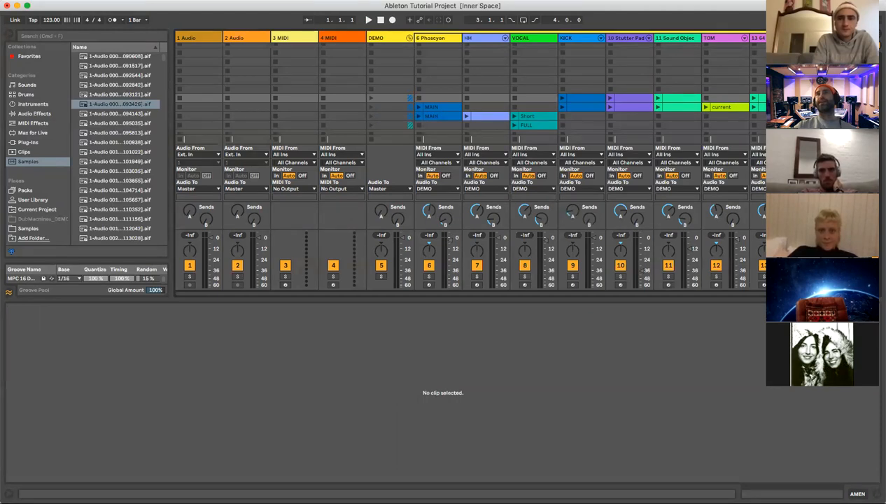
left_click(843, 107)
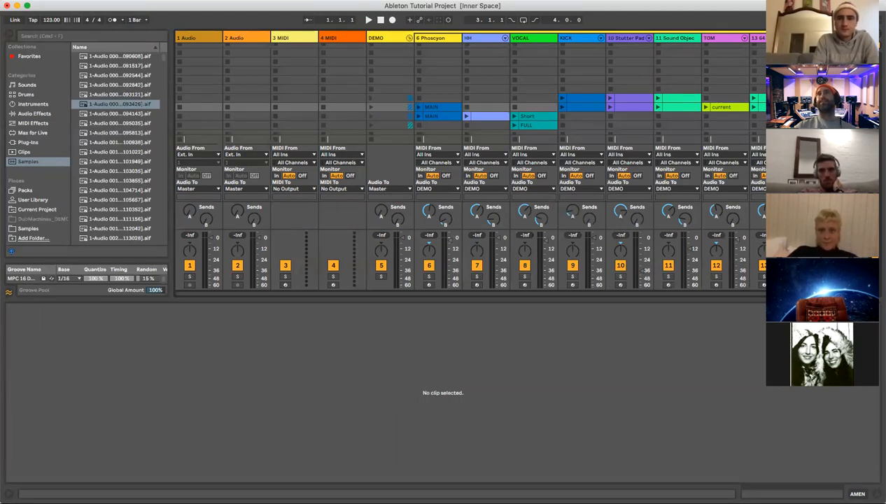
- Create an empty MIDI clip in the KICK track above its existing clips and enlarge the note editor
double_click(581, 74)
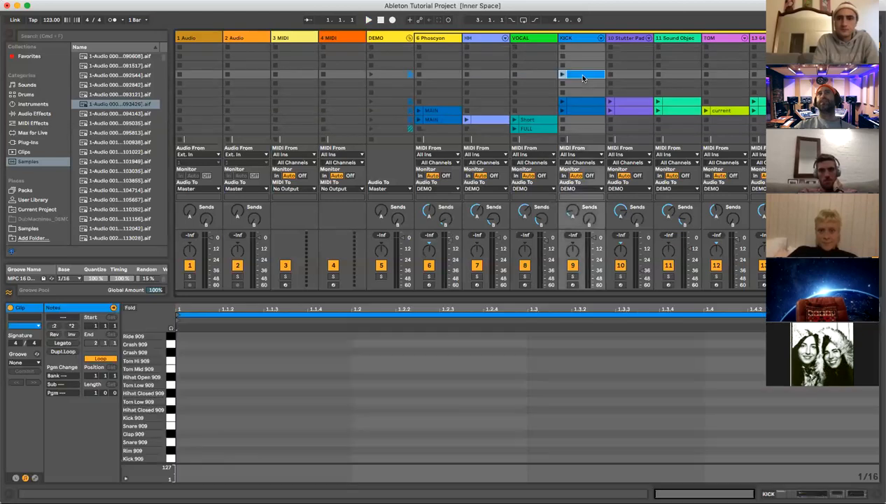
left_click_drag(503, 297, 509, 218)
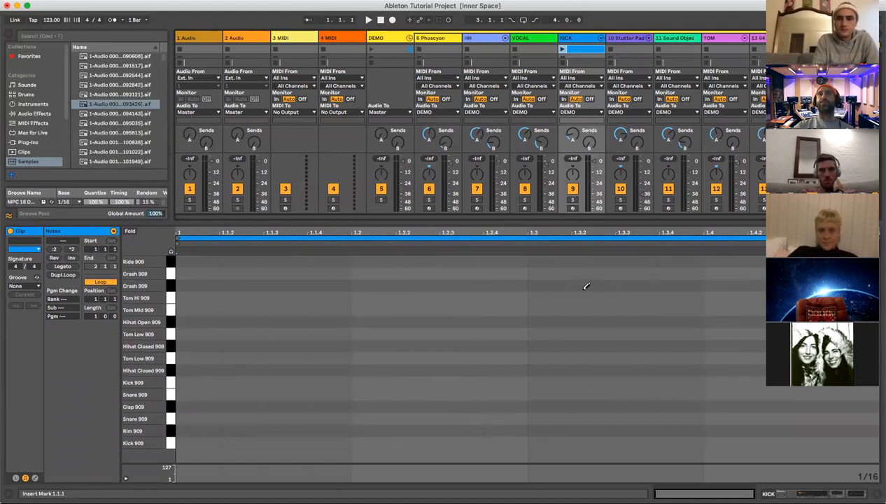
- In Draw Mode, place Kick 909 notes at 1, 1.2 and 1.3, and erase them
left_click(197, 441)
left_click(372, 441)
left_click(535, 441)
left_click(375, 441)
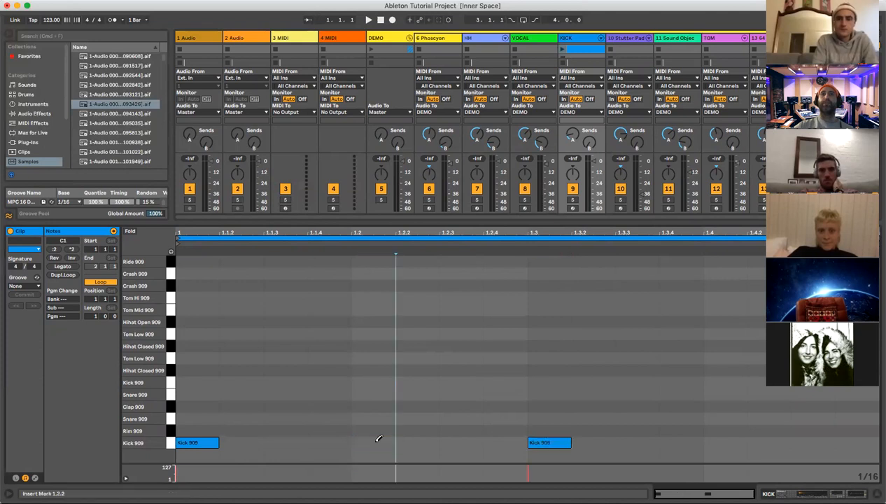
left_click(546, 441)
left_click(198, 440)
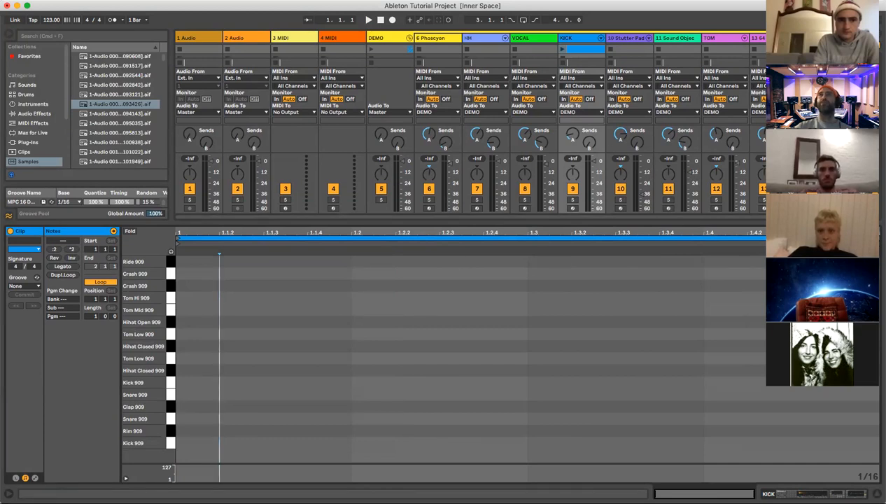
- With Draw Mode off, add Kick 909 notes at 1, 1.2 and 1.3, and delete all three
double_click(196, 442)
double_click(357, 442)
double_click(551, 442)
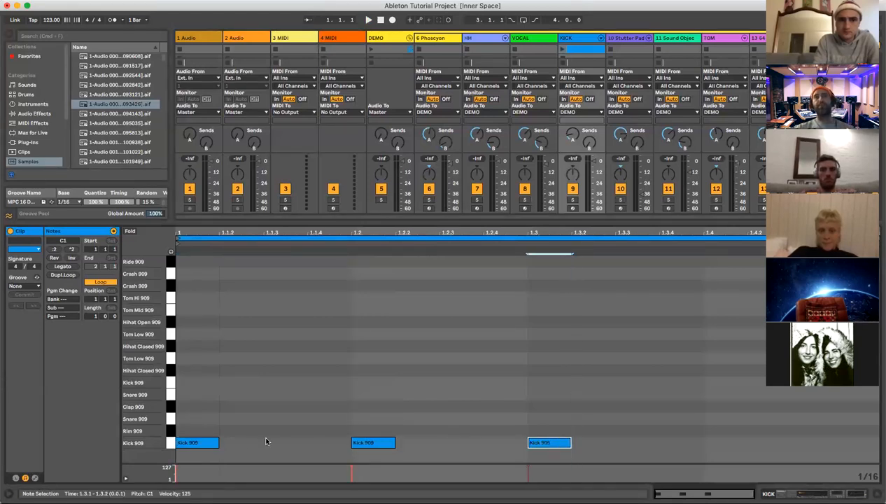
double_click(212, 443)
double_click(369, 442)
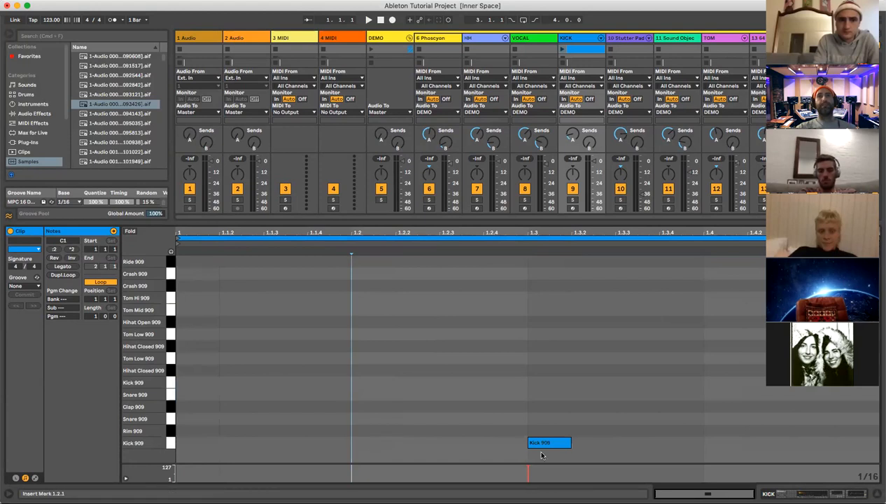
double_click(558, 442)
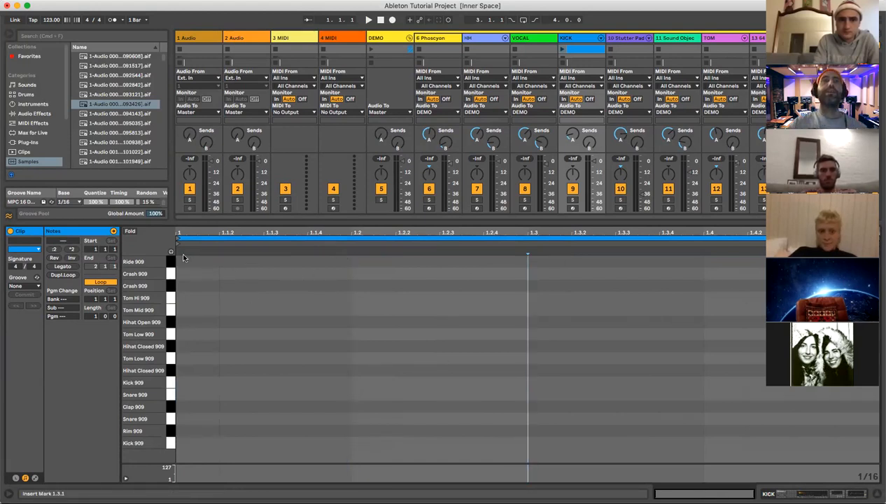
- Select the KICK clip's loop brace, fit the whole bar in the note editor, and select its full time range
left_click(631, 238)
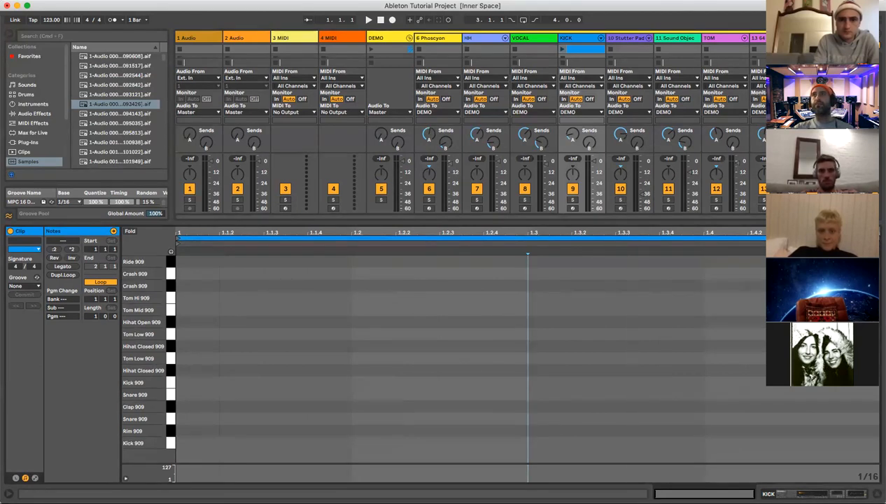
left_click(702, 238)
scroll(702, 237, "right", 5)
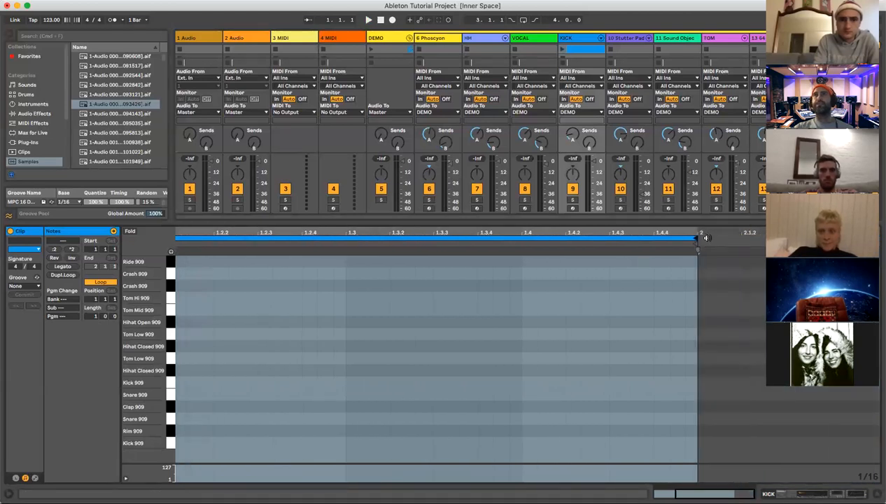
left_click_drag(679, 233, 720, 214)
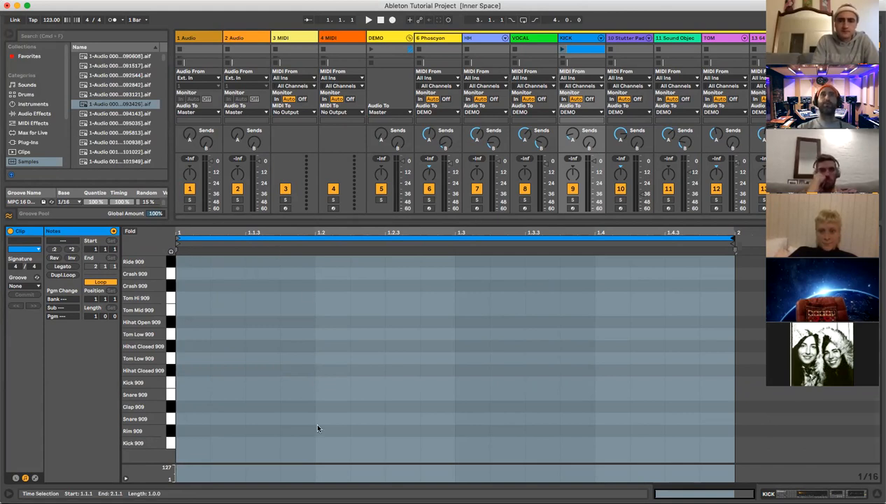
key("super+a")
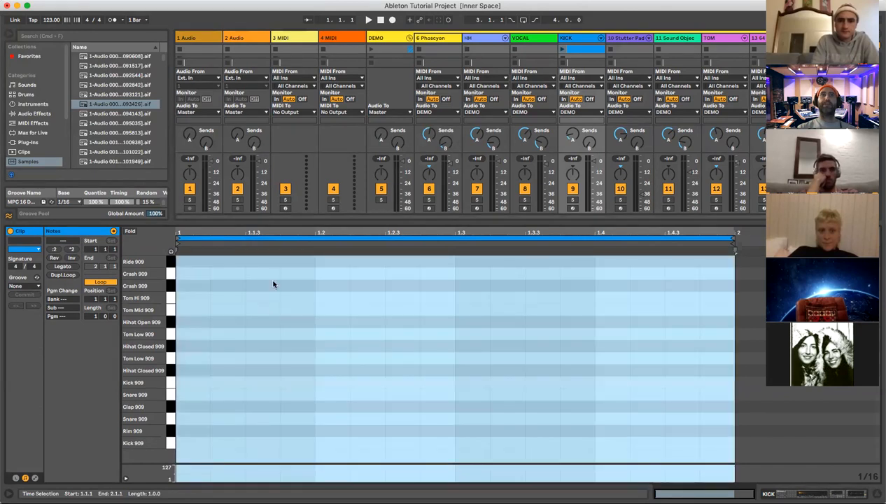
- Play the empty KICK clip, shorten its loop to one beat, extend it back to one bar, and stop playback
left_click(231, 262)
key("space")
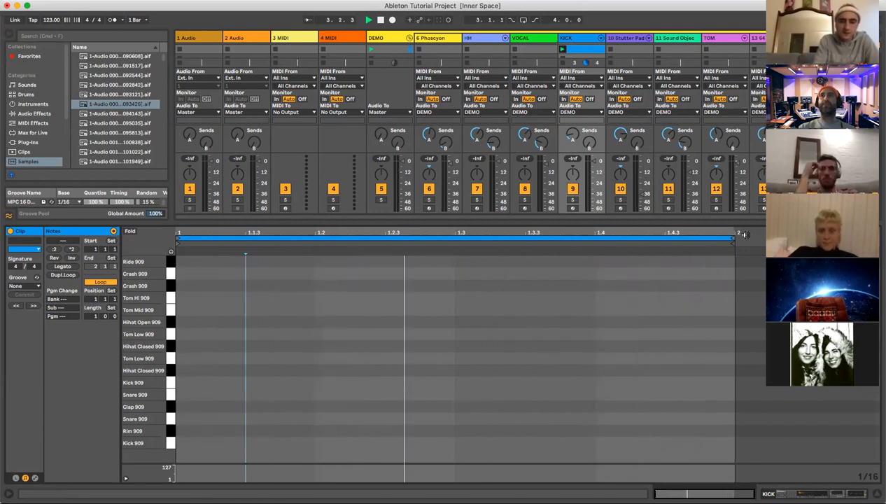
mouse_move(734, 241)
left_mouse_down()
mouse_move(597, 238)
mouse_move(743, 242)
mouse_move(451, 240)
mouse_move(741, 242)
left_mouse_up()
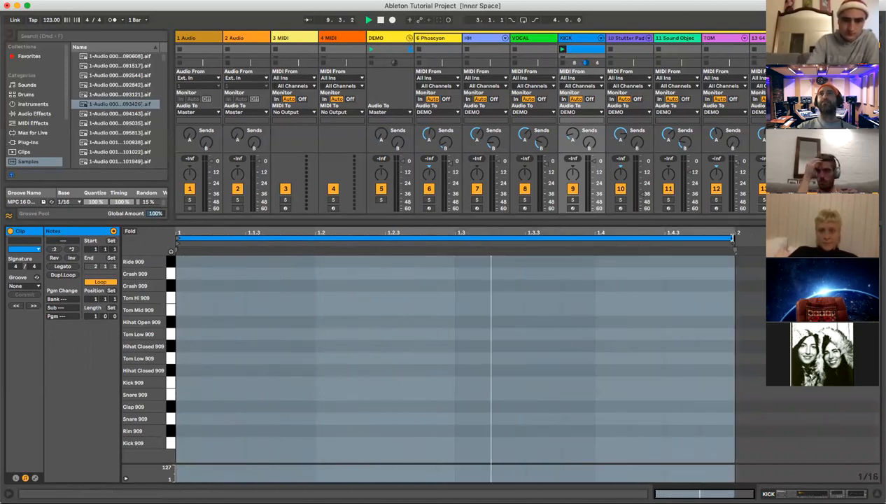
left_click_drag(732, 238, 315, 239)
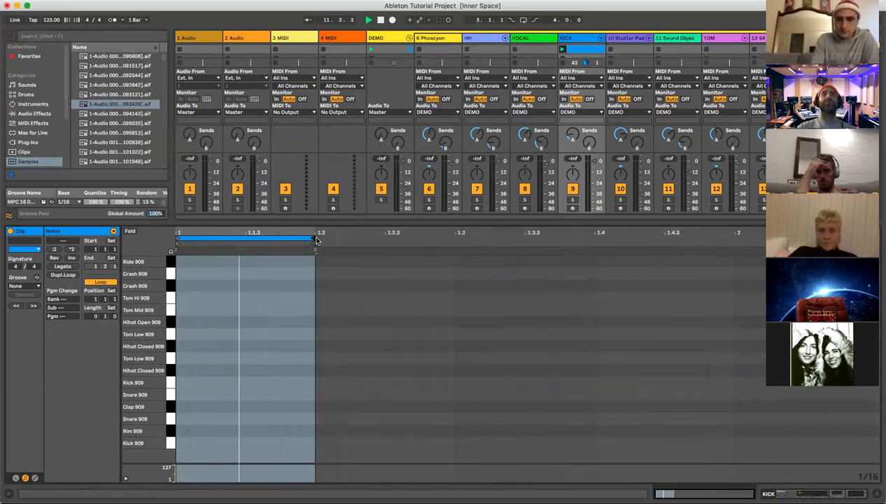
left_click_drag(312, 236, 732, 238)
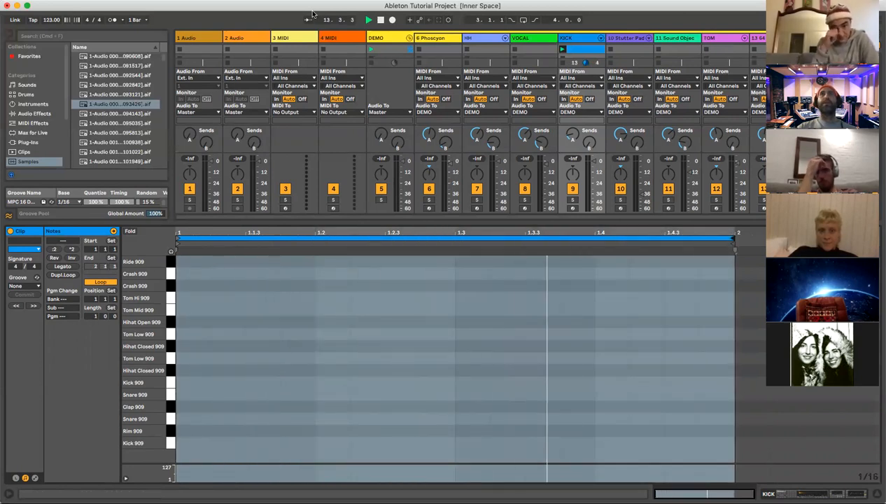
left_click(380, 20)
- Add a 1/16 Ride 909 note at the start of the clip and duplicate it to fill the first beat
key("super+a")
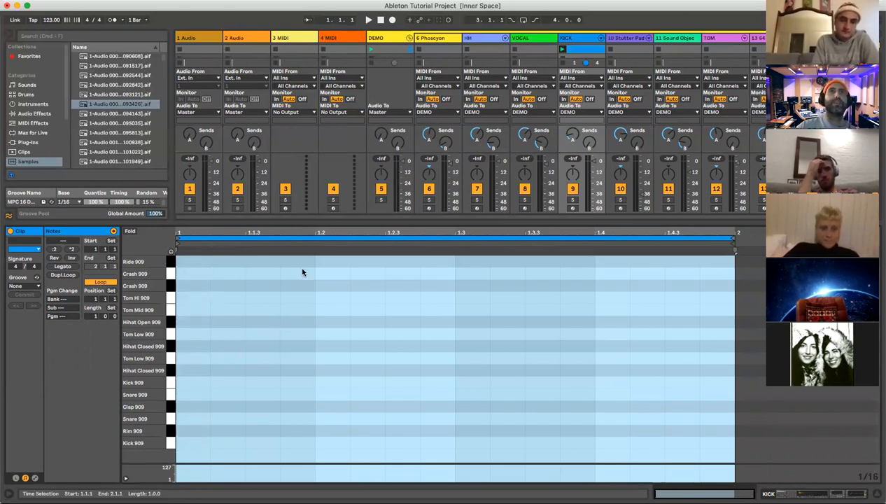
left_click(201, 259)
double_click(201, 259)
left_click(244, 259)
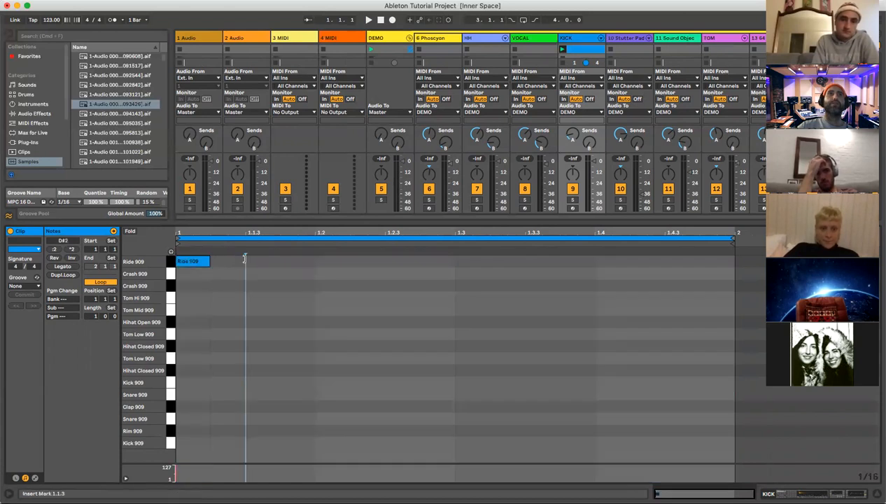
key("super+d")
key("super+d")
key("super+d")
- Move all four Ride 909 notes down to the lowest Kick 909 row
key("super+a")
key("Down")
key("Down")
key("Down")
key("Down")
key("Down")
key("Down")
key("Down")
key("Down")
key("Down")
key("Down")
key("Down")
key("Down")
key("Down")
key("Down")
key("Down")
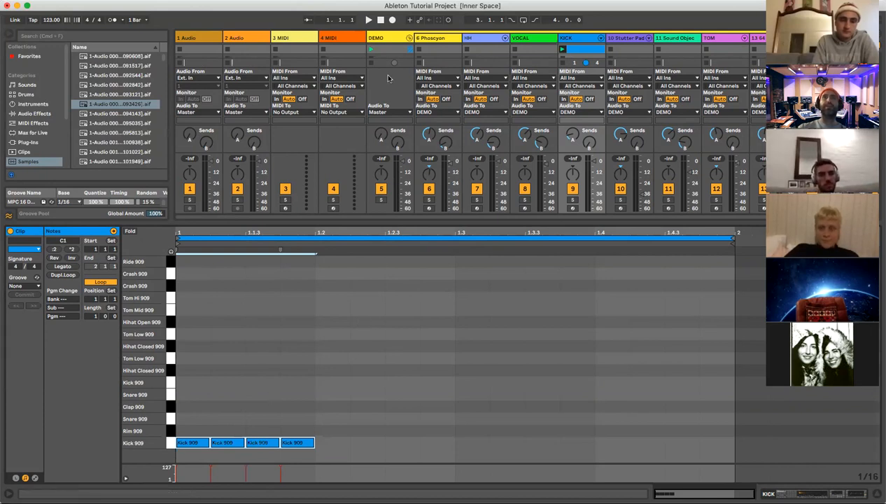
- Play back the clip's four kick notes and stop playback
left_click(368, 20)
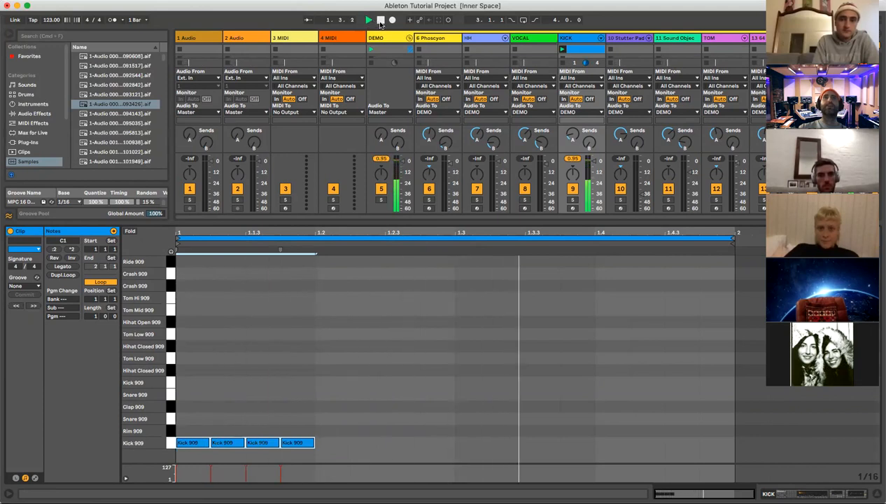
left_click(380, 20)
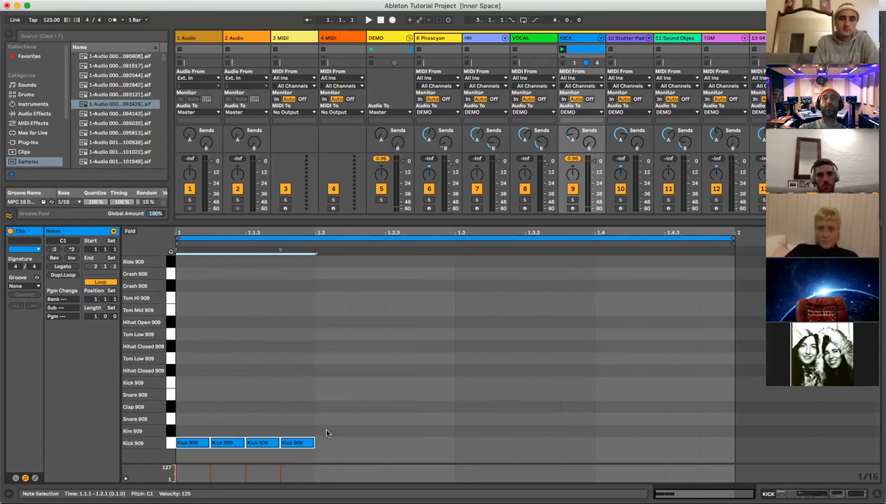
mouse_move(311, 445)
left_mouse_down()
mouse_move(399, 448)
mouse_move(243, 448)
left_mouse_up()
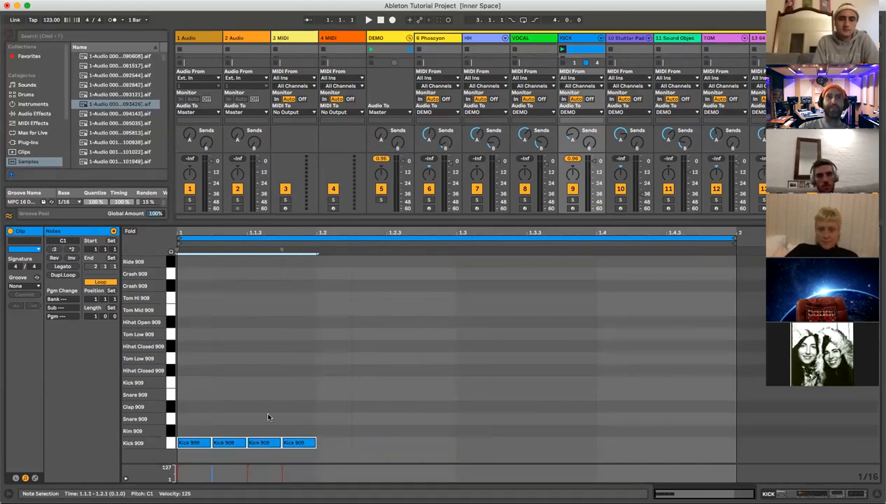
- Set the fixed grid to 1/32 and fill the second beat with eight Kick 909 notes
right_click(386, 384)
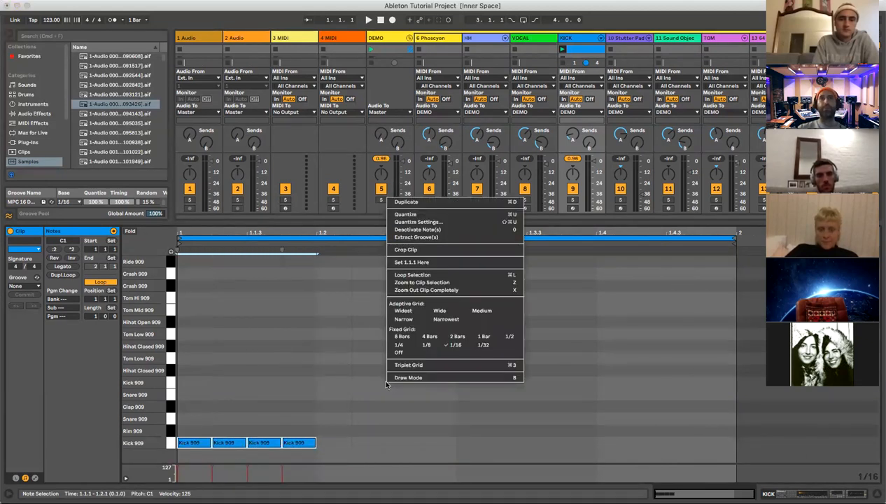
left_click(482, 345)
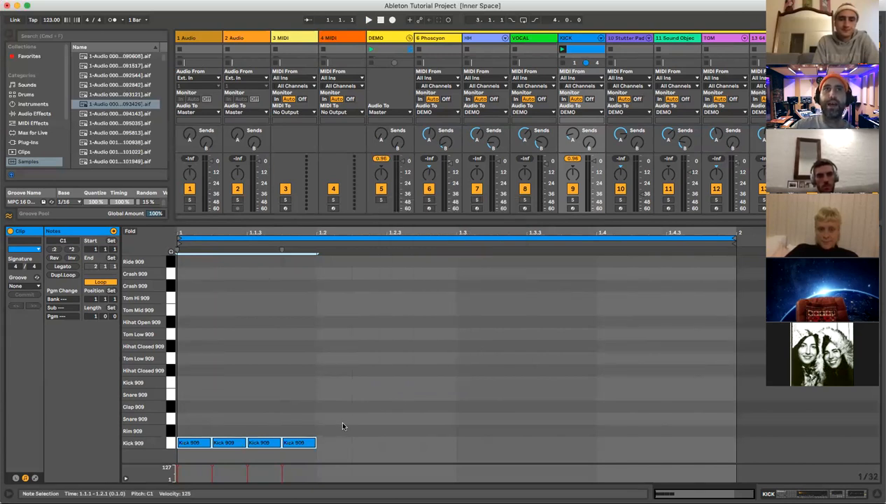
double_click(330, 443)
double_click(358, 443)
double_click(376, 442)
double_click(394, 443)
double_click(410, 442)
double_click(428, 443)
double_click(446, 443)
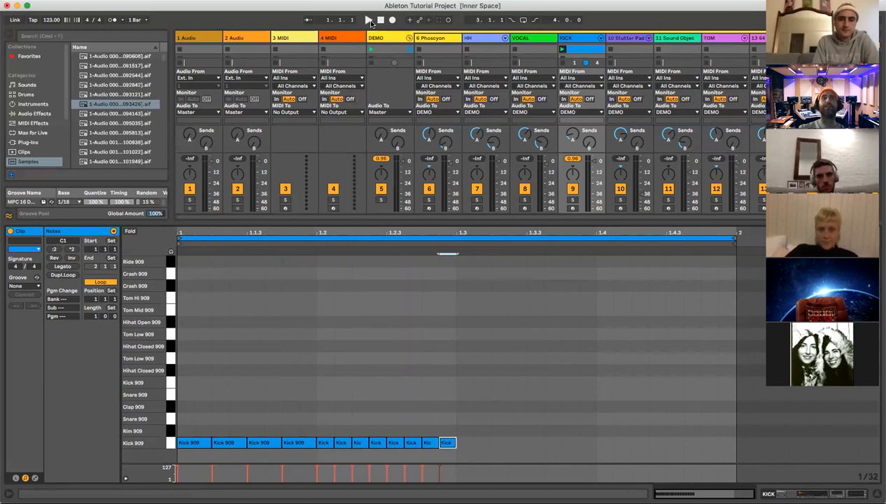
- Play back the clip and delete the eight 1/32 Kick 909 notes in the second beat
left_click(369, 20)
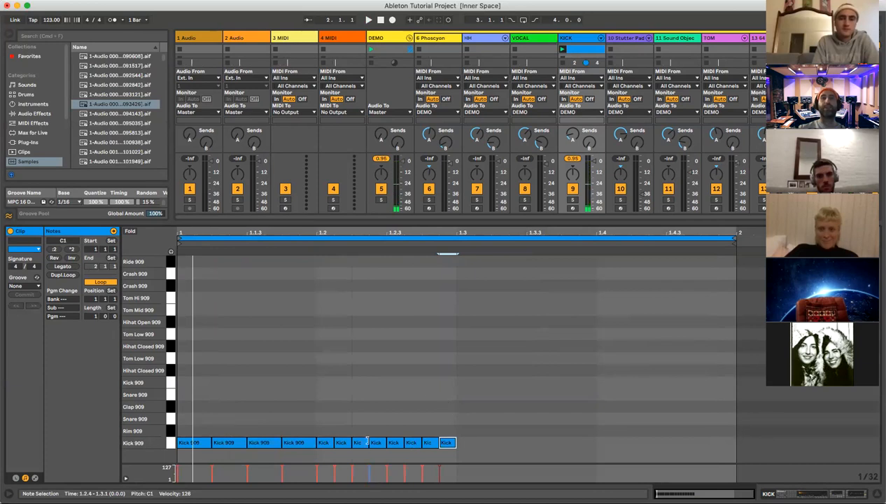
left_click_drag(484, 443, 306, 411)
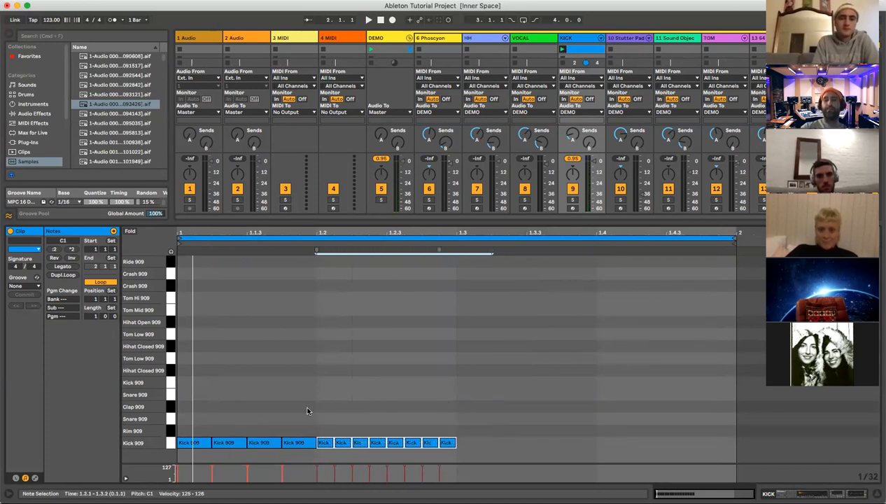
key("Delete")
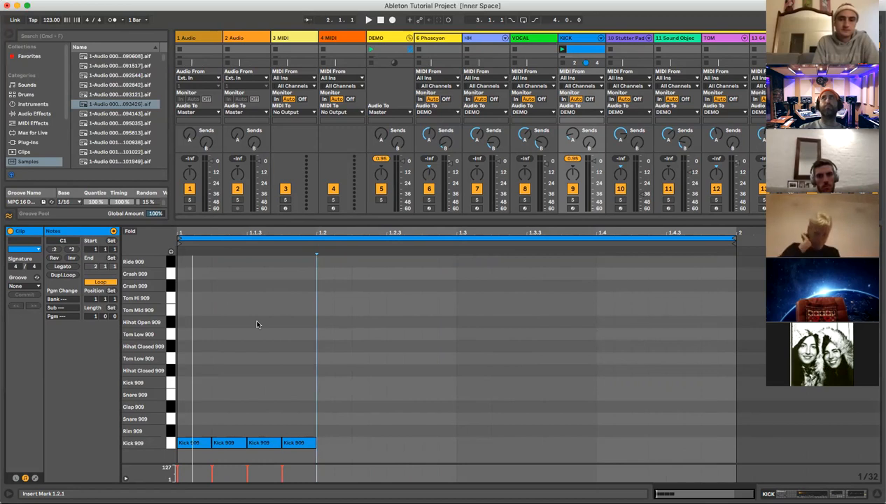
- Delete the last three Kick 909 notes of the first beat, keeping only the one at the clip's start
left_click(208, 443)
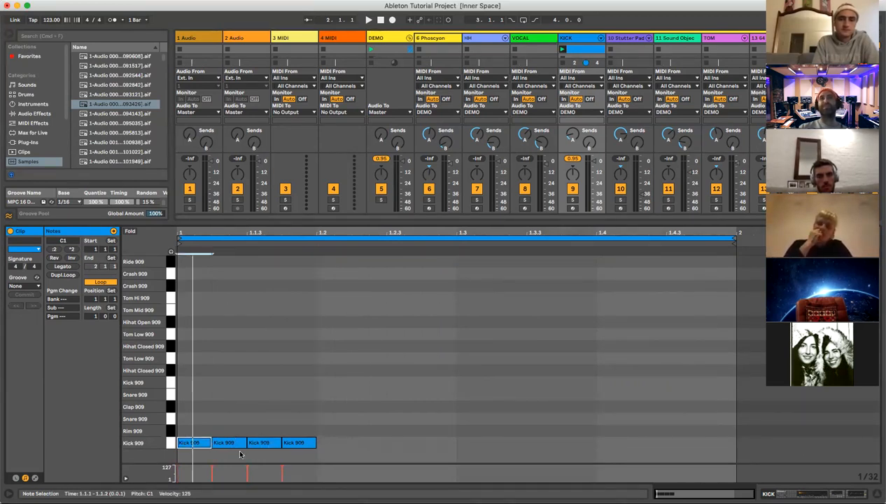
left_click_drag(240, 441, 301, 439)
left_click(222, 441)
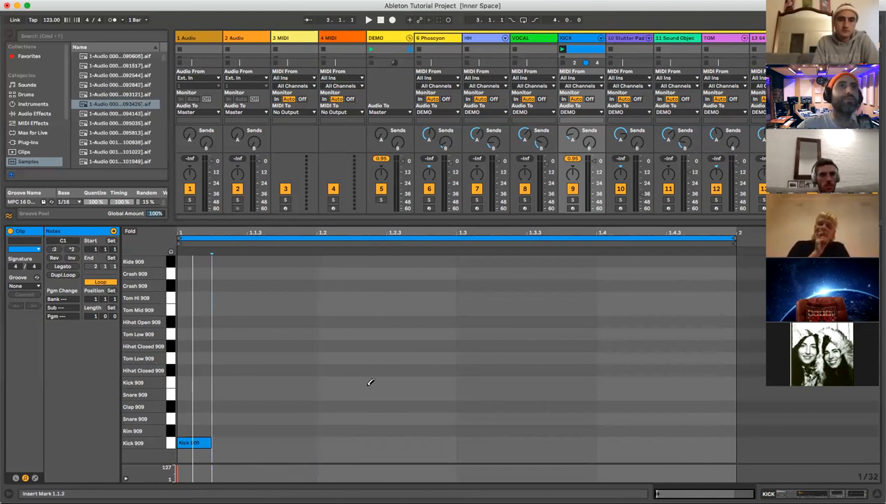
- Set the fixed grid to 1/16 and add Kick 909 notes at 1.2, 1.3 and 1.4
right_click(417, 343)
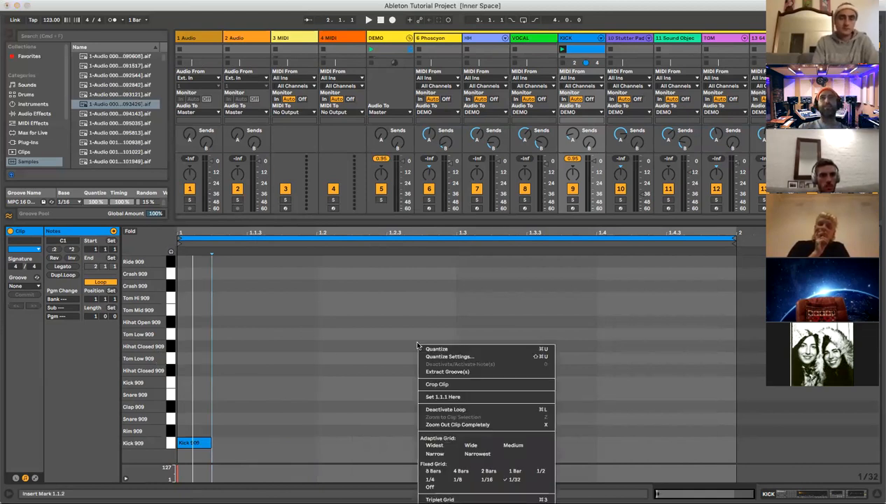
left_click(486, 478)
double_click(333, 442)
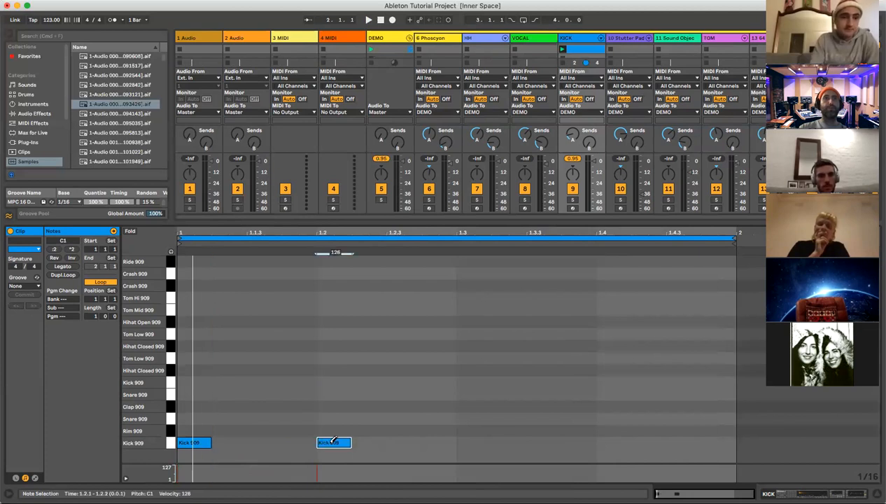
left_click(466, 442)
left_click(610, 441)
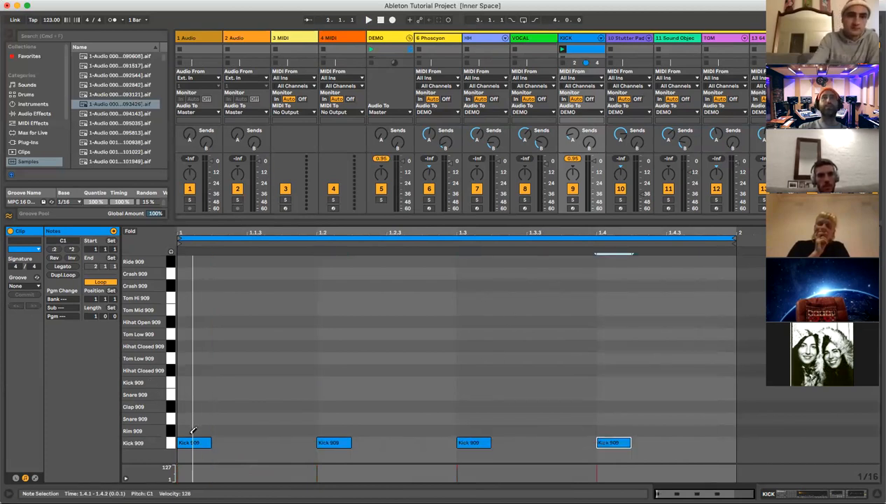
- With the KICK clip playing, add a Clap 909 at 1.2.4 and Hihat Closed 909 notes at 1.1.3, 1.2.3, 1.3.3, 1.3.4 and 1.4.3
left_click(562, 49)
double_click(430, 407)
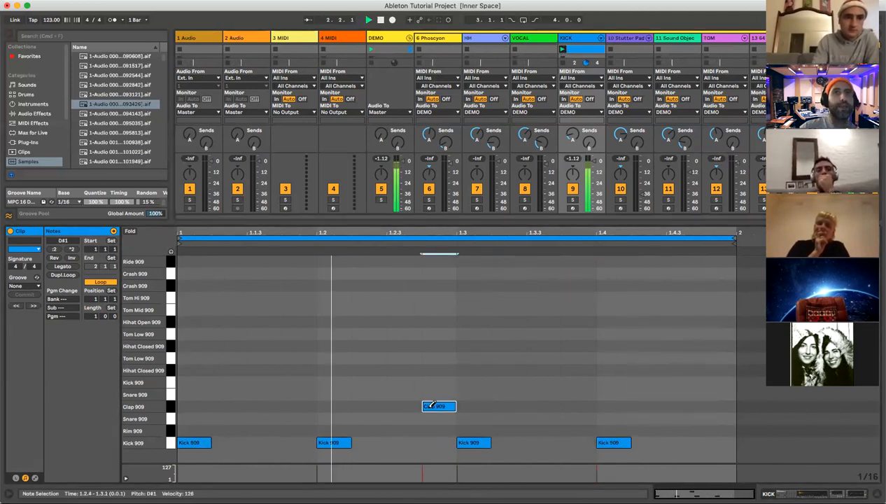
double_click(273, 370)
double_click(413, 369)
double_click(567, 369)
double_click(535, 370)
double_click(680, 369)
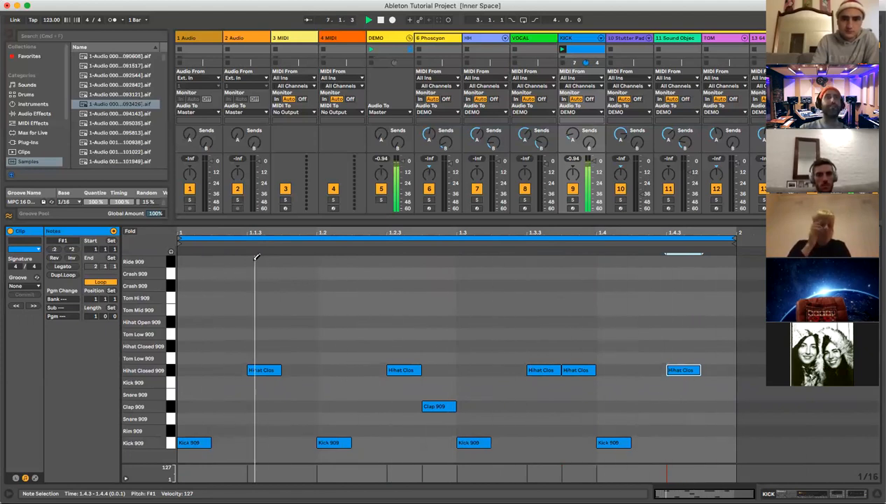
- Try Ride 909 notes on the last sixteenth of each beat, then delete them and stop playback
double_click(297, 261)
double_click(437, 261)
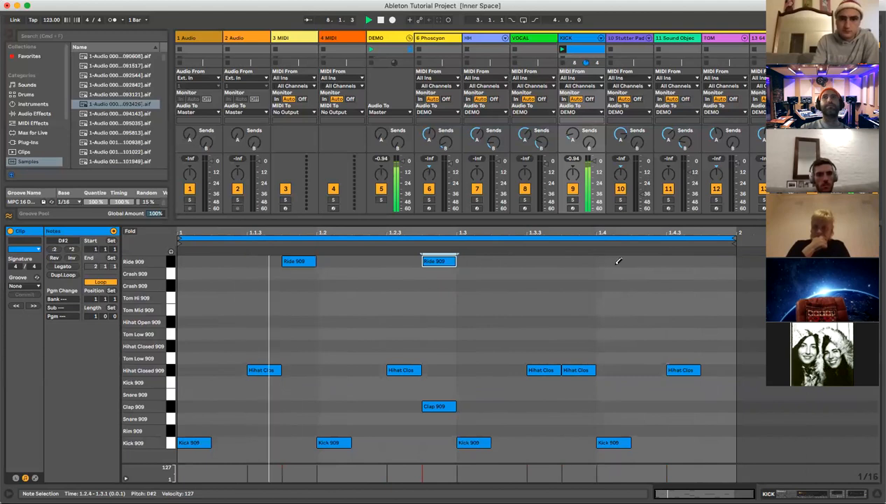
double_click(578, 261)
double_click(718, 261)
left_click(169, 264)
key("Delete")
left_click(380, 20)
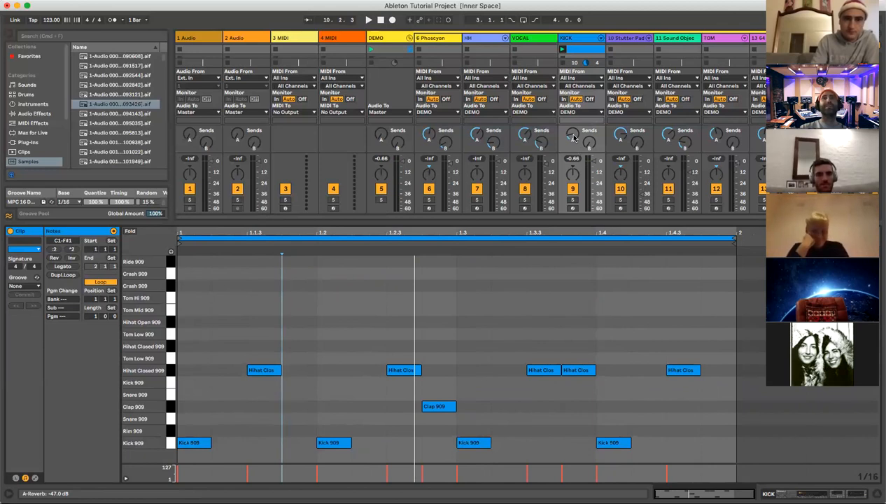
- Duplicate all notes in the clip and shift the copy to start at 2.1.1
right_click(631, 281)
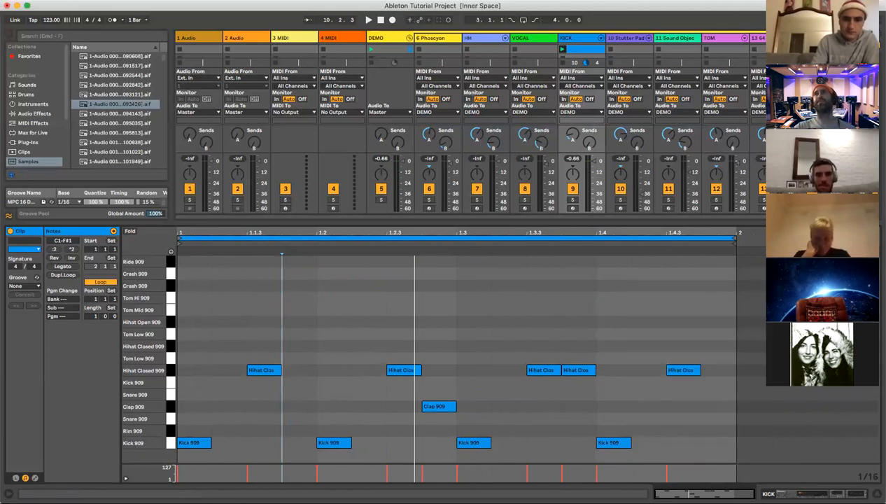
left_click(562, 303)
key("super+a")
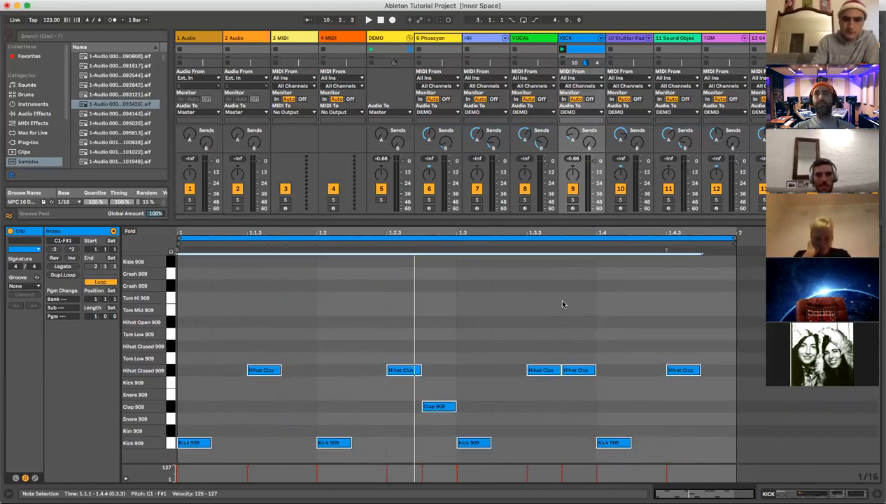
key("super+d")
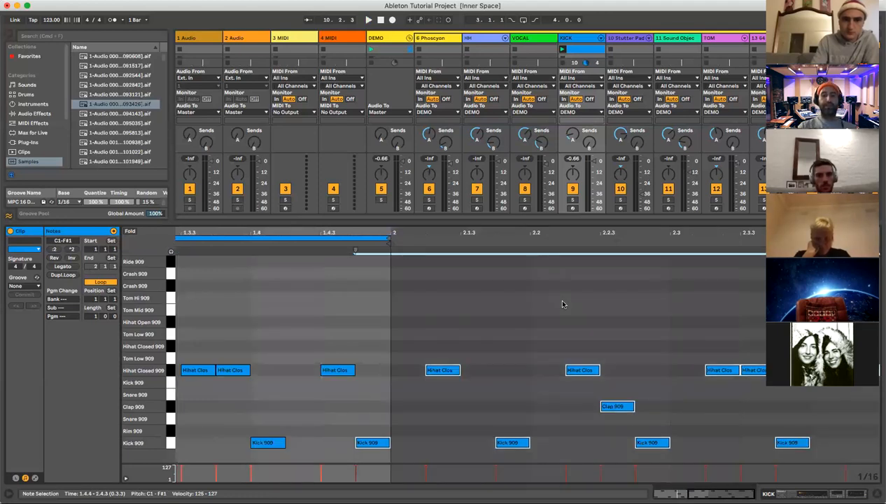
key("Right")
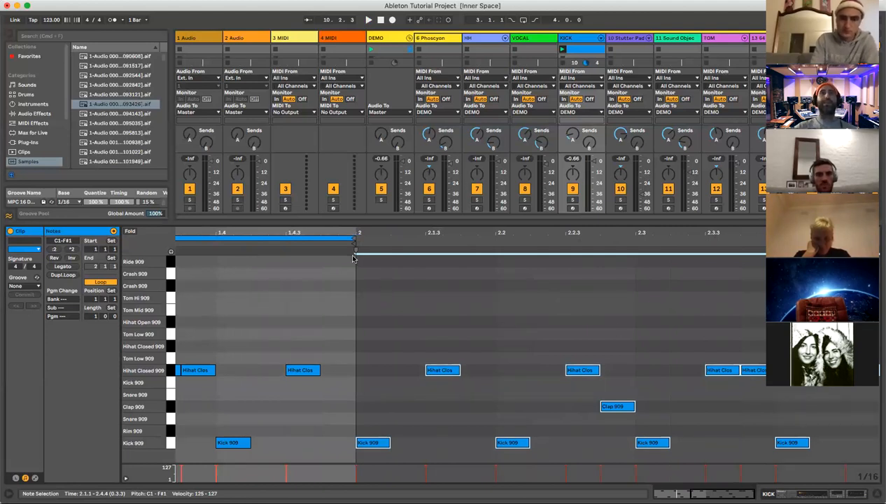
- Start playback and extend the clip's loop to two bars so it covers the duplicated notes
left_click_drag(411, 233, 568, 231)
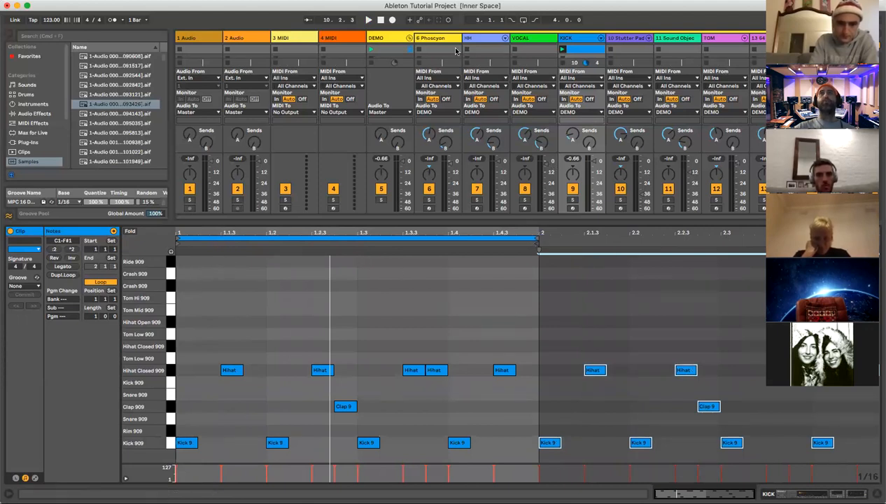
left_click(369, 20)
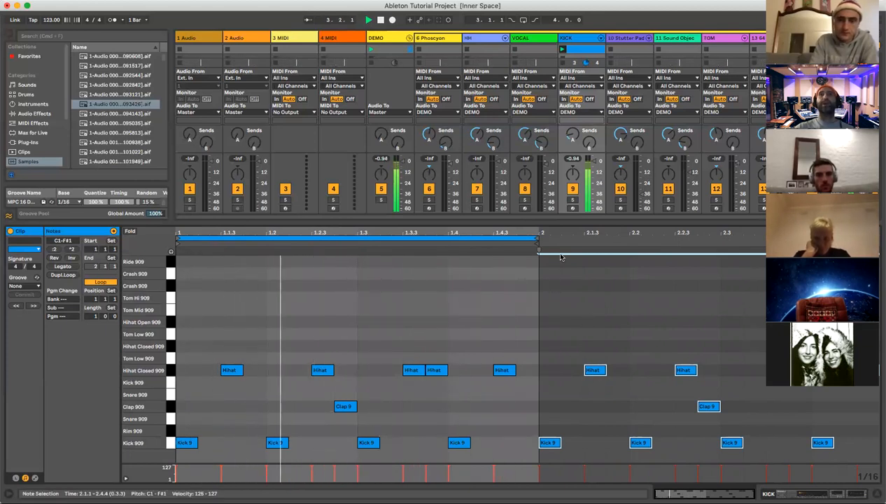
left_click(534, 238)
left_click_drag(533, 238, 796, 250)
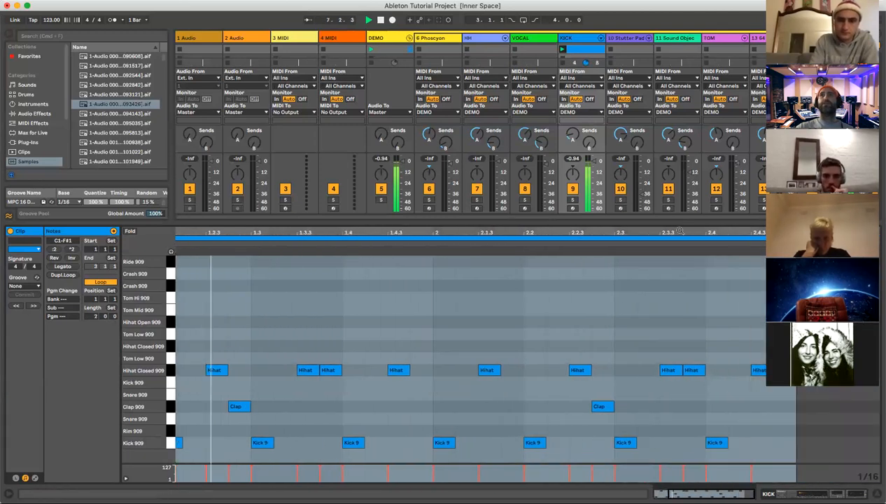
left_click_drag(701, 232, 701, 203)
- Vary the second bar with a Kick 909 note at 2.4.4 and Hihat Closed 909 notes at 2.2.1 and 2.3.2
left_click(669, 371)
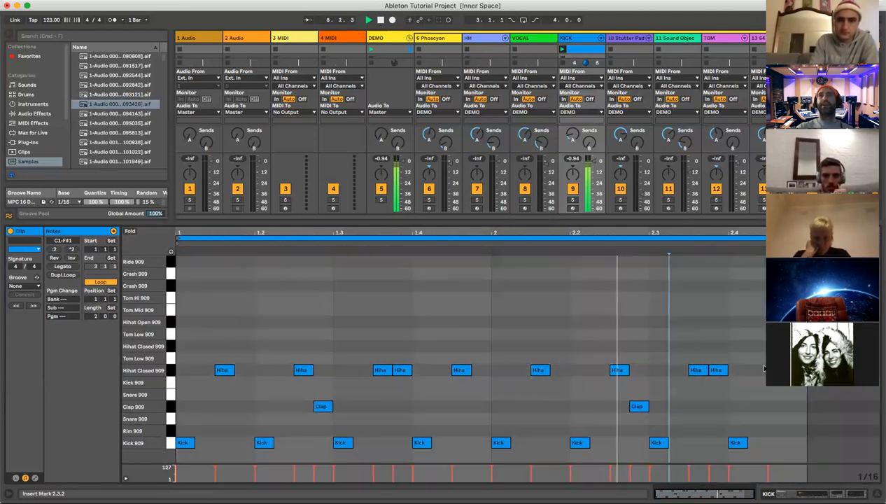
left_click(805, 441)
double_click(805, 441)
double_click(580, 370)
left_click(671, 374)
double_click(674, 370)
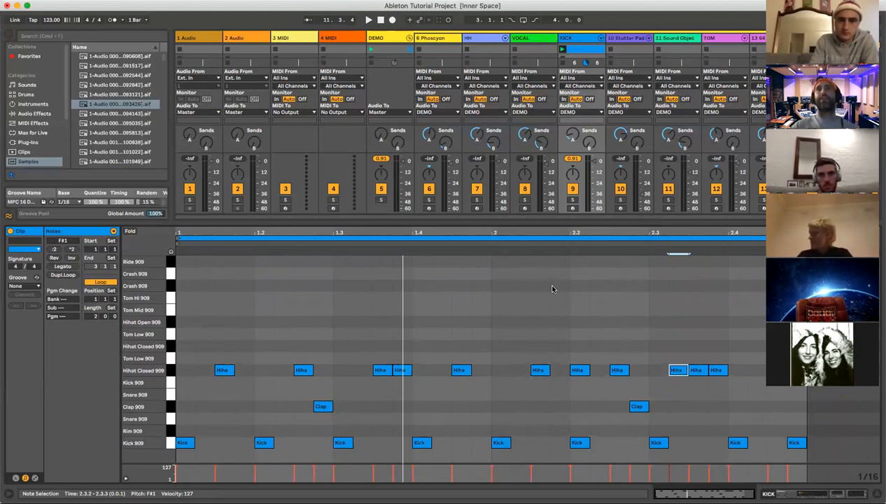
- Enlarge the clip slot area and duplicate the KICK track's drum clip into the slot below
left_click_drag(568, 223, 575, 251)
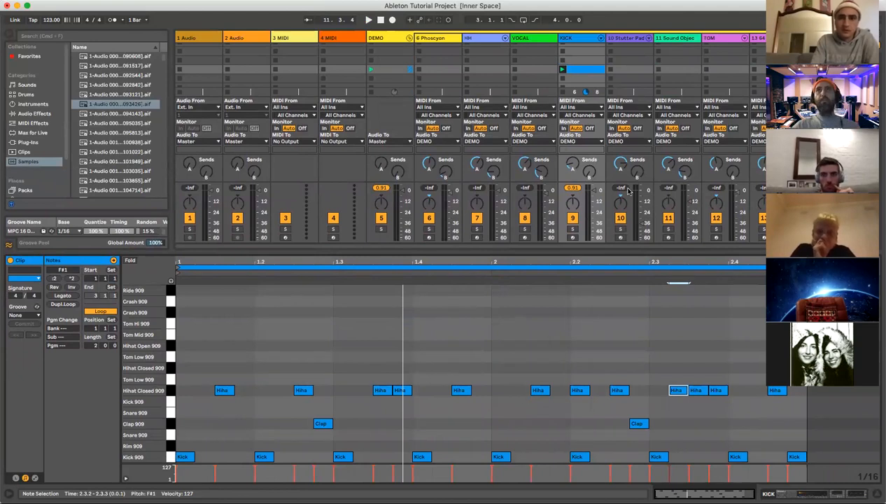
left_click_drag(688, 250, 690, 327)
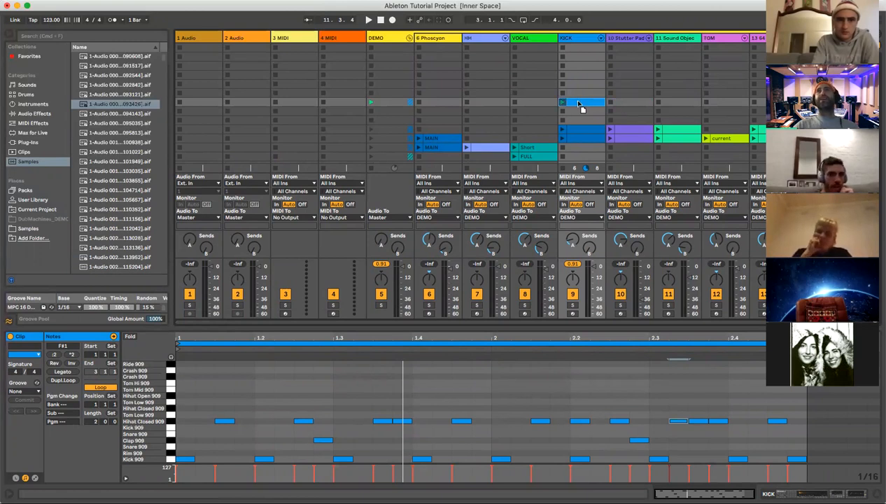
left_click(623, 107)
left_click(582, 103)
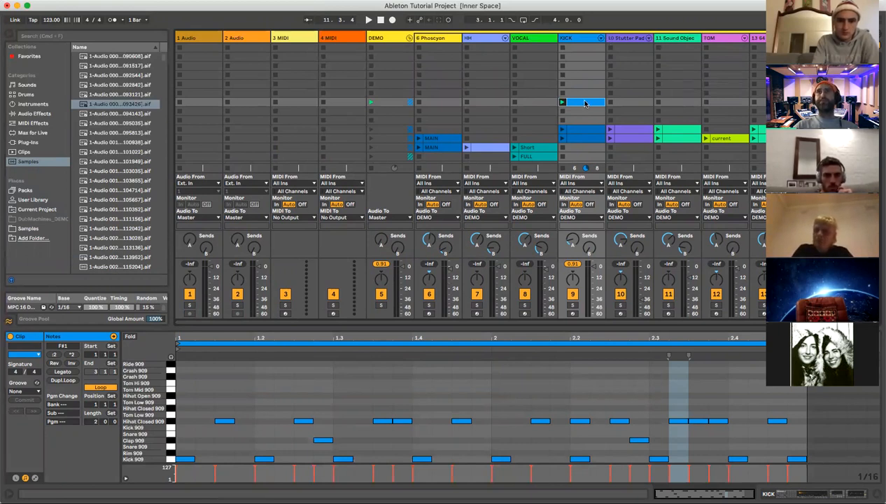
key("super+d")
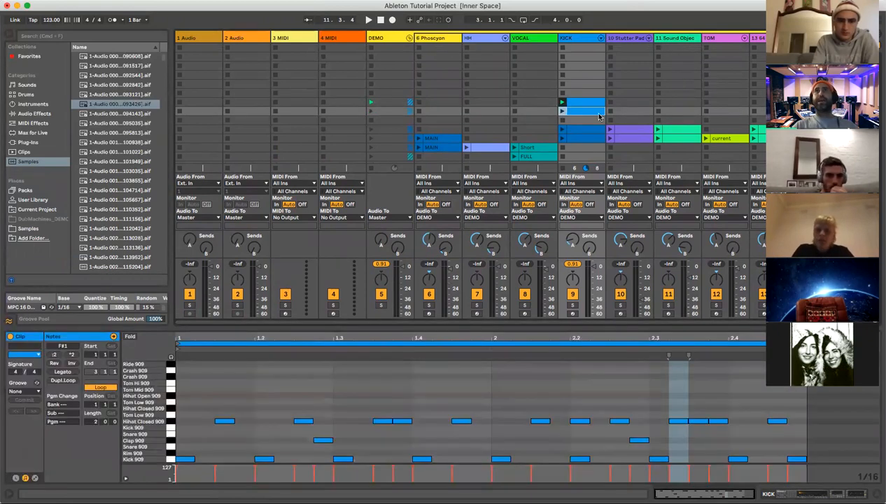
- Open the duplicated KICK clip in an enlarged note editor and delete all its Hihat Closed 909 notes
double_click(584, 113)
left_click(585, 103)
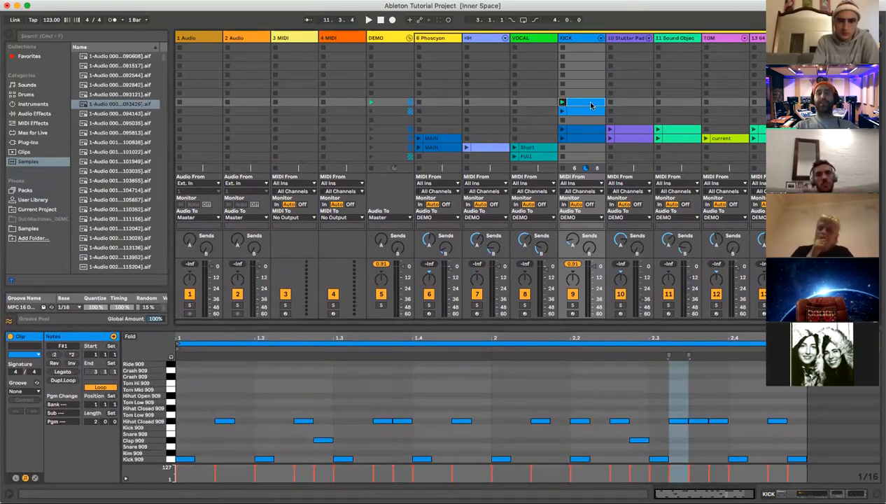
left_click(590, 112)
double_click(590, 112)
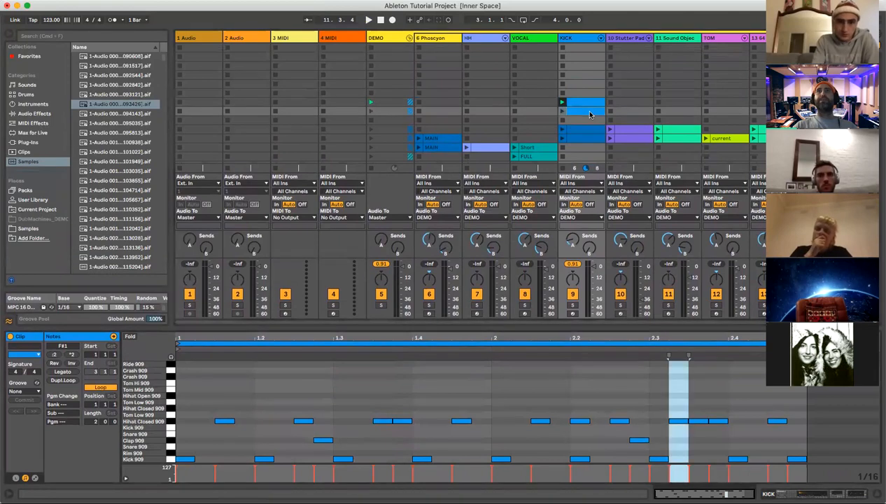
left_click_drag(435, 323, 435, 93)
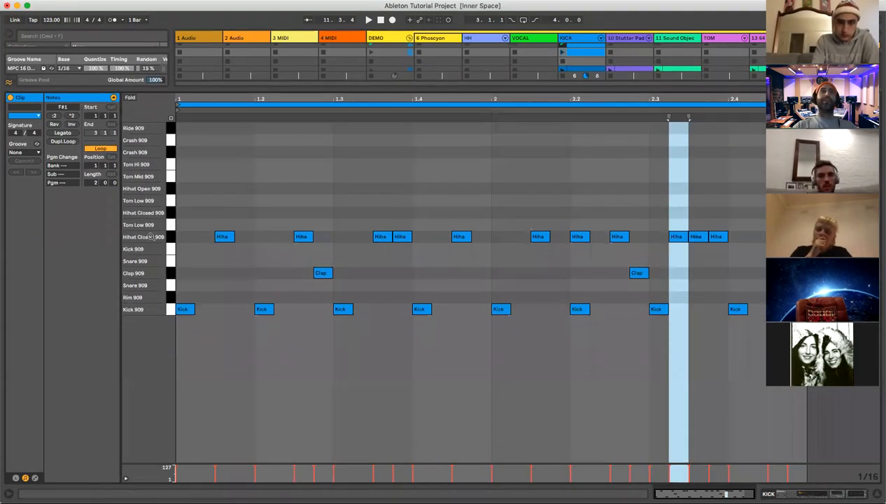
key("Delete")
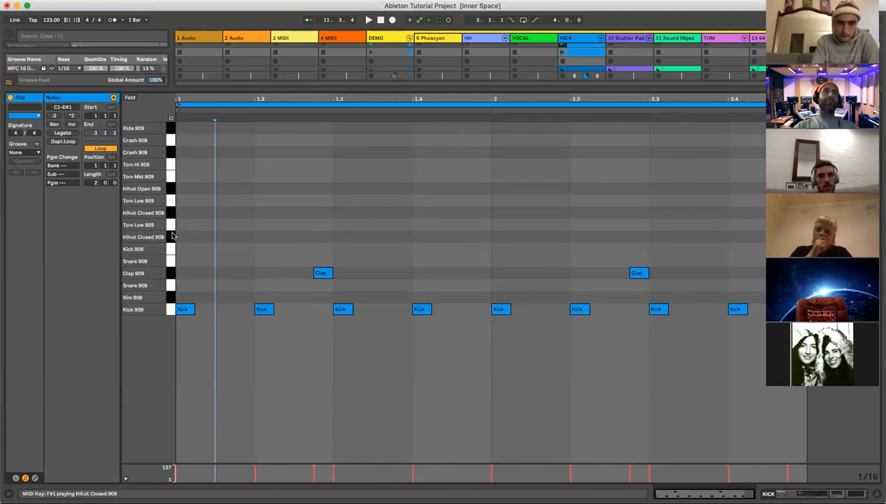
- Shrink the note editor and alternately launch the original and duplicated KICK clips to compare them
left_click_drag(516, 86, 513, 239)
left_click_drag(532, 159, 548, 315)
scroll(570, 92, "up", 5)
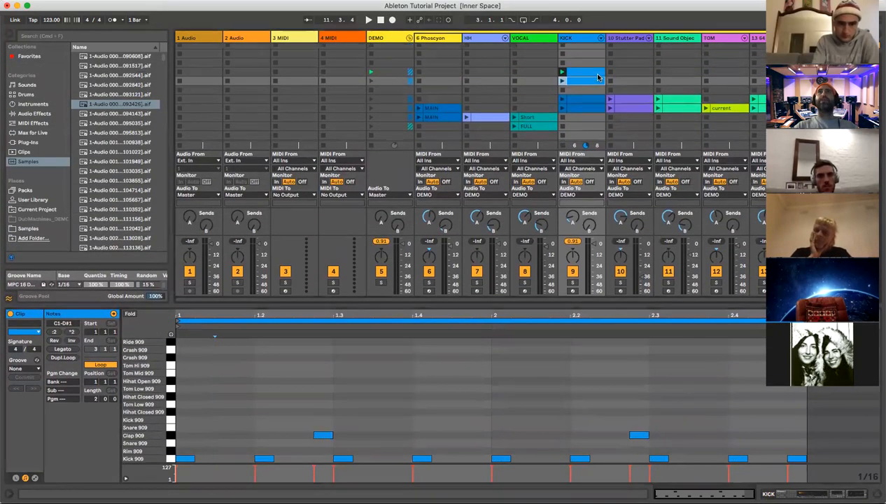
left_click(561, 89)
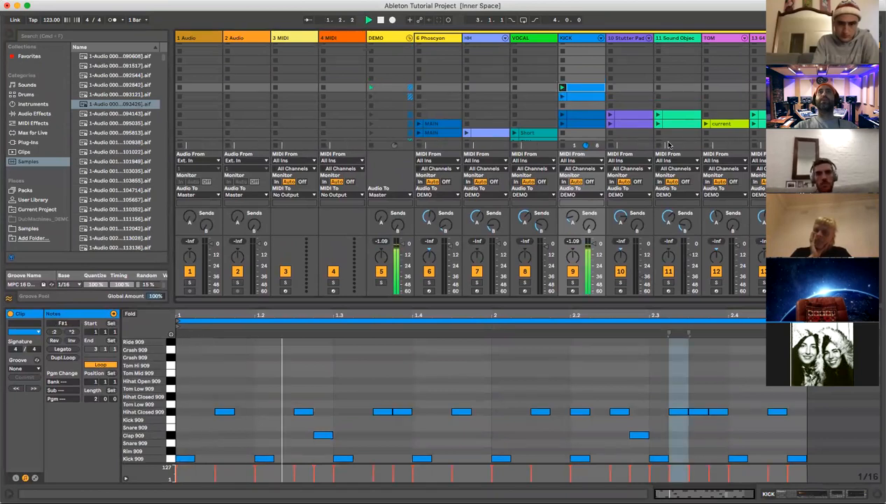
left_click(562, 95)
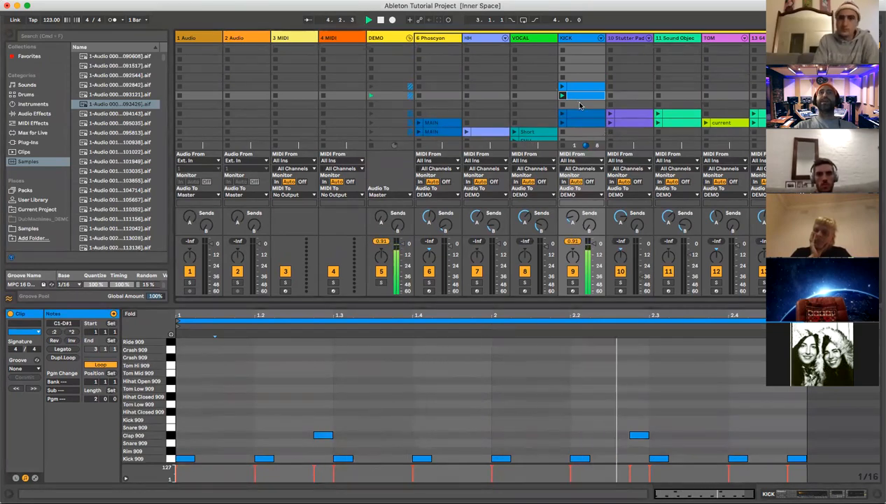
left_click(561, 88)
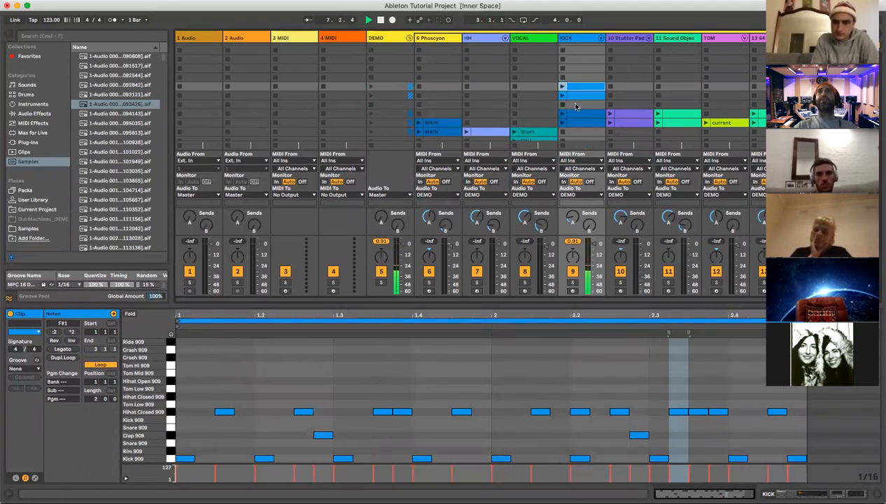
scroll(586, 73, "down", 1)
right_click(590, 91)
left_click(566, 98)
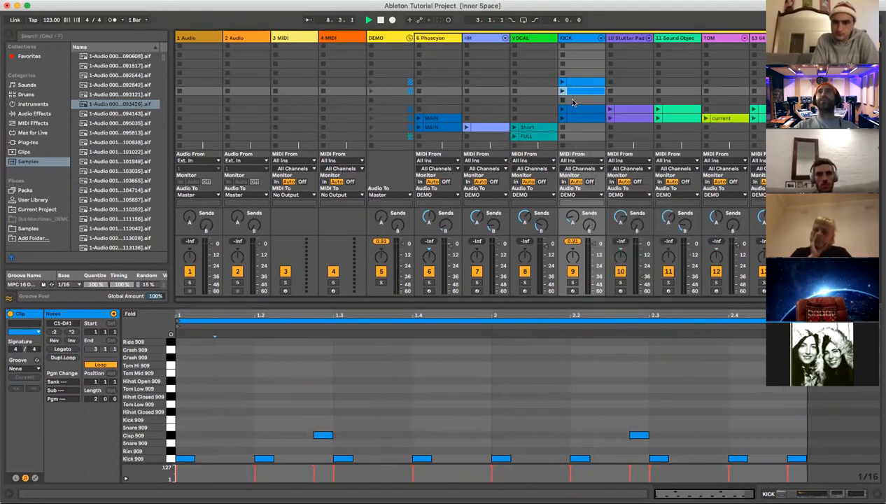
scroll(592, 109, "down", 1)
scroll(595, 114, "down", 2)
scroll(596, 113, "up", 5)
scroll(592, 105, "down", 3)
scroll(589, 98, "up", 3)
scroll(584, 105, "down", 1)
scroll(582, 119, "down", 4)
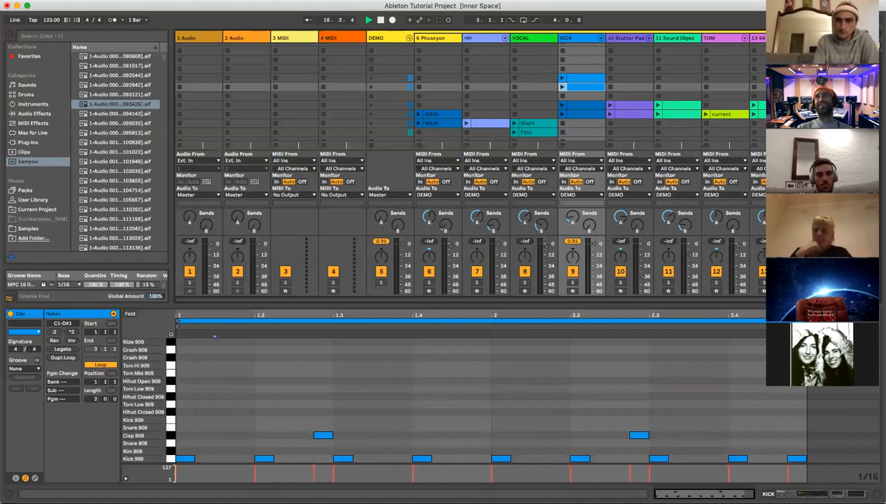
- Review the global launch quantization choices and keep the setting at 1 Bar
left_click(585, 105)
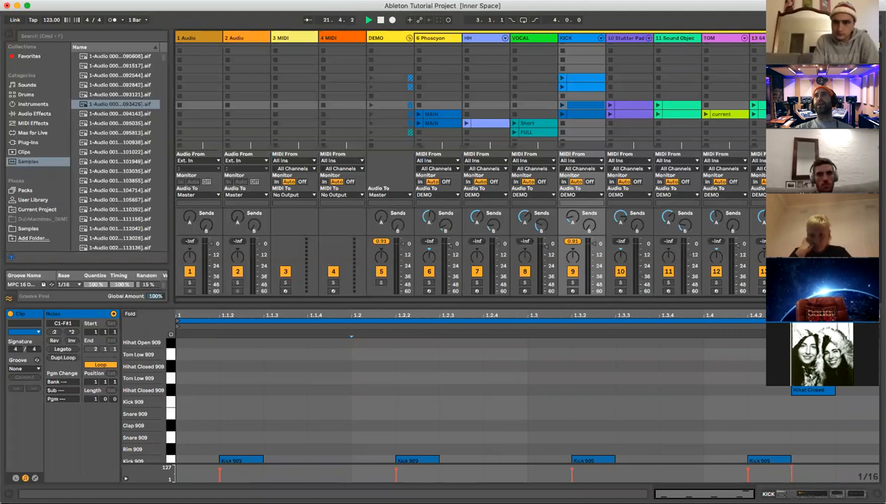
mouse_move(583, 88)
left_mouse_down()
mouse_move(636, 88)
mouse_move(528, 81)
mouse_move(585, 86)
left_mouse_up()
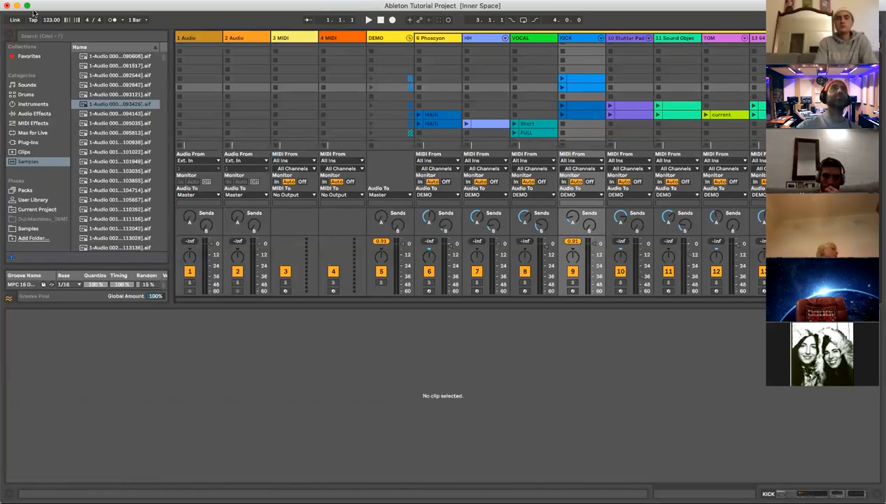
left_click(136, 19)
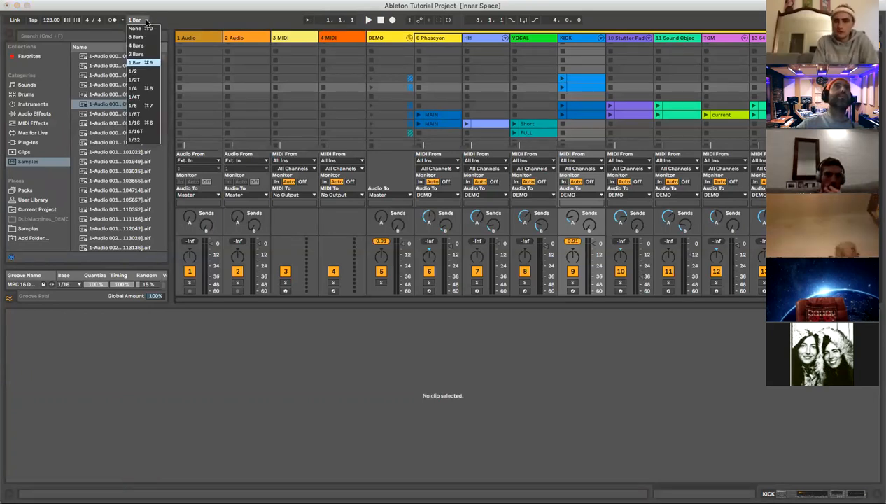
left_click(143, 63)
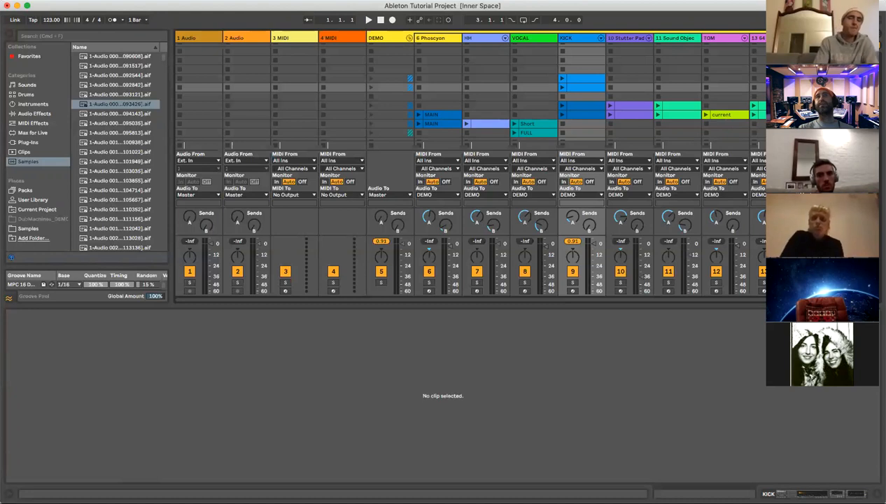
- Launch the duplicated KICK clip, switch to the original KICK clip above it, and stop playback
left_click(563, 87)
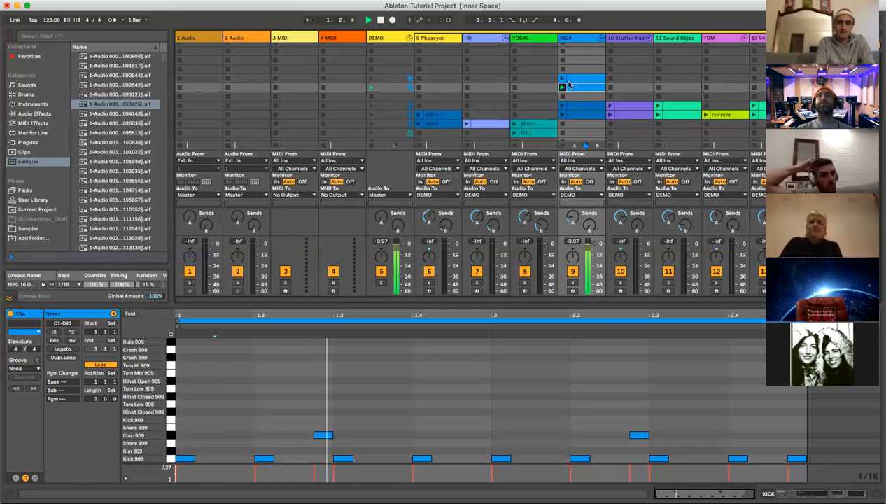
left_click(564, 80)
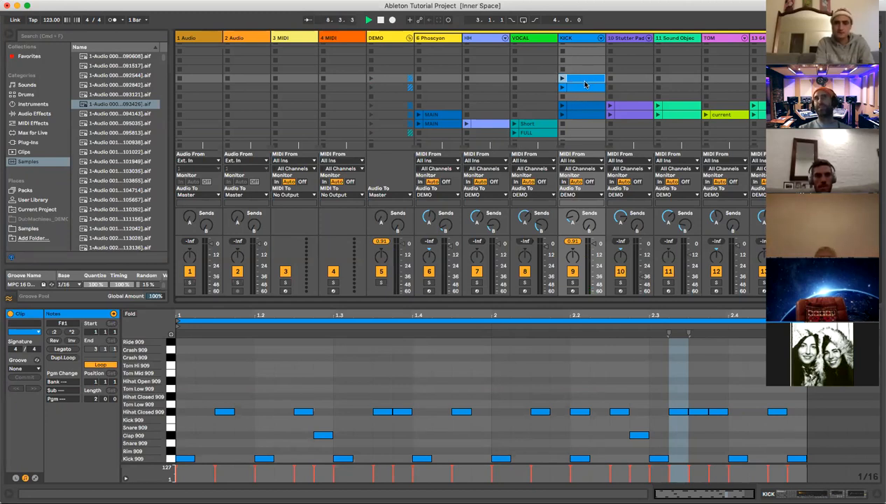
left_click(381, 20)
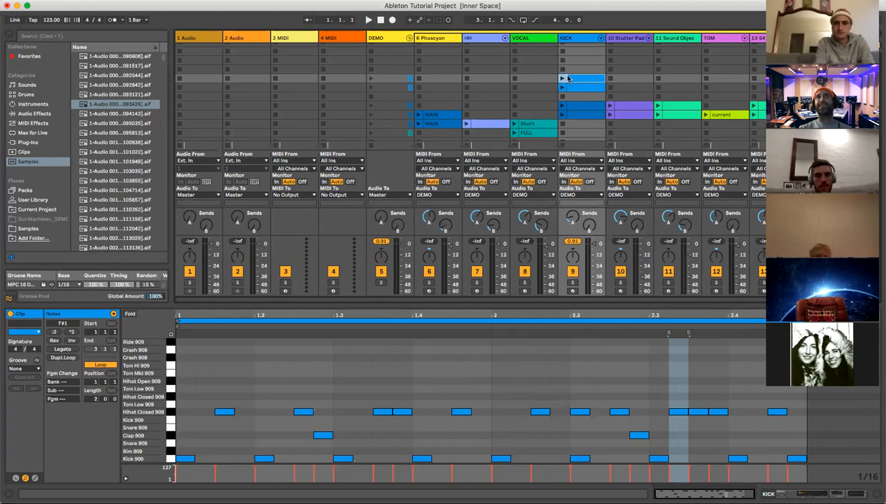
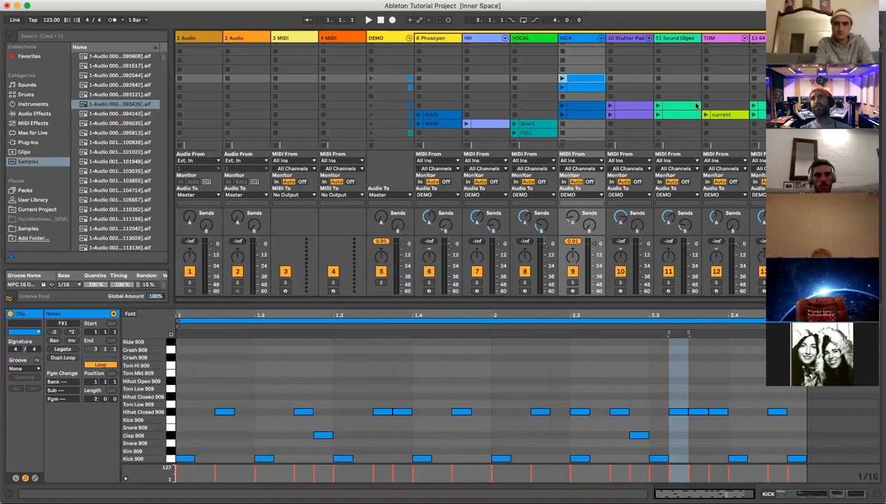
- Keep launch quantization at 1 Bar, launch the two scenes below the new KICK clips in turn, and add the VOCAL track's Short clip
left_click(135, 20)
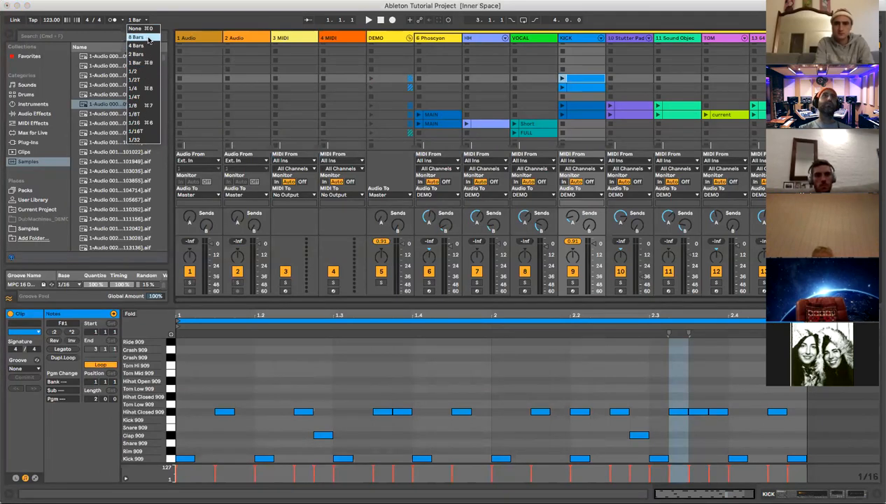
left_click(144, 63)
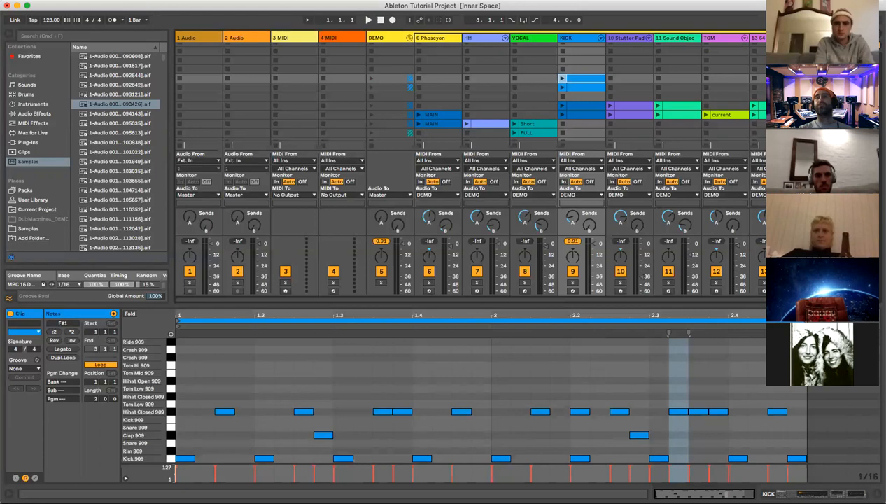
left_click(831, 106)
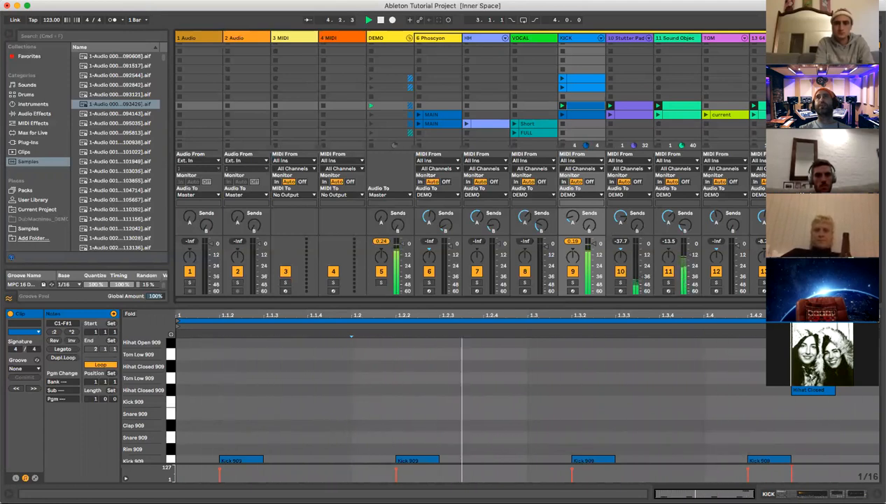
left_click(832, 115)
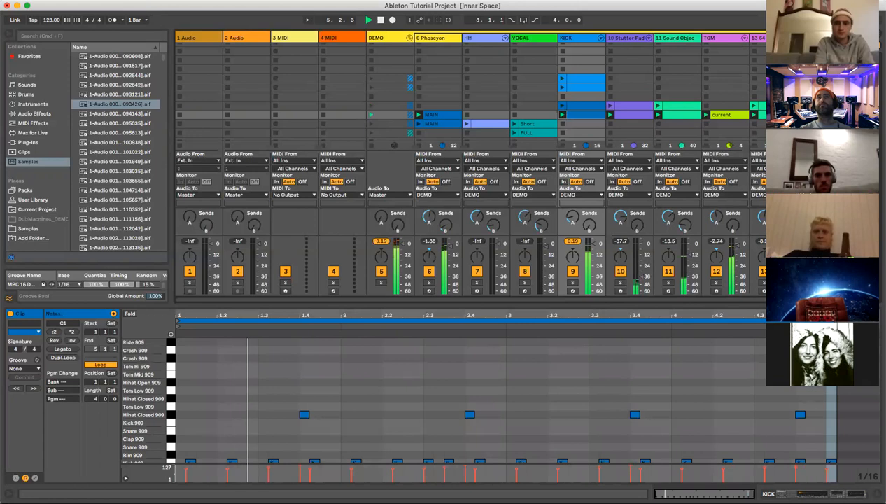
left_click(516, 124)
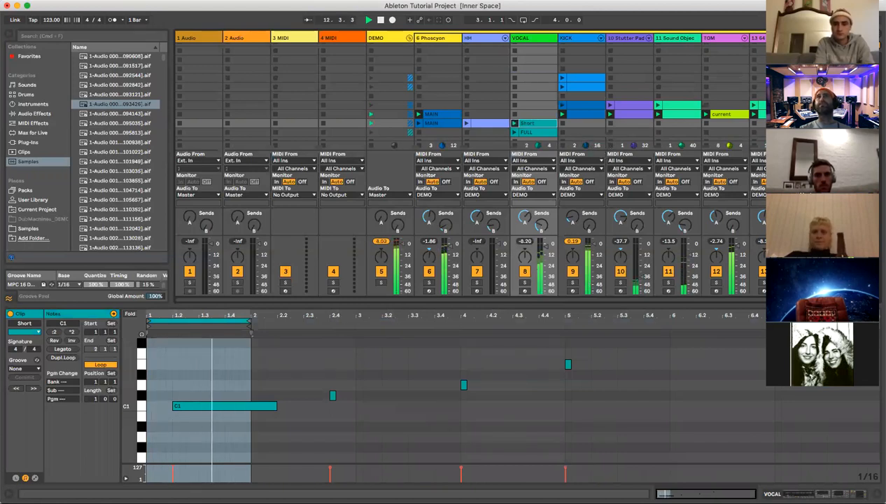
- Move the HH clip to the empty slot three rows up, launch it, return it to its original slot, and stop playback
left_click_drag(488, 123, 492, 98)
left_click(468, 96)
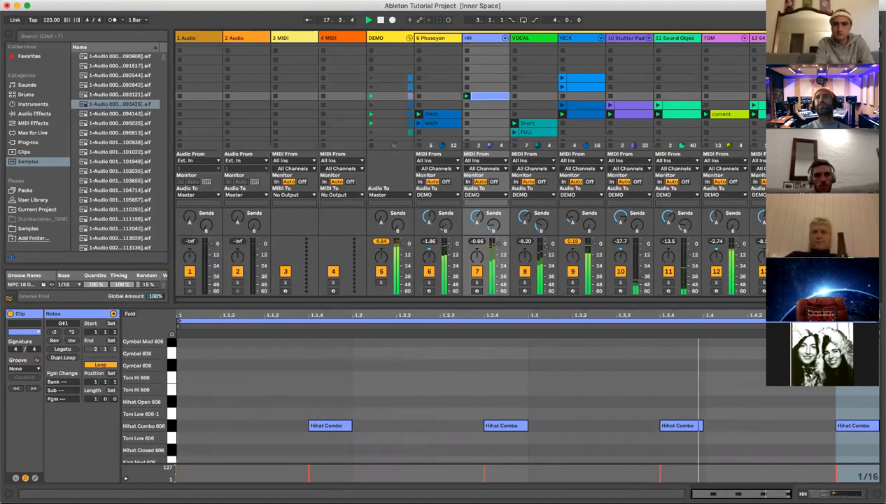
left_click_drag(486, 96, 486, 124)
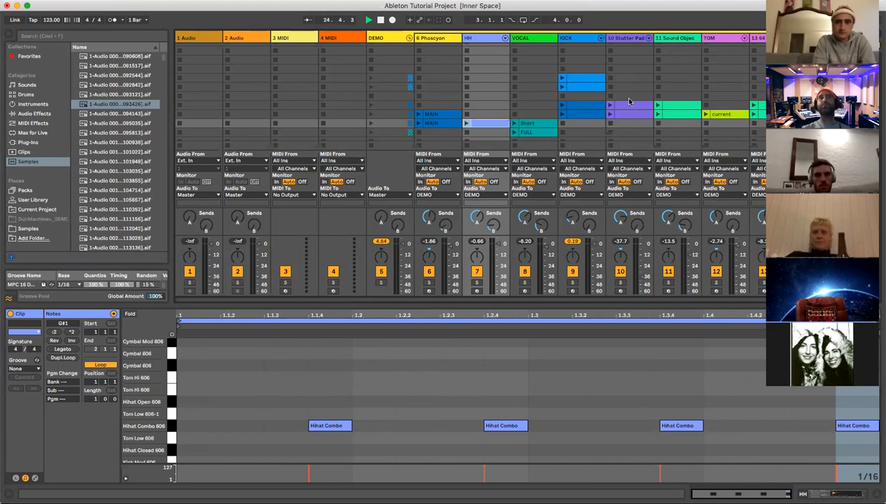
left_click(486, 105)
left_click(491, 123)
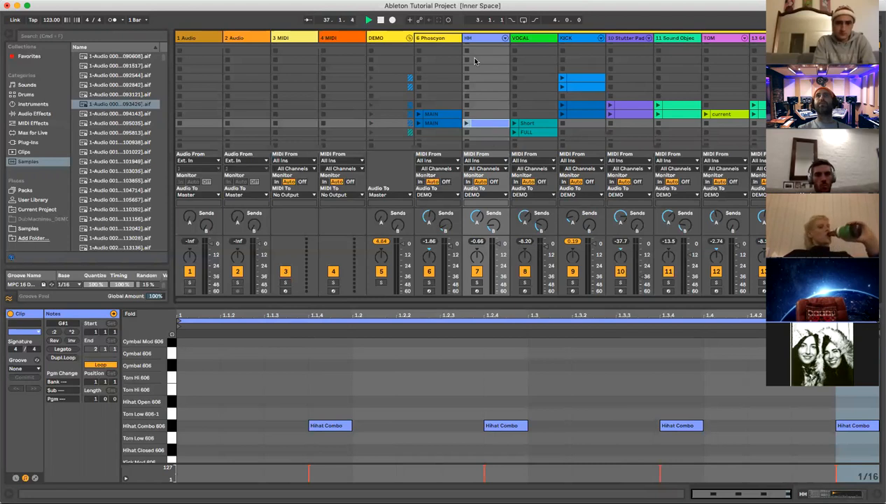
left_click(380, 20)
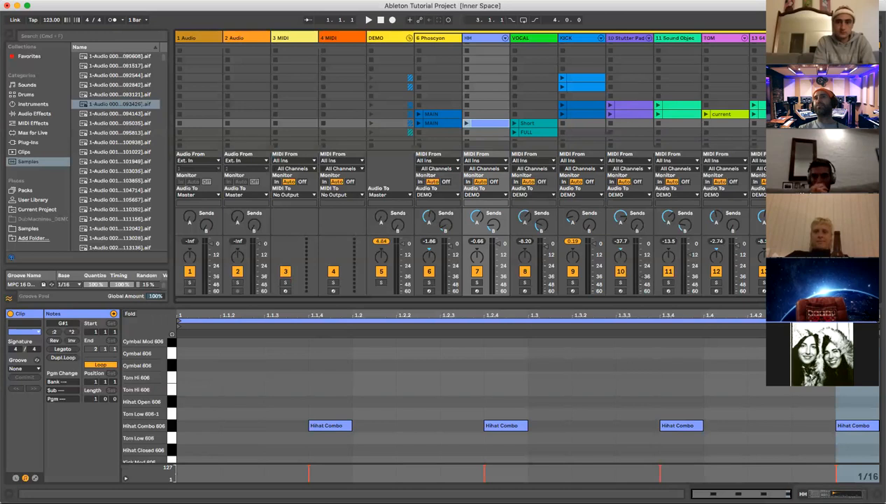
- Fold the DEMO group track and review the global quantization choices, keeping 1 Bar
scroll(707, 124, "down", 1)
scroll(698, 125, "up", 3)
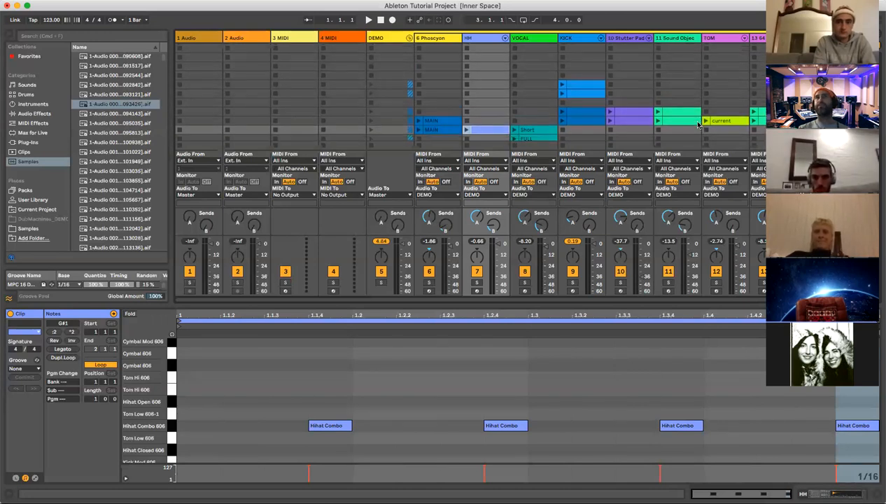
left_click(410, 38)
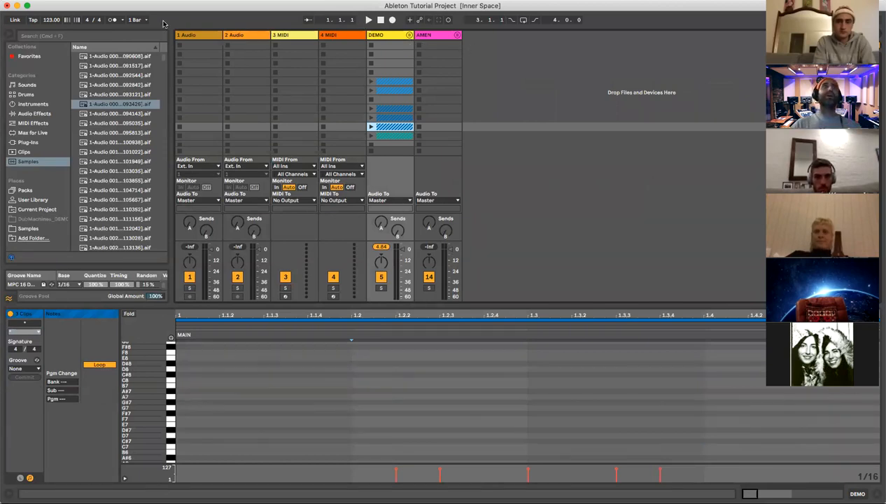
left_click(138, 20)
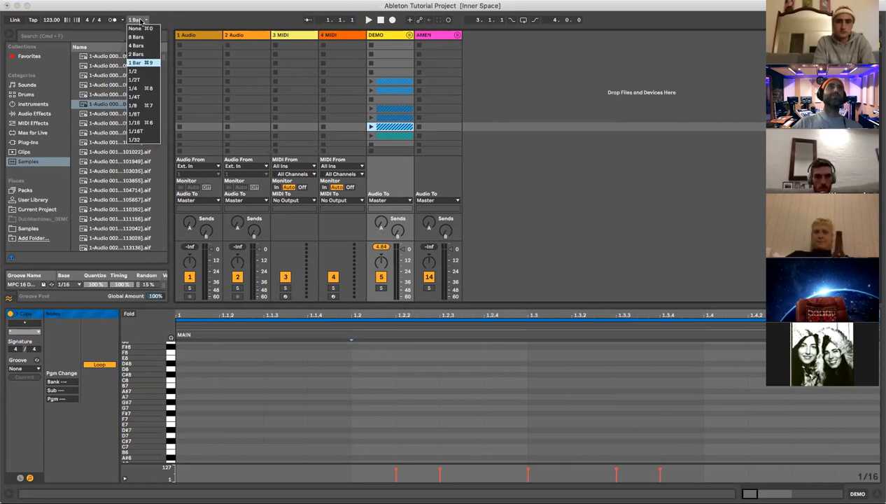
left_click(141, 63)
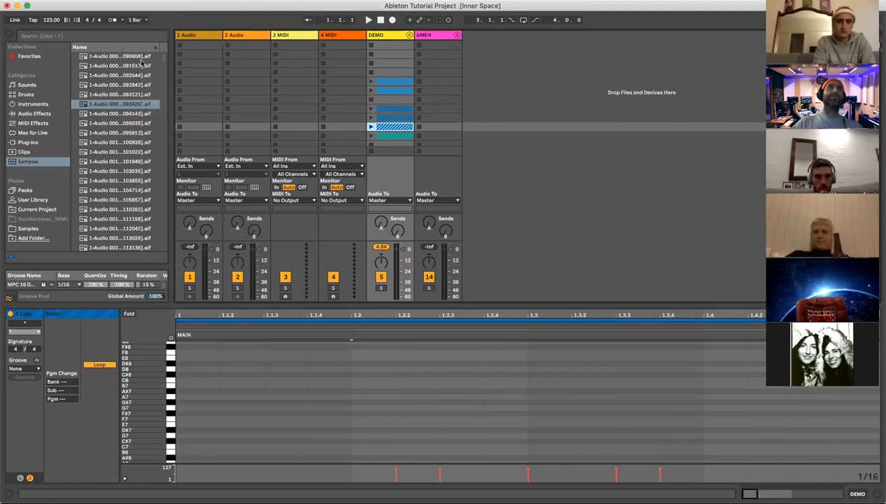
- Turn on the metronome, play about two bars to hear its count, and turn it off again
left_click(112, 20)
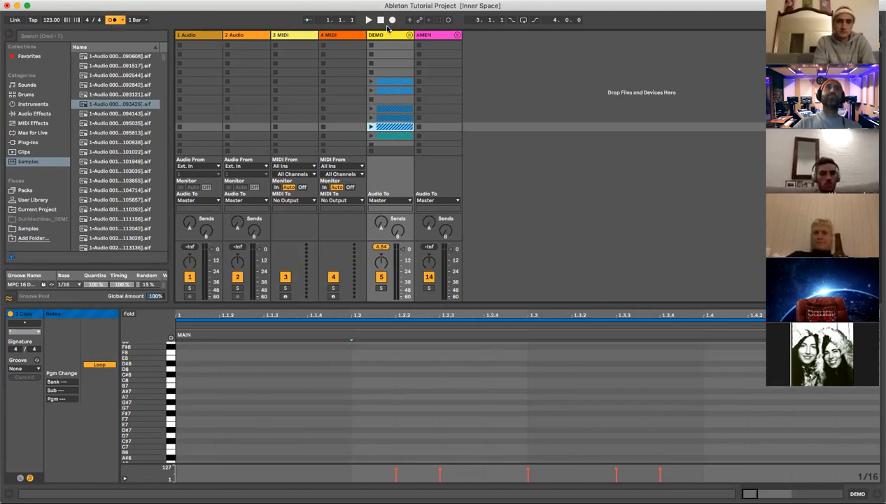
left_click(367, 20)
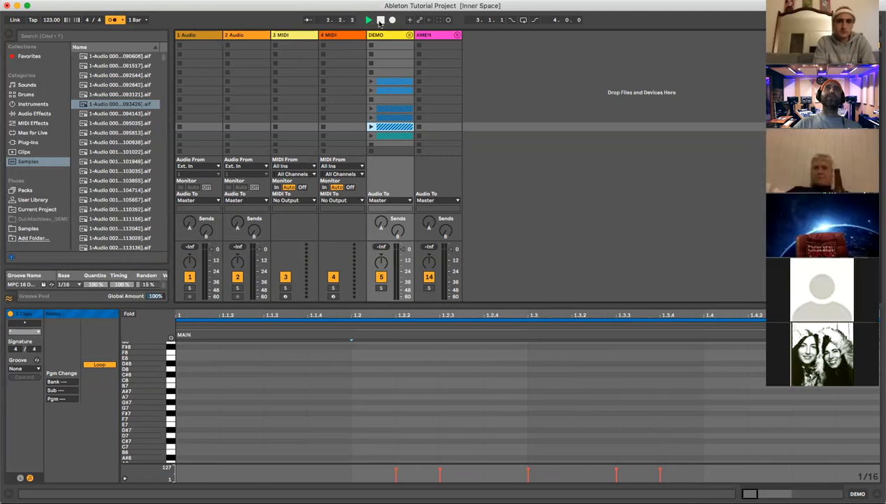
left_click(380, 21)
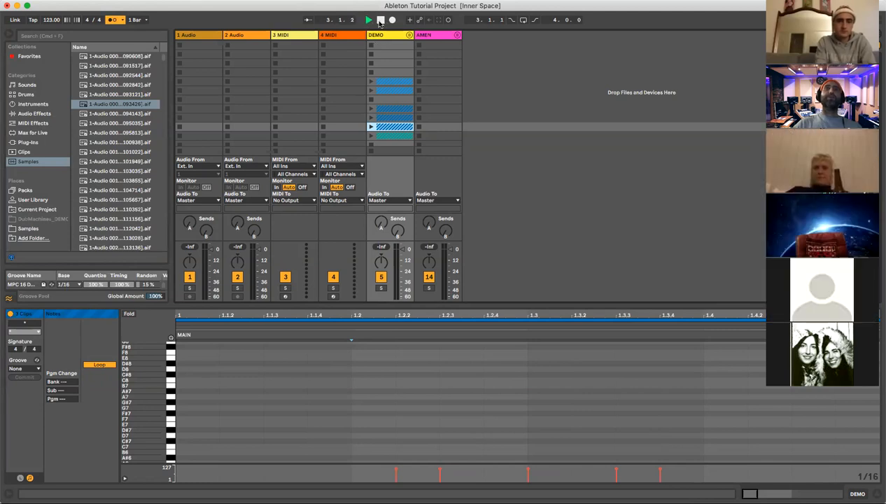
left_click(112, 20)
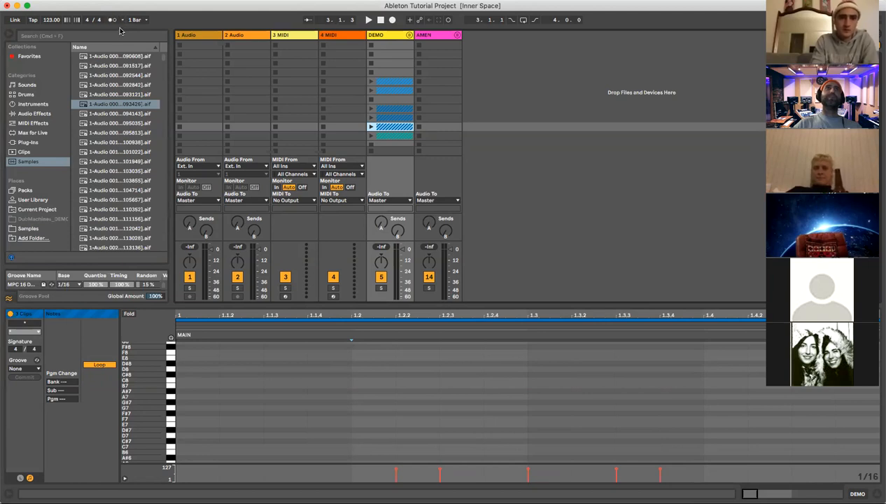
- Raise the project tempo to 150 BPM
left_click(51, 20)
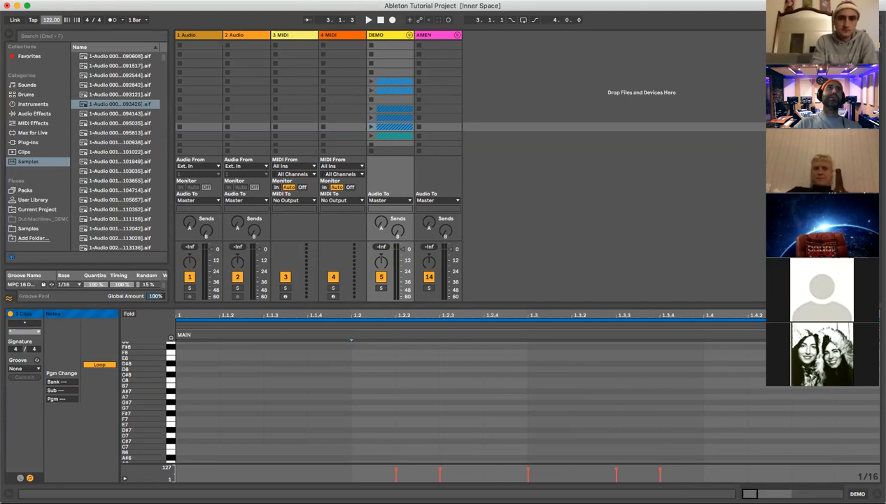
left_click_drag(51, 20, 52, 15)
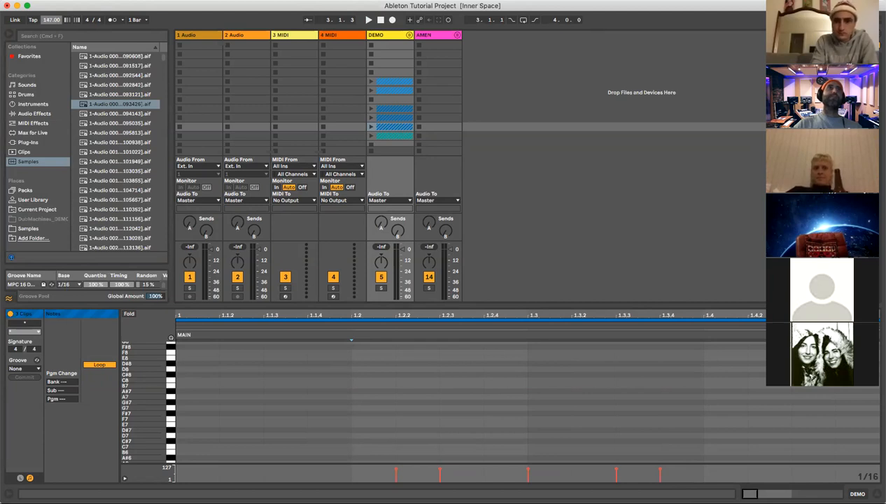
left_click_drag(51, 20, 51, 15)
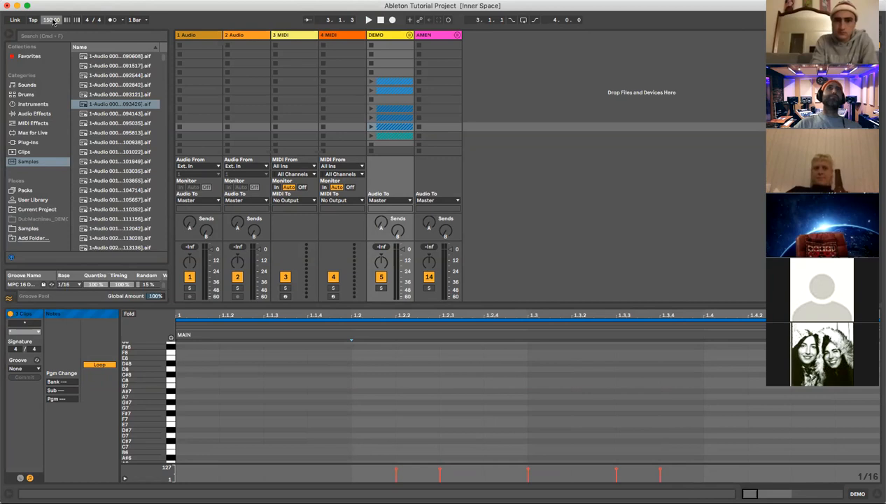
- Unfold the DEMO group and briefly play the scene containing the upper MAIN clip to hear the faster tempo
left_click(410, 36)
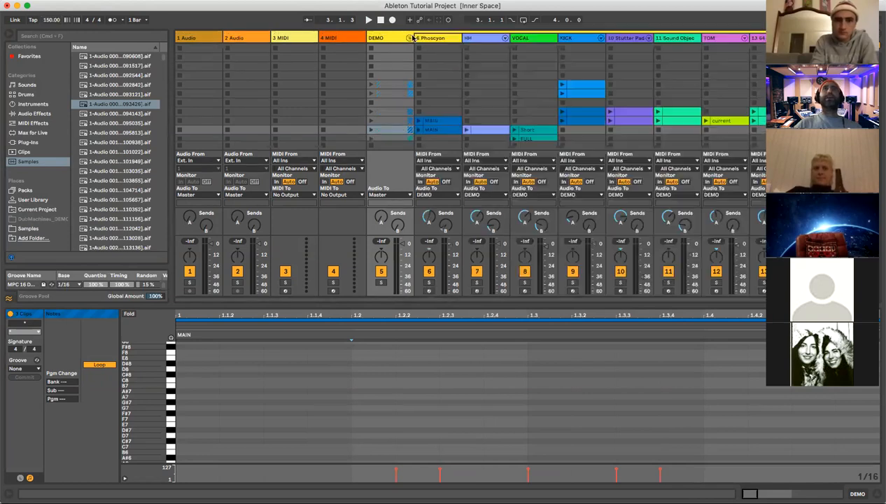
key("space")
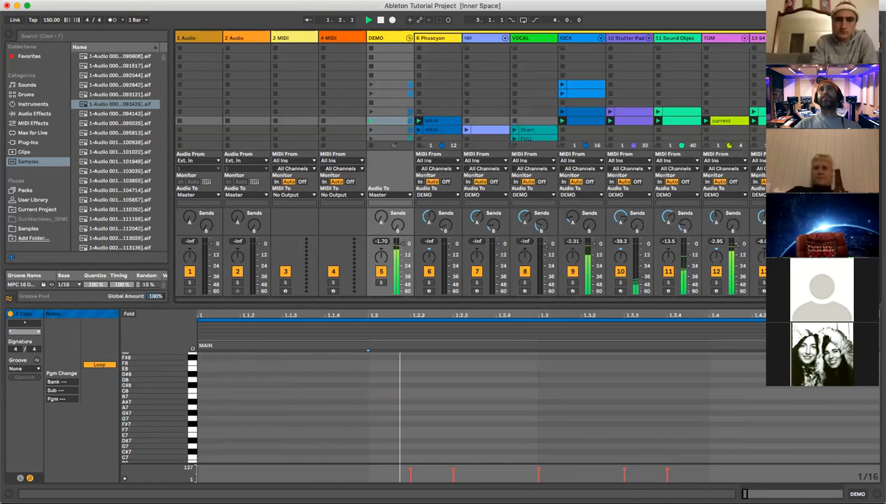
left_click(380, 21)
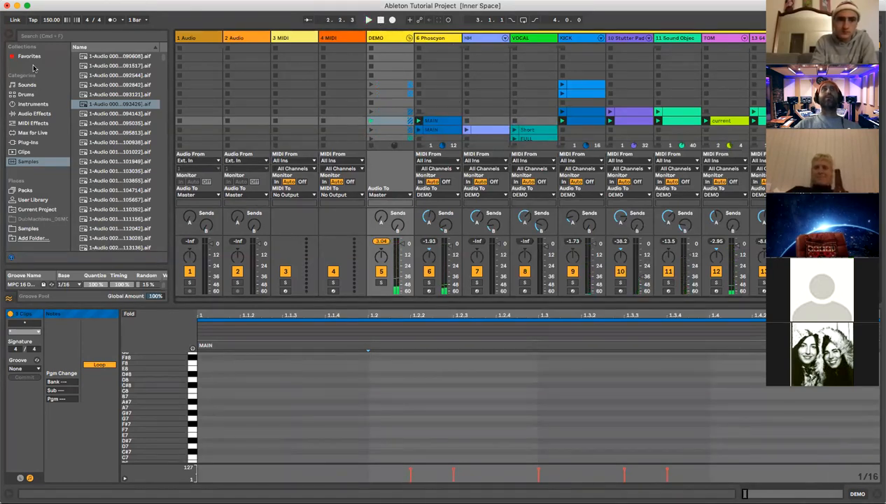
- Set the project tempo to 124 BPM and briefly play the scene from the start
left_click(56, 23)
type("124")
key("Return")
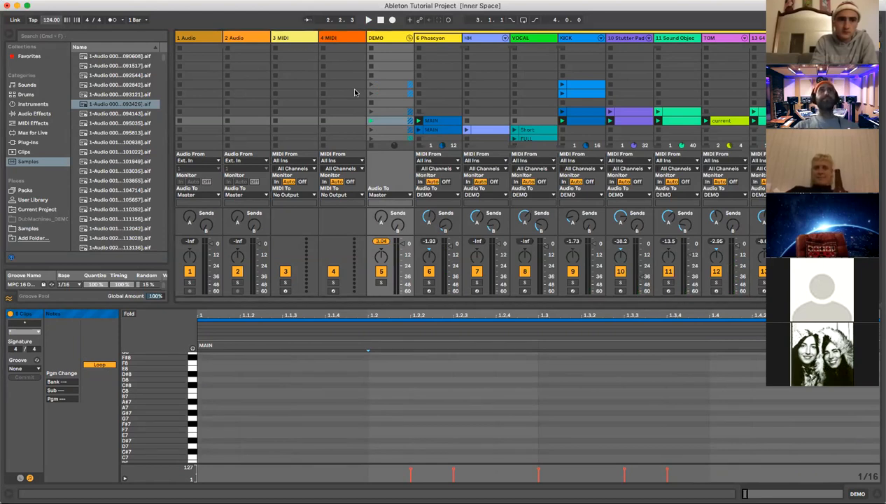
left_click(380, 21)
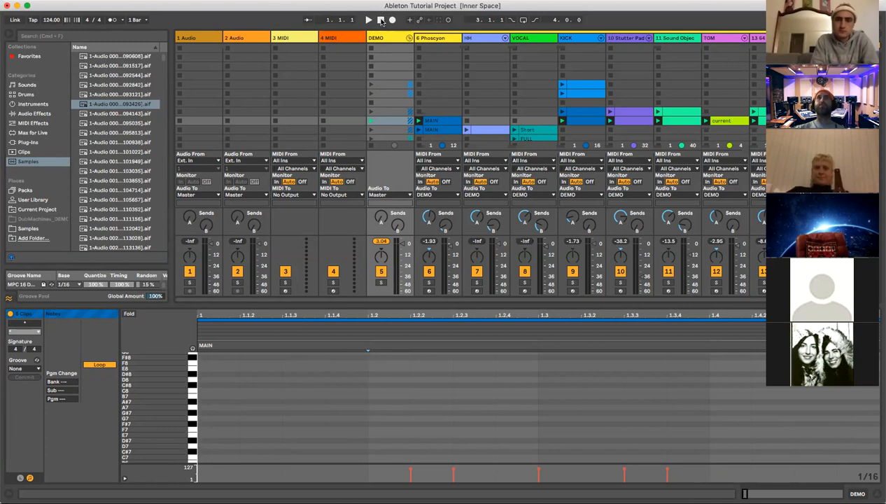
key("space")
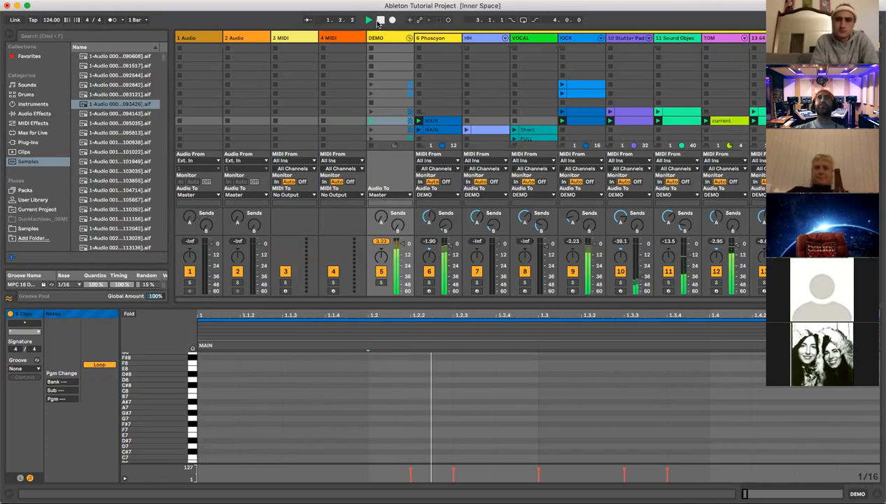
left_click(380, 22)
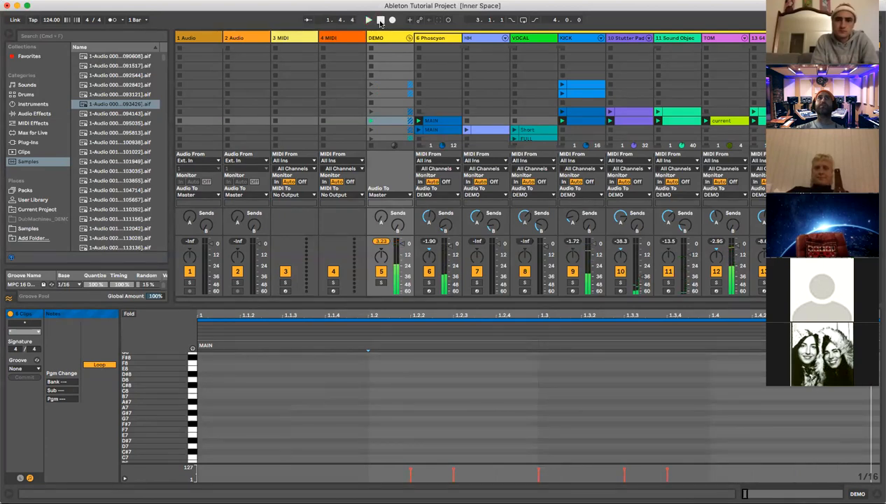
- Play and stop the scene from the start repeatedly in short bursts to demonstrate the transport controls
left_click(368, 20)
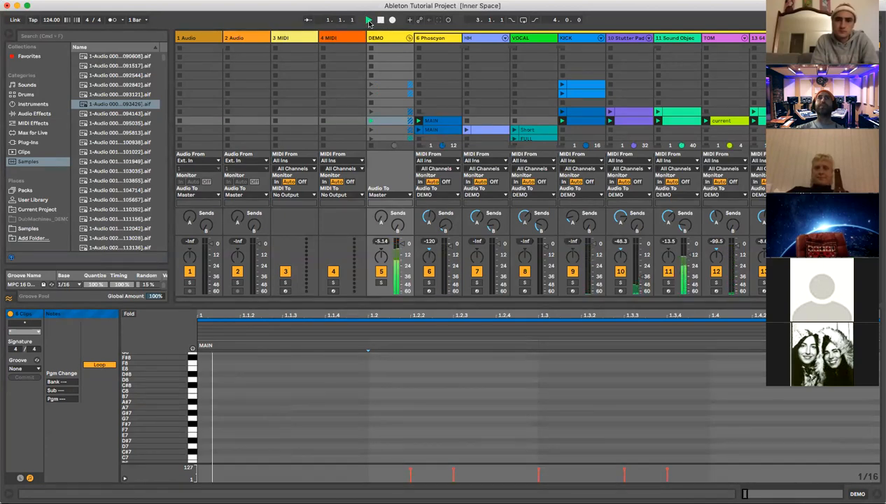
left_click(379, 21)
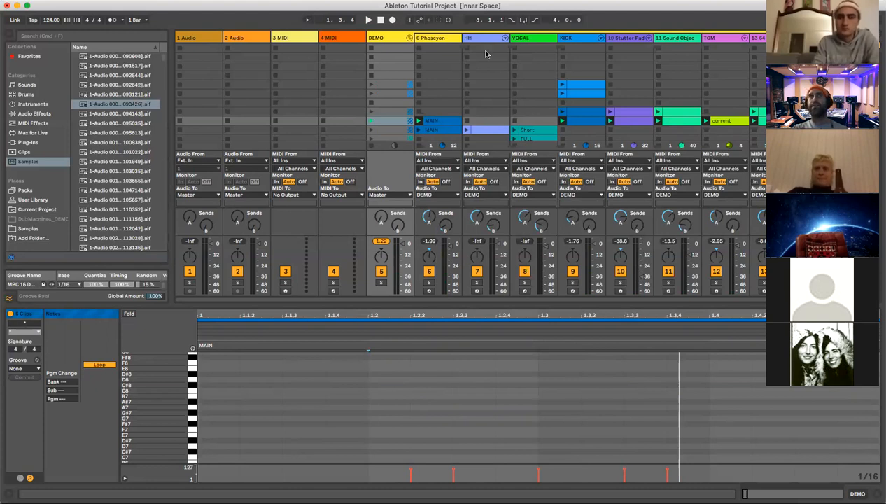
left_click(369, 20)
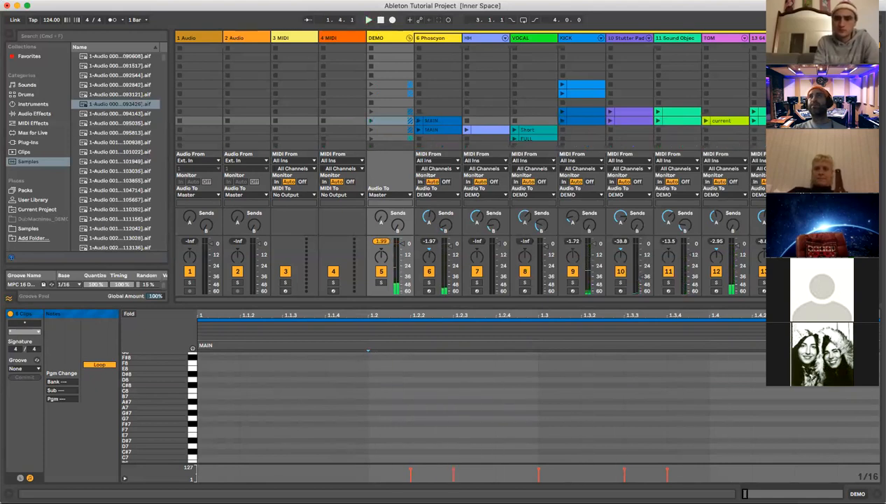
left_click(369, 19)
left_click(368, 19)
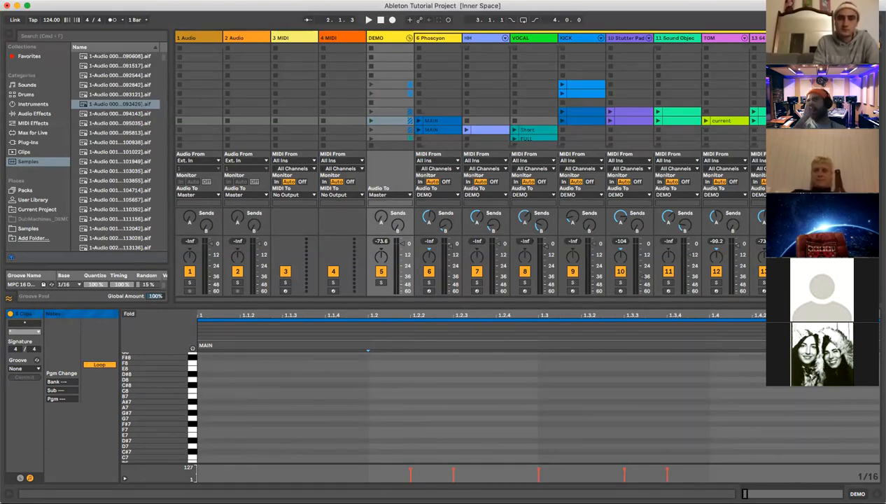
- Play the scene while stopping the KICK track and relaunching its clip, and end by stopping the transport
scroll(525, 89, "down", 2)
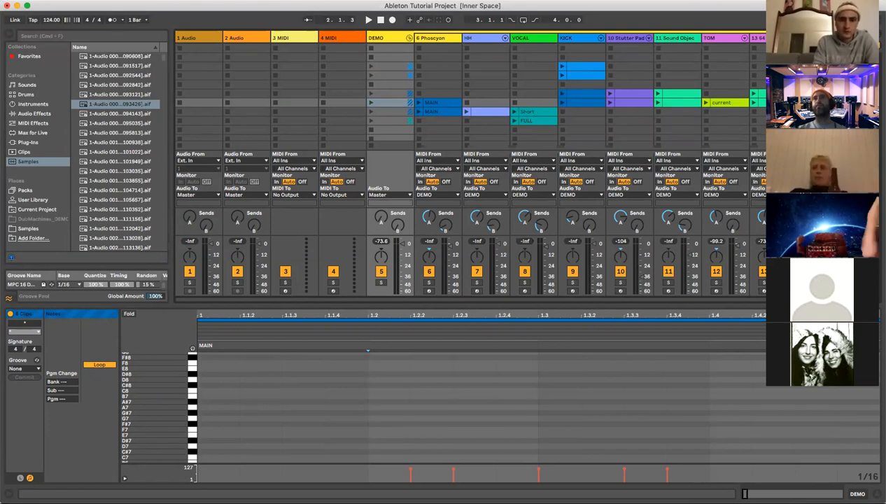
key("space")
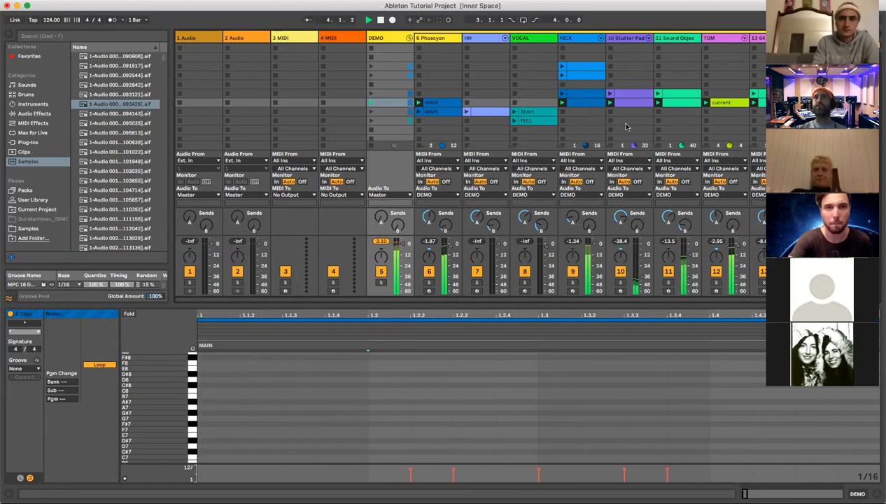
left_click(563, 112)
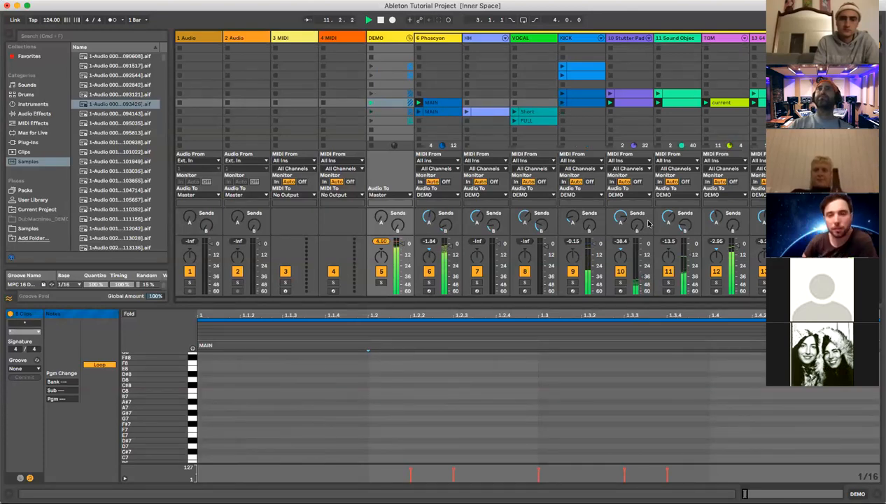
left_click(560, 102)
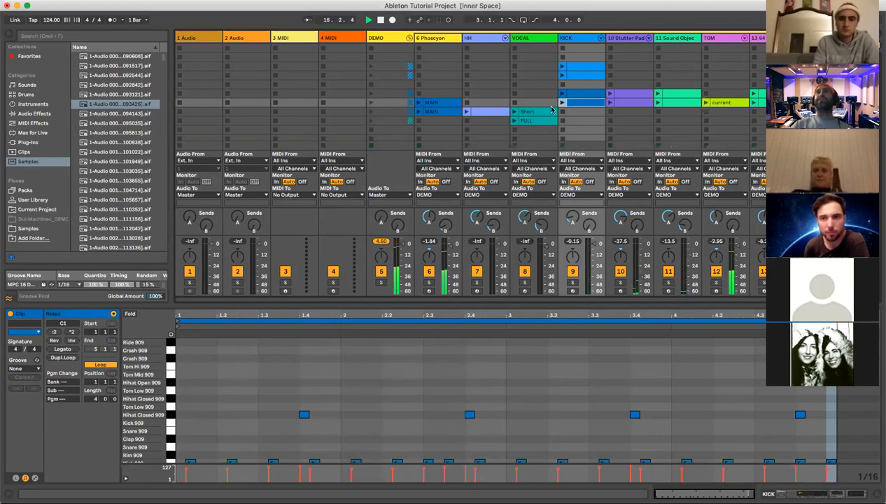
left_click(381, 20)
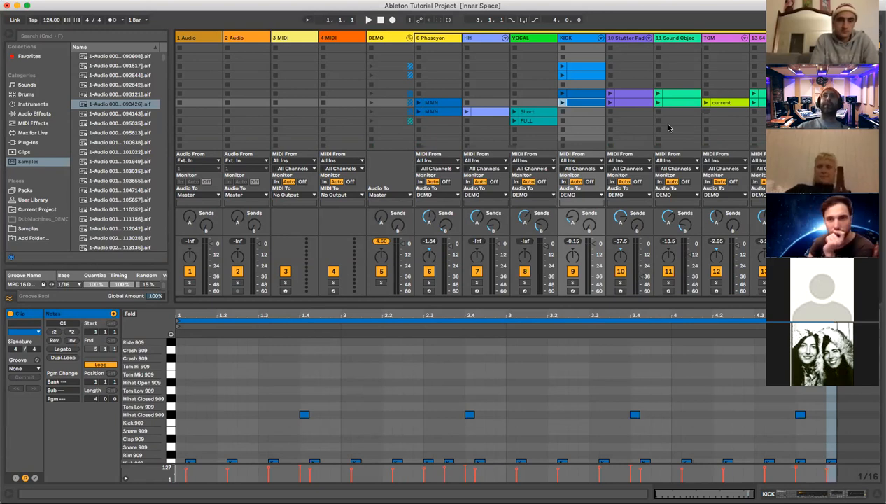
- Fold the DEMO group, switch to Arrangement View, and fold the first four tracks with DEMO selected
left_click(409, 38)
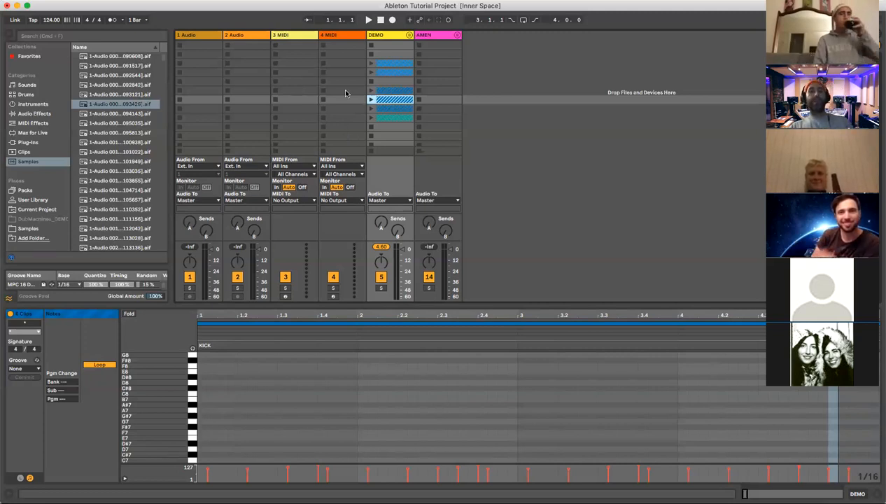
key("Tab")
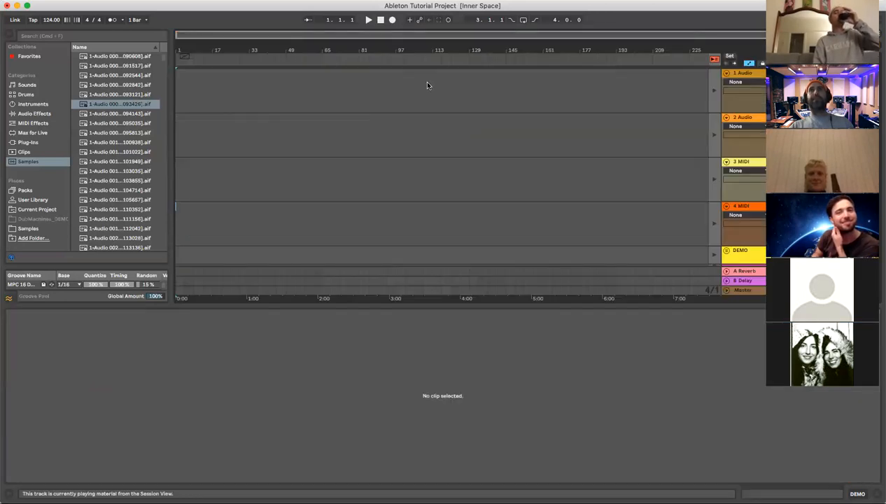
left_click(725, 74)
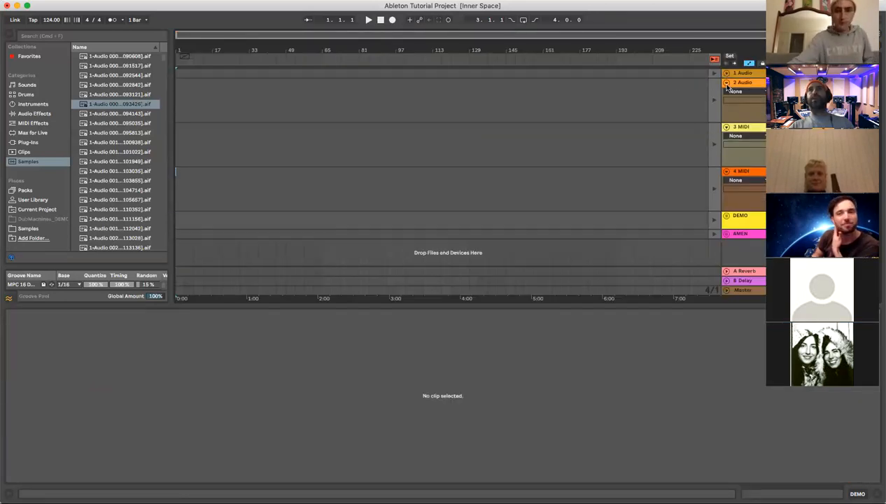
left_click(726, 82)
left_click(725, 92)
left_click(726, 102)
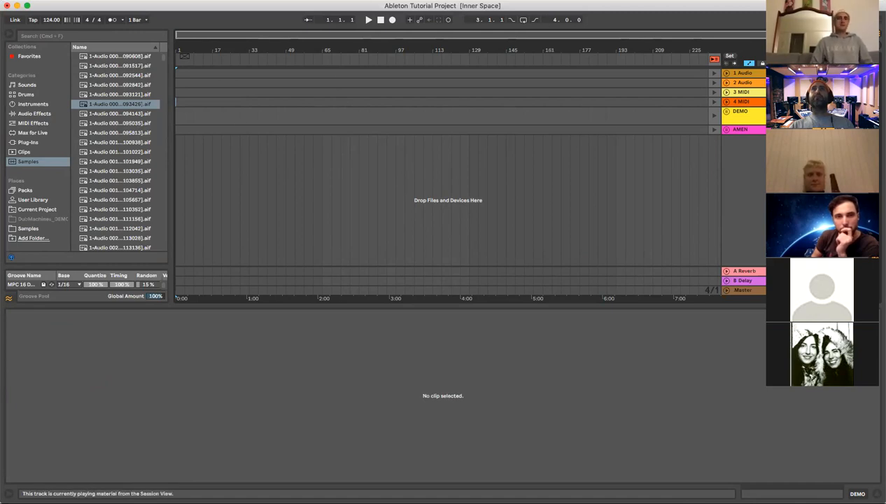
left_click(745, 114)
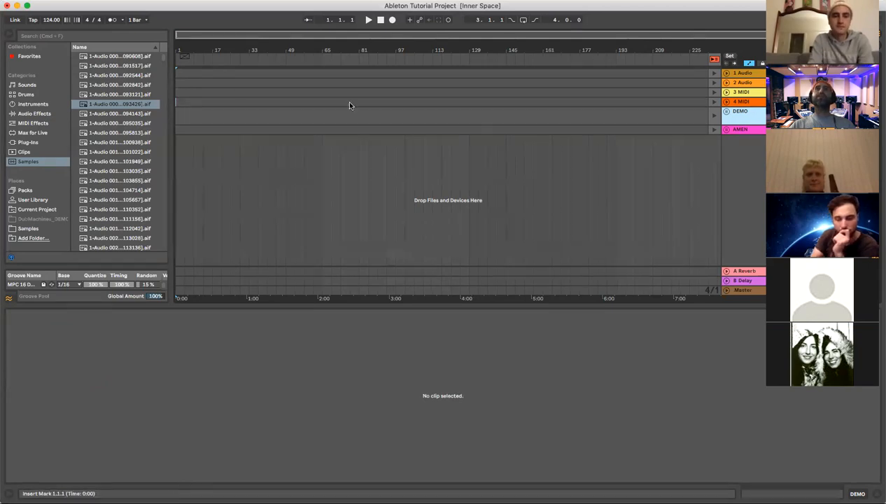
- Unfold the DEMO group in Session View, view its tracks in Arrangement View, and fold the group again
key("Tab")
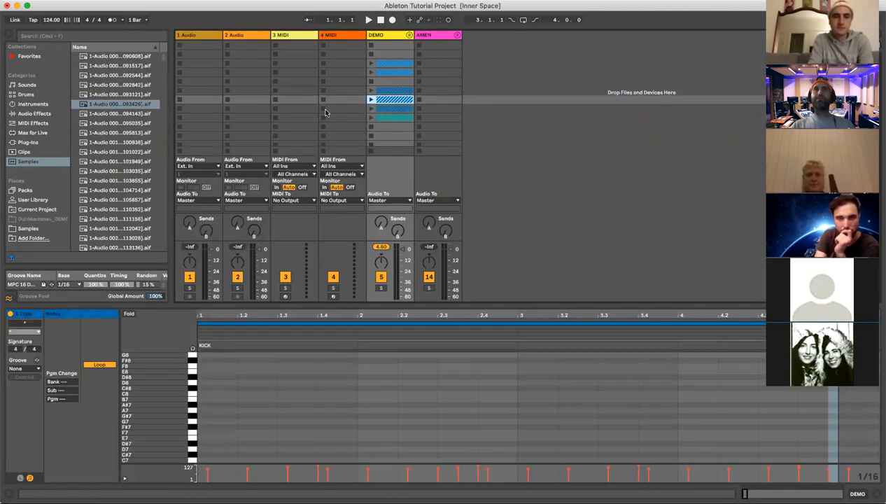
left_click(410, 35)
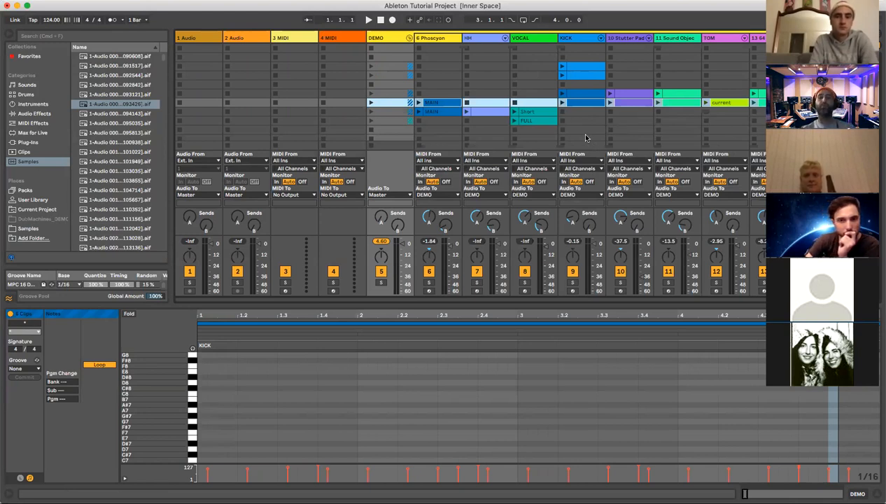
key("Tab")
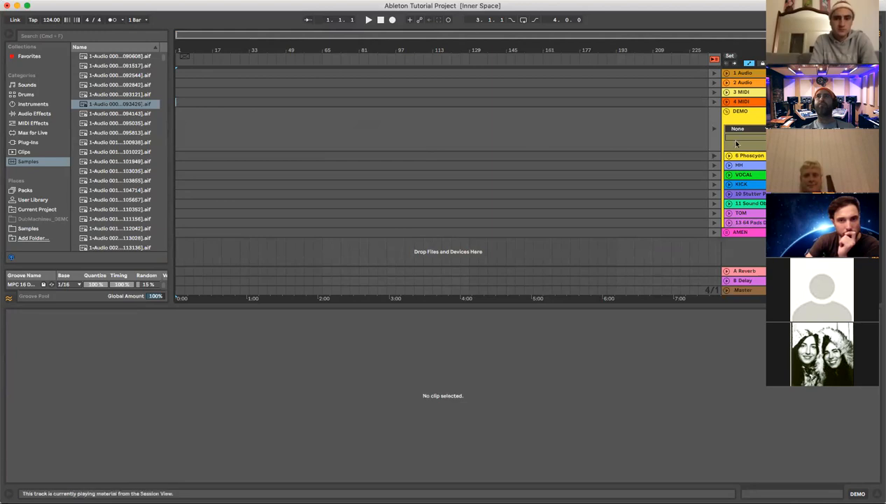
left_click(728, 113)
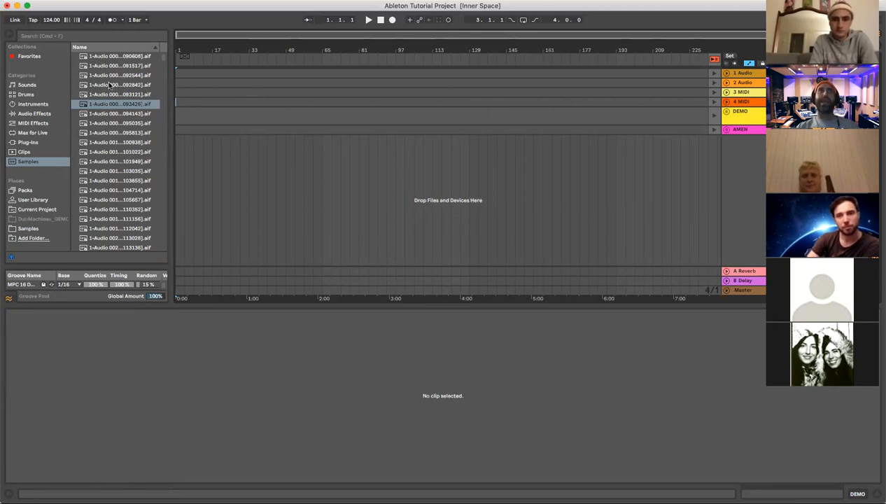
- Load Acid Meltdown Bass from Sounds onto the 4 MIDI track and insert a four-bar MIDI clip at its start
left_click(27, 85)
left_click_drag(124, 94, 201, 98)
double_click(178, 102)
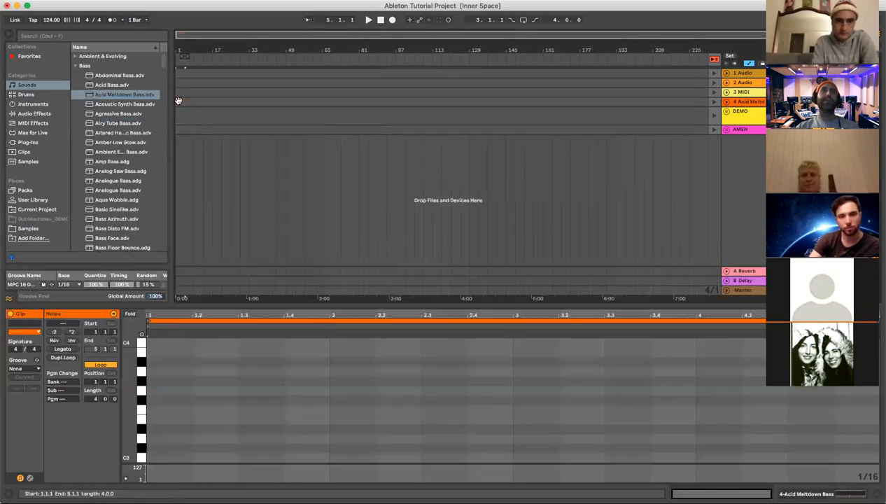
- Add an F#3 note at the bass clip's start, re-enable arrangement playback, and play the clip briefly
double_click(151, 399)
key("space")
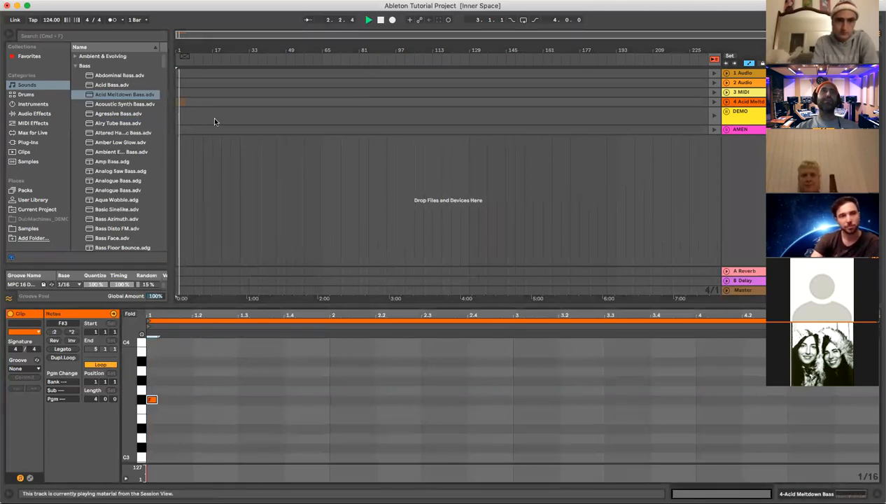
left_click(714, 60)
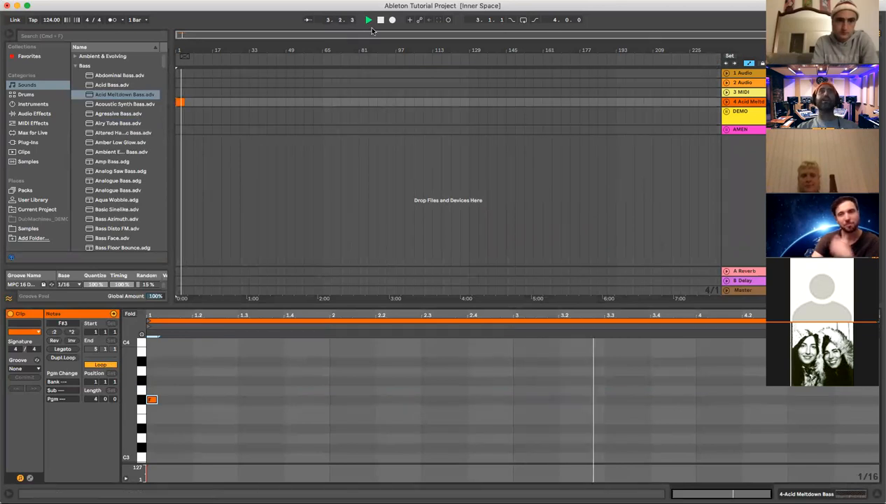
left_click(367, 21)
key("space")
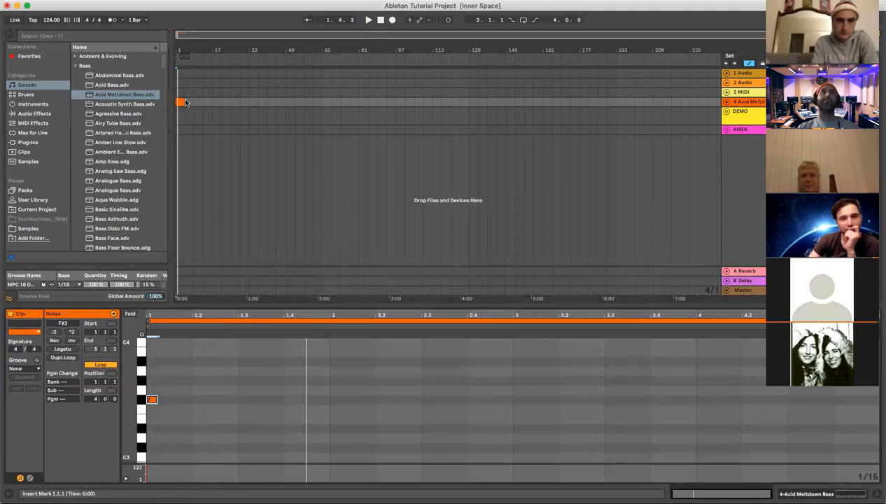
- Extend the looping bass clip on the timeline to end at bar 16
left_click_drag(179, 102, 200, 102)
left_click_drag(226, 49, 295, 46)
left_click_drag(220, 46, 364, 47)
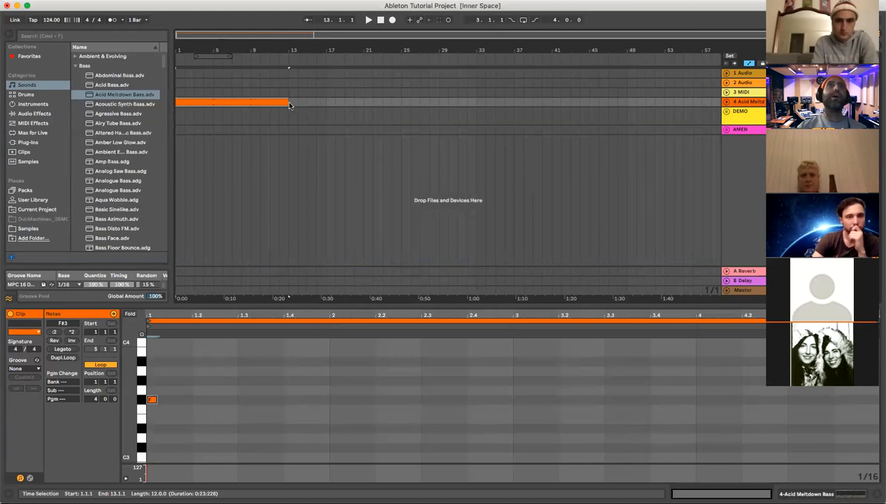
left_click_drag(289, 104, 316, 103)
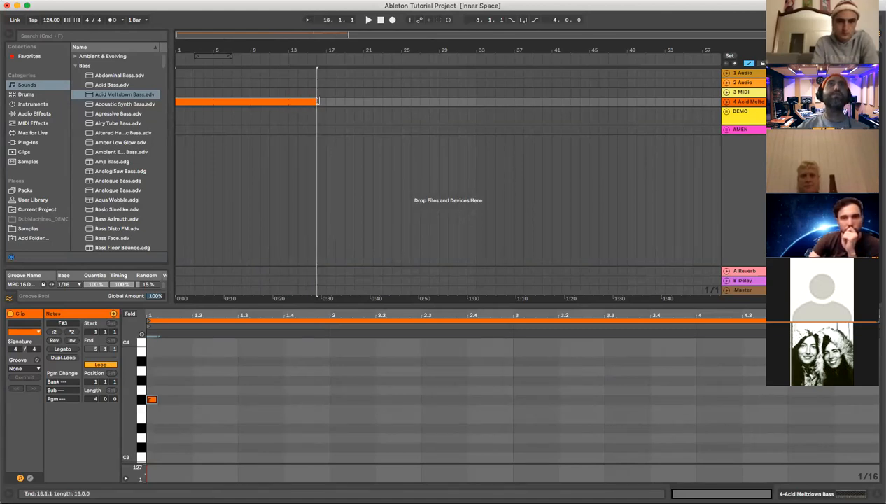
left_click_drag(326, 51, 280, 210)
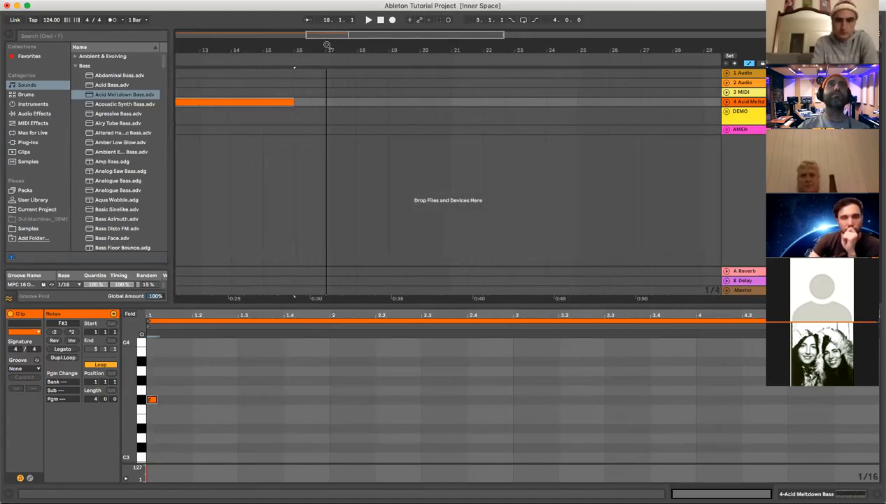
- Add a G3 note before beat 1.4 and an E3 note after beat 2.2, and play the clip briefly
double_click(289, 390)
double_click(391, 418)
left_click(368, 20)
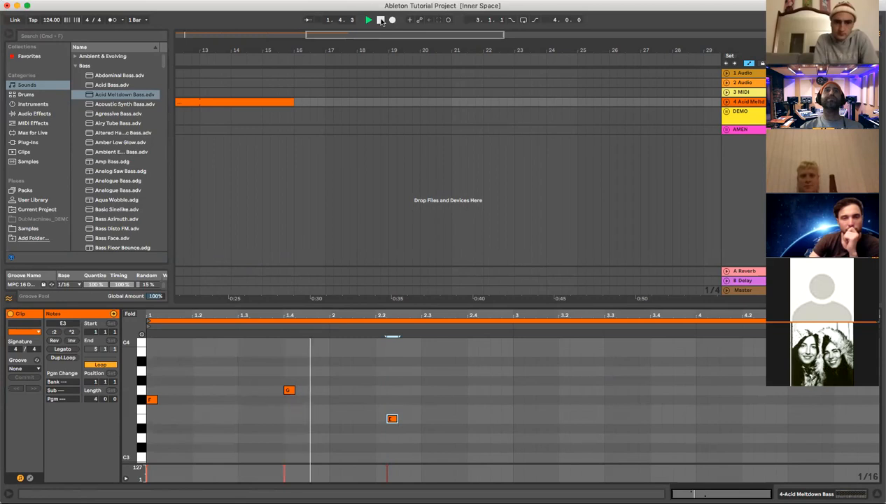
left_click(381, 20)
- Delete the bass clip from the arrangement and return the transport to the start
left_click(260, 103)
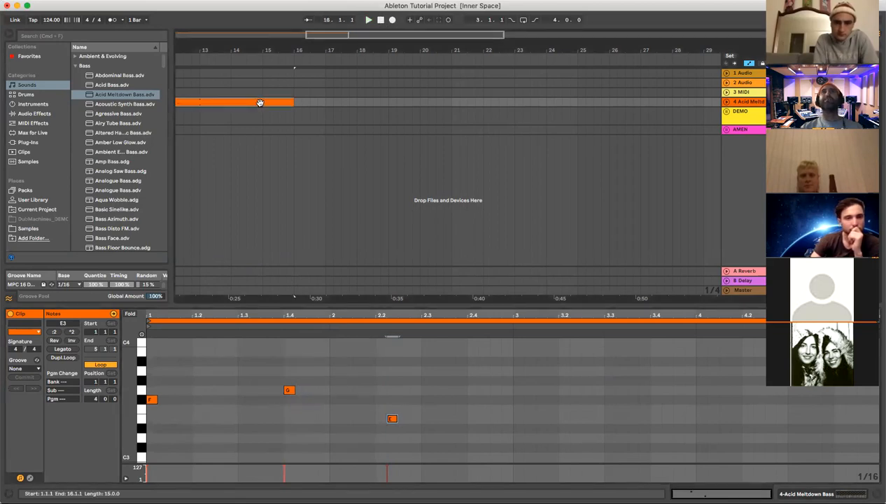
key("Delete")
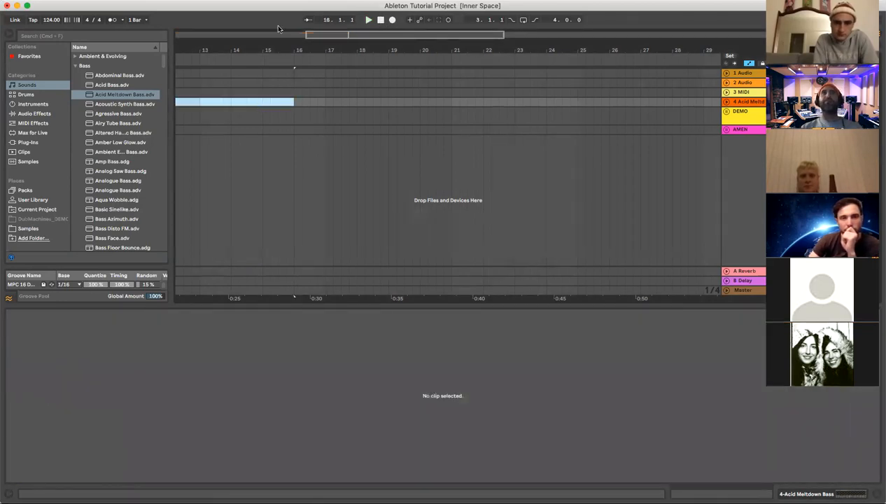
left_click(381, 20)
- Switch between Session View and Arrangement View to compare them, ending in Session View
key("Tab")
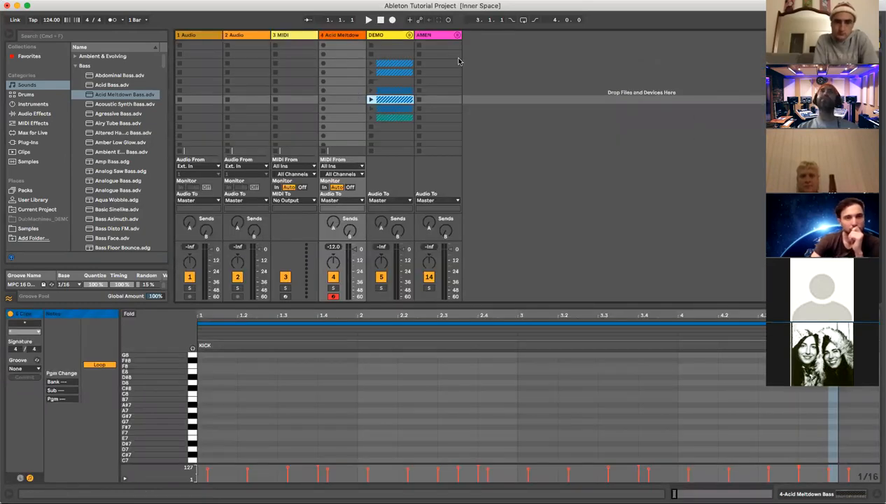
key("Tab")
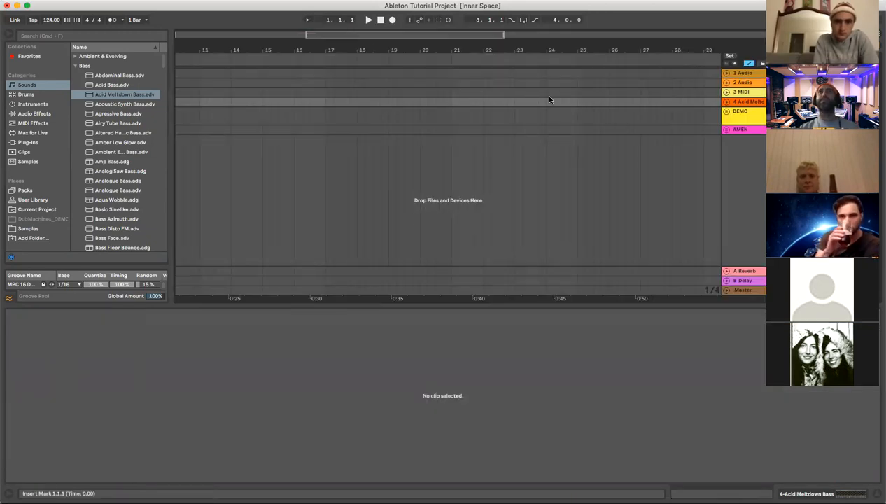
key("Tab")
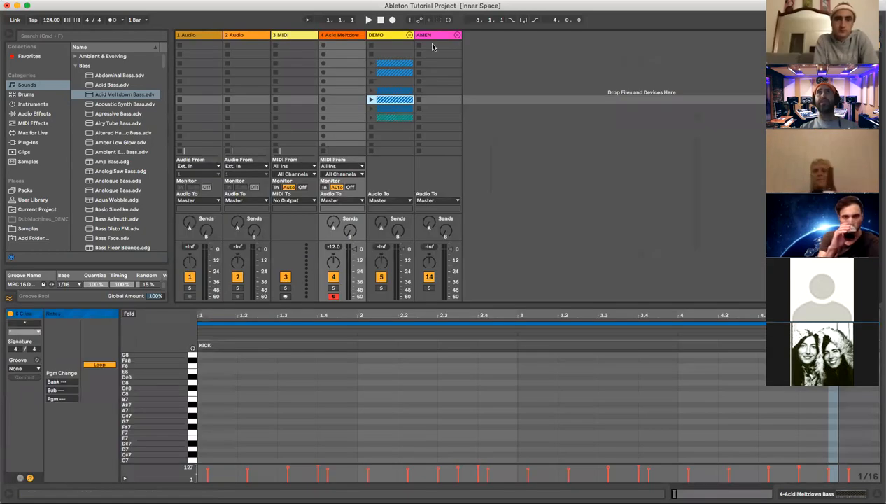
- Unfold the DEMO group and copy the second KICK clip from Session View onto the KICK track in Arrangement View
left_click(409, 36)
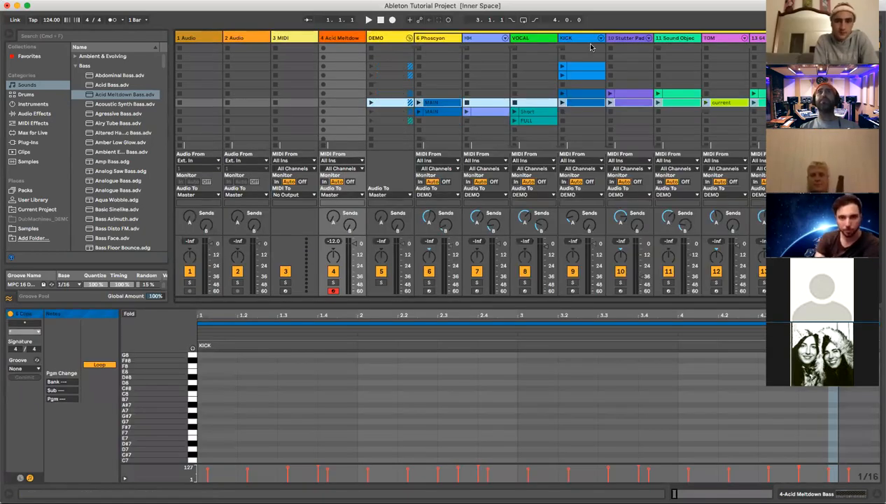
left_click_drag(586, 75, 197, 187)
key("Tab")
- Move the KICK clip to bar 1 of the arrangement and play it from the start
right_click(450, 50)
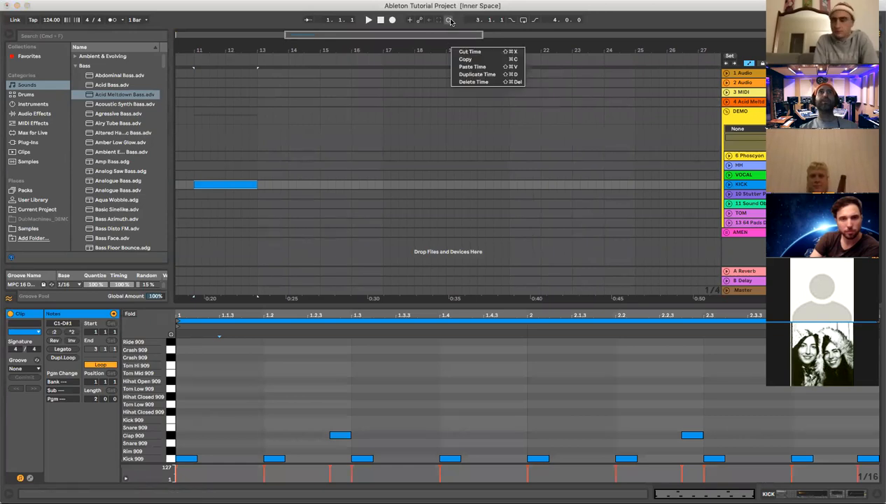
left_click(411, 46)
left_click_drag(411, 46, 410, 18)
left_click_drag(278, 183, 188, 183)
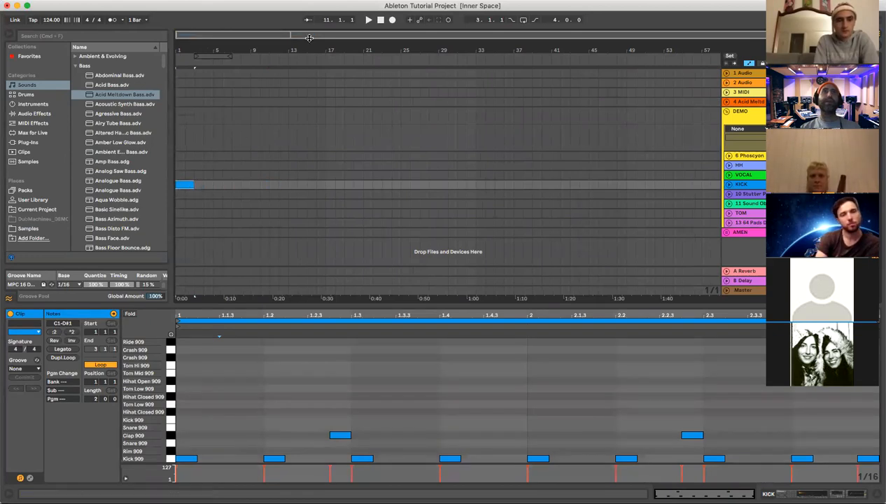
left_click(369, 20)
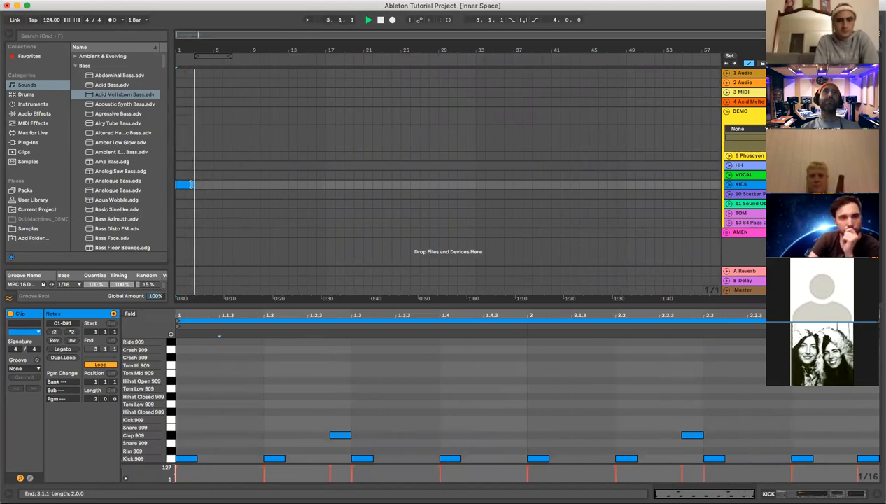
- Extend the looping KICK clip in the arrangement so it ends at bar 16
left_click_drag(190, 184, 278, 186)
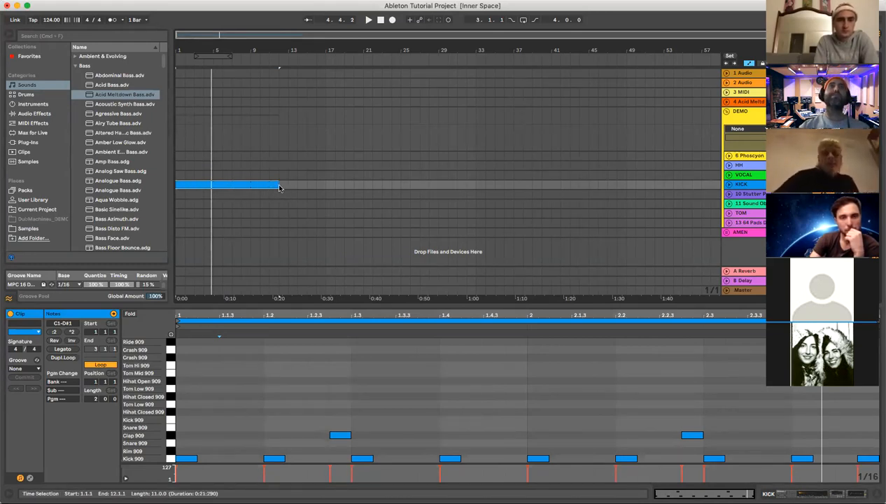
left_click_drag(275, 184, 316, 183)
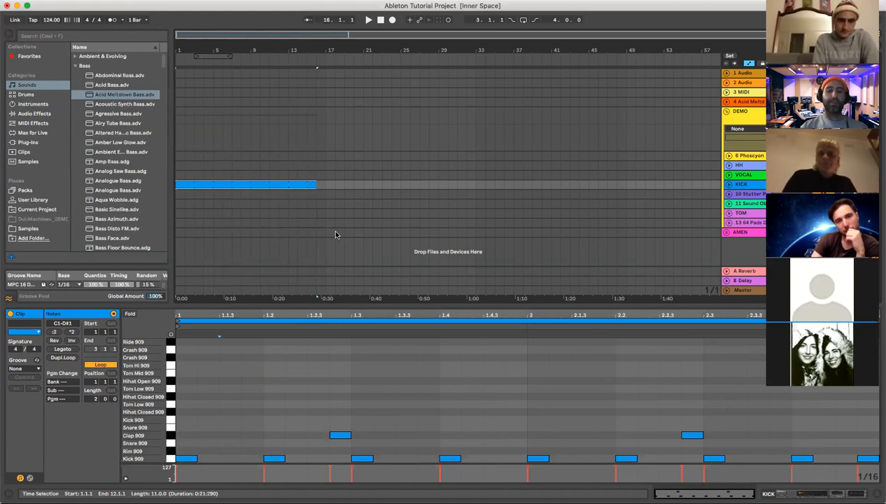
- Copy the TOM clip "current" and the VOCAL clip "Short" from Session View into the arrangement below KICK, spanning bars 8 to 16
key("Tab")
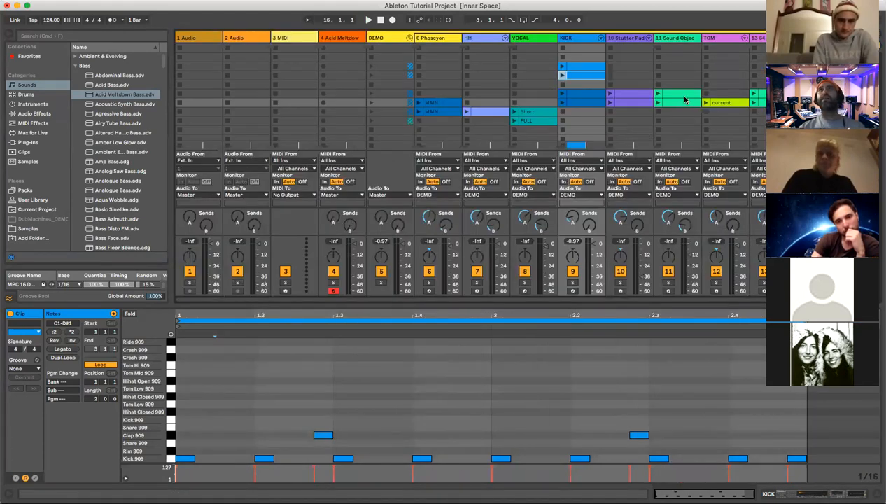
key("Tab")
left_click_drag(724, 103, 245, 195)
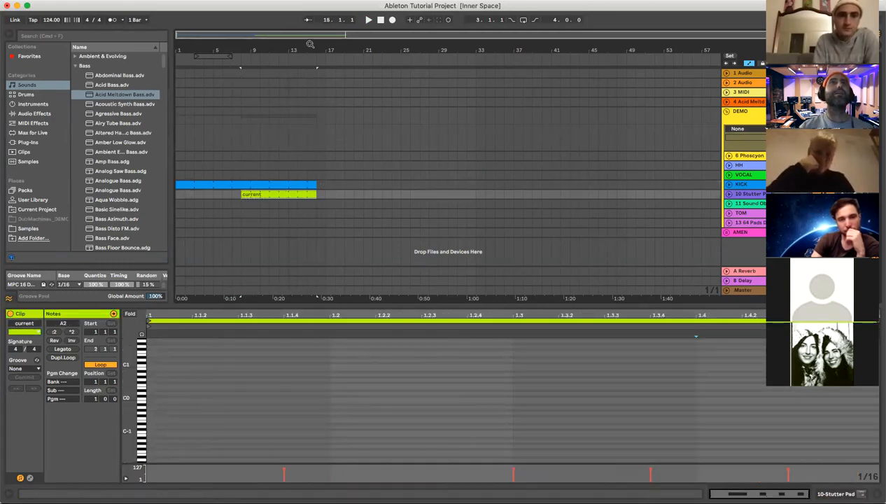
key("Tab")
scroll(560, 98, "down", 2)
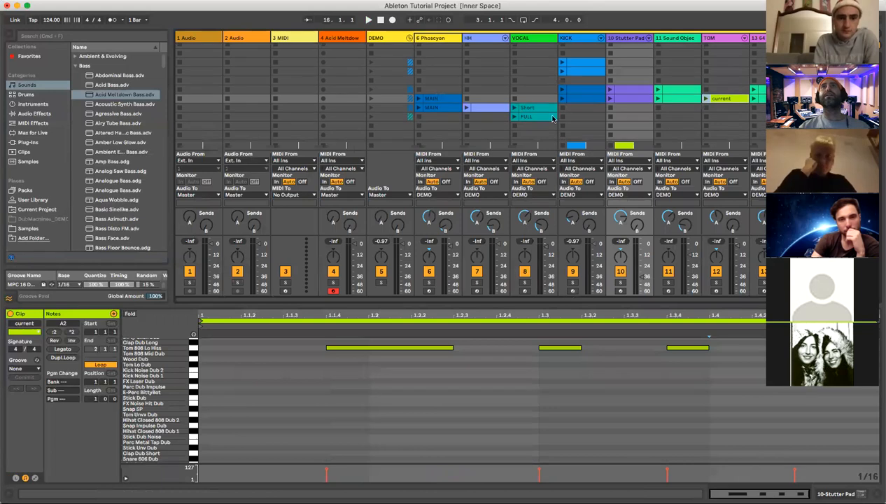
key("Tab")
left_click_drag(534, 91, 316, 204)
key("Tab")
key("Tab")
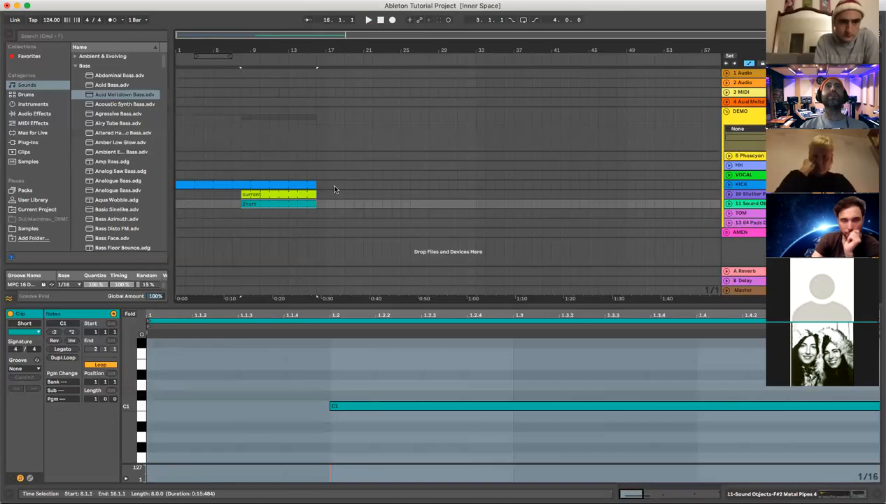
- Unfold the KICK track and play the arrangement from the start, then stop playback
left_click(730, 185)
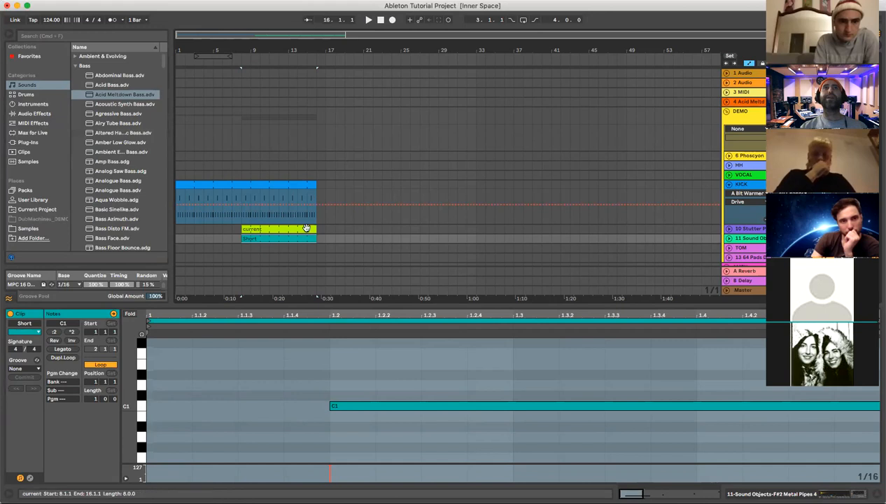
left_click_drag(303, 239, 282, 242)
left_click(380, 21)
left_click(368, 21)
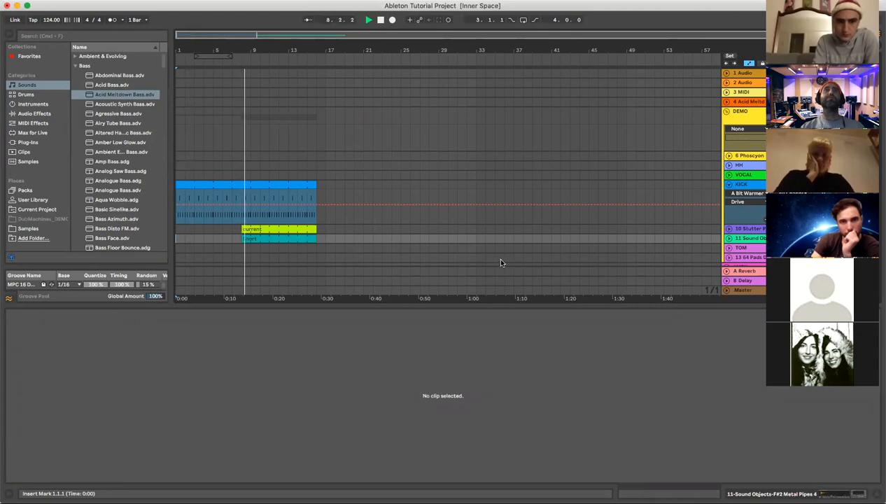
key("space")
key("space")
scroll(360, 216, "down", 2)
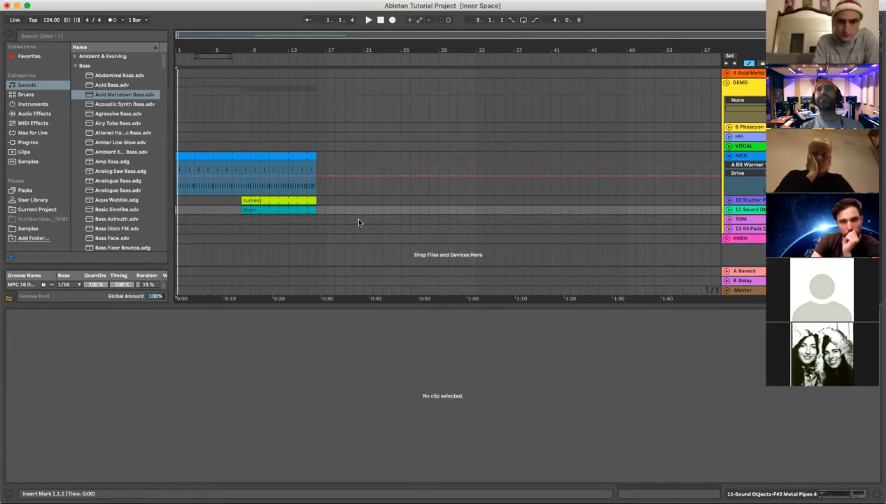
scroll(309, 218, "up", 2)
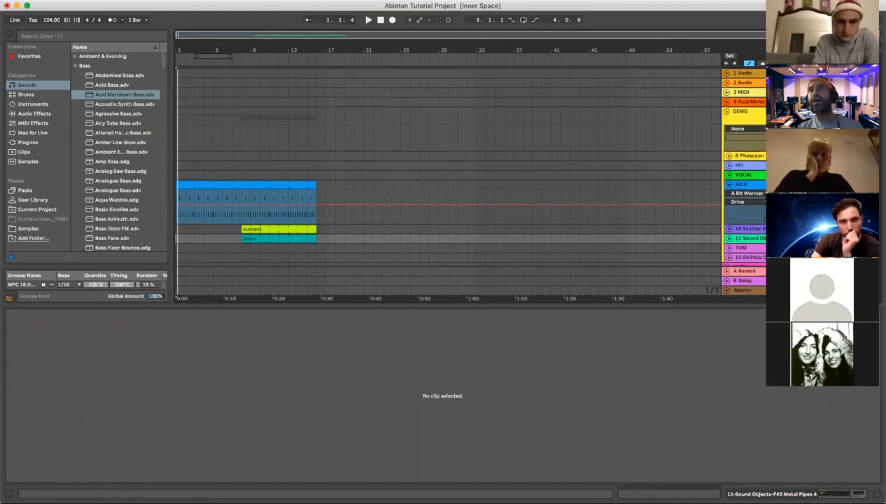
- Move the "Short" clip to the VOCAL track and "current" to the TOM track, and audition them from just before bar 8
scroll(660, 214, "down", 2)
left_click_drag(294, 211, 301, 152)
left_click_drag(305, 202, 310, 230)
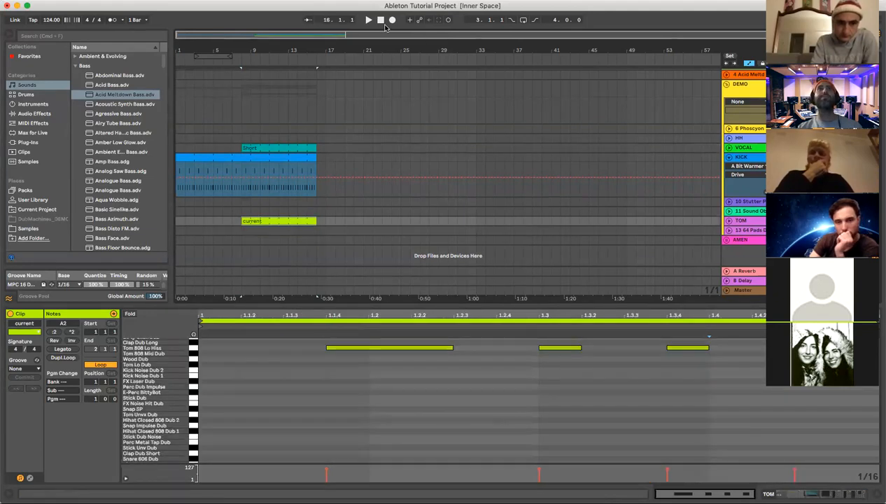
left_click(228, 68)
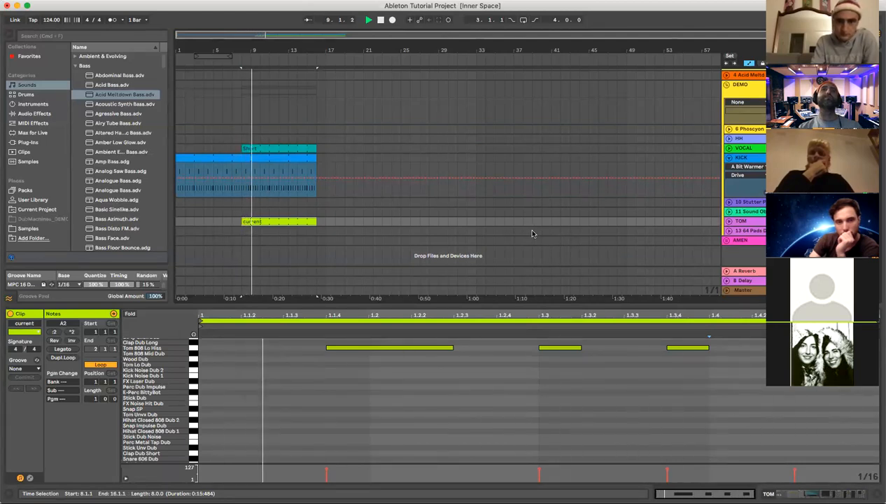
double_click(381, 20)
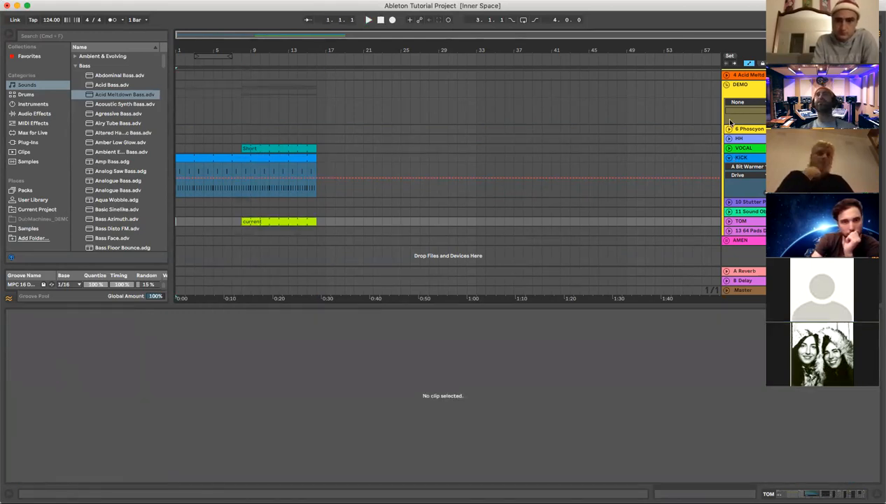
- Fold the DEMO group and compare it in Session View and Arrangement View
left_click(725, 84)
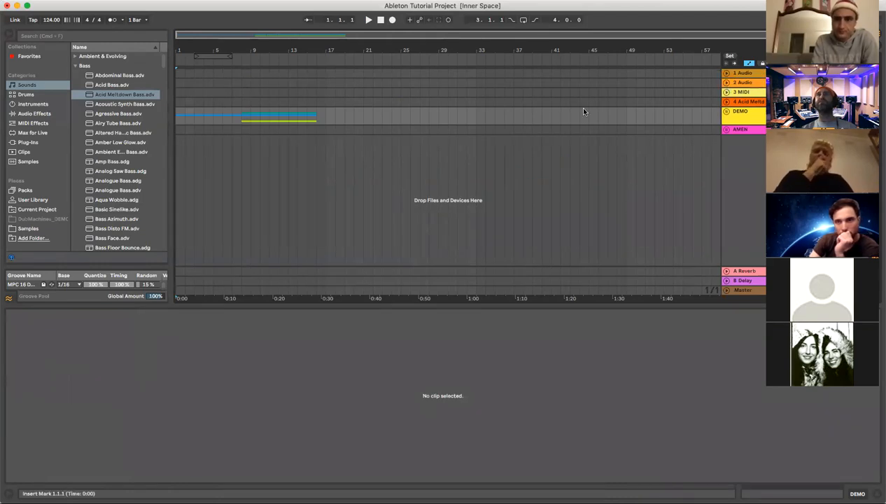
key("Tab")
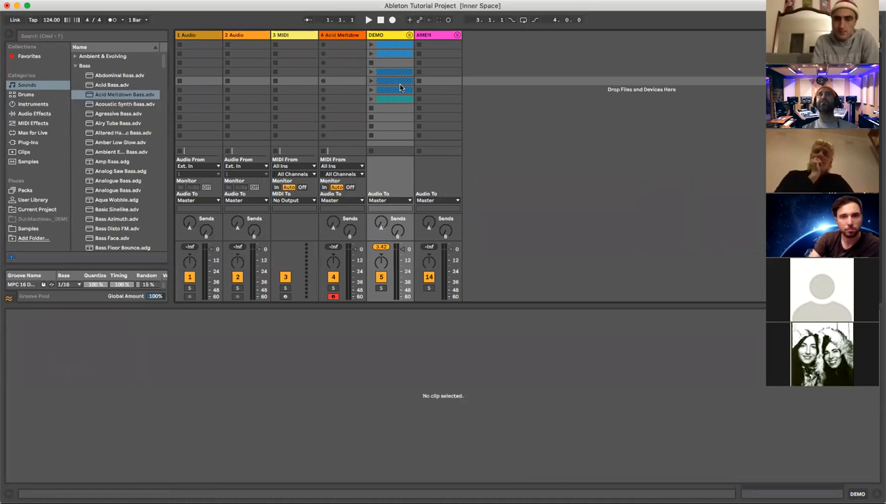
key("Tab")
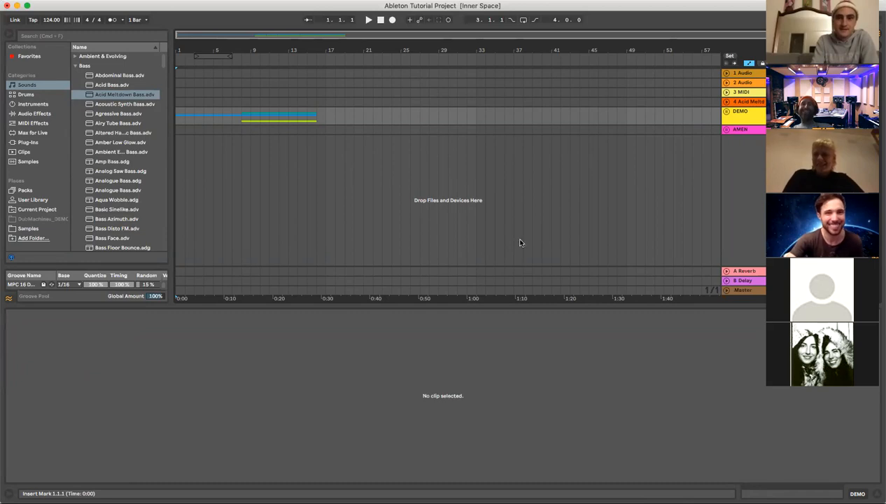
- Clear the clips on all tracks from bar 1 to bar 19 of the arrangement and return to Session View
left_click_drag(342, 129, 141, 56)
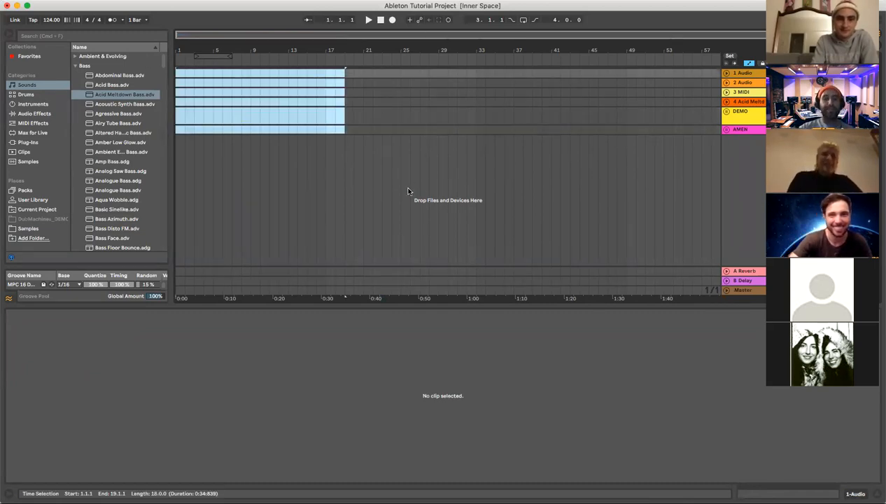
key("Tab")
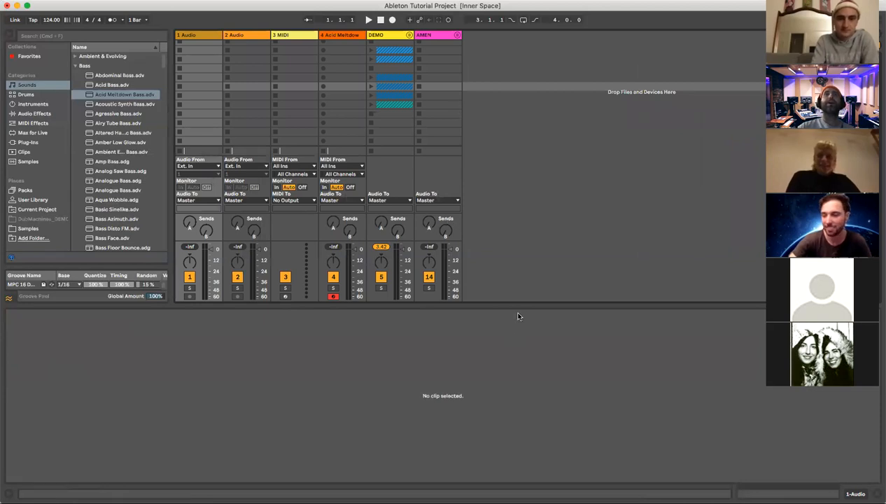
key("Tab")
left_click(400, 129)
key("Tab")
key("Tab")
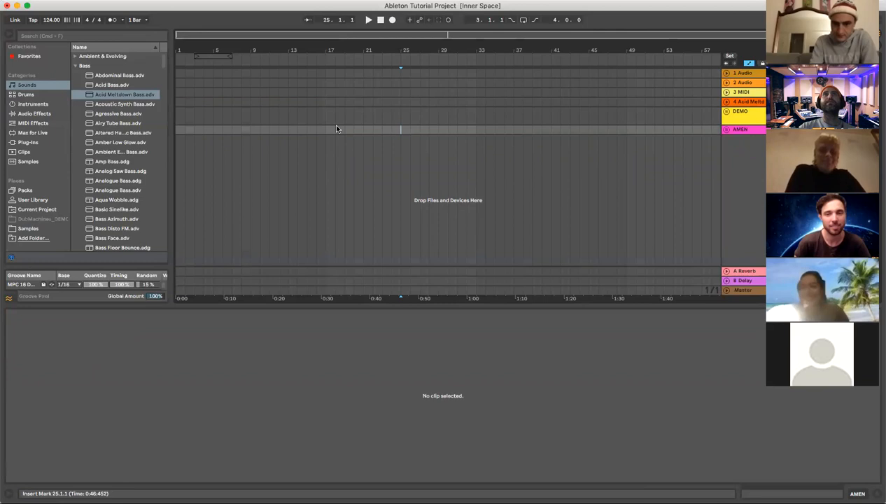
key("Tab")
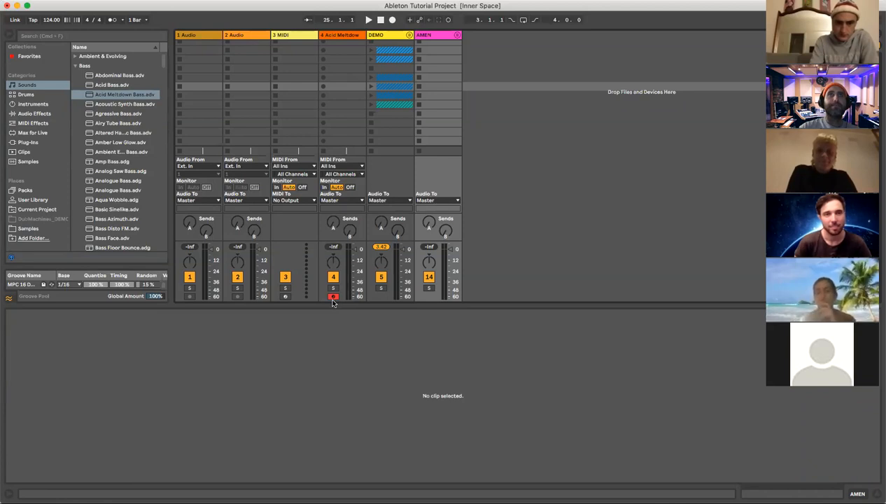
- Arm the 3 MIDI, 2 Audio and 1 Audio tracks for recording in turn, and re-arm the Acid Meltdown Bass track
left_click(284, 296)
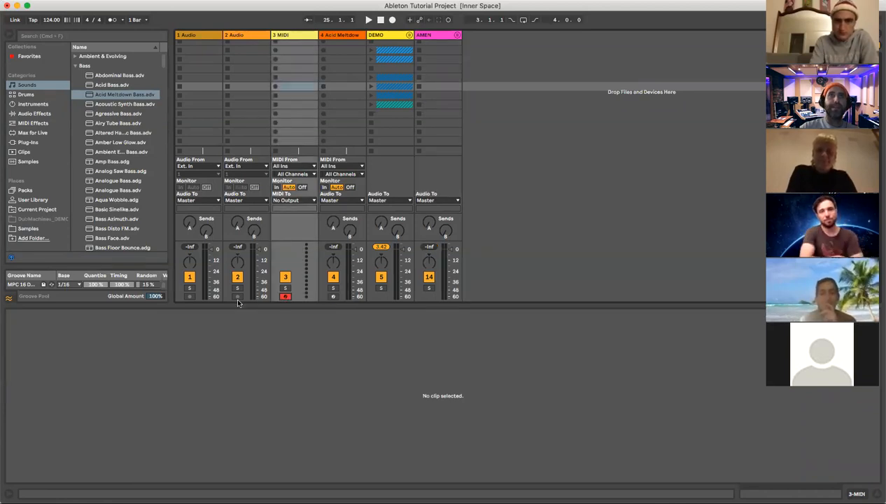
left_click(238, 297)
left_click(189, 297)
left_click(238, 297)
left_click(285, 297)
left_click(333, 297)
- Widen the Acid Meltdown Bass track to show its full name and return the transport to the start
scroll(329, 178, "up", 3)
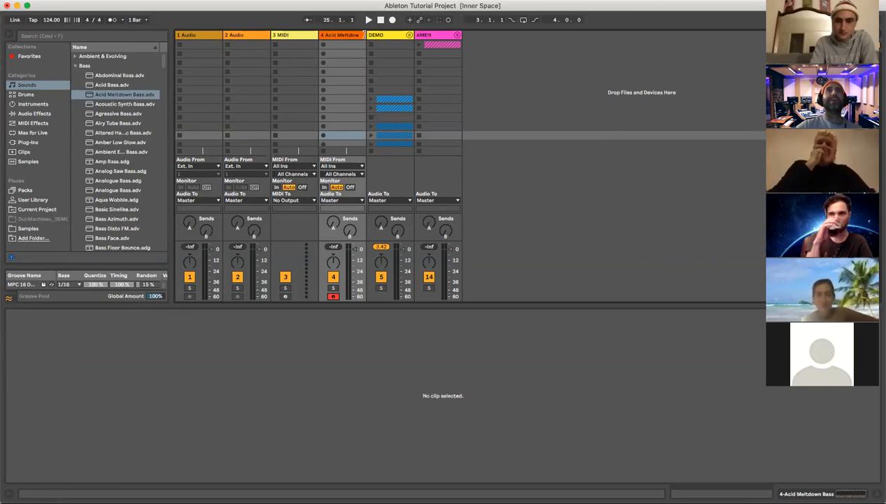
left_click_drag(367, 37, 386, 35)
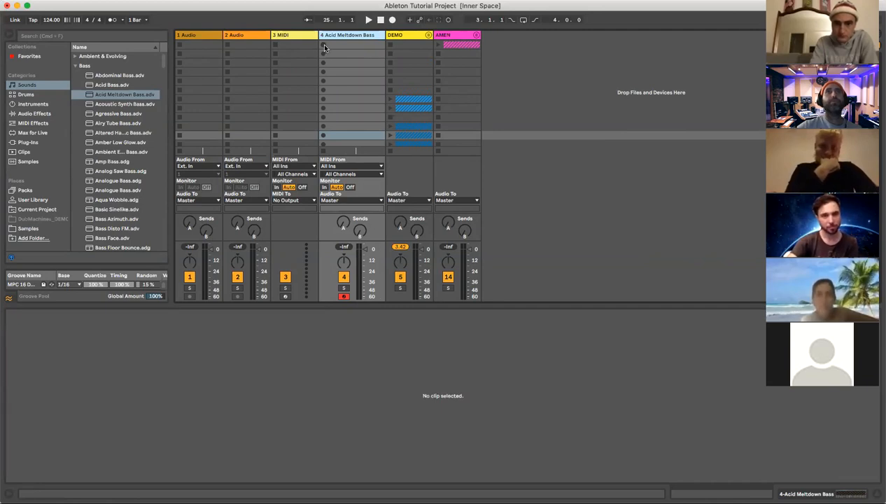
left_click(380, 21)
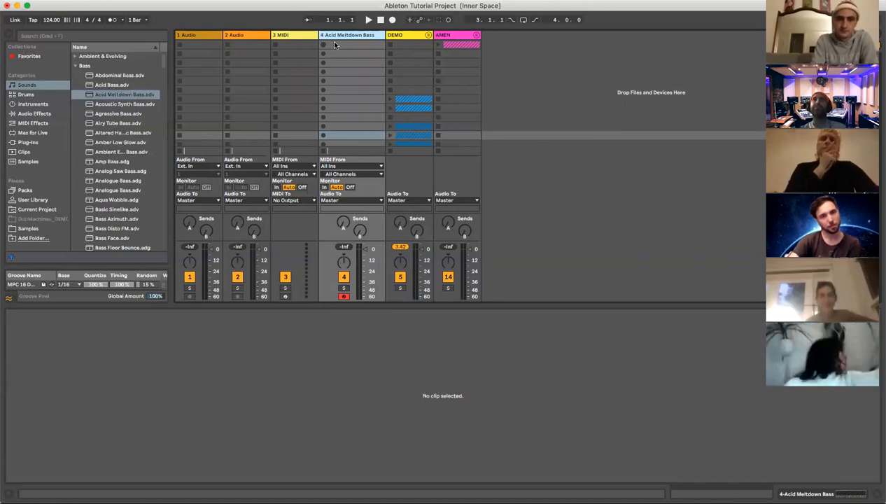
- Create an empty MIDI clip in the first slot of the Acid Meltdown Bass track and delete it
left_click(353, 36)
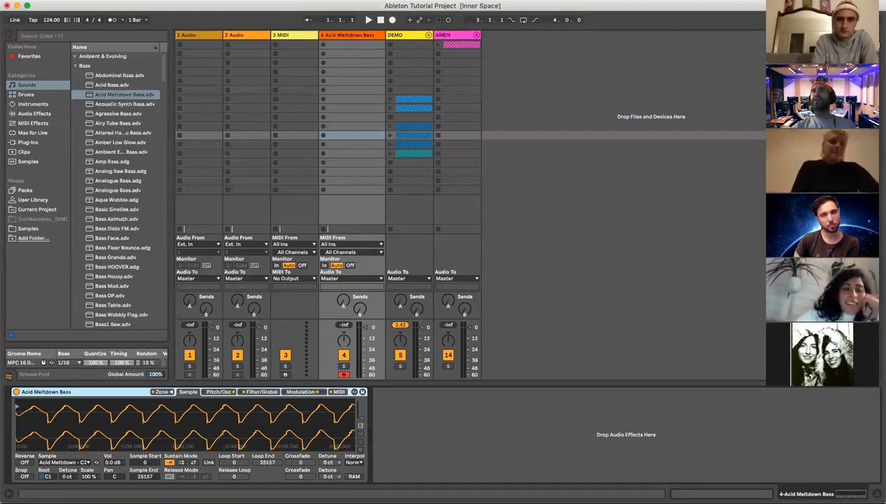
left_click(349, 45)
double_click(349, 45)
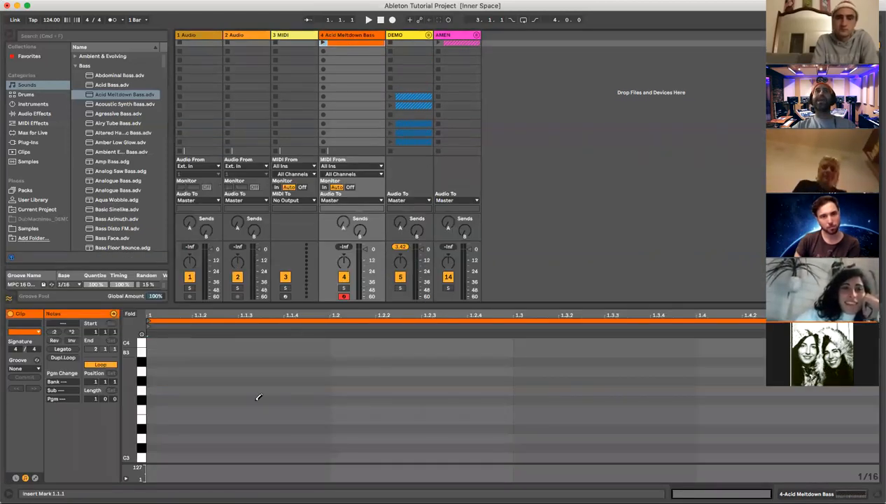
left_click(356, 46)
key("Delete")
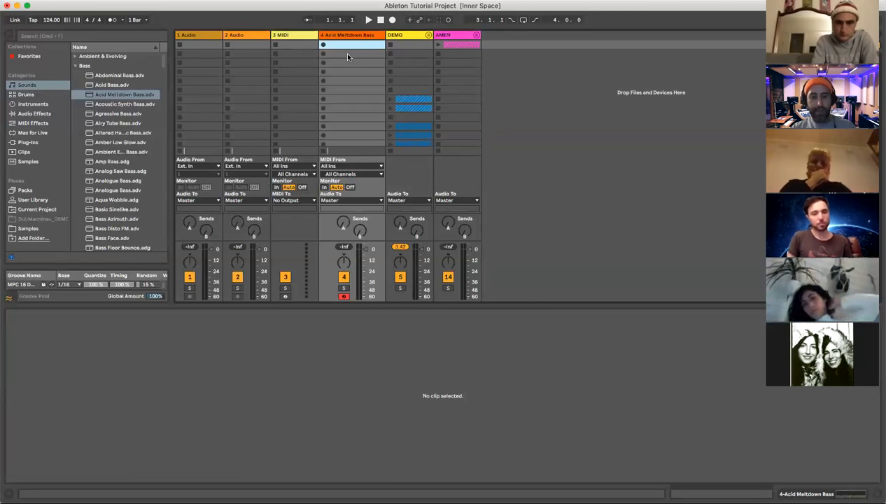
- Play test notes on the Acid Meltdown Bass track using the computer MIDI keyboard, shifting its octave range down to C1 to D2
key("a")
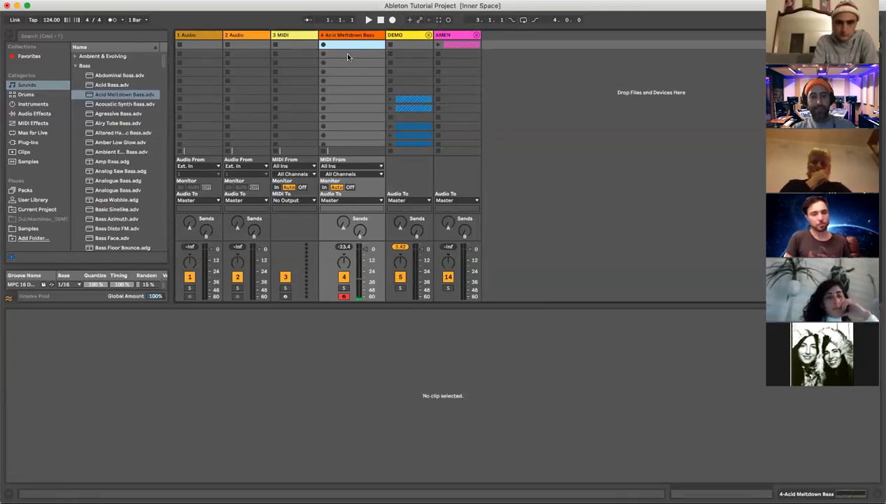
key("a")
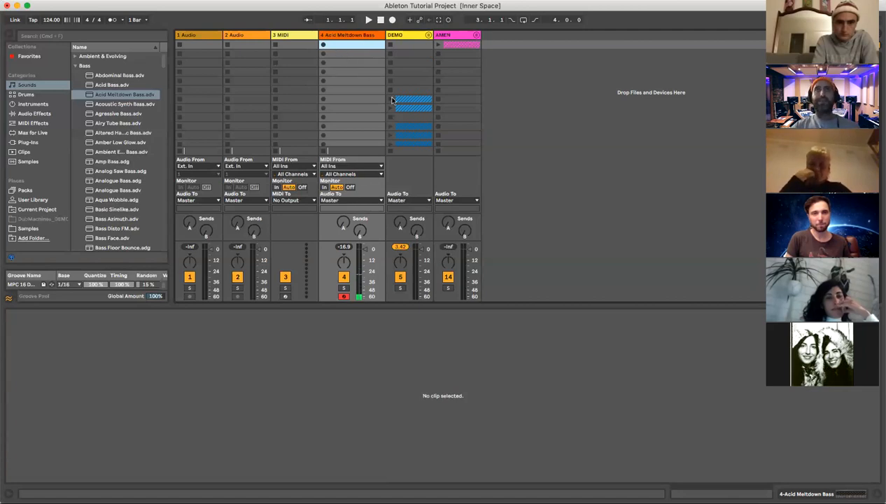
key("z")
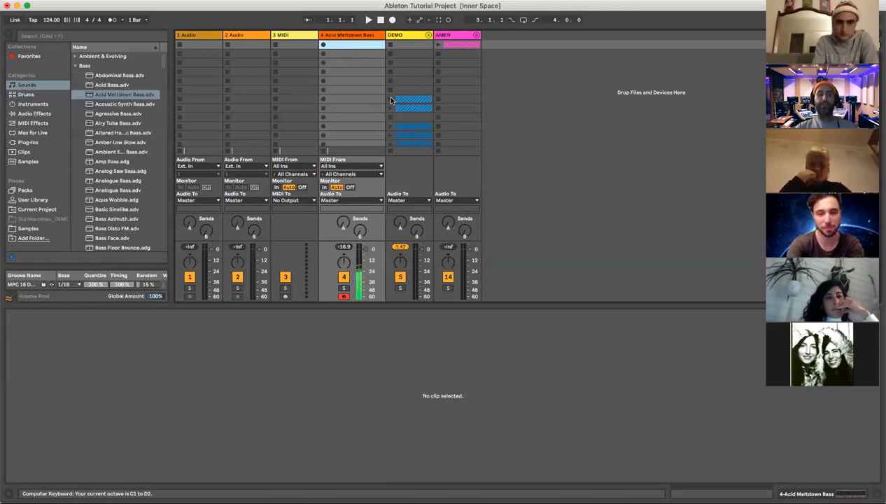
key("q")
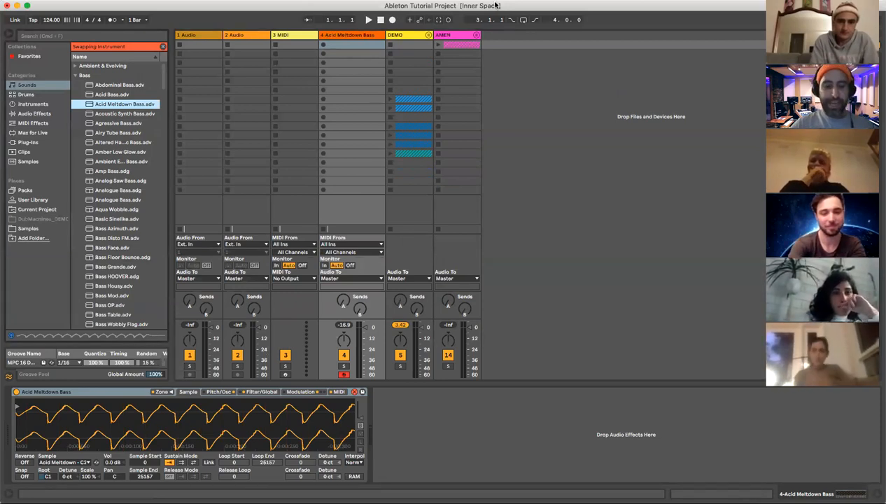
key("z")
key("a")
key("x")
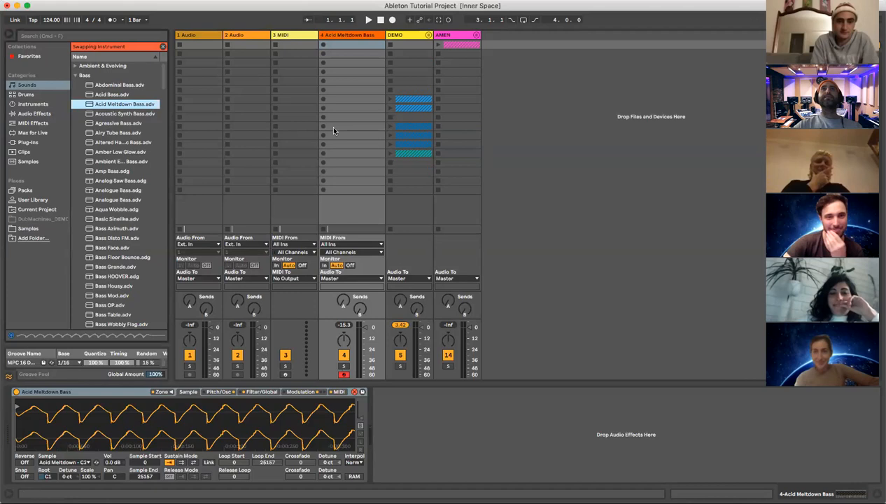
- Arm the 3 MIDI track and compare its empty device chain with the Acid Meltdown Bass instrument
left_click(349, 37)
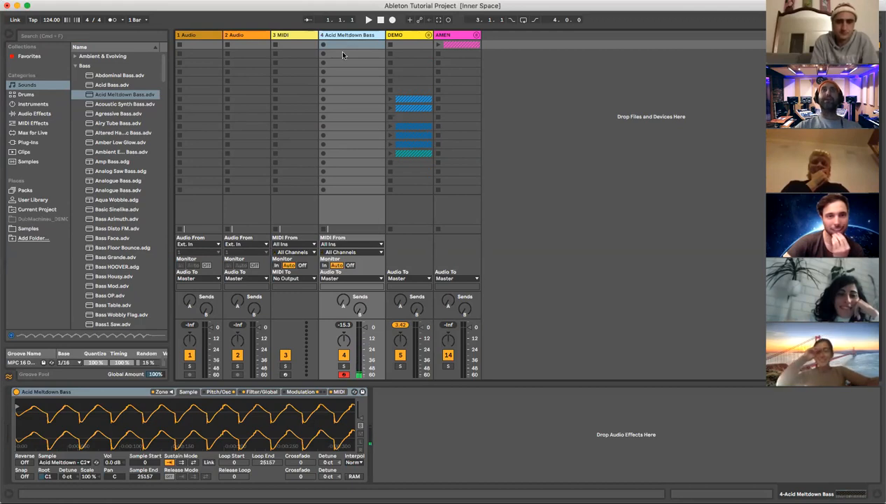
left_click(285, 374)
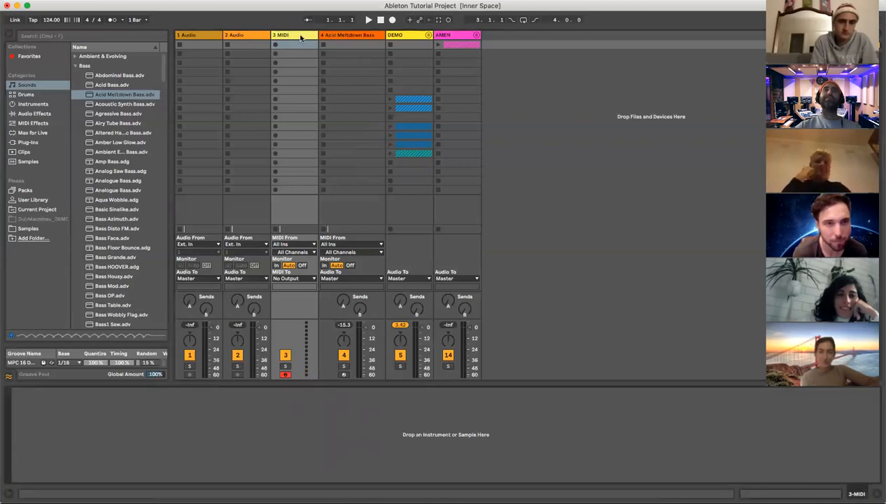
left_click(360, 36)
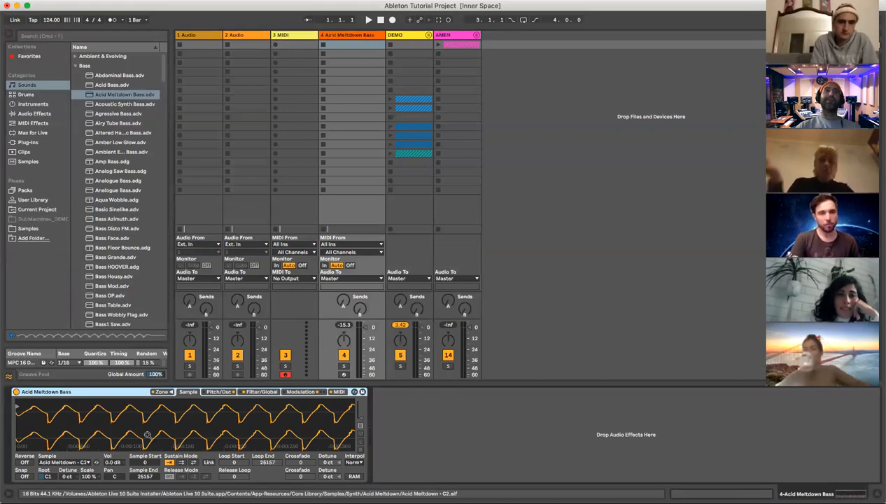
- Replace the instrument on track 4 with the Analog Saw Bass preset and arm the track for computer keyboard playing from C1 to D2
left_click(120, 171)
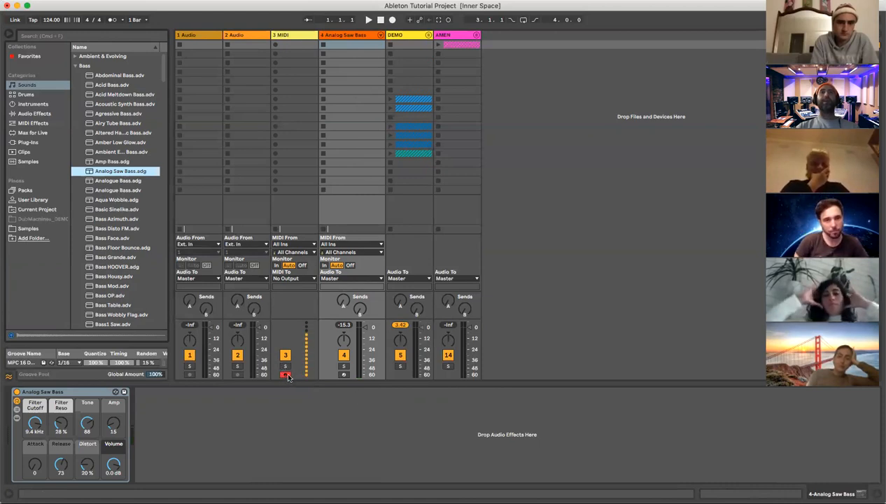
left_click(344, 374)
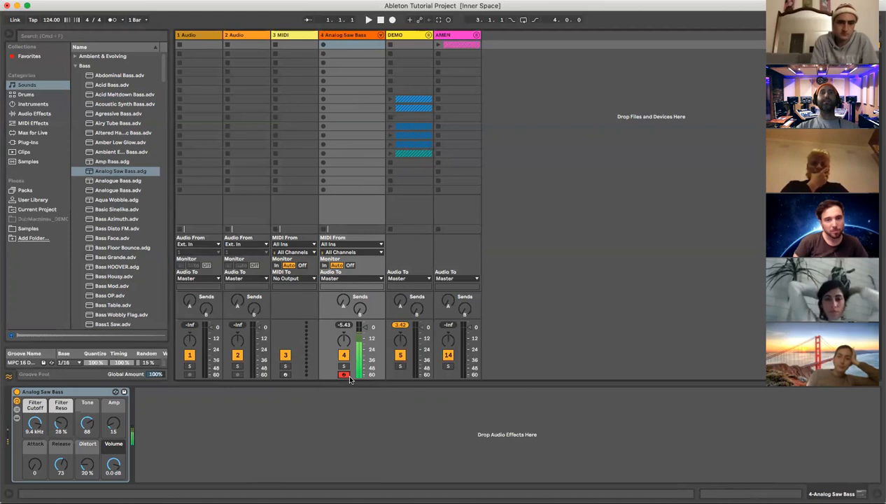
key("z")
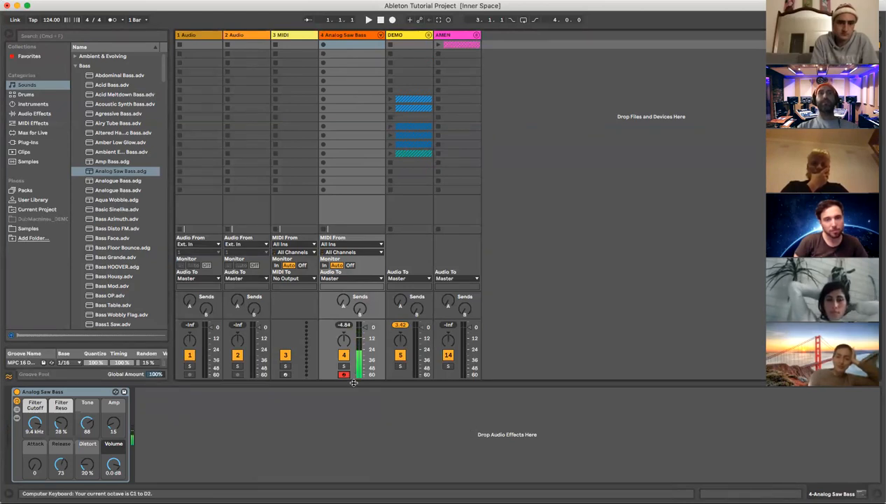
- Record a MIDI clip about four bars long in the first slot of the Analog Saw Bass track and open its notes
left_click(323, 45)
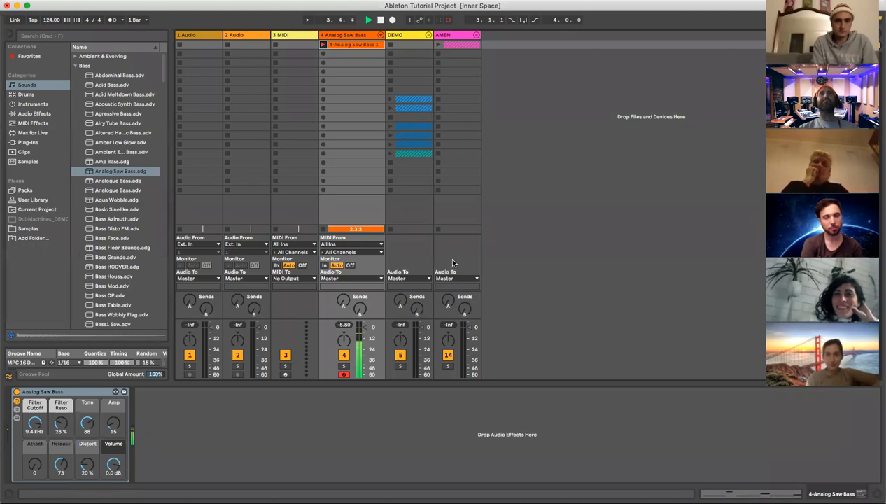
left_click(380, 21)
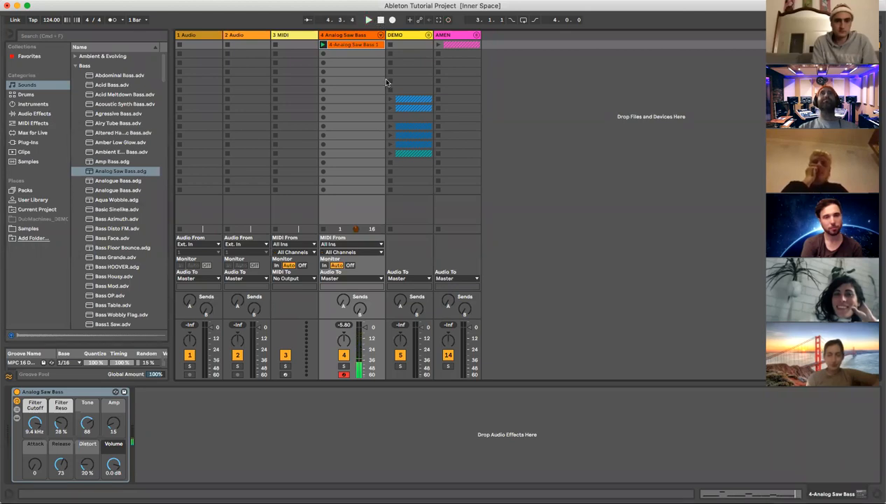
double_click(369, 45)
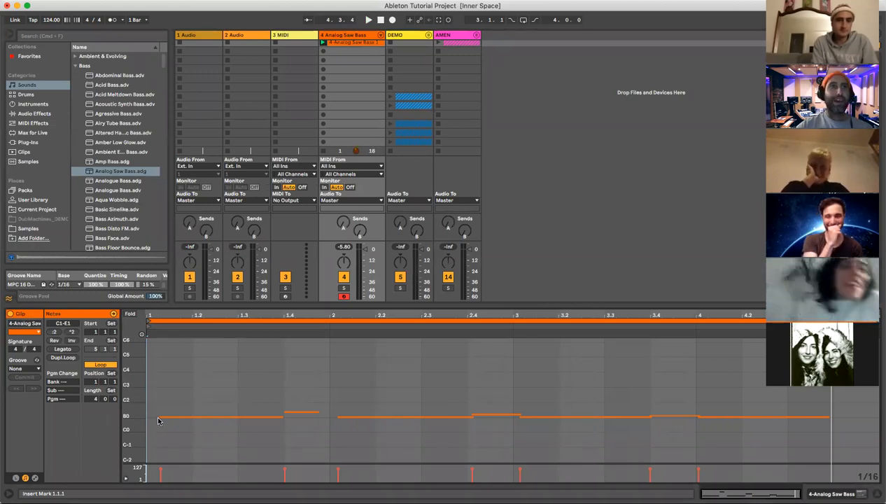
- Select the first few recorded notes and look up the quantize commands available for the clip
left_click_drag(203, 366, 391, 420)
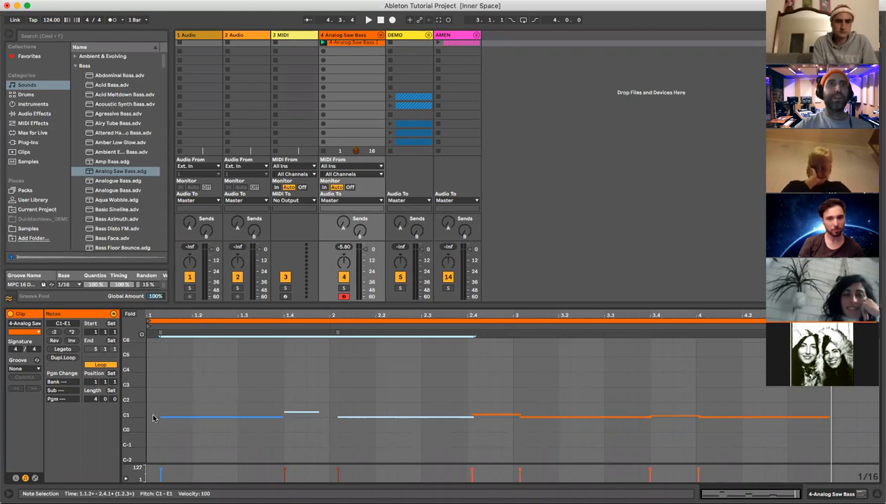
left_click(383, 397)
left_click(430, 377)
right_click(410, 372)
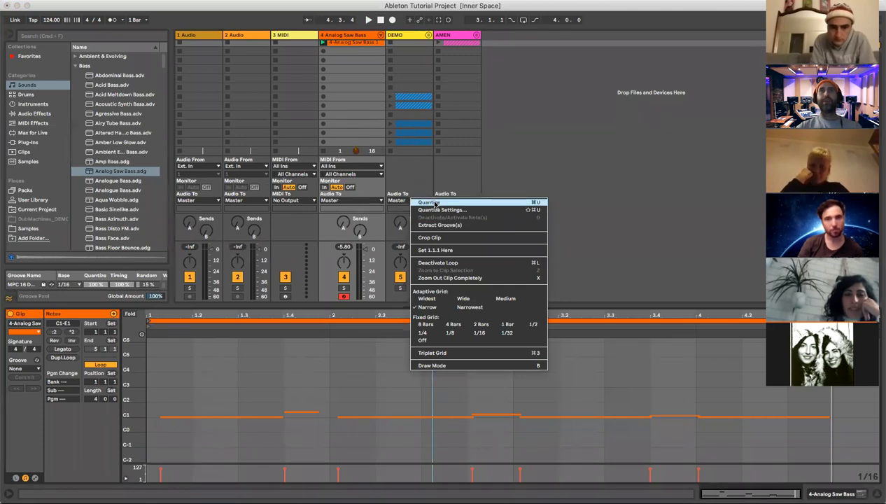
left_click(370, 388)
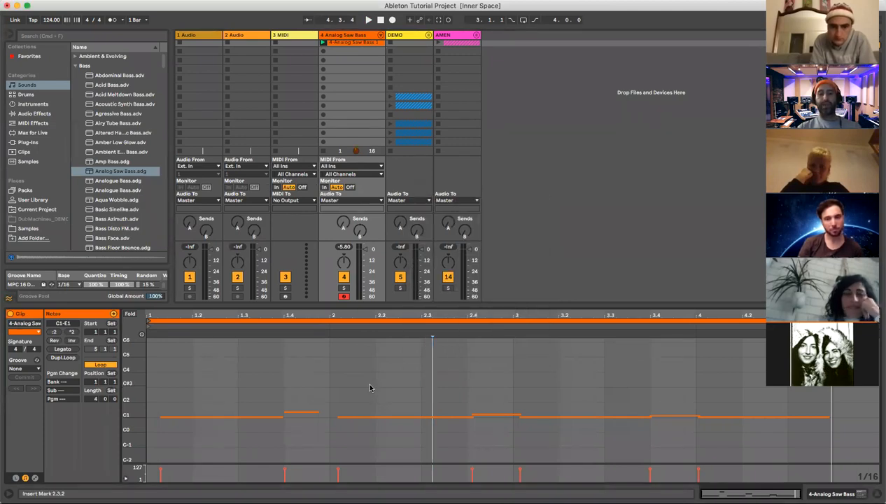
- Quantize the clip's note starts to 1/8 at 100% and select all its notes
left_click(391, 356)
right_click(391, 355)
left_click(443, 367)
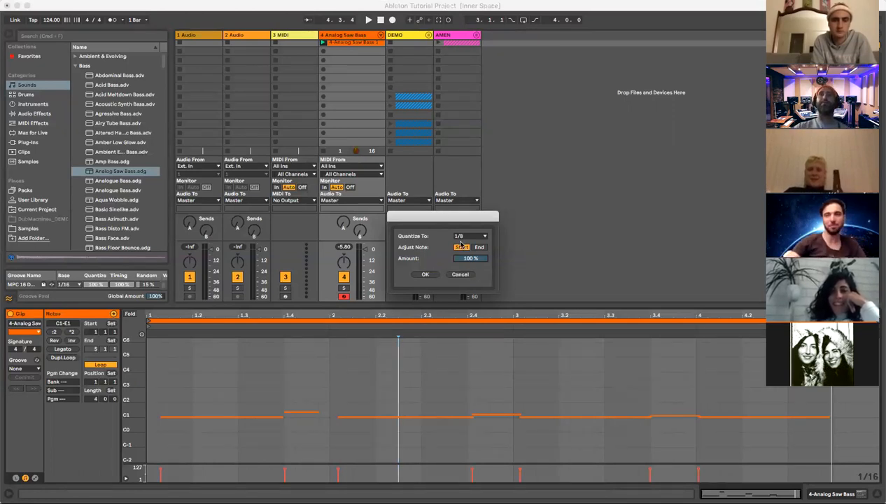
left_click(425, 276)
left_click(434, 378)
key("super+a")
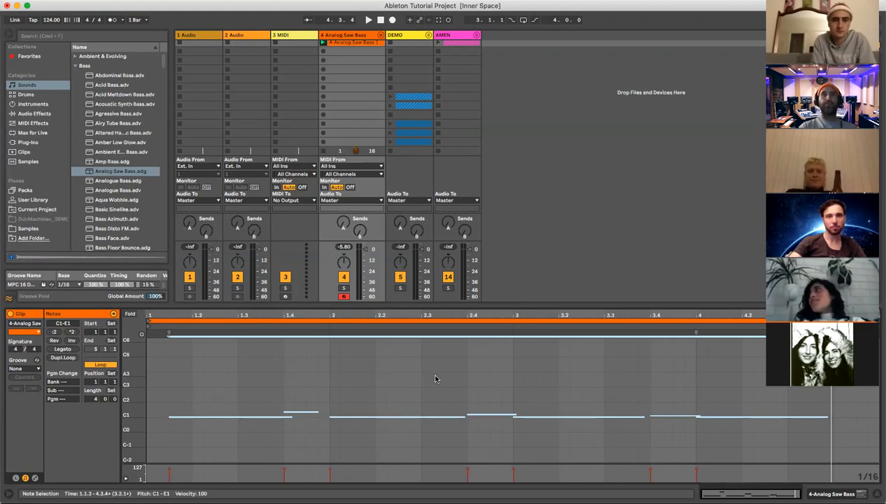
- Reapply Quantize to the whole Analog Saw Bass clip with the current settings and play it back
left_click(434, 377)
key("super+a")
right_click(432, 379)
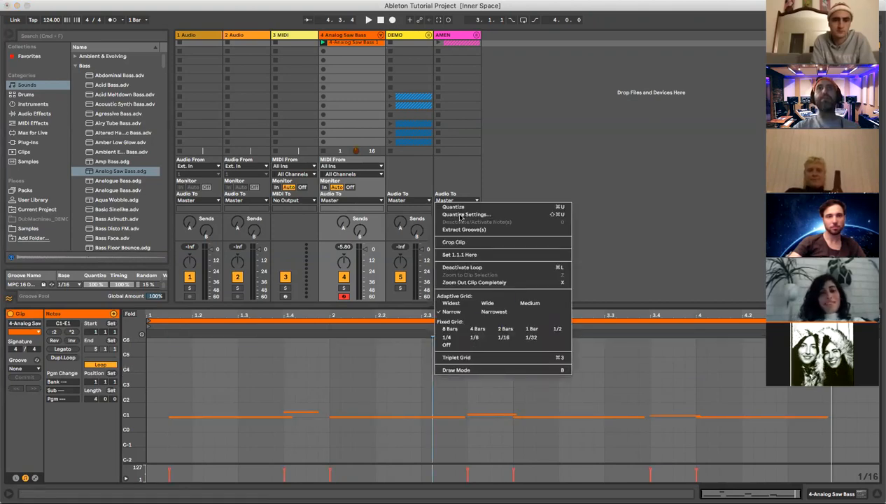
left_click(458, 206)
left_click(424, 389)
key("super+a")
left_click(374, 389)
left_click(357, 34)
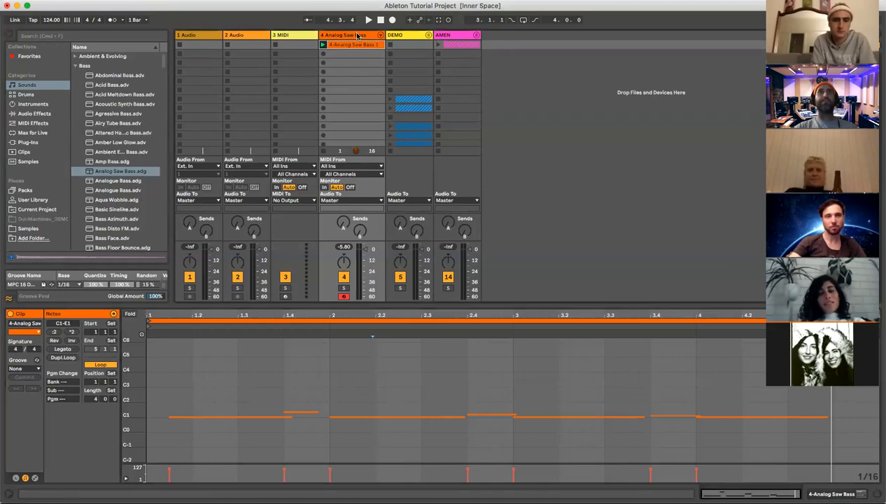
left_click(387, 370)
right_click(277, 391)
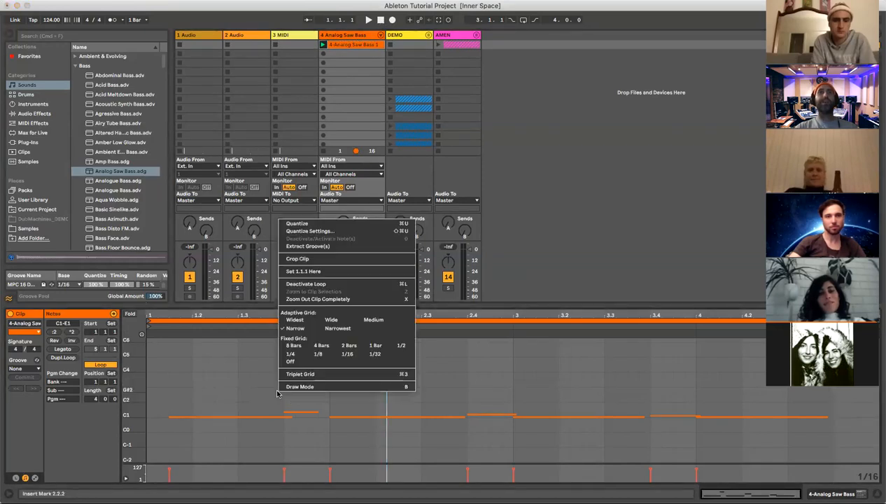
left_click(296, 224)
key("space")
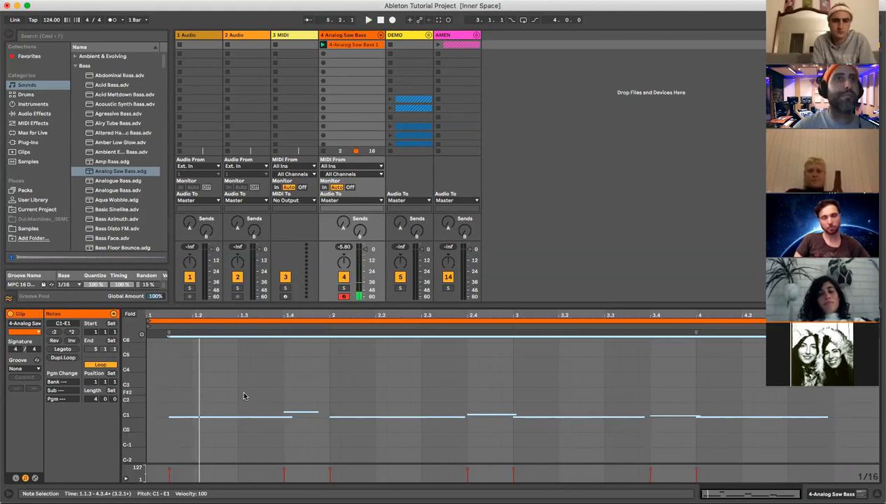
- Turn the editor grid off and move the clip's first note freely to about 1.1.2 at pitch C1
left_click(223, 413)
left_click_drag(222, 417, 219, 420)
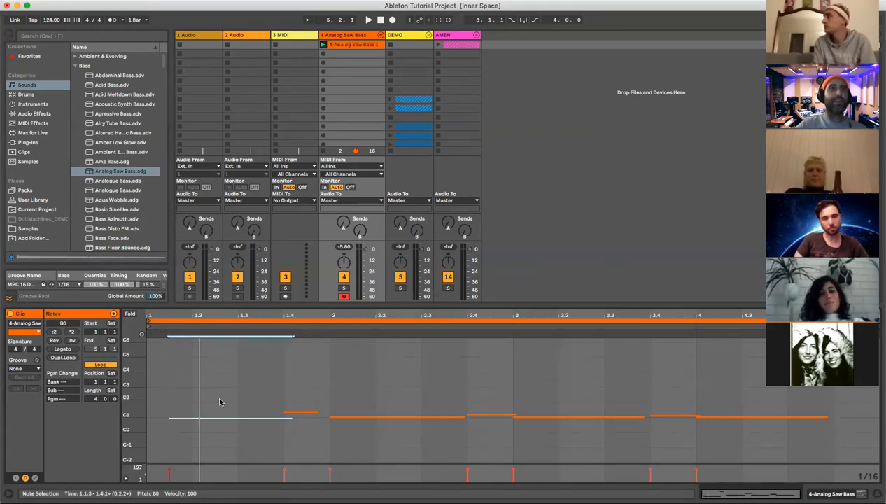
right_click(224, 384)
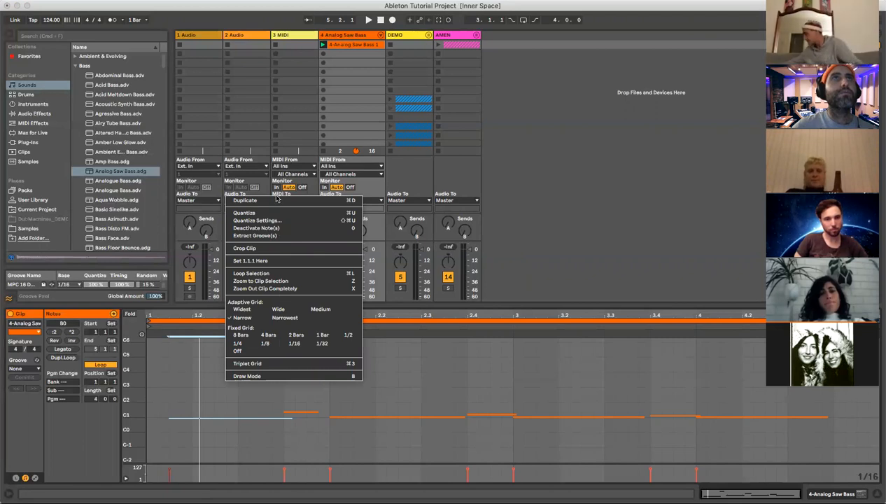
left_click(243, 352)
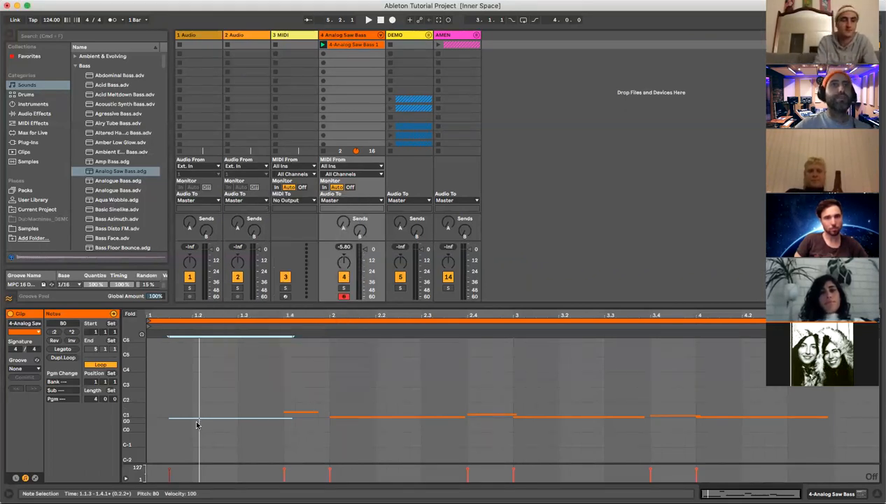
mouse_move(195, 419)
left_mouse_down()
mouse_move(203, 422)
mouse_move(178, 425)
mouse_move(186, 419)
left_mouse_up()
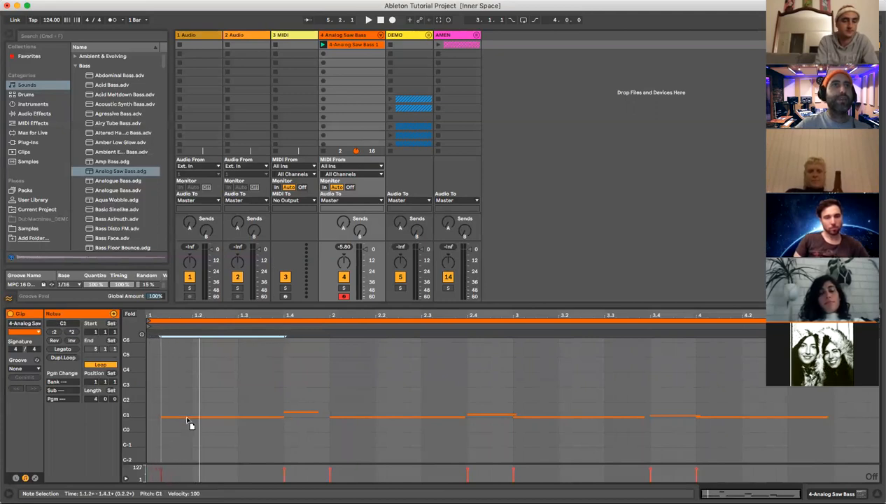
- Set the fixed grid to 1/8, shift the first note to 1.1.3, and play the clip briefly
right_click(214, 393)
left_click(254, 352)
left_click(235, 383)
left_click(233, 416)
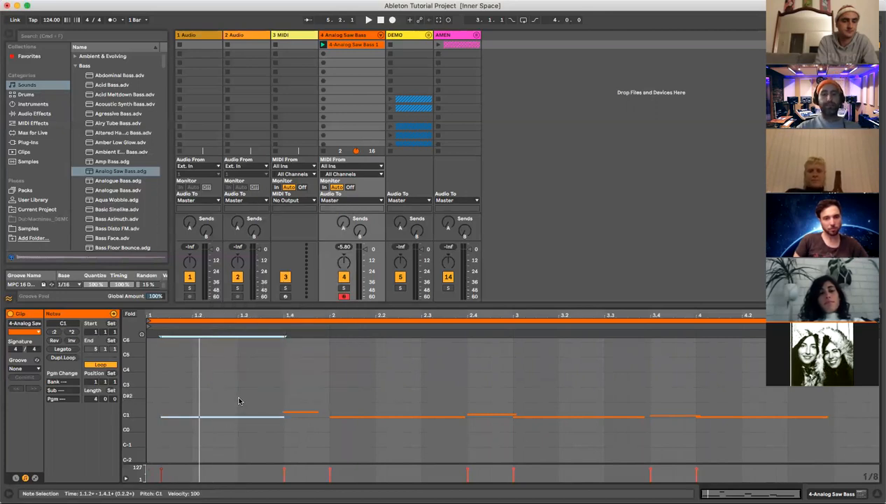
key("Right")
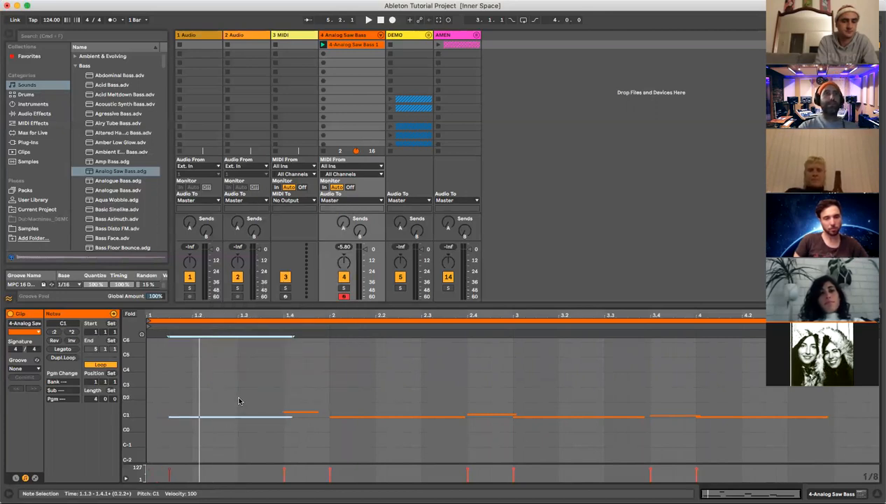
key("space")
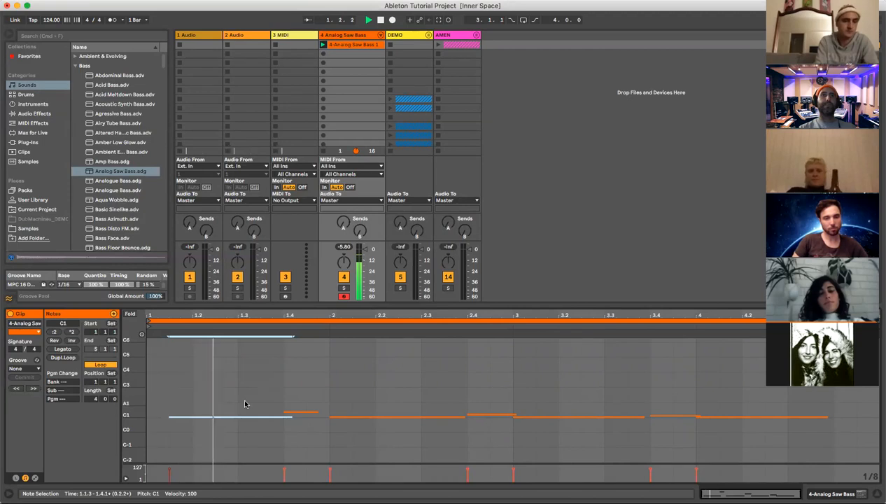
left_click(303, 389)
left_click(283, 383)
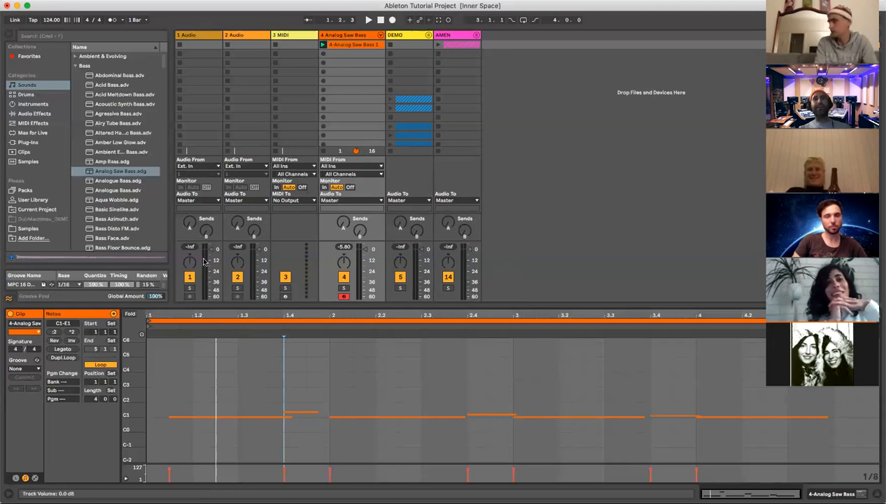
- Delete the Analog Saw Bass track together with its recorded clip
left_click(355, 45)
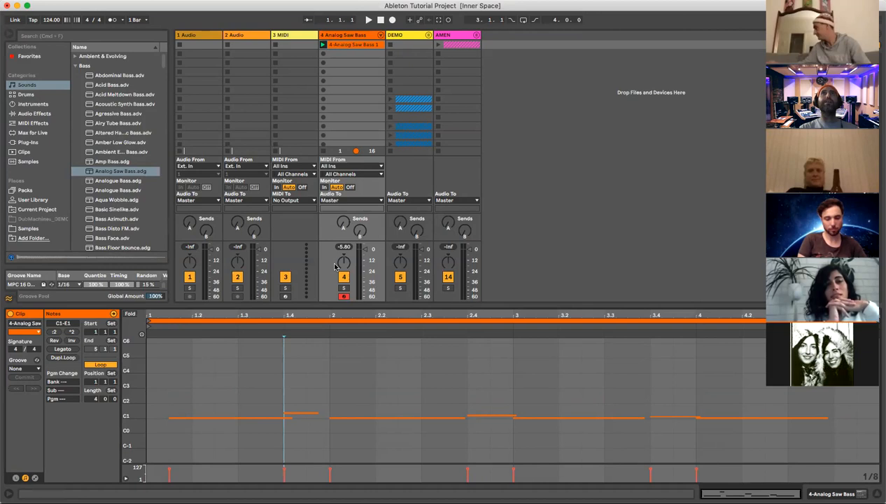
left_click(349, 43)
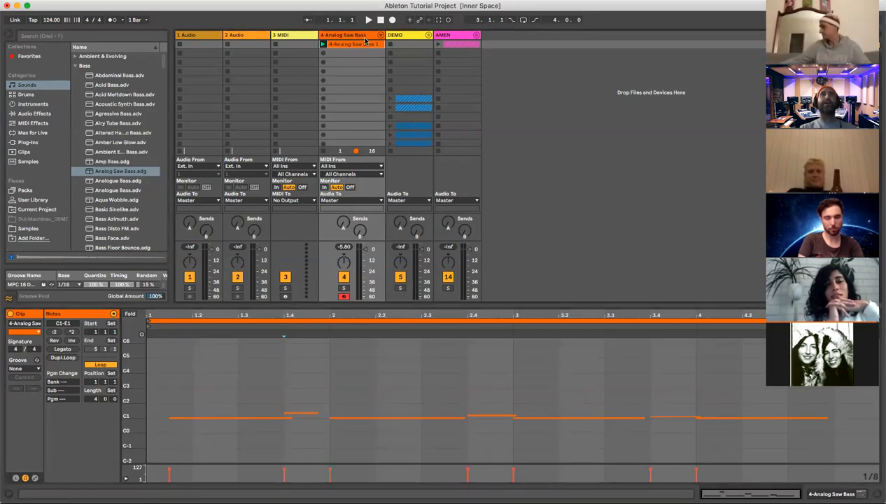
left_click(364, 37)
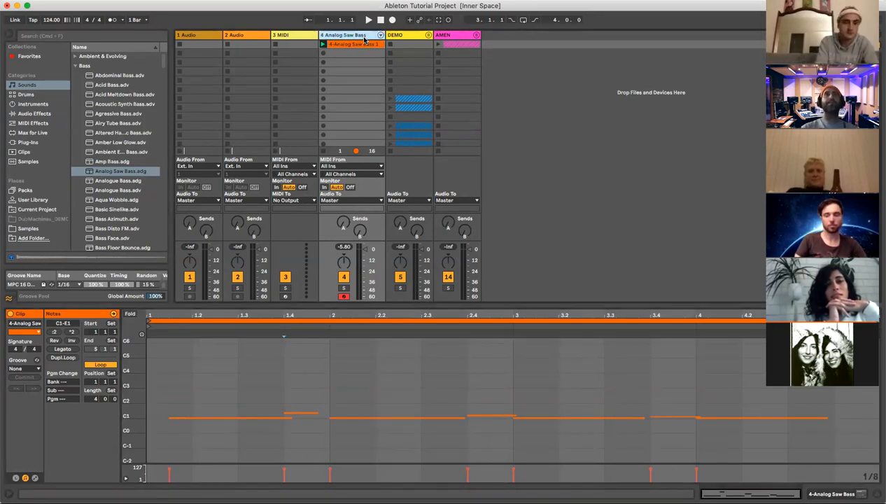
key("Delete")
- Play the first AMEN clip while unfolding the DEMO group to view its tracks, and stop playback
left_click(371, 44)
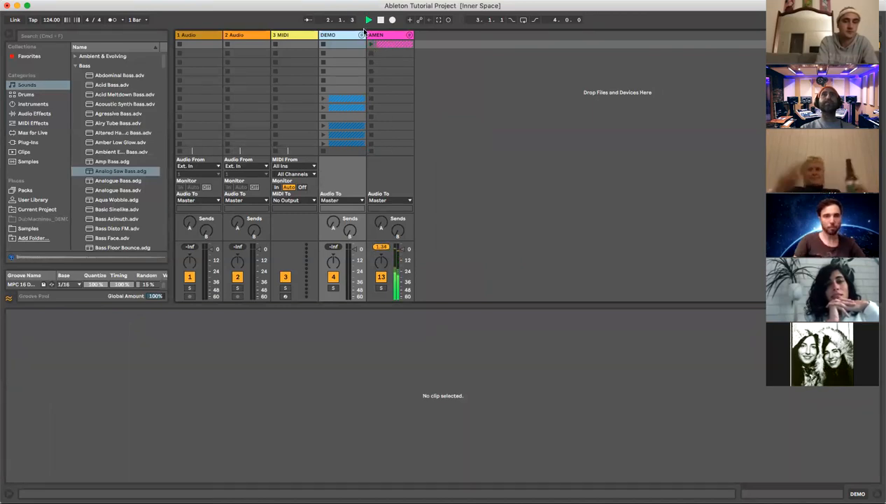
left_click(362, 35)
scroll(473, 138, "down", 5)
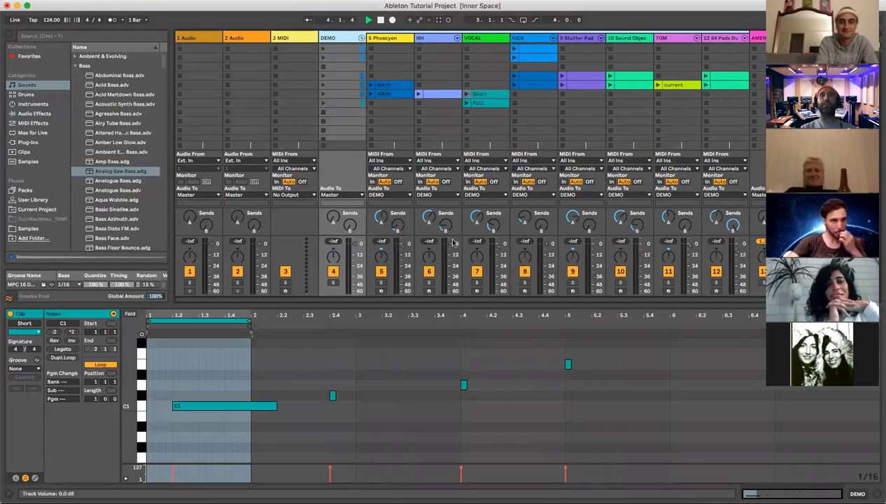
left_click_drag(384, 259, 384, 263)
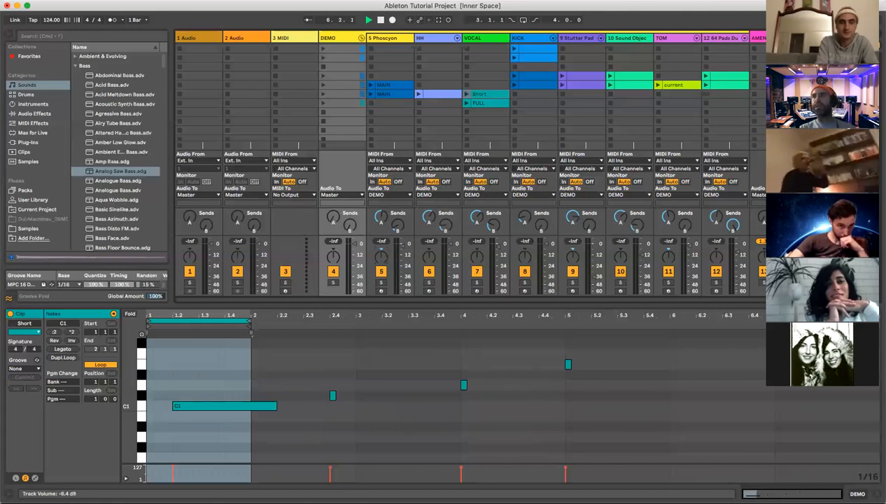
scroll(462, 94, "up", 5)
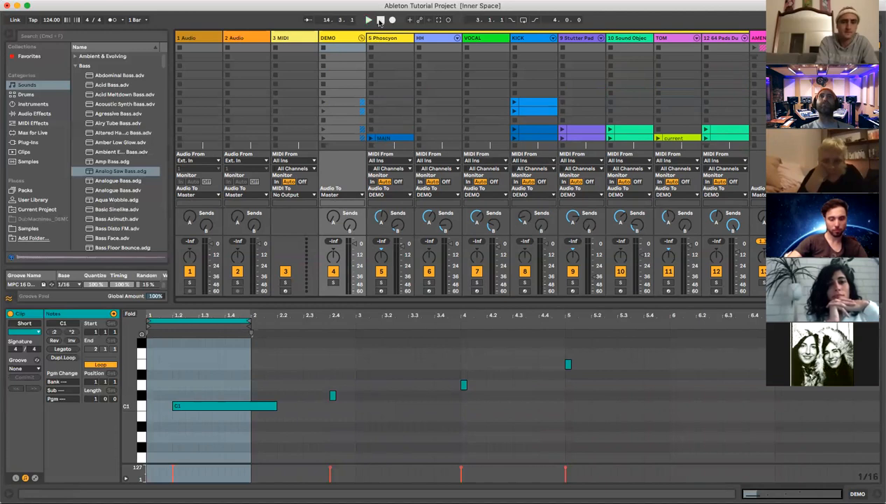
left_click(381, 21)
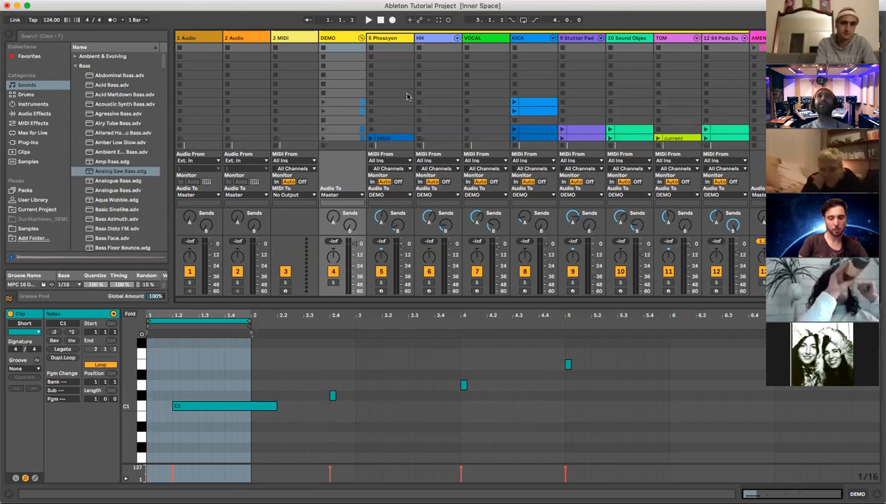
- Check the audio output choices of the 5 Phoscyon track, keeping it routed to the DEMO group
left_click(398, 195)
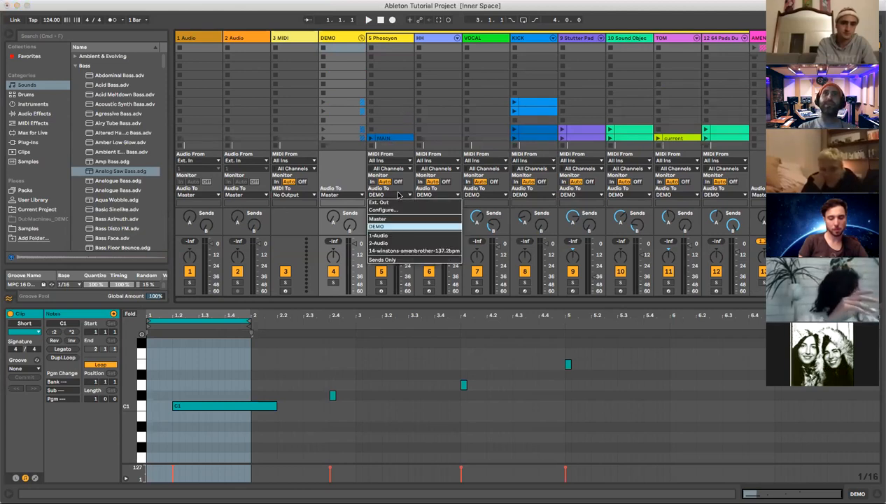
left_click(403, 227)
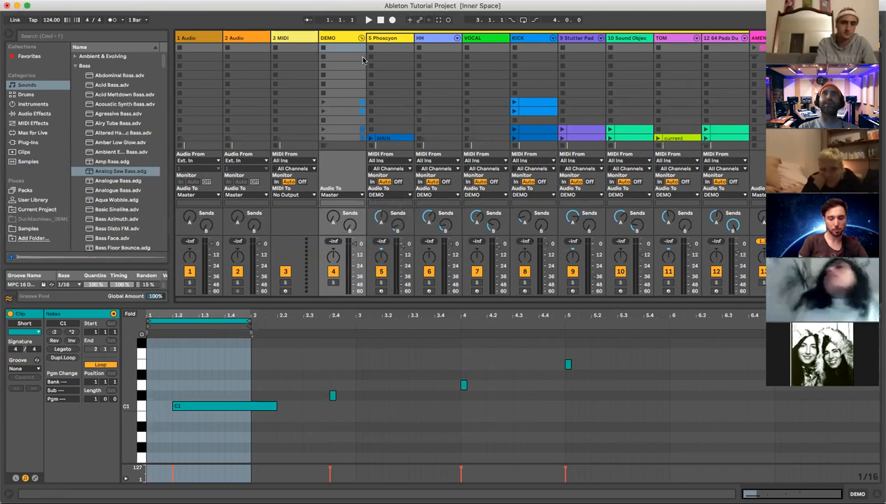
left_click(410, 196)
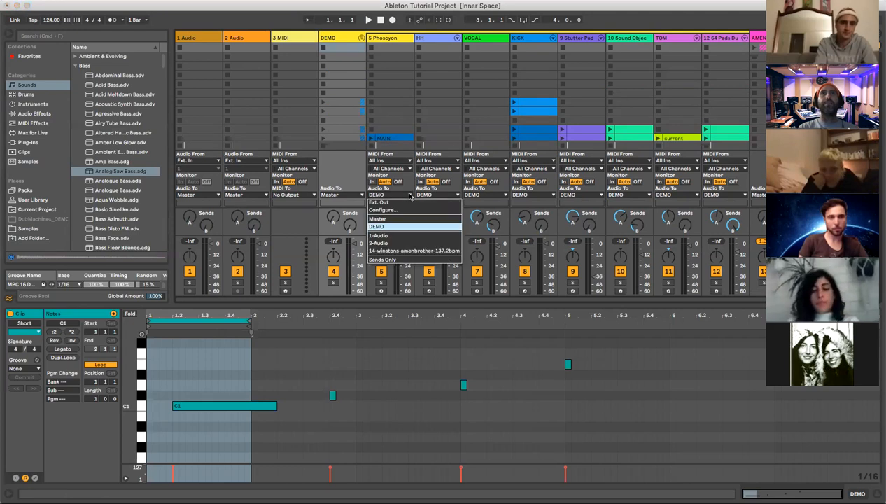
left_click(398, 227)
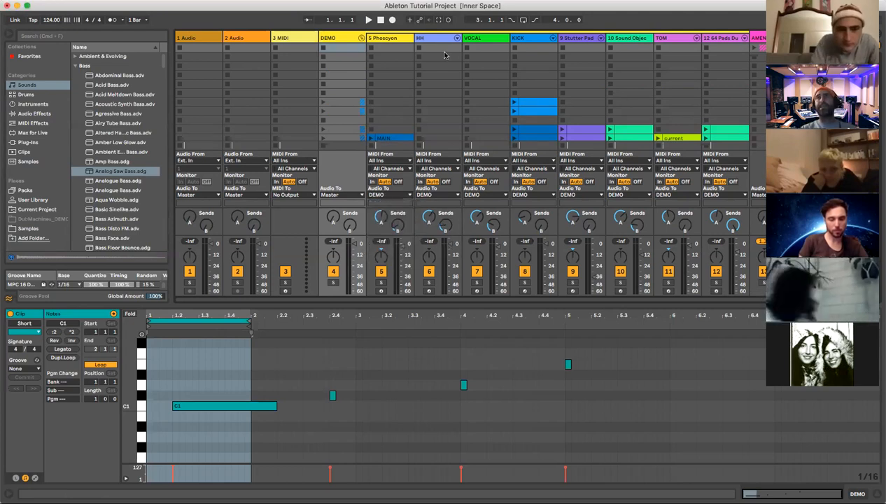
- Solo the 9 Stutter Pad track inside the DEMO group and launch its first clip
left_click(355, 38)
left_click(356, 35)
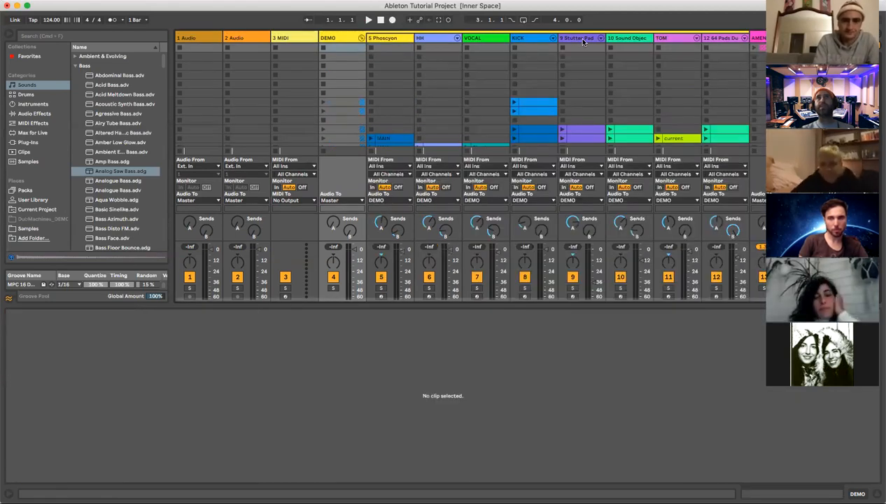
left_click(573, 288)
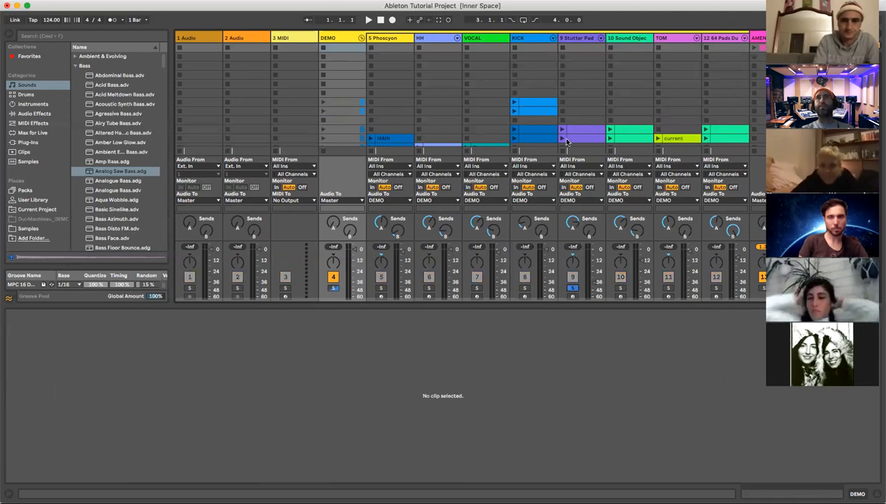
left_click(334, 289)
left_click(573, 288)
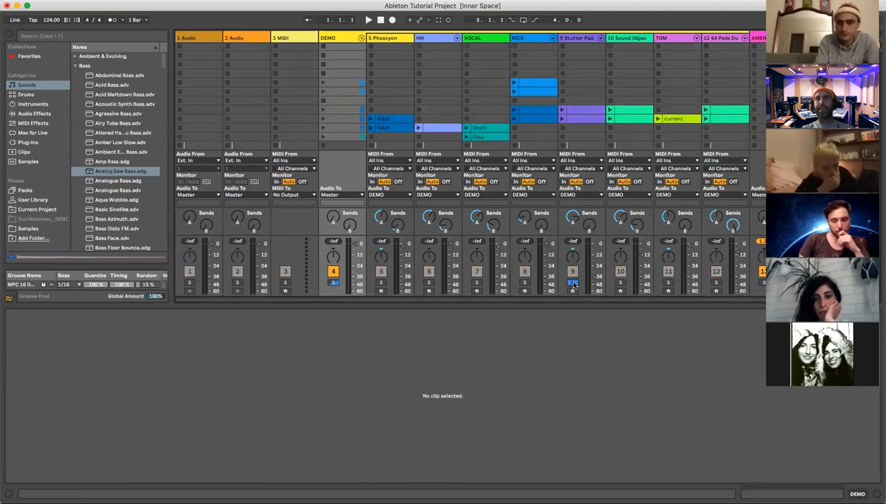
left_click(561, 112)
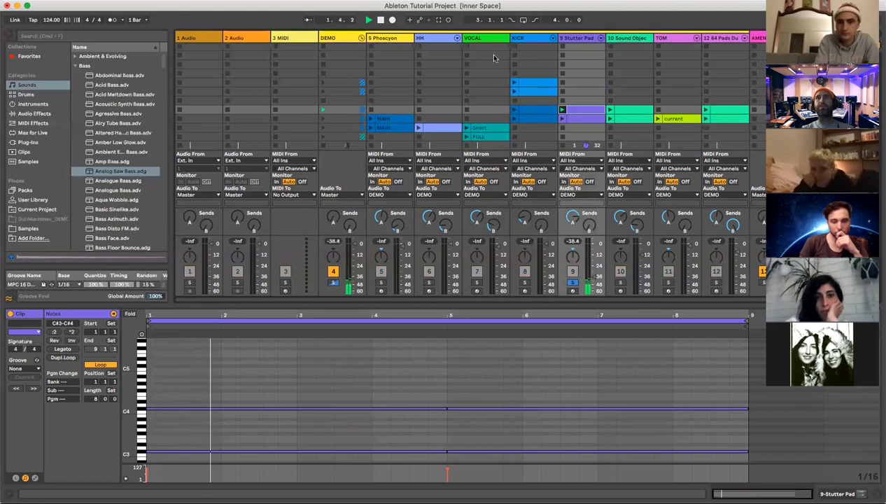
- Launch the first KICK clip, the Short VOCAL clip, the first Sound Object clip and the TOM clip named current
left_click(514, 82)
left_click(467, 129)
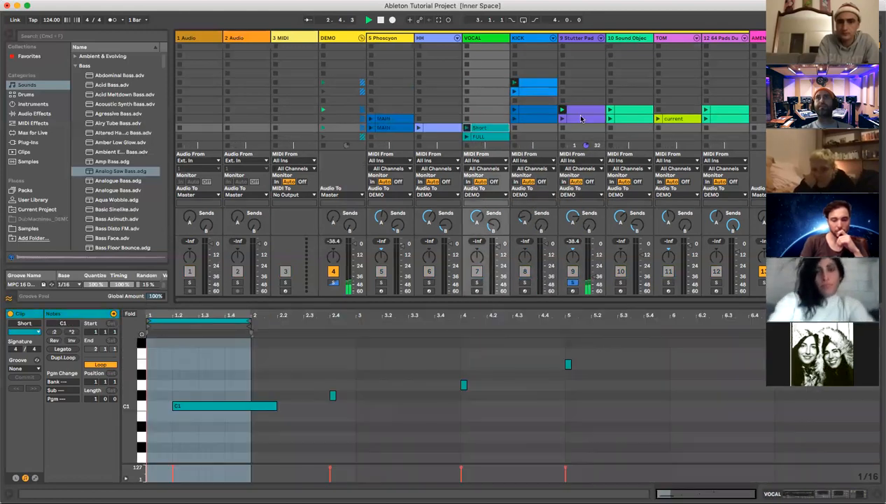
left_click(610, 110)
left_click(659, 119)
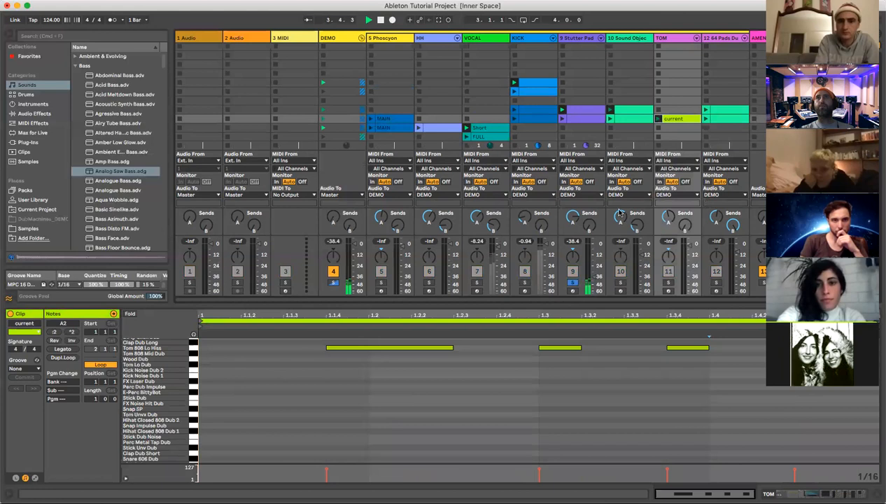
scroll(602, 269, "down", 3)
scroll(598, 280, "up", 5)
scroll(602, 280, "down", 3)
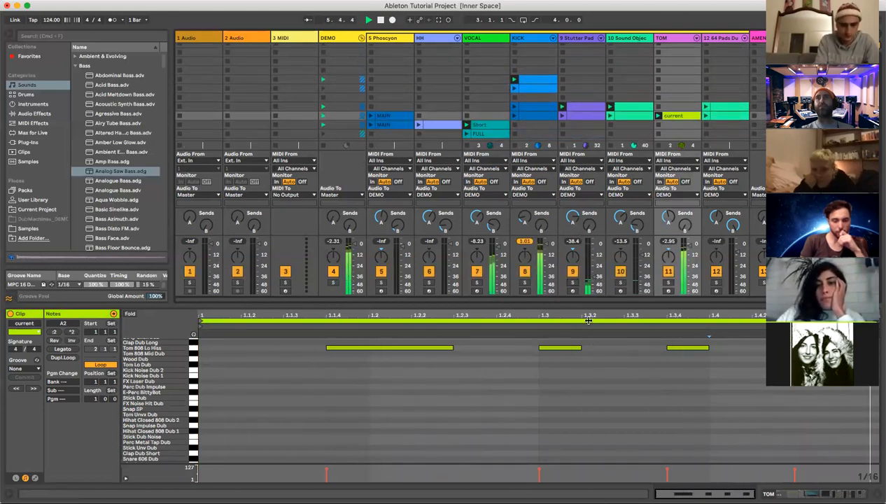
- Solo and unsolo the 9 Stutter Pad track, and switch its track activator off and on again
left_click(572, 282)
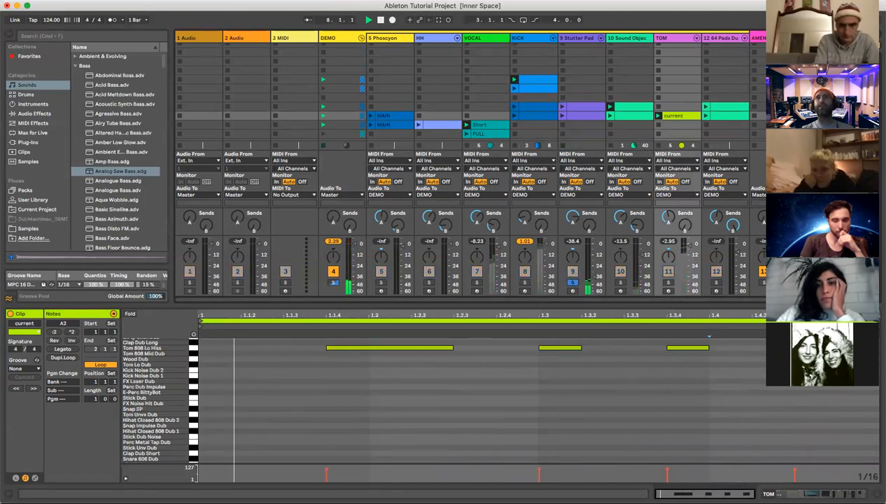
left_click(572, 283)
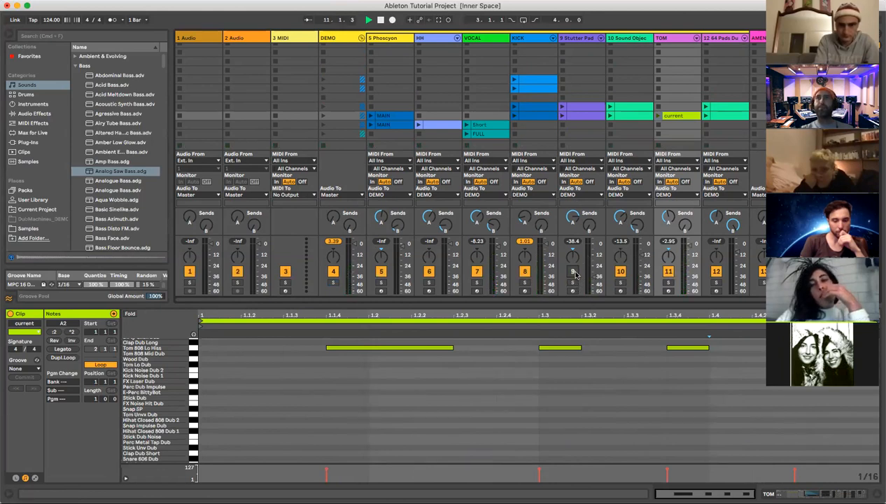
left_click(573, 272)
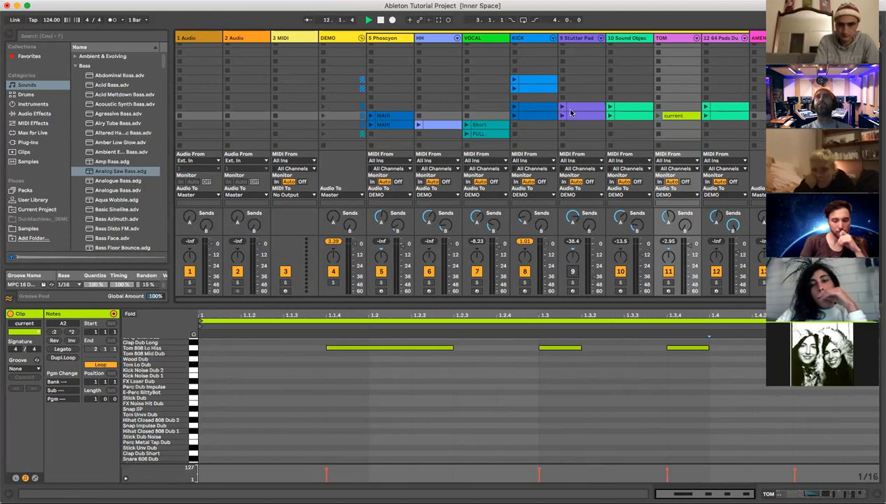
left_click(573, 273)
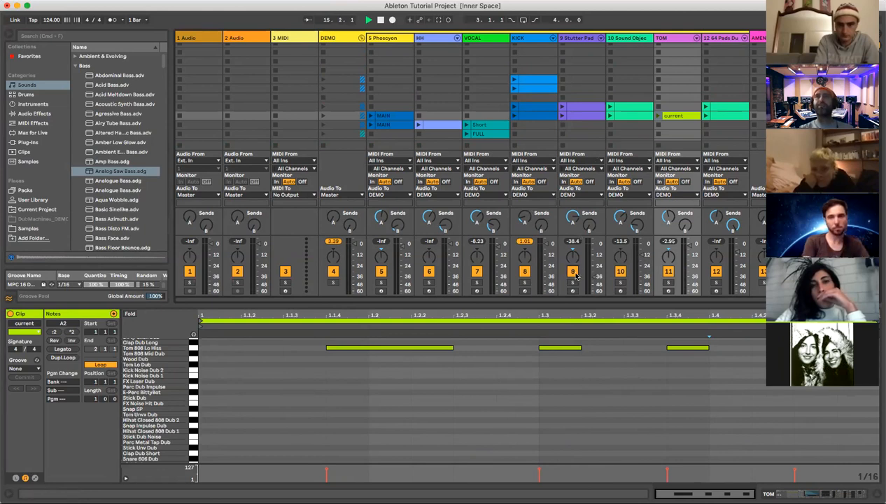
- Try the 9 Stutter Pad track's panning, and play the Short VOCAL clip and a Stutter Pad clip
left_click_drag(576, 256, 577, 261)
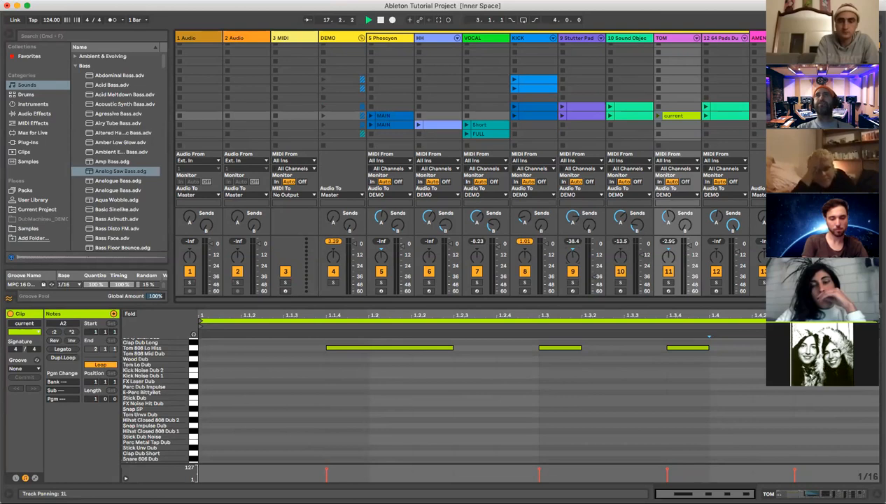
left_click(467, 129)
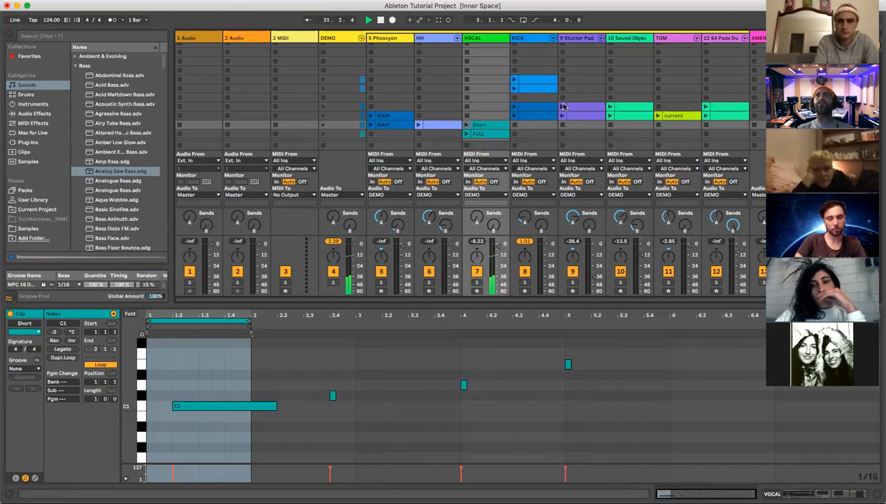
left_click(564, 118)
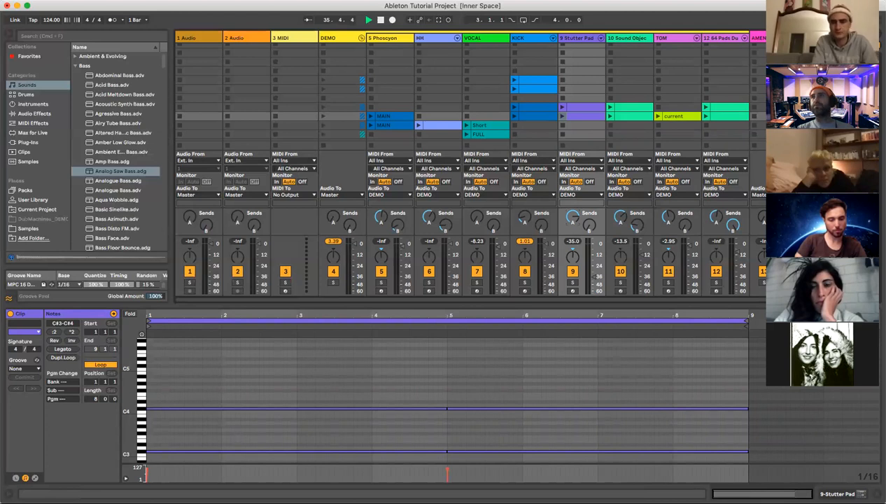
- Show the return tracks and examine the effect devices on A Reverb and B Delay
key("alt+super+r")
left_click(745, 39)
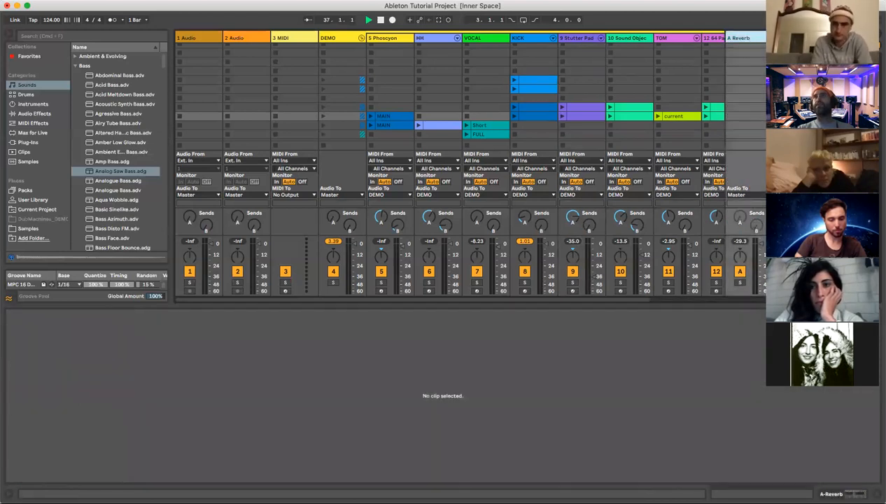
double_click(754, 39)
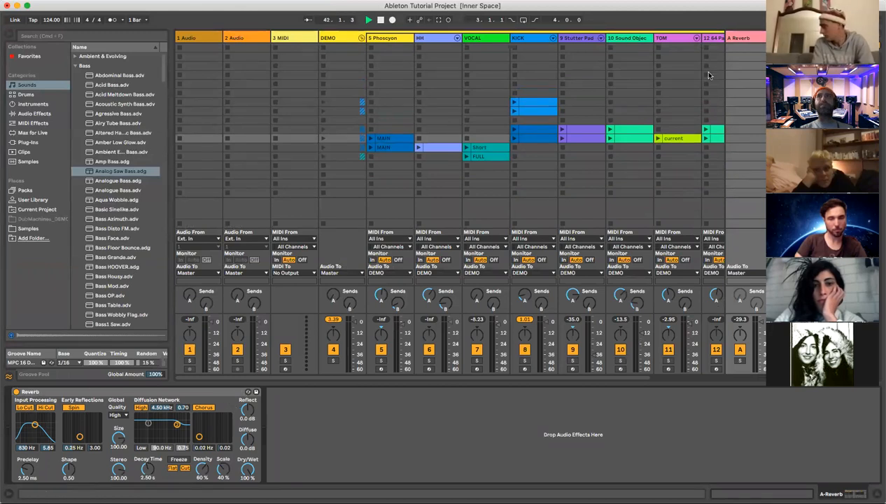
left_click(786, 38)
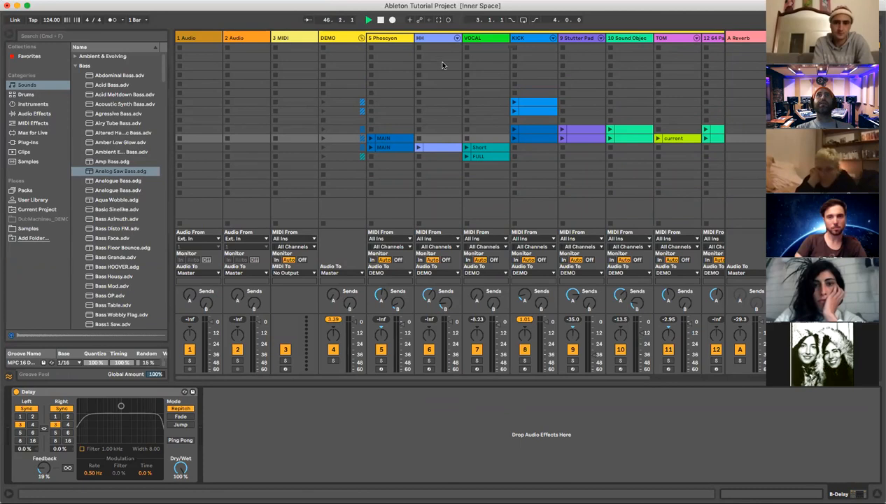
- Fold the DEMO group and load the 909 Core Kit from the Drums category onto a new MIDI track
left_click(361, 39)
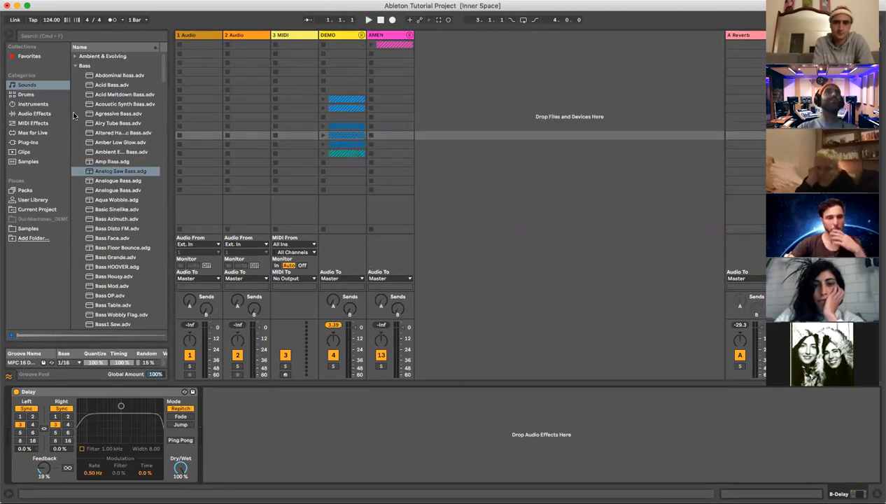
left_click(26, 94)
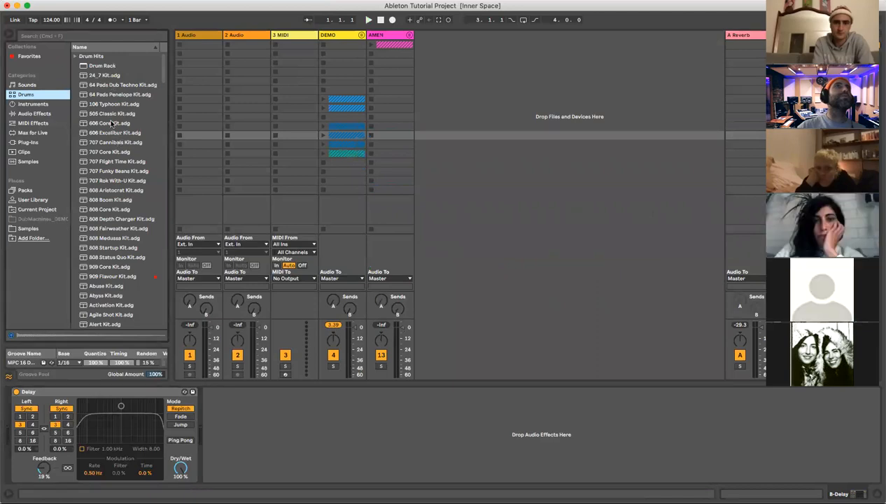
scroll(116, 238, "down", 2)
left_click(107, 247)
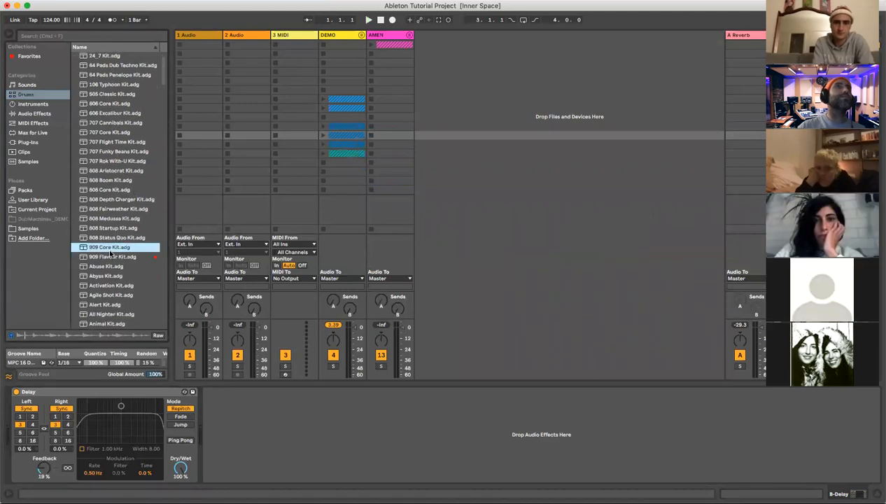
left_click_drag(403, 143, 507, 88)
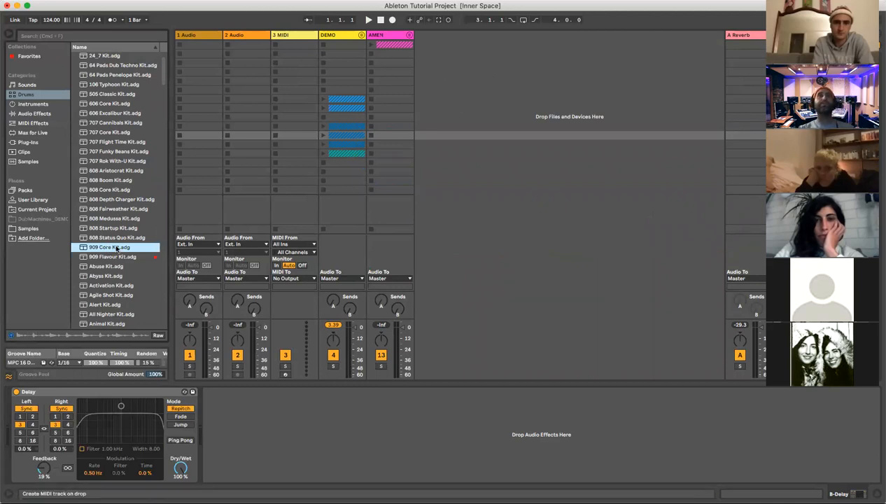
double_click(116, 248)
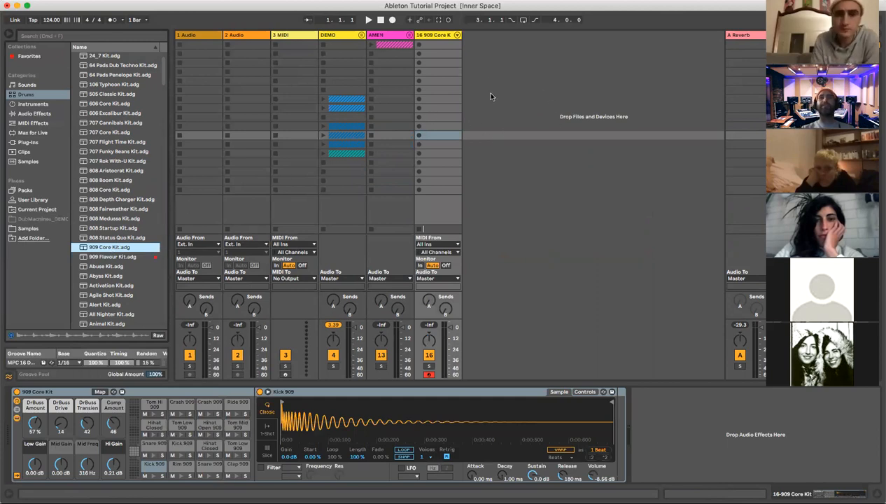
- Create an empty MIDI clip in the first slot of the 909 Core Kit track and adjust the note editor's height
double_click(447, 45)
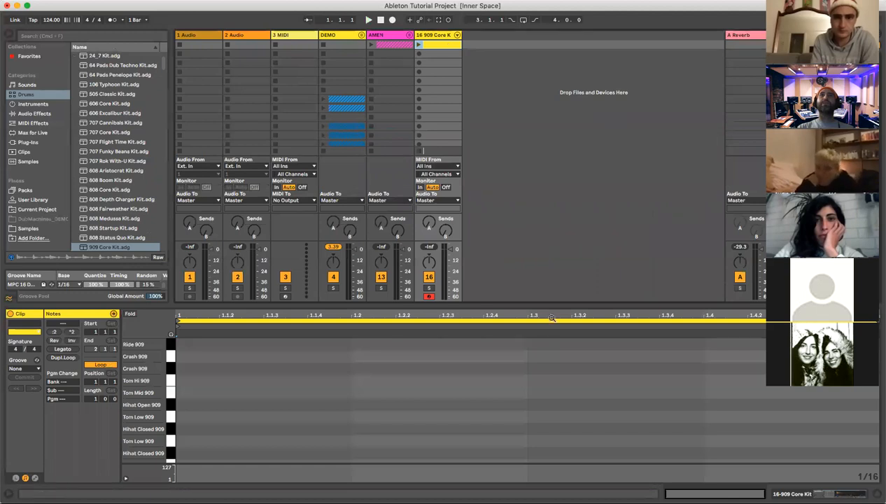
left_click_drag(548, 307, 548, 236)
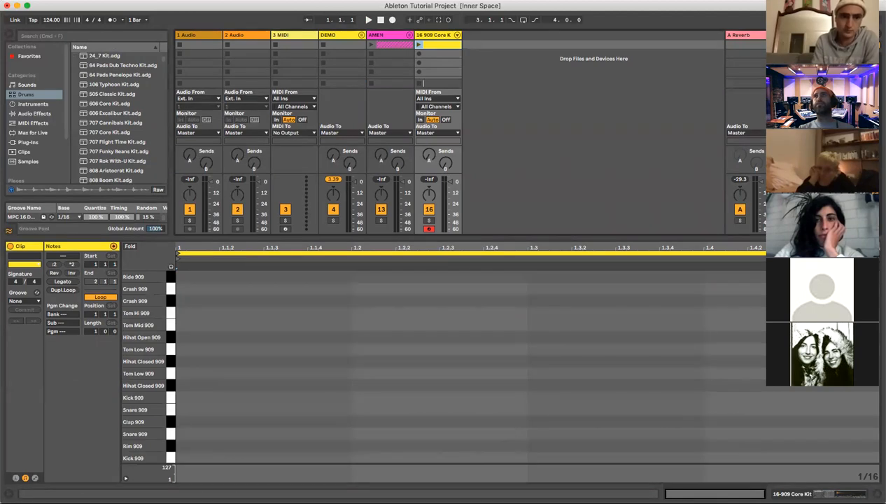
scroll(385, 104, "down", 4)
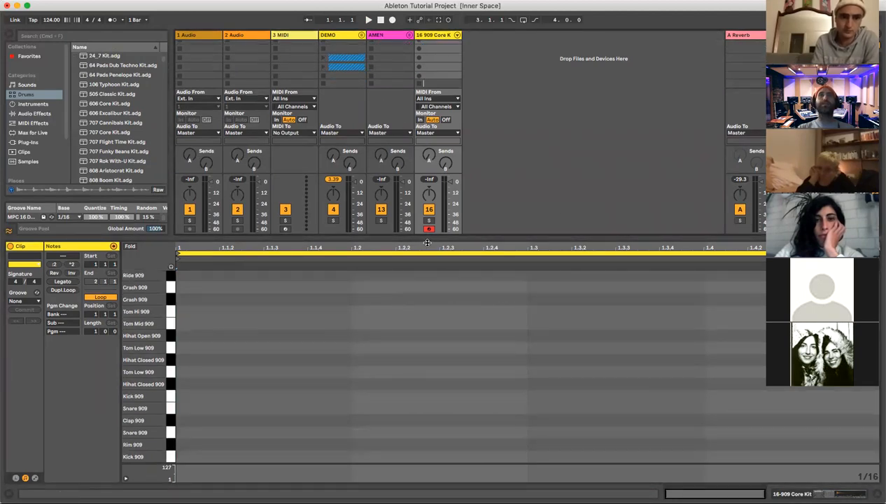
left_click_drag(427, 242, 427, 335)
- Unfold the DEMO group, play the first KICK clip, and delete that clip
left_click(361, 35)
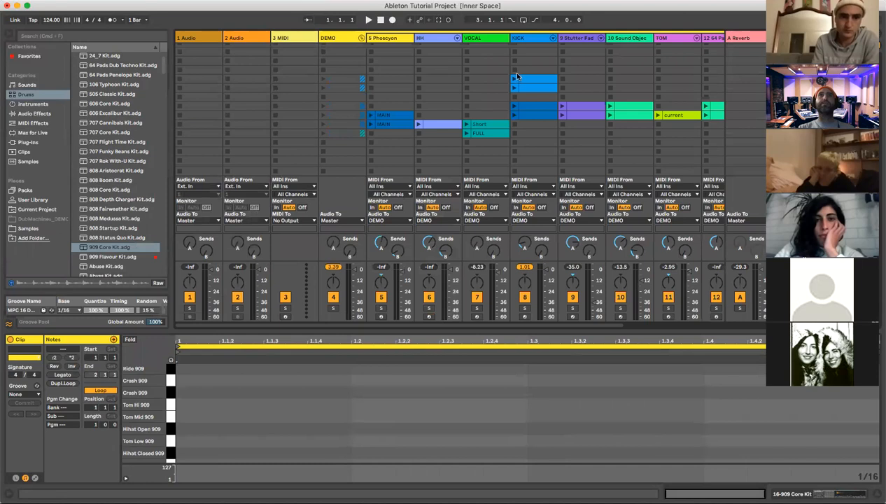
left_click(514, 83)
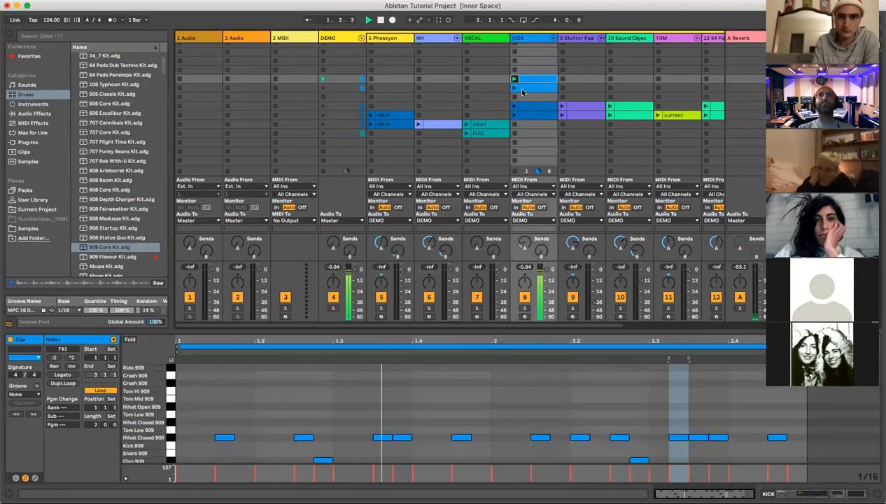
key("Delete")
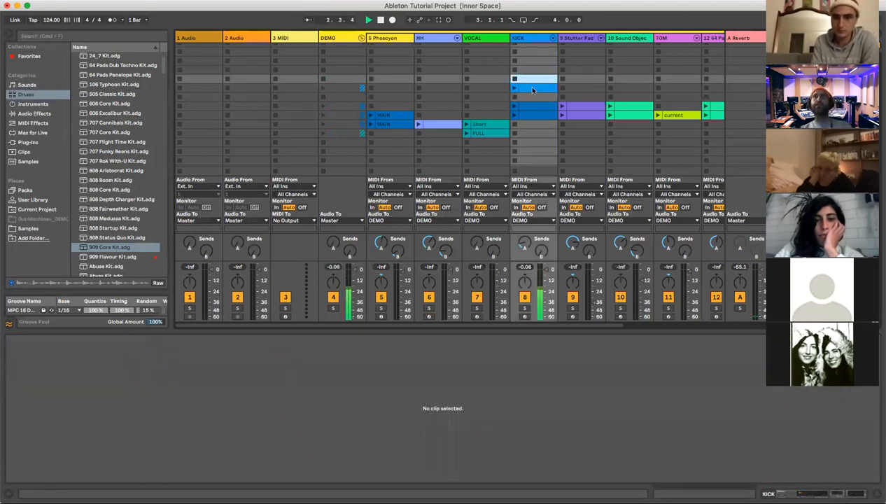
- Play the next KICK clip and delete all of its Clap 909 notes
left_click(527, 85)
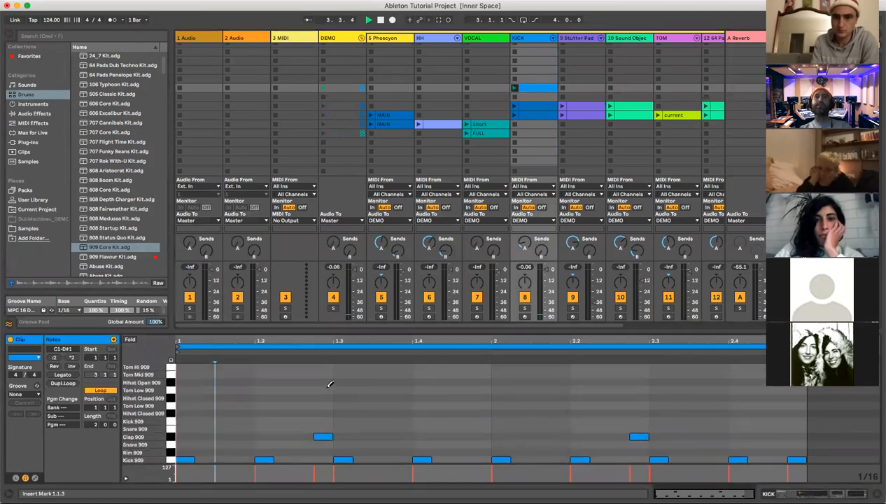
left_click(170, 436)
key("Delete")
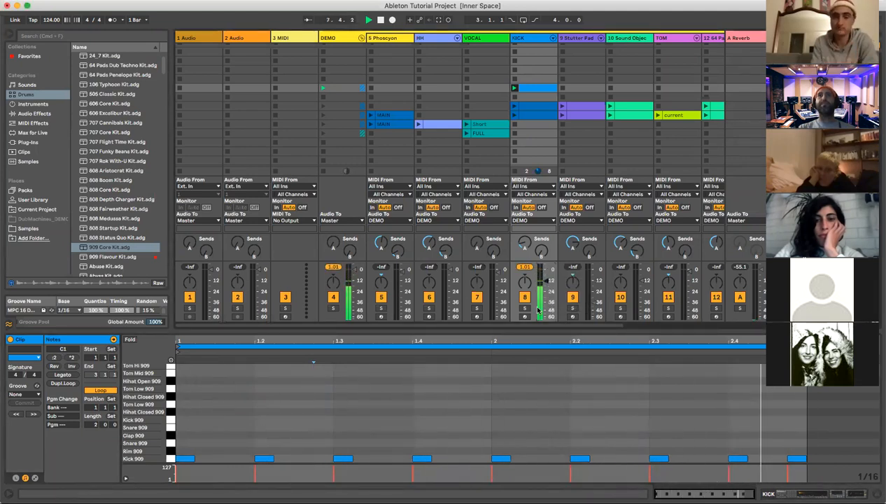
- Fold the DEMO group and place a single Hihat Open 909 note at 1.1.3 in the playing 909 Core Kit clip
left_click(362, 39)
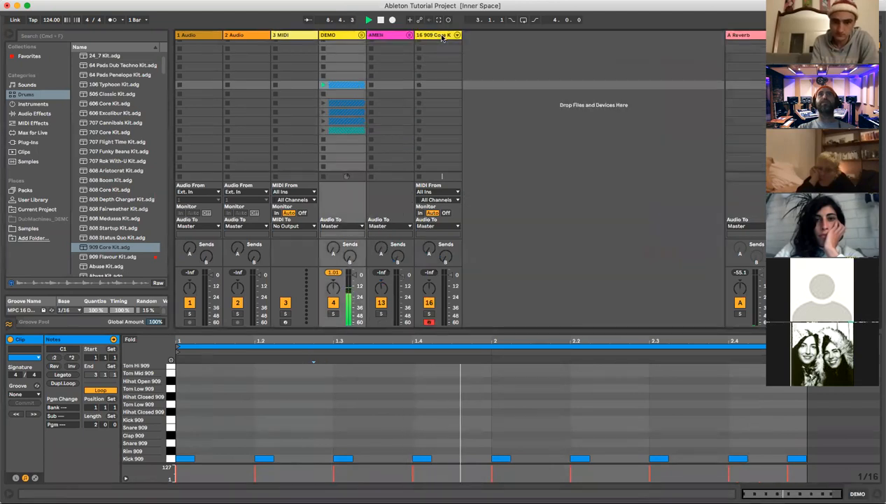
scroll(439, 72, "up", 3)
double_click(438, 45)
scroll(265, 447, "down", 1)
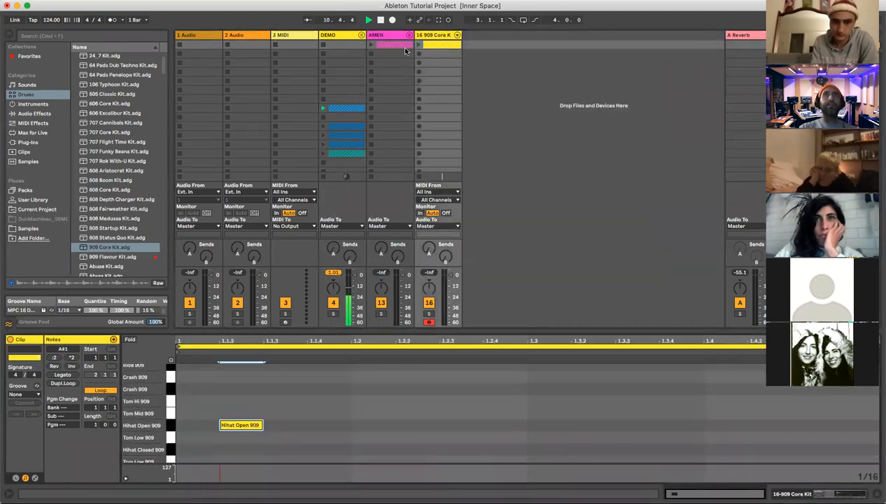
left_click(277, 426)
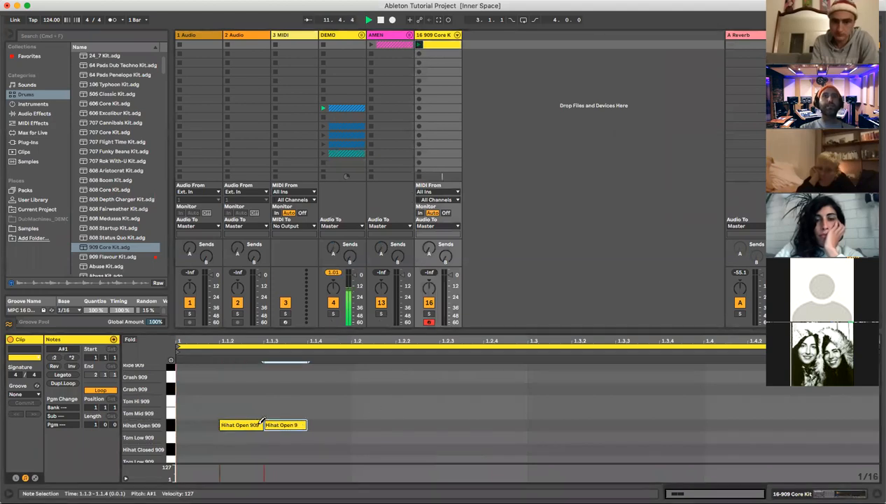
left_click(257, 425)
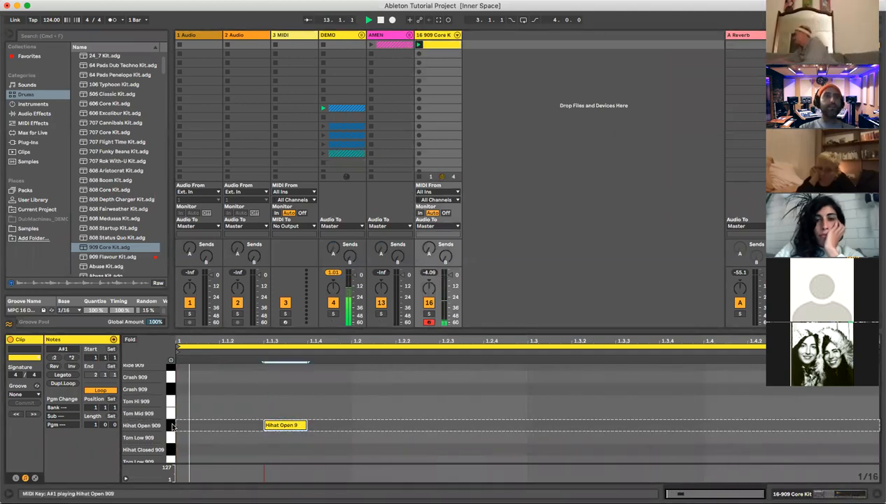
- Move the hi-hat note down to Hihat Closed 909 (G#1) and add matching notes at 1.2.3, 1.3.3 and 1.4.3
key("Down")
key("Down")
scroll(455, 453, "down", 2)
left_click(460, 427)
left_click(635, 427)
left_click(805, 427)
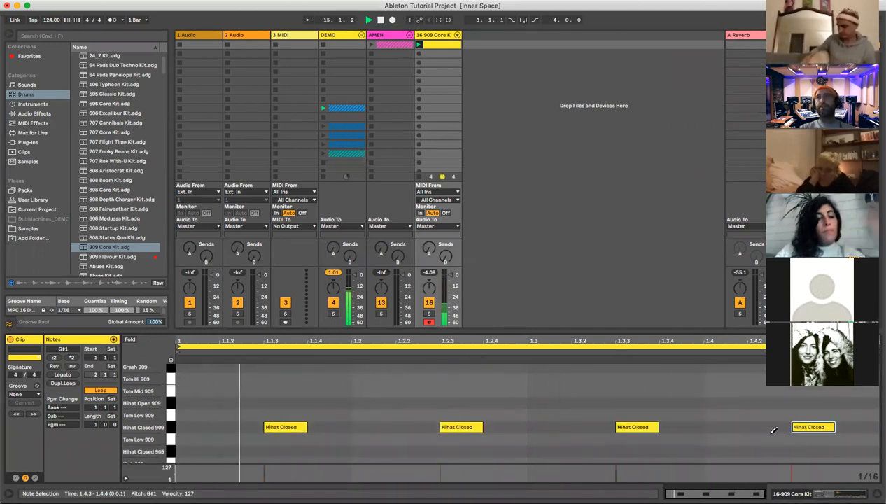
scroll(510, 389, "down", 3)
scroll(506, 391, "up", 5)
scroll(509, 412, "down", 4)
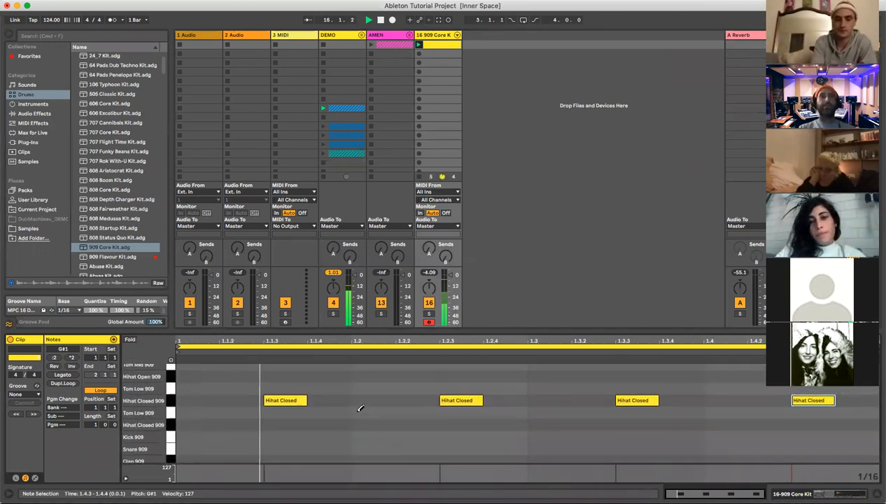
scroll(343, 417, "down", 2)
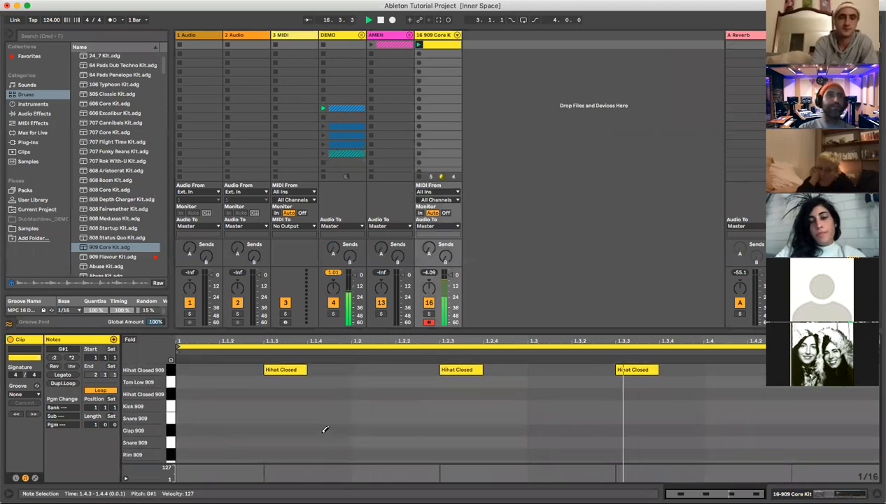
- Add a sixteenth-length Clap 909 note at position 1.3.2 in the drum clip
left_click(594, 430)
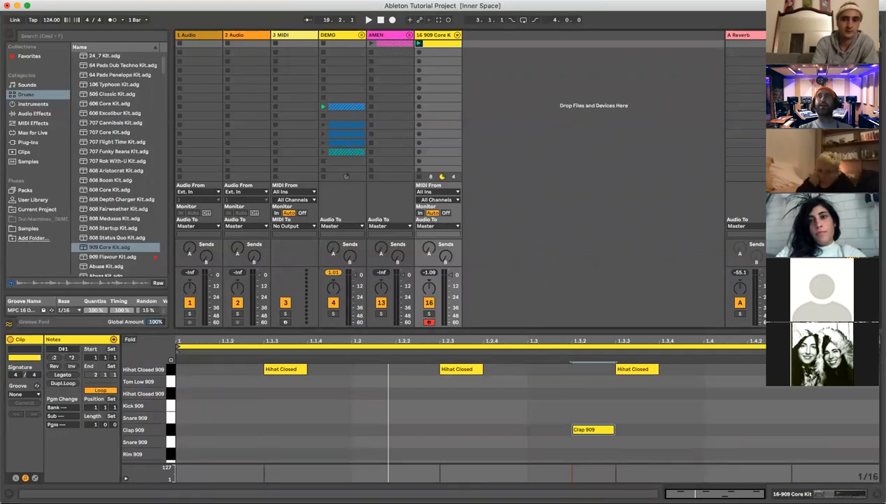
- Examine the effects on the Delay and Reverb return tracks, then reopen the drum clip's notes
double_click(796, 35)
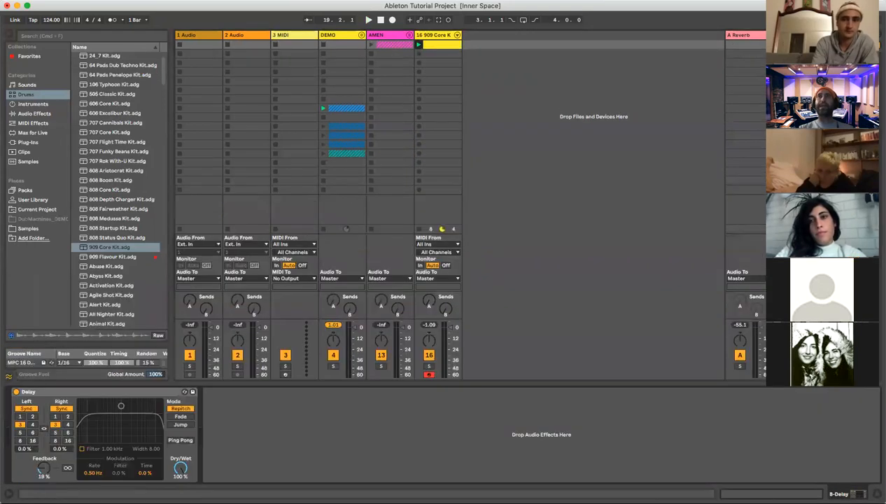
left_click(747, 36)
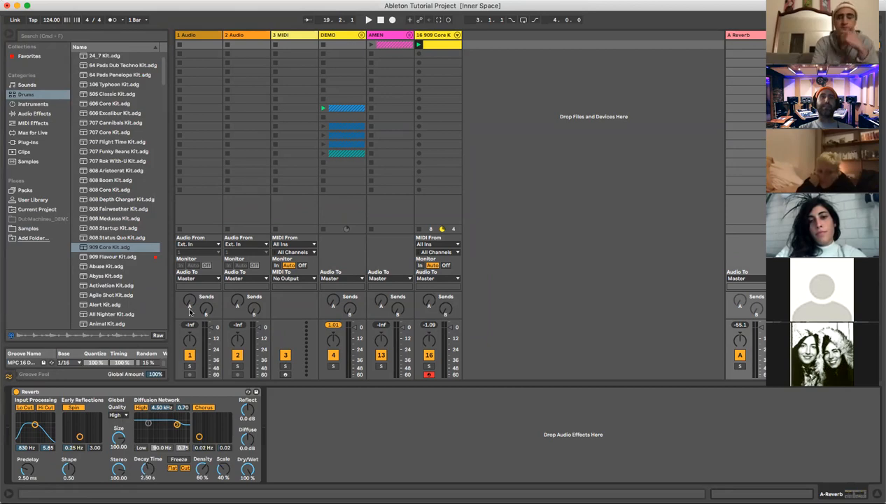
left_click(438, 44)
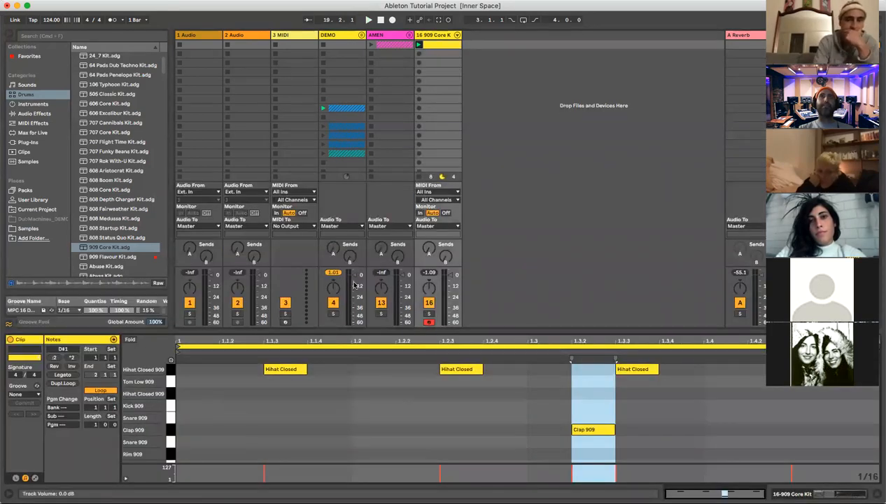
- Search the whole browser for "delay" and insert the Delay effect after the 909 Core Kit on its track
left_click(441, 36)
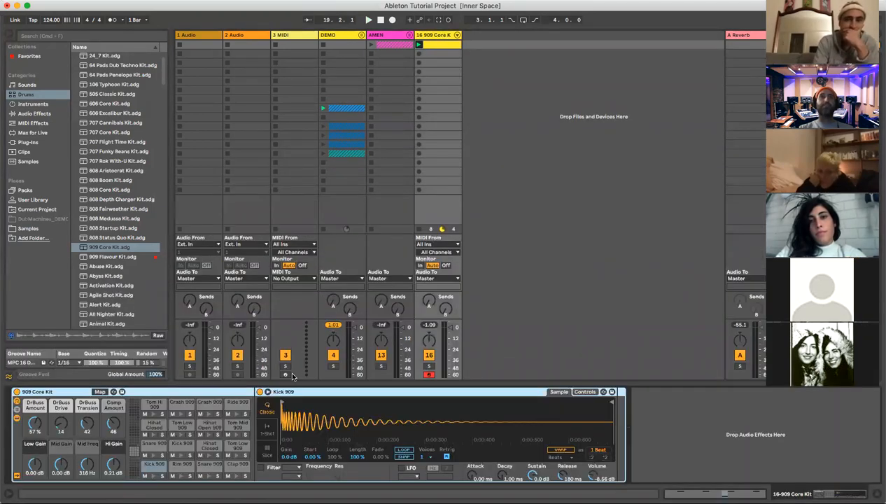
left_click(76, 37)
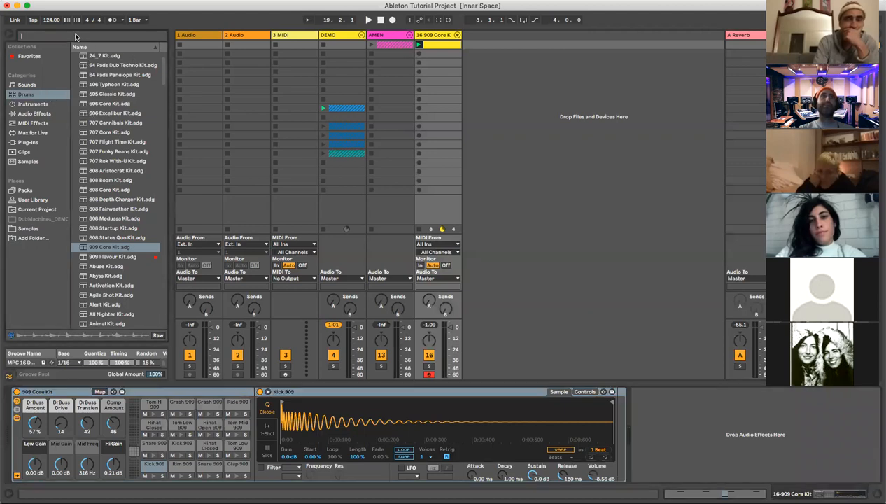
type("delay")
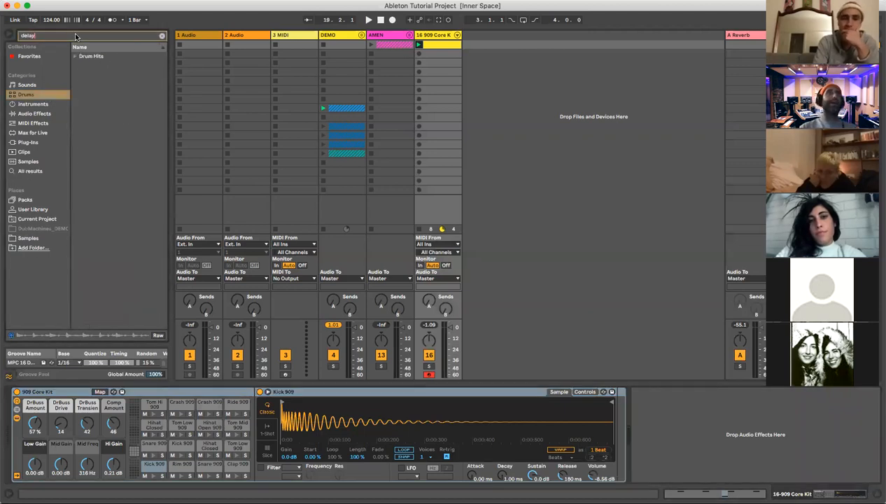
left_click(32, 172)
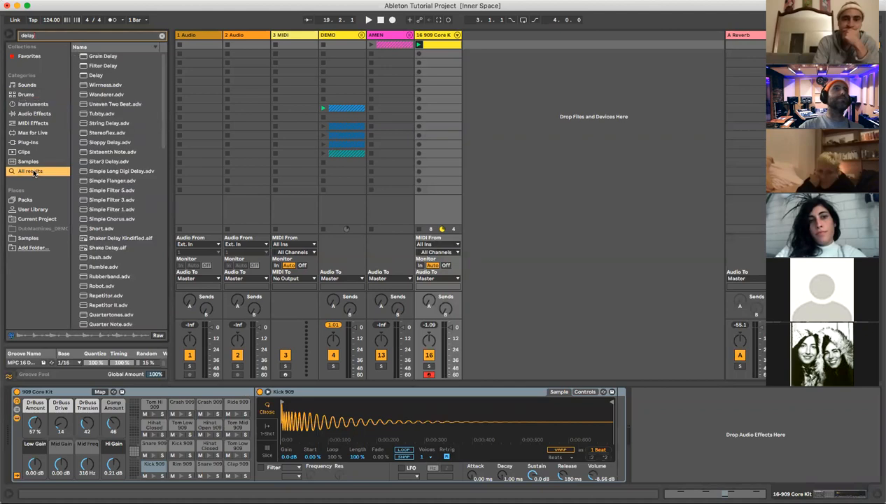
left_click(102, 74)
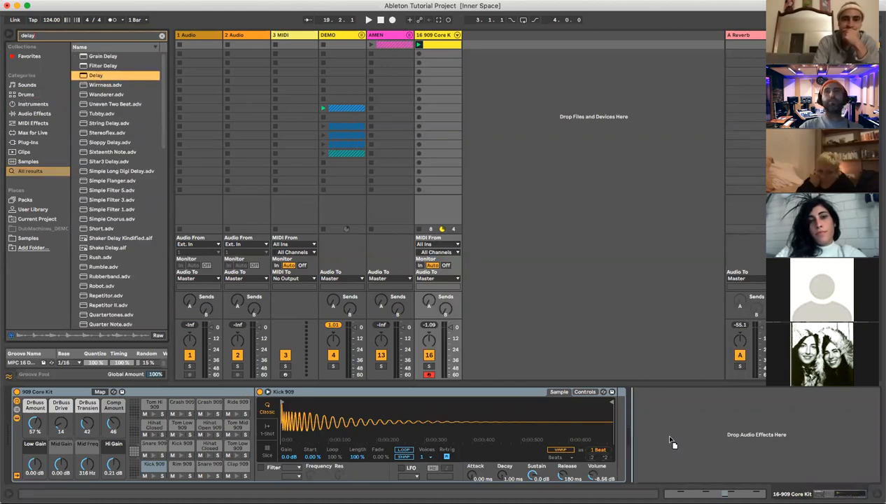
left_click_drag(606, 434, 635, 410)
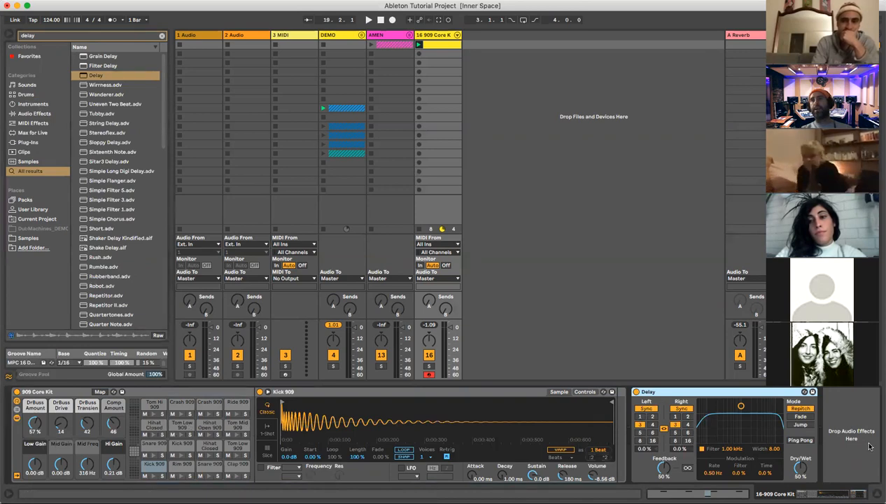
- Try to move the Delay ahead of the 909 Core Kit, then delete it from the track
left_click_drag(682, 394, 11, 401)
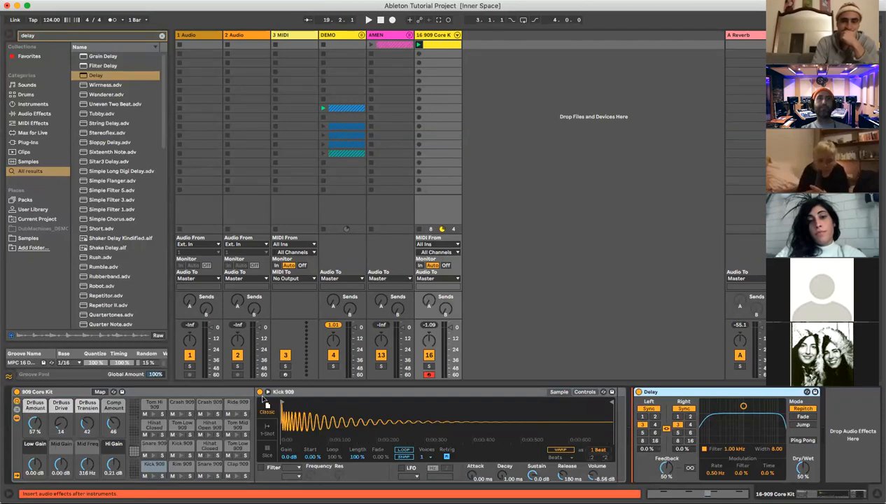
left_click_drag(265, 401, 704, 421)
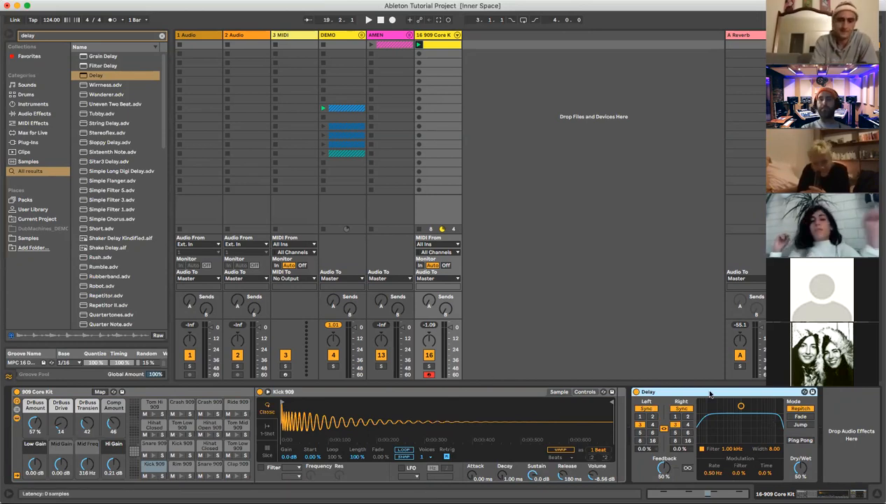
key("Delete")
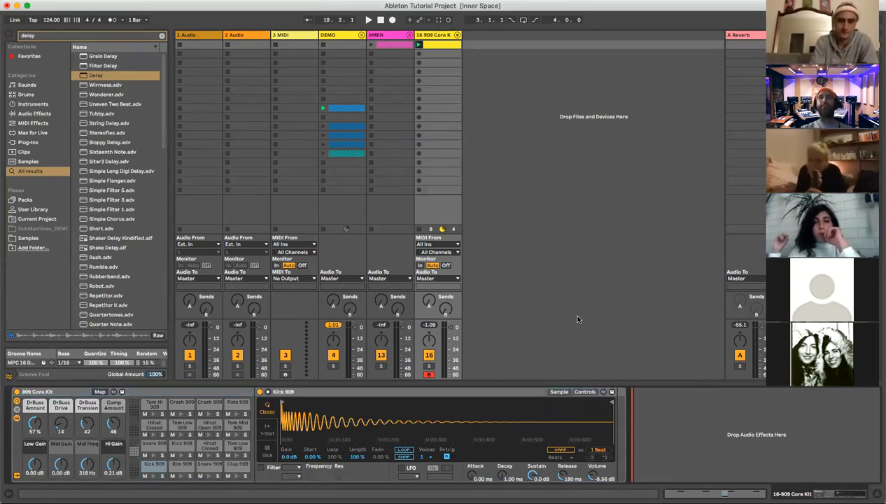
- Compare the device chain of the 909 Core Kit track with the effects on the Reverb and Delay return tracks
left_click(439, 35)
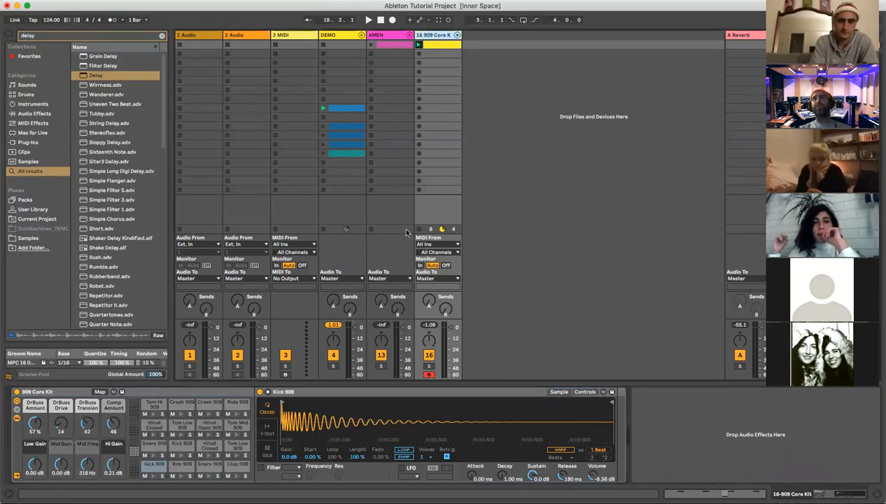
left_click(760, 36)
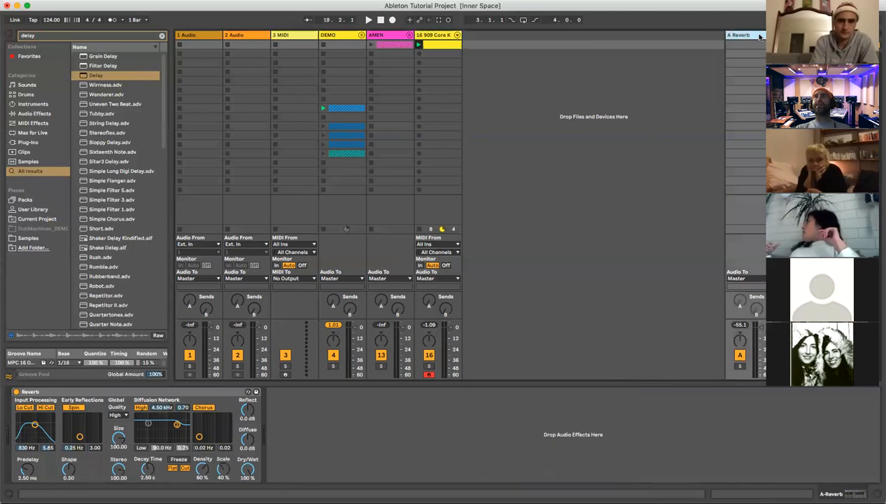
left_click(787, 36)
left_click(754, 37)
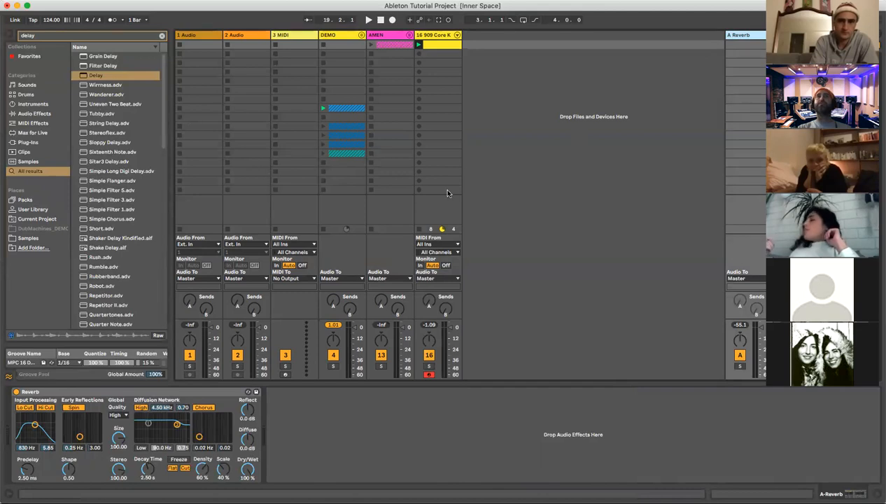
left_click(439, 34)
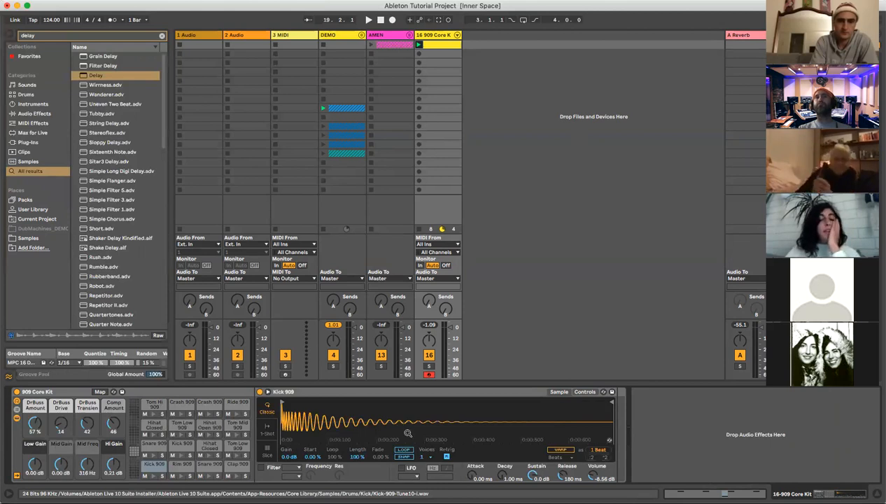
left_click(380, 20)
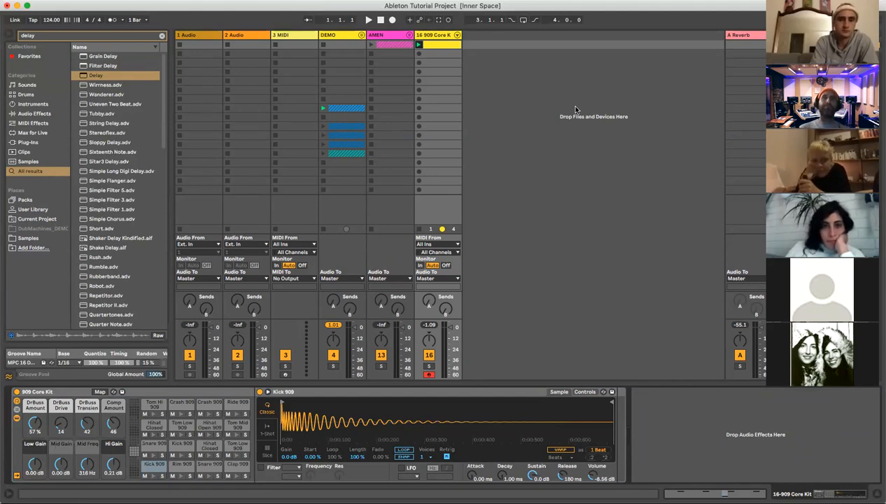
left_click(754, 36)
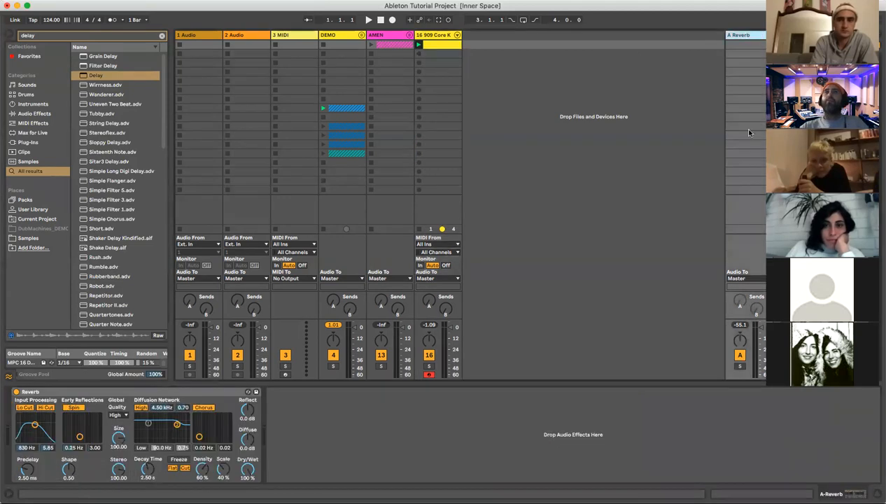
left_click(789, 36)
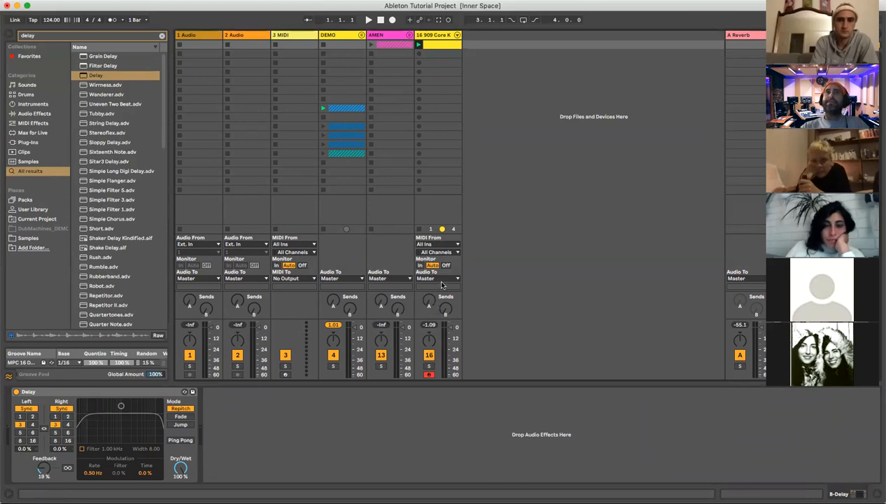
left_click(445, 35)
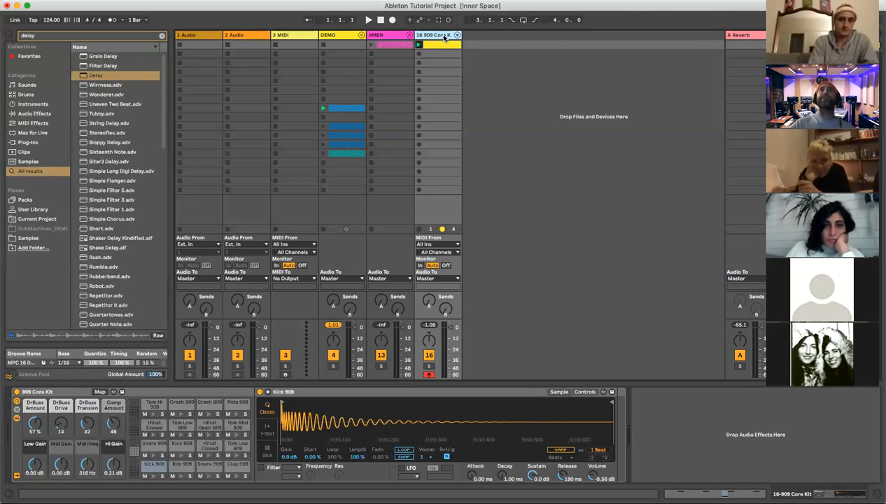
left_click(746, 35)
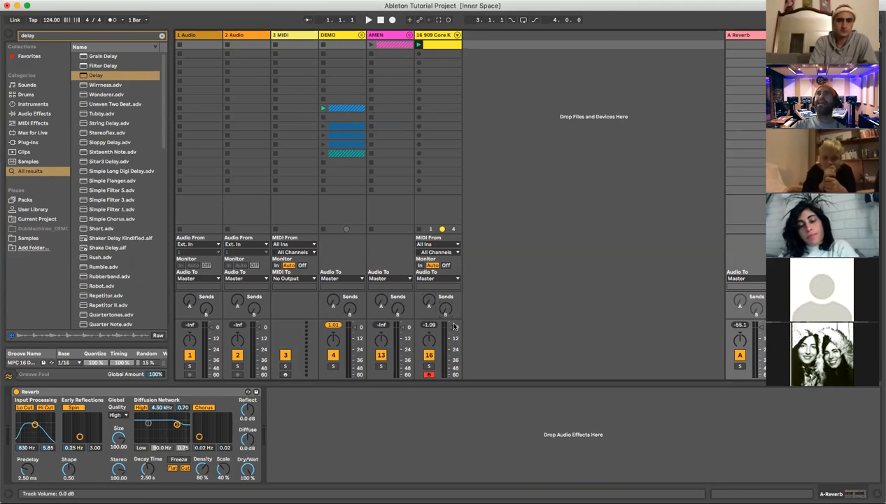
left_click(757, 35)
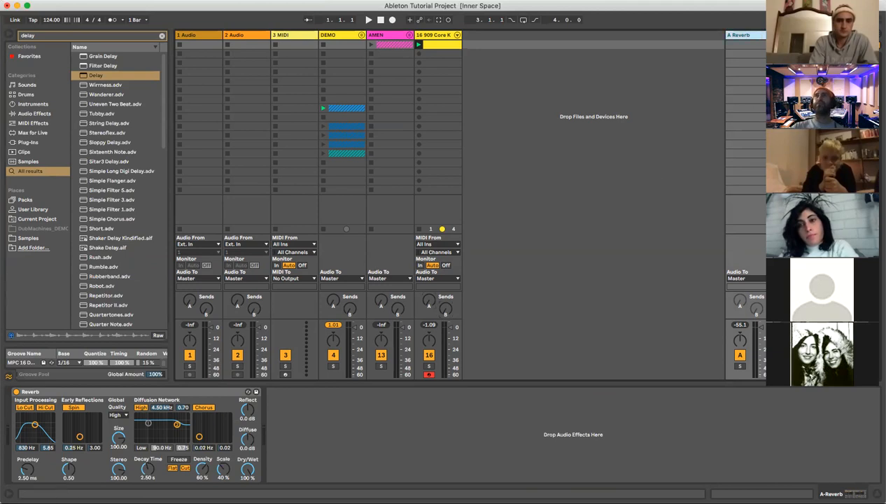
left_click(792, 35)
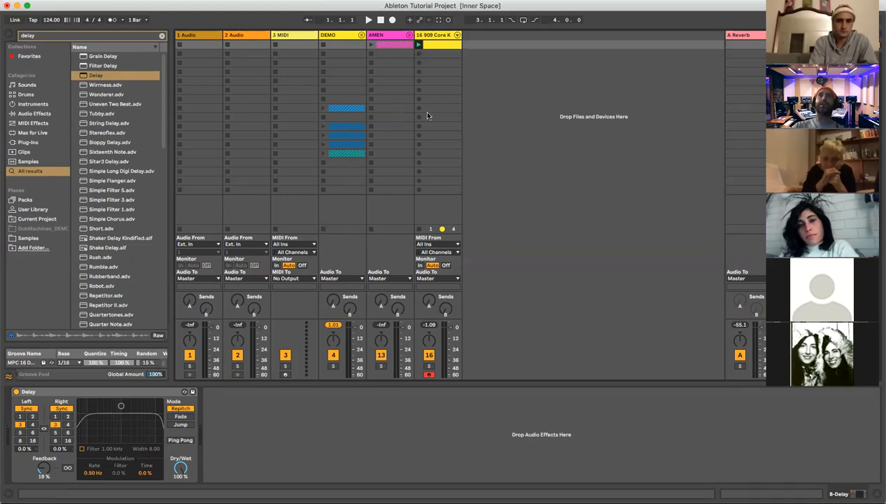
- Launch the 909 Core Kit clip and audition the track's volume and its send to the Reverb return
left_click(419, 45)
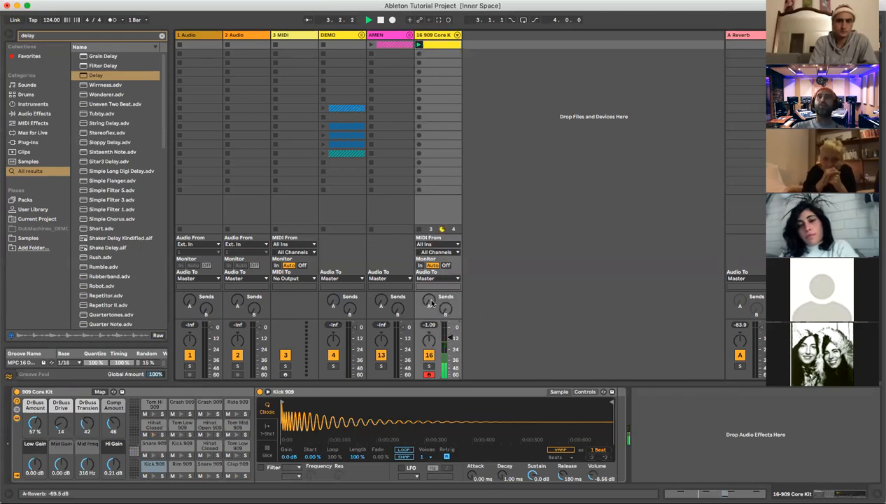
left_click_drag(450, 338, 449, 333)
left_click_drag(428, 302, 429, 300)
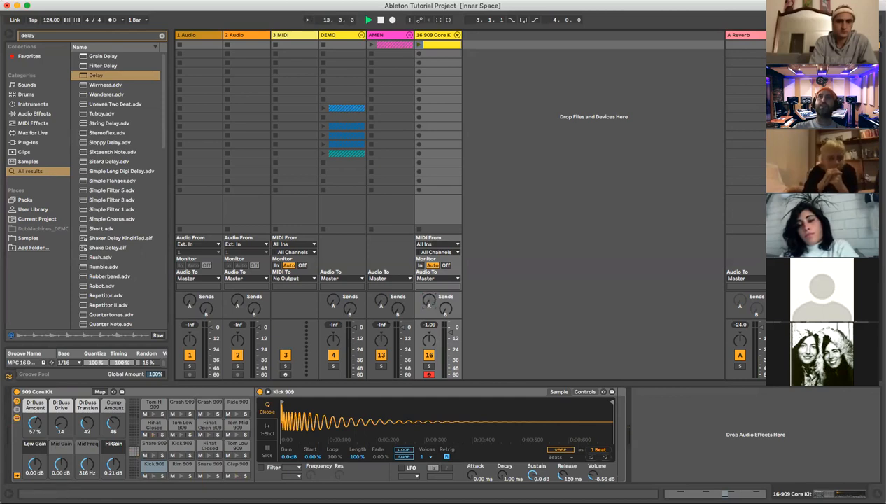
- Lower the Dry/Wet of the Reverb on return track A to about 17%, keeping the drum track's Reverb send off
left_click(740, 35)
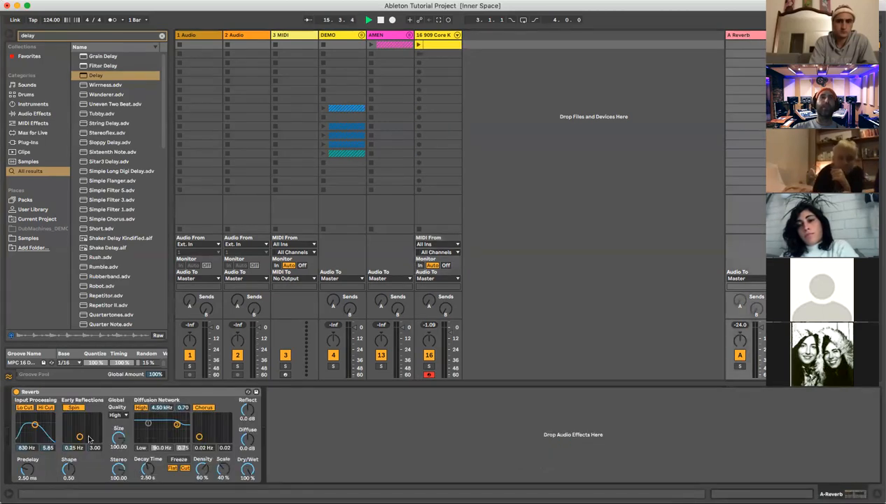
mouse_move(246, 471)
left_mouse_down()
mouse_move(246, 493)
mouse_move(246, 471)
left_mouse_up()
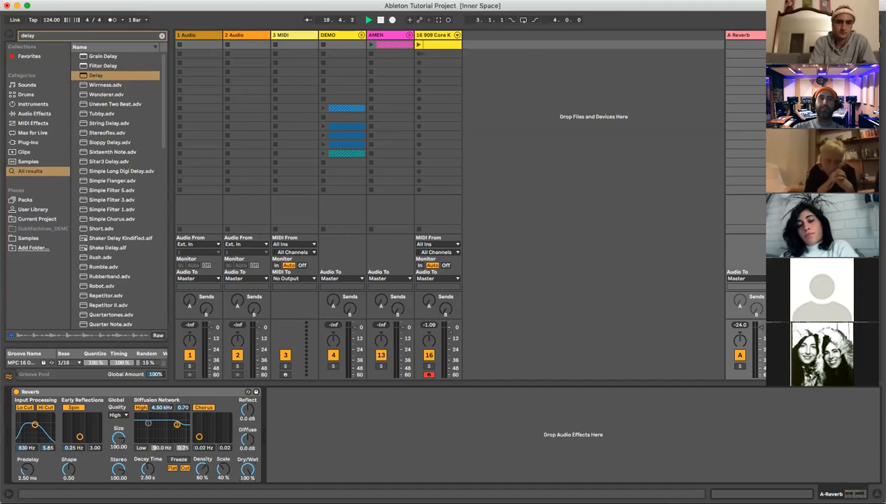
mouse_move(246, 470)
left_mouse_down()
mouse_move(246, 486)
mouse_move(247, 476)
left_mouse_up()
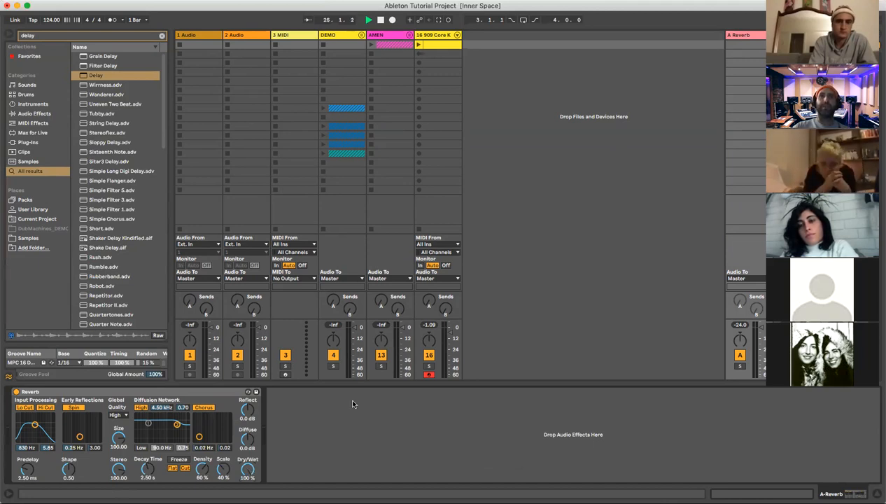
mouse_move(429, 301)
left_mouse_down()
mouse_move(428, 270)
mouse_move(429, 308)
left_mouse_up()
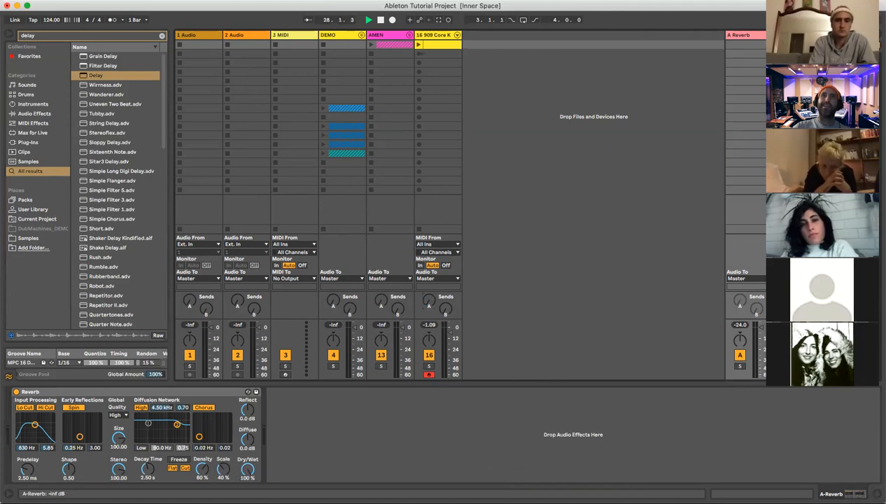
left_click_drag(247, 470, 246, 483)
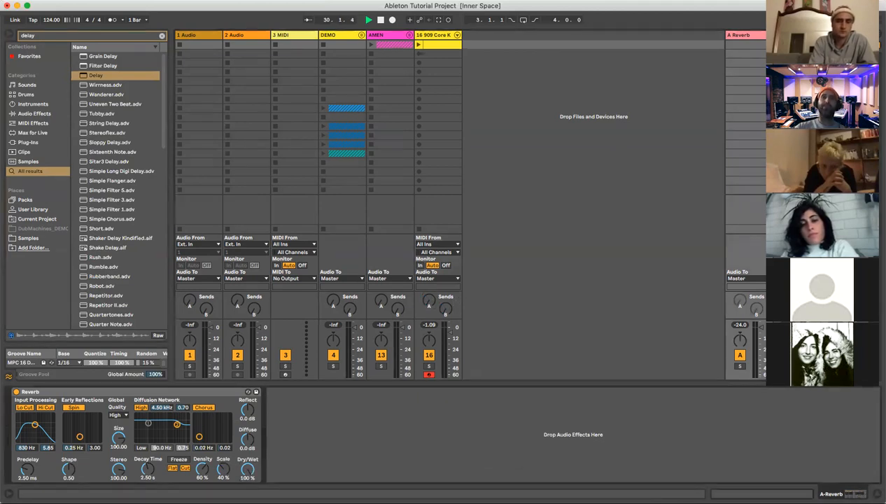
left_click_drag(249, 472, 249, 485)
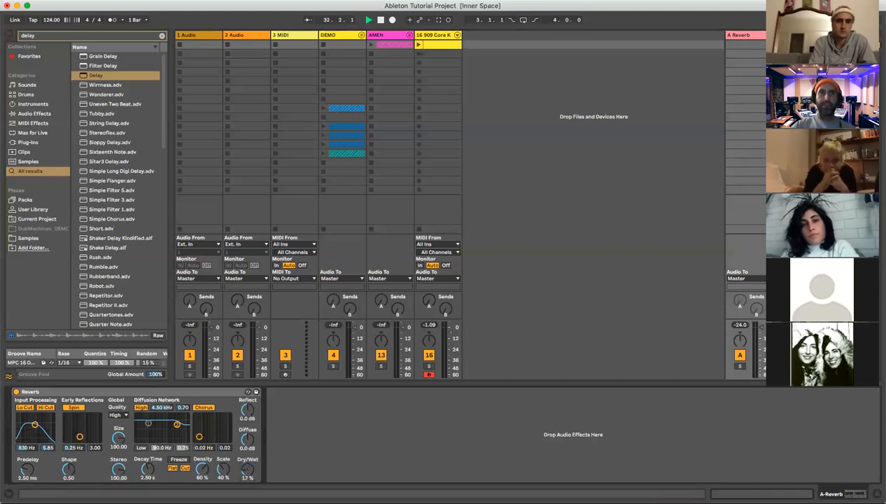
- Play the drum clip with its Reverb send fully up while raising the Reverb's Dry/Wet to 100%
left_click_drag(432, 304, 432, 234)
left_click(417, 45)
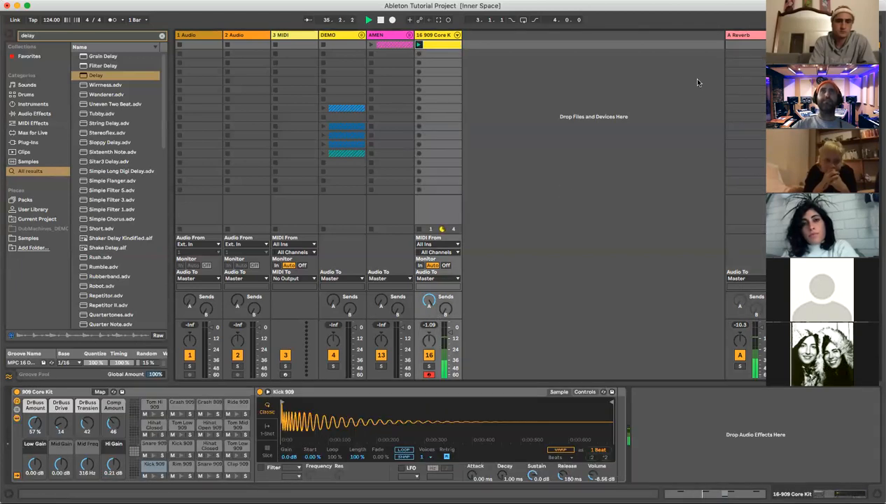
left_click(739, 35)
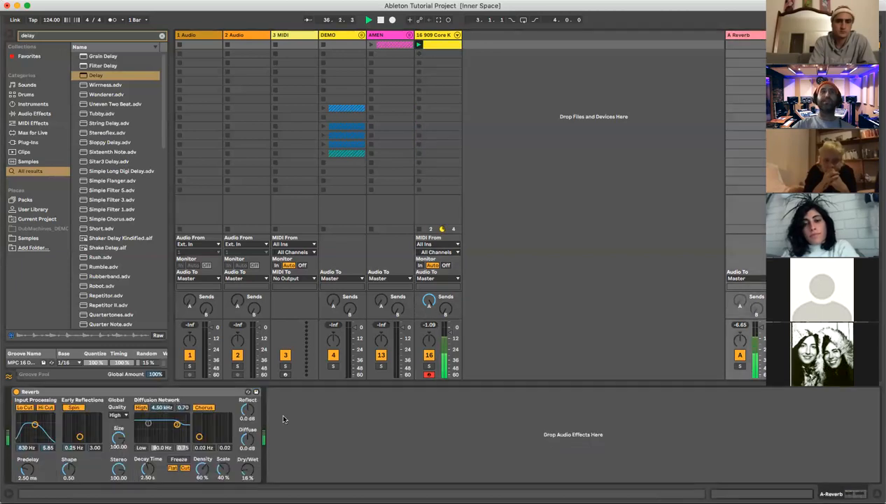
left_click_drag(248, 469, 247, 392)
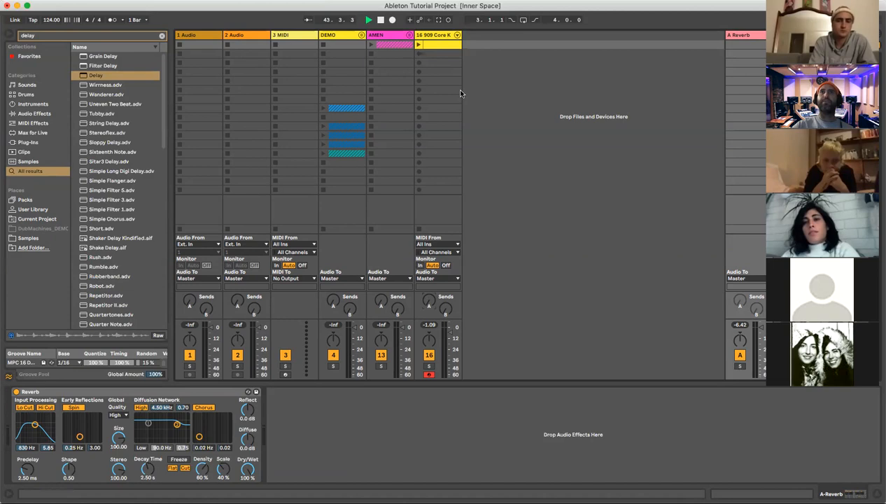
- Play the 909 Core Kit clip while raising the track's Delay send to about -17.6 dB and adding some Reverb send
left_click(419, 45)
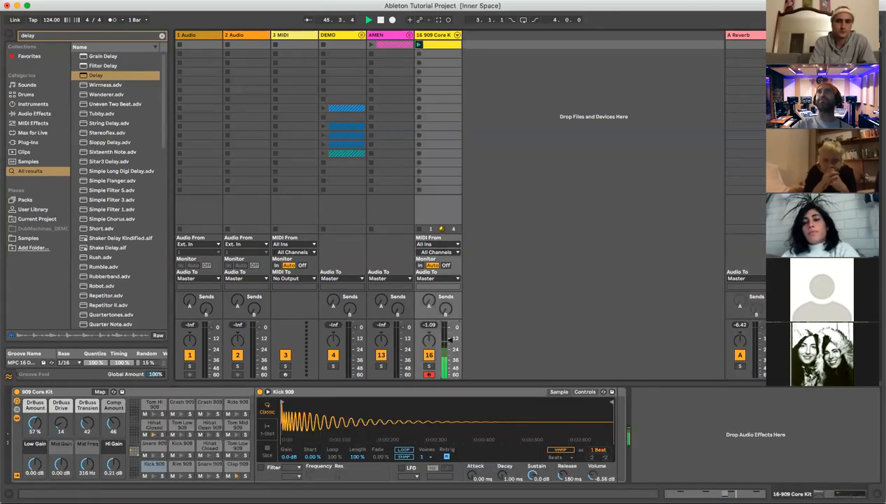
left_click(792, 35)
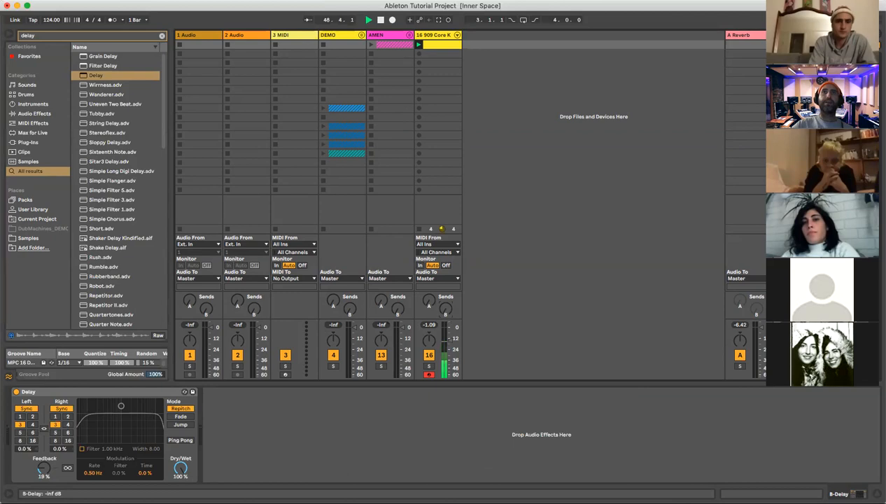
left_click_drag(445, 308, 445, 303)
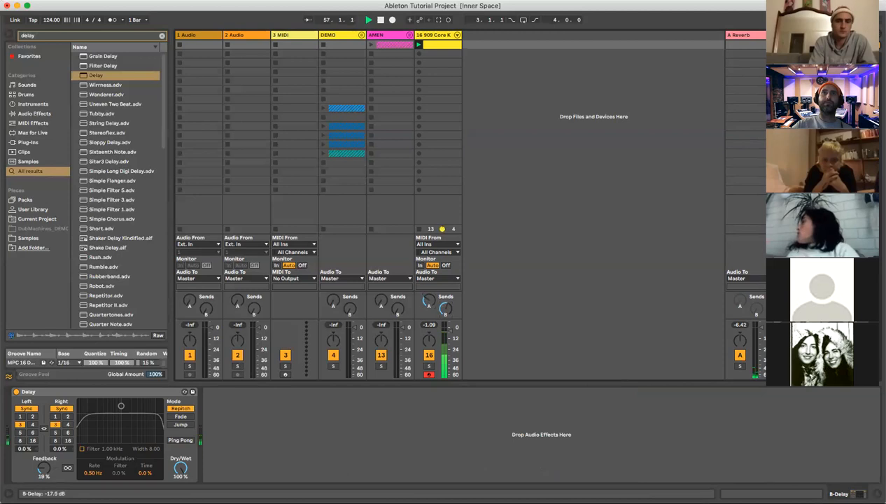
- Expand the DEMO group, audition the upper KICK clip together with the drums, and stop playback
left_click(361, 36)
left_click(515, 113)
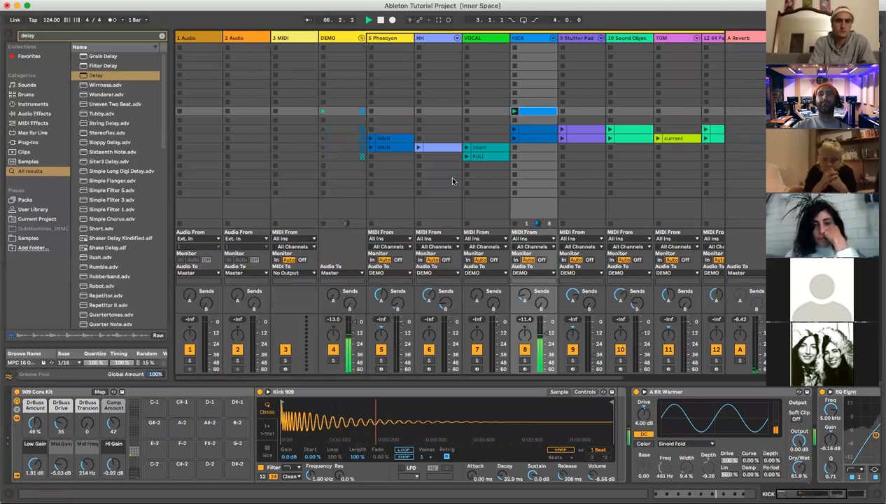
left_click(381, 20)
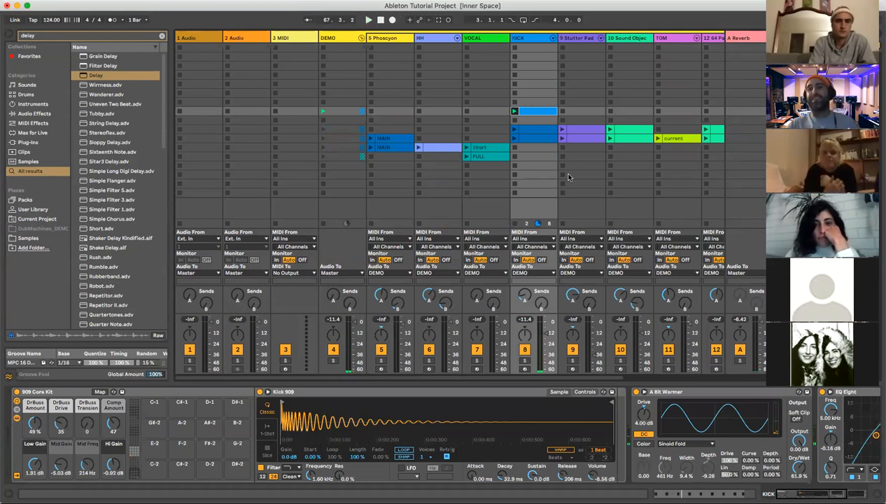
- Review the Reverb and Delay return tracks and the send settings across the DEMO group's tracks, and collapse the group
left_click(747, 37)
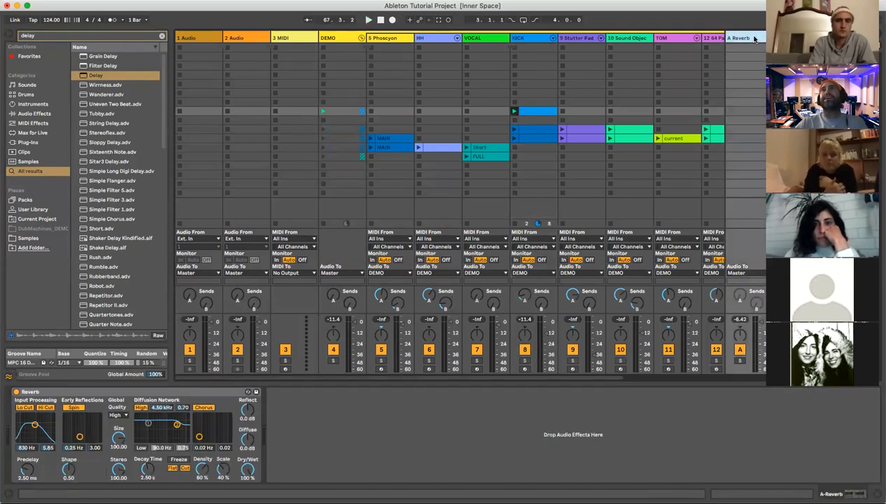
left_click(788, 38)
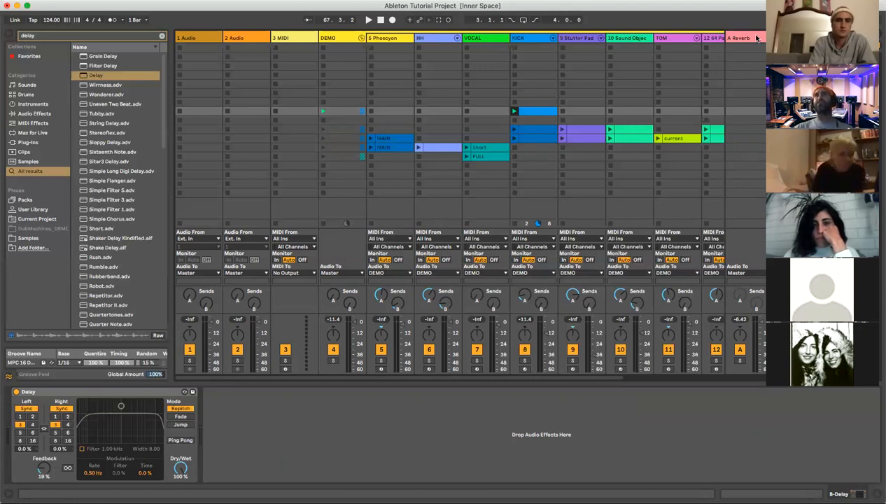
left_click(671, 38)
key("Right")
key("Right")
key("Right")
key("Right")
key("Right")
key("Right")
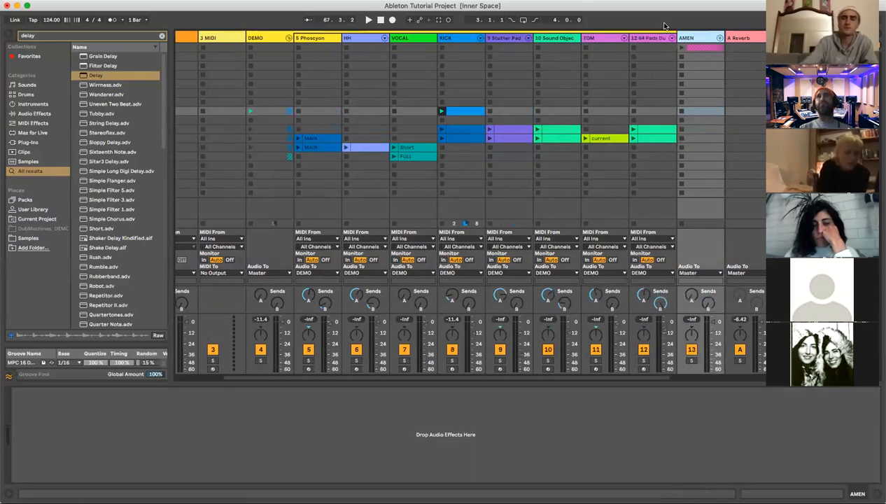
key("Left")
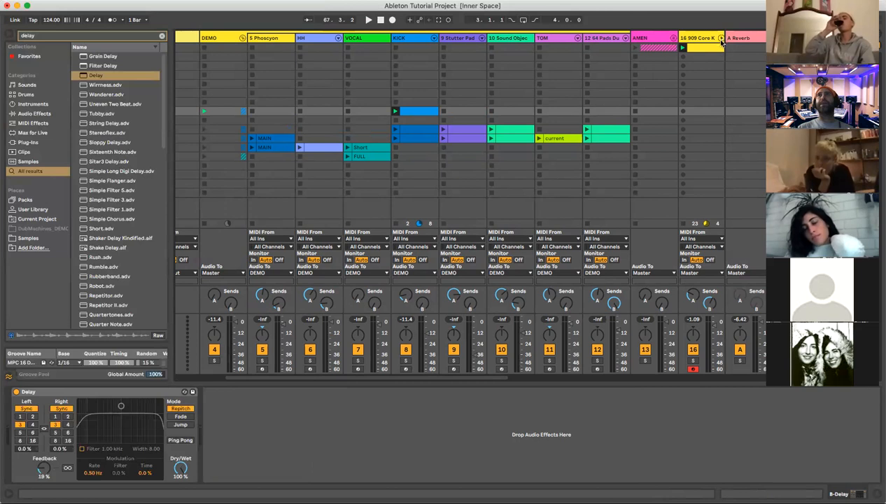
left_click(242, 38)
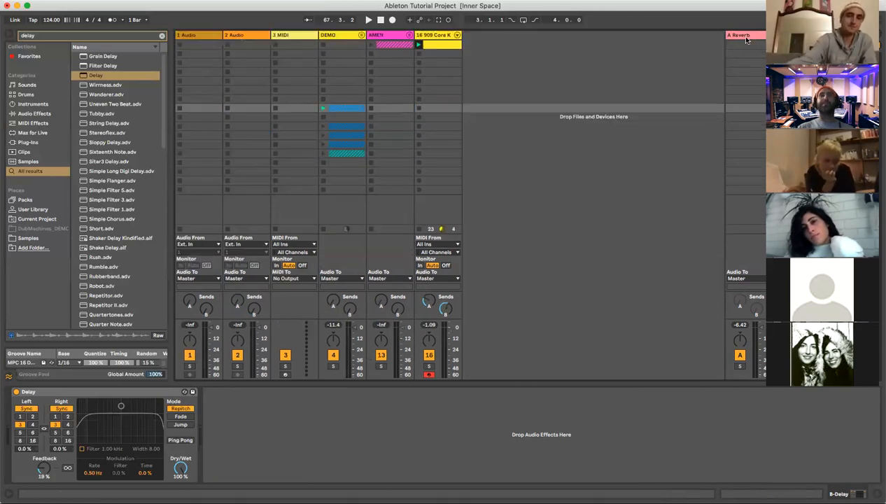
- Insert a Delay as an audio effect after the drum rack on the 909 Core Kit track
left_click(432, 43)
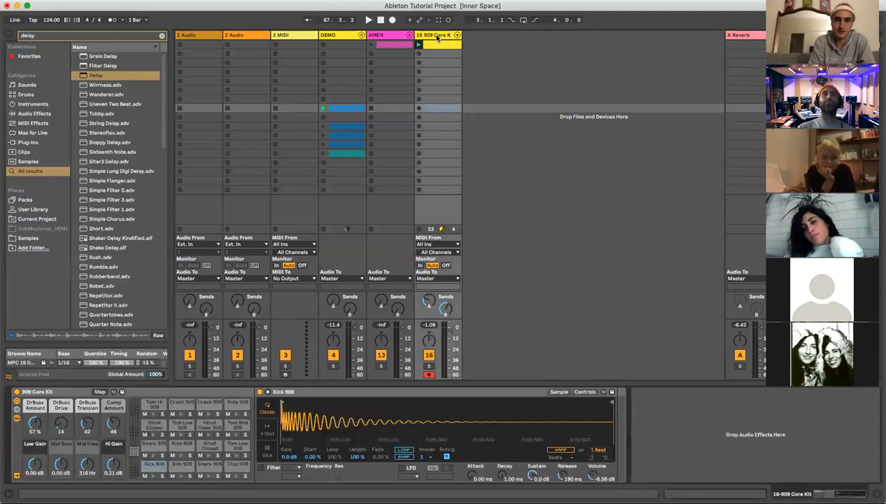
left_click(91, 75)
left_click_drag(348, 226, 671, 405)
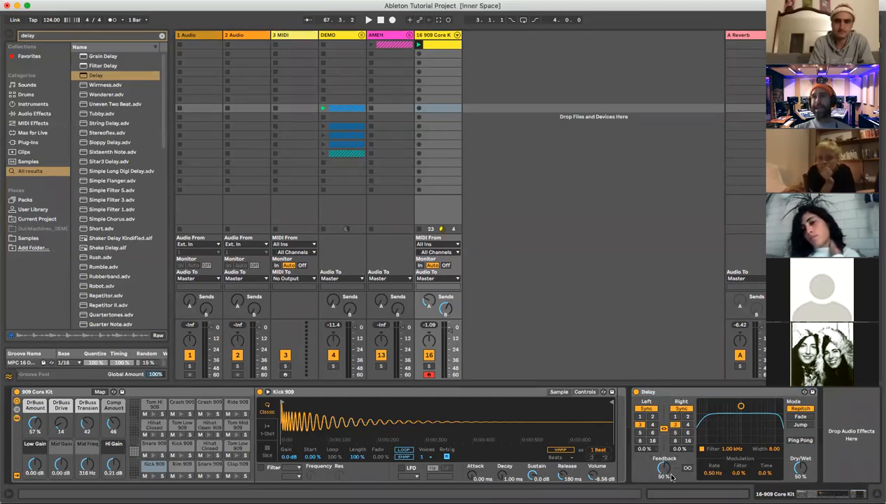
- With only the drum clip playing, lower the inserted Delay's Feedback to 18% and its Dry/Wet to 25%
left_click(420, 45)
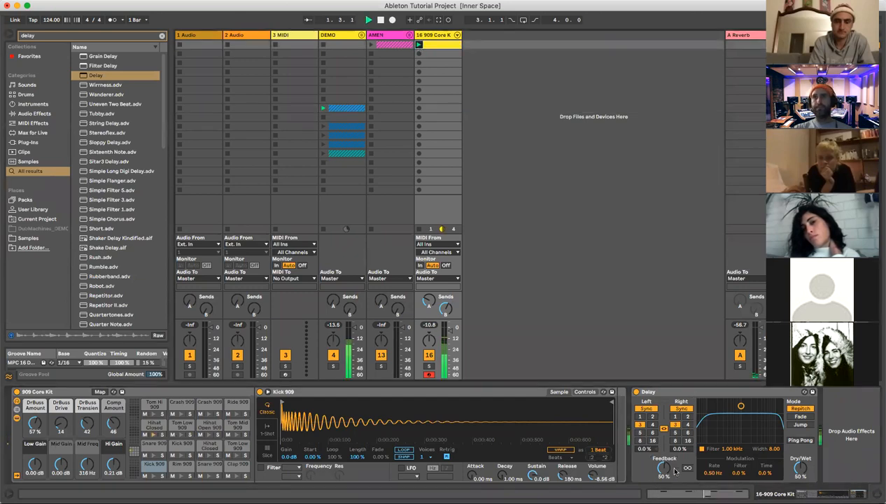
mouse_move(661, 472)
left_mouse_down()
mouse_move(664, 463)
mouse_move(687, 466)
mouse_move(664, 465)
mouse_move(663, 475)
left_mouse_up()
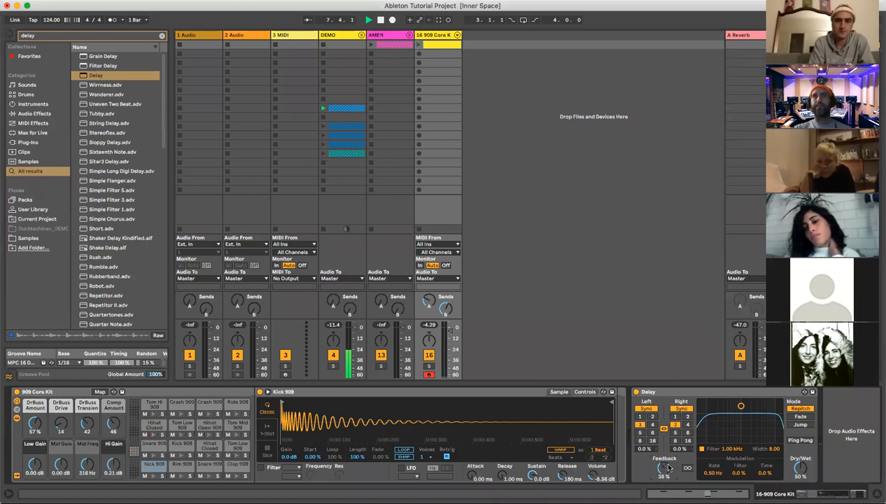
left_click(323, 189)
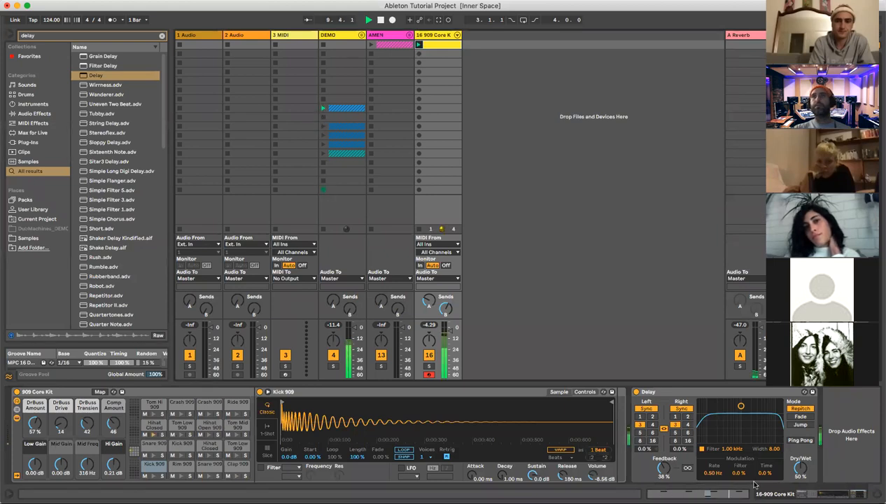
left_click_drag(663, 468, 663, 475)
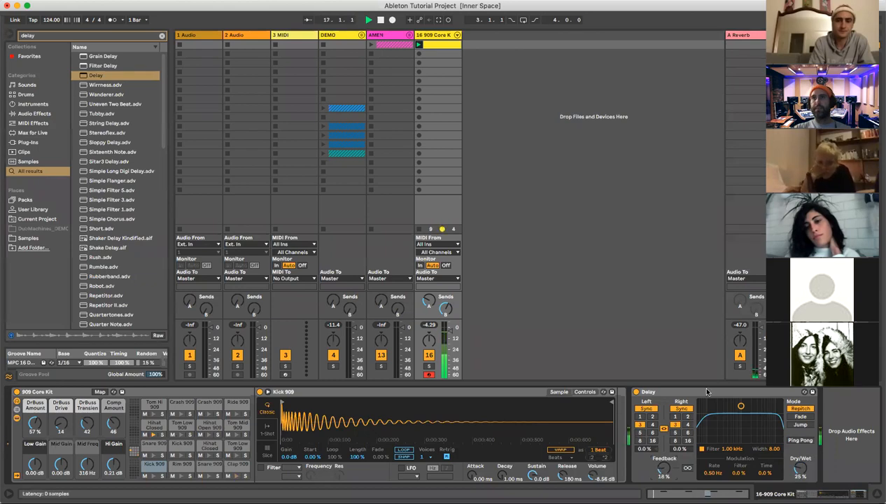
- Audition the inserted Delay at synced times of 1, 2 and 4 sixteenths, keeping 4, and set its Feedback to 23%
left_click(639, 416)
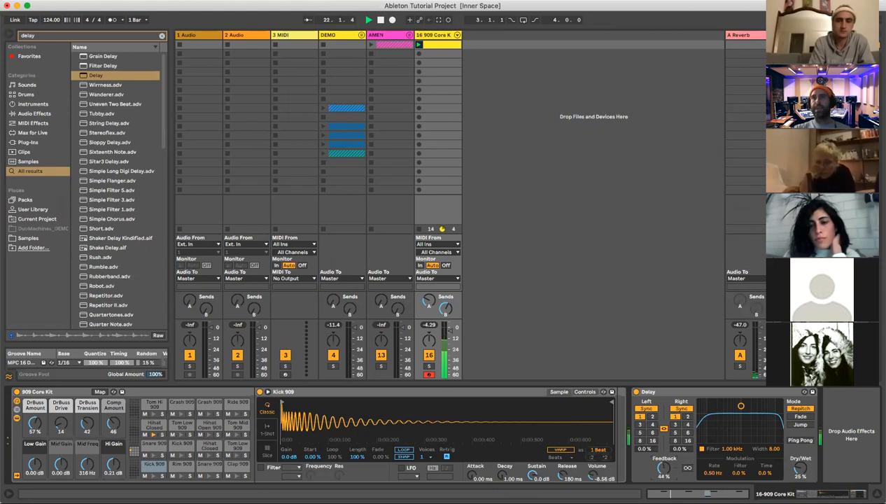
left_click(653, 416)
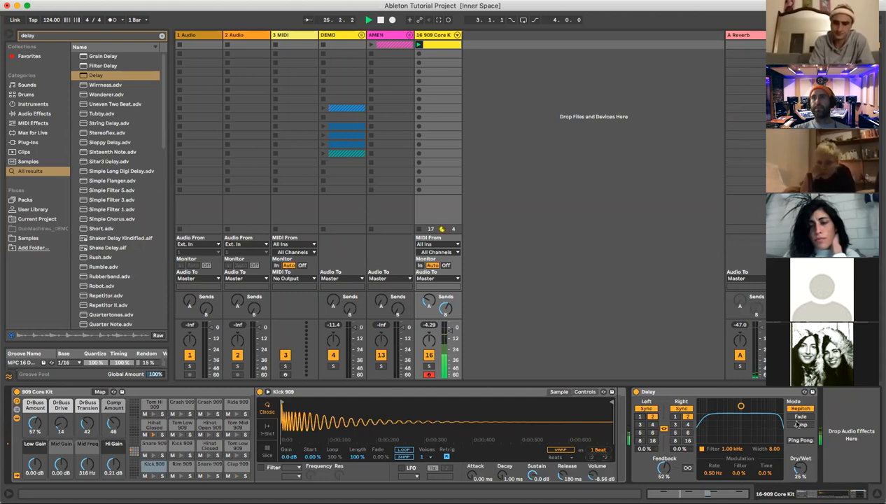
left_click(652, 424)
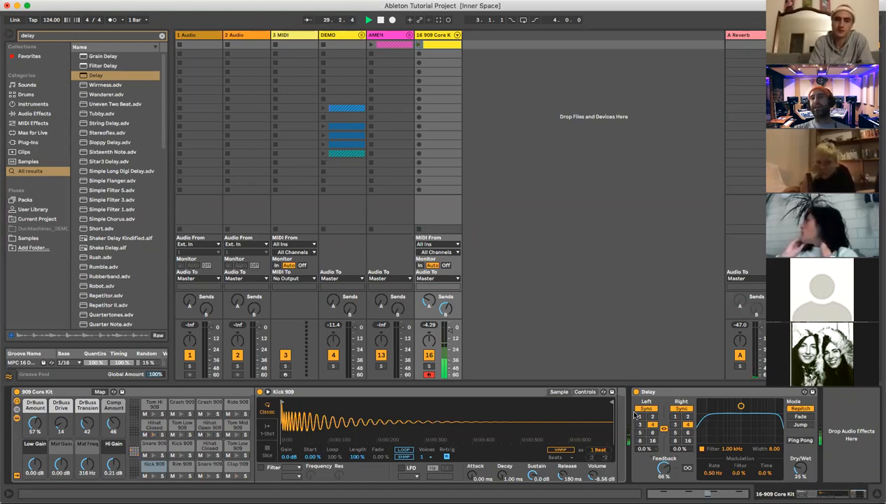
left_click_drag(663, 468, 663, 498)
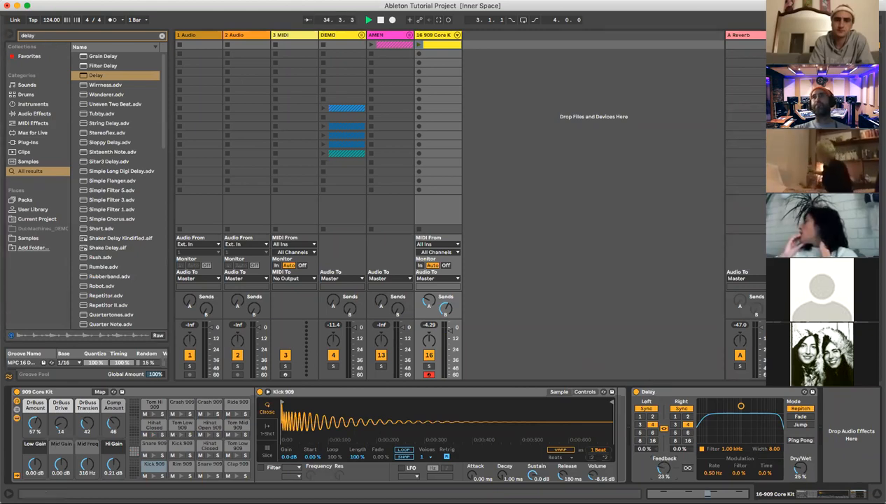
- Compare the Reverb and Delay return tracks and turn both sends of the 909 Core Kit track fully down
left_click(741, 35)
left_click(784, 36)
left_click(759, 37)
left_click(784, 36)
left_click(760, 38)
left_click(784, 36)
left_click(758, 37)
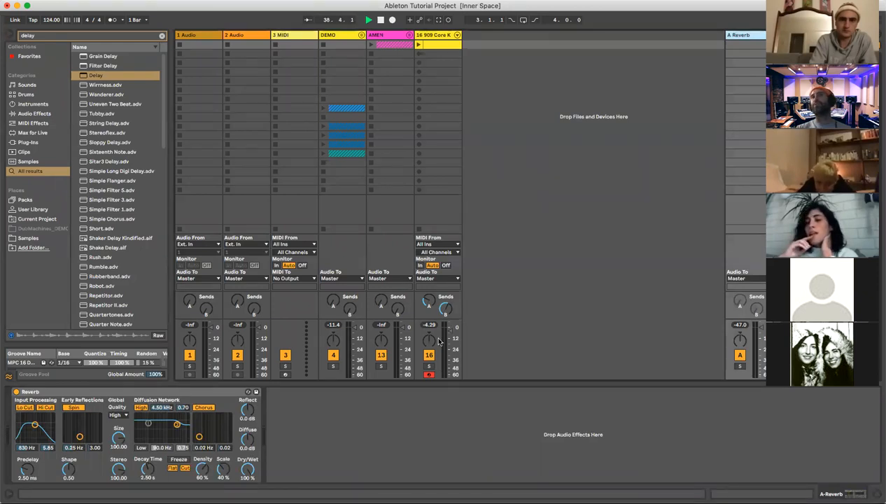
left_click_drag(428, 301, 434, 302)
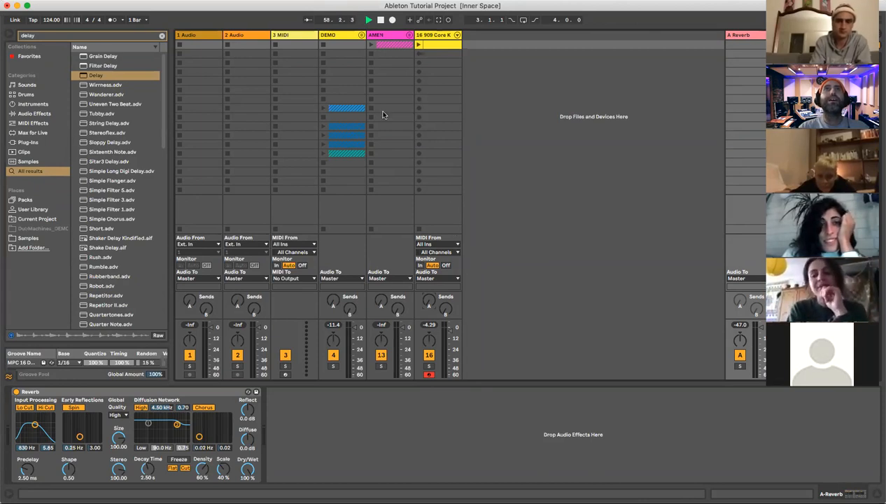
left_click(343, 90)
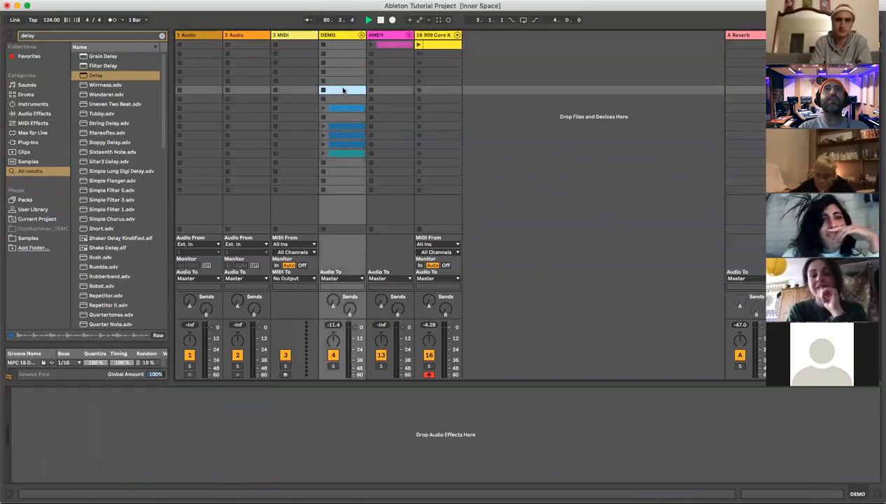
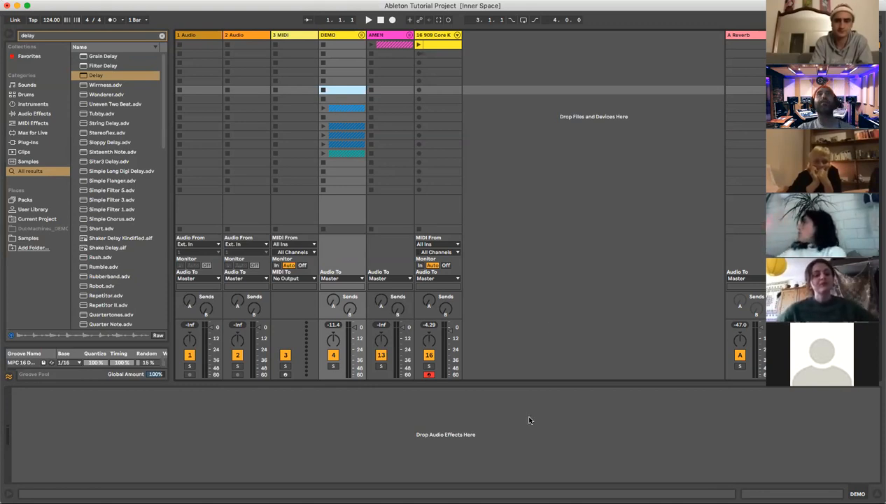
- Open the notes of the 909 Core Kit clip and play it while looking through its drum lanes
left_click(440, 45)
scroll(231, 426, "up", 5)
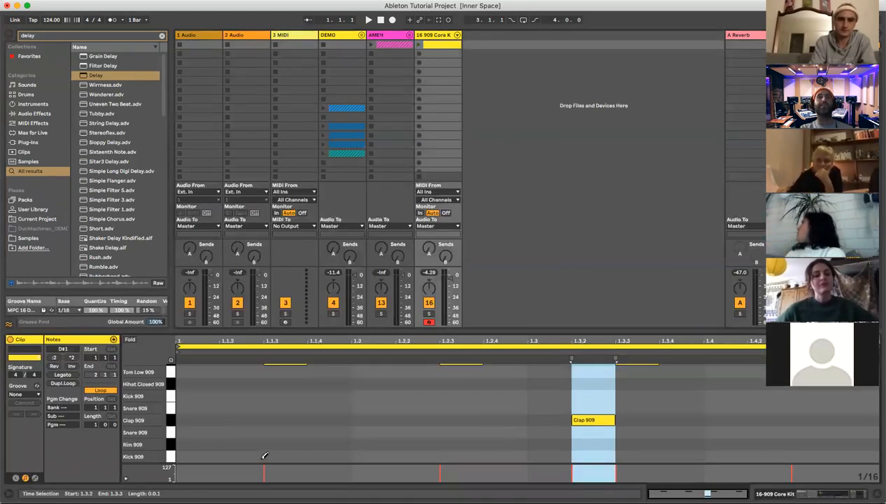
left_click(418, 44)
scroll(414, 396, "down", 4)
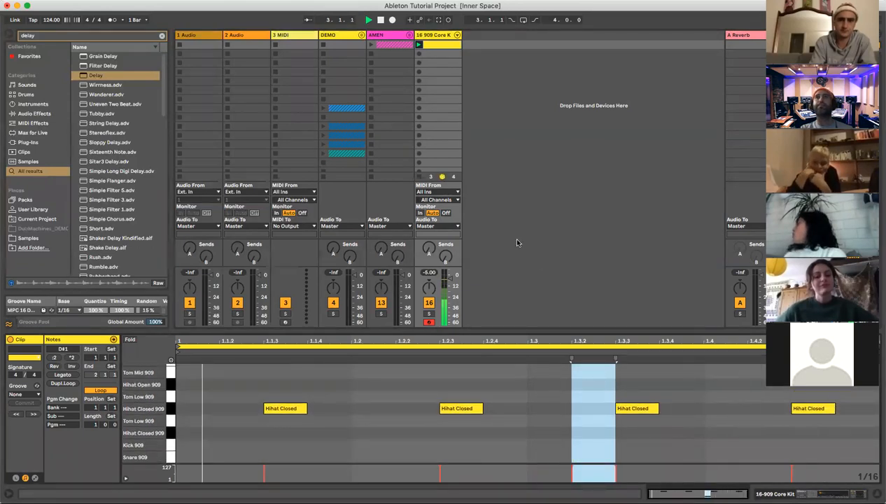
- Show the 909 Core Kit track's device chain and adjust the track volume to about -3.7 dB
left_click(447, 36)
double_click(449, 36)
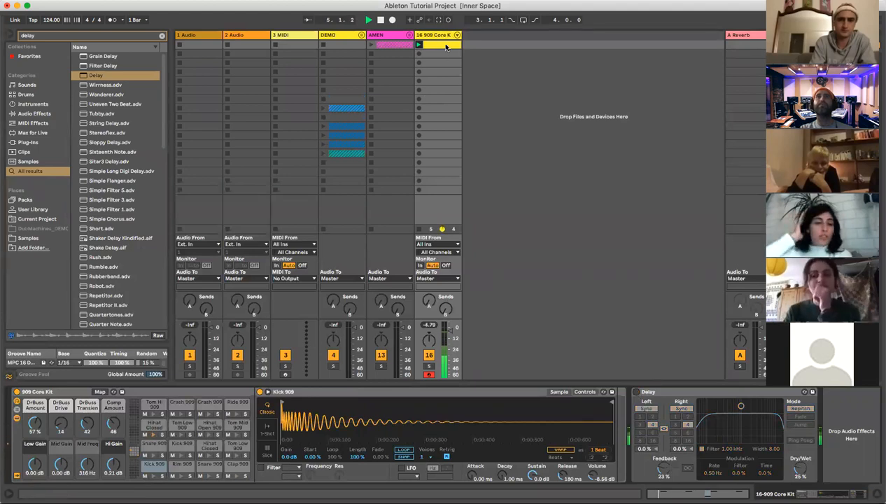
right_click(450, 332)
left_click(450, 330)
left_click_drag(449, 336, 450, 331)
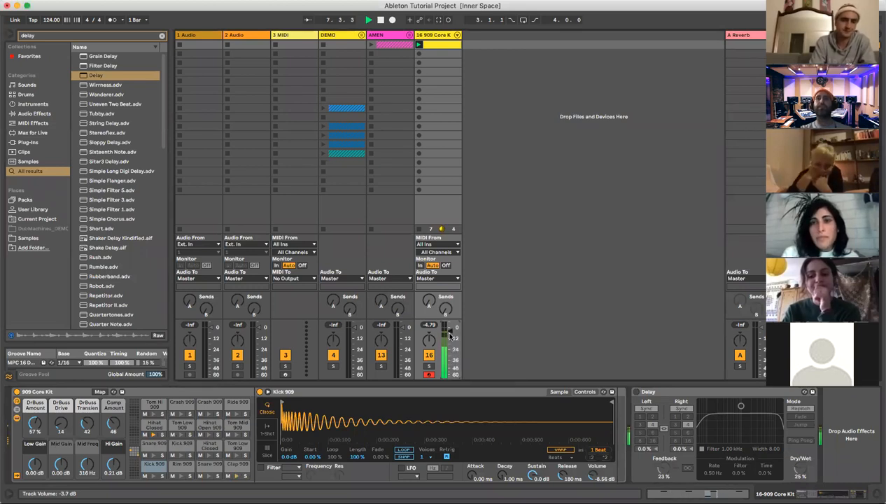
- Open the drum clip in an enlarged note editor and lower the velocity of all closed hi-hat notes to 33
double_click(446, 45)
left_click_drag(425, 332, 412, 176)
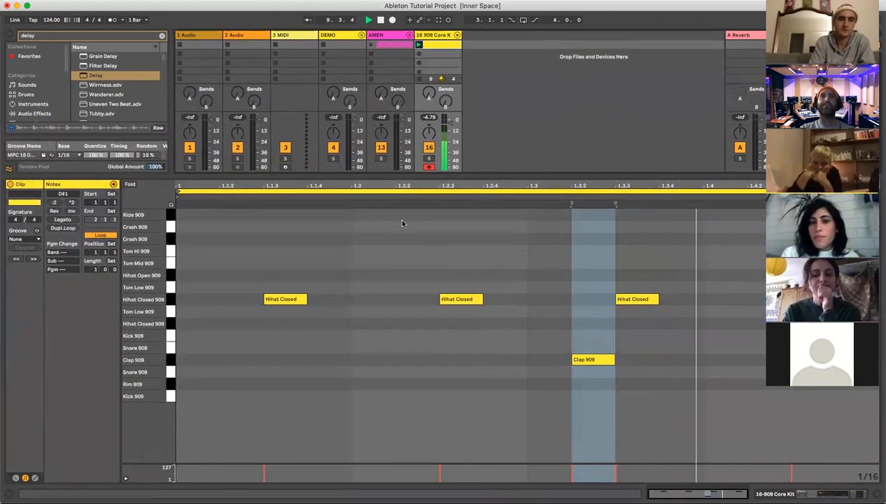
left_click(178, 299)
left_click(172, 299)
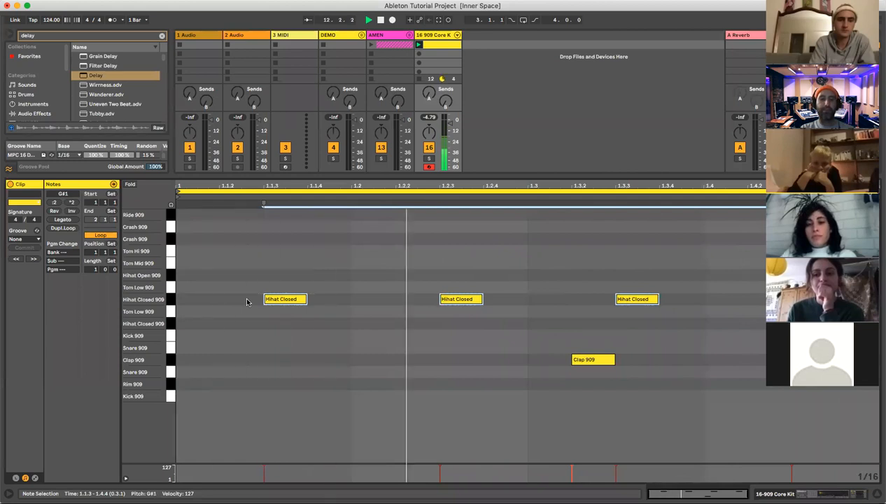
left_click(280, 299)
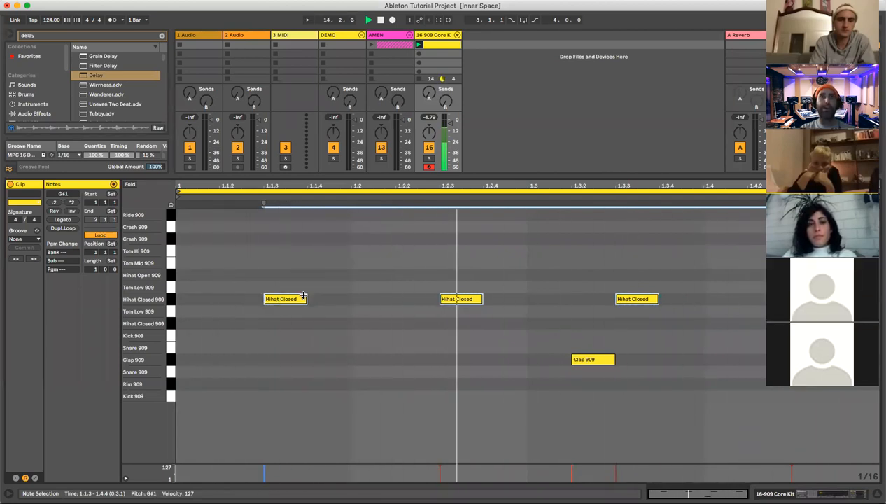
left_click_drag(475, 300, 475, 358)
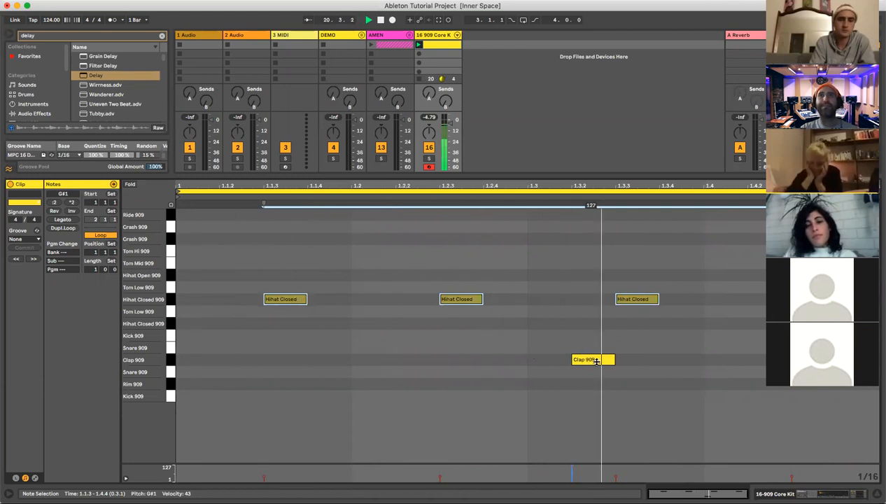
left_click_drag(290, 297, 291, 305)
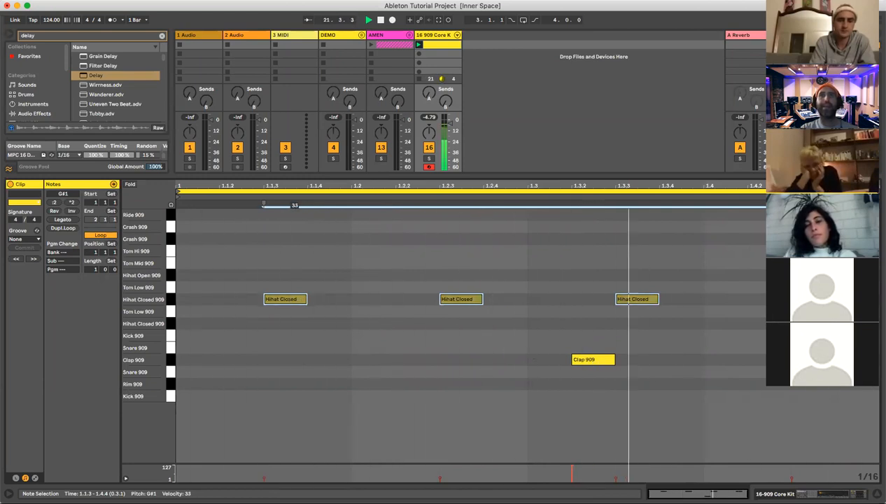
left_click(357, 297)
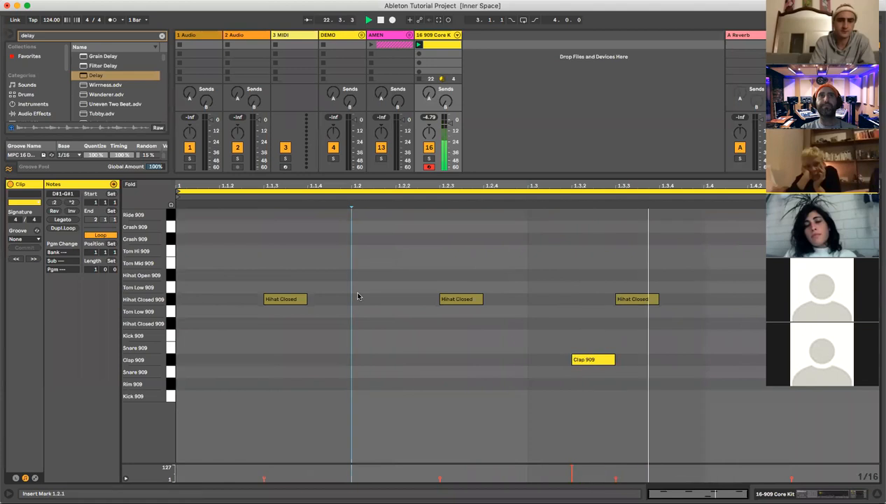
- Raise the velocity of the first closed hi-hat note to 127
left_click(264, 477)
left_click_drag(285, 299, 284, 233)
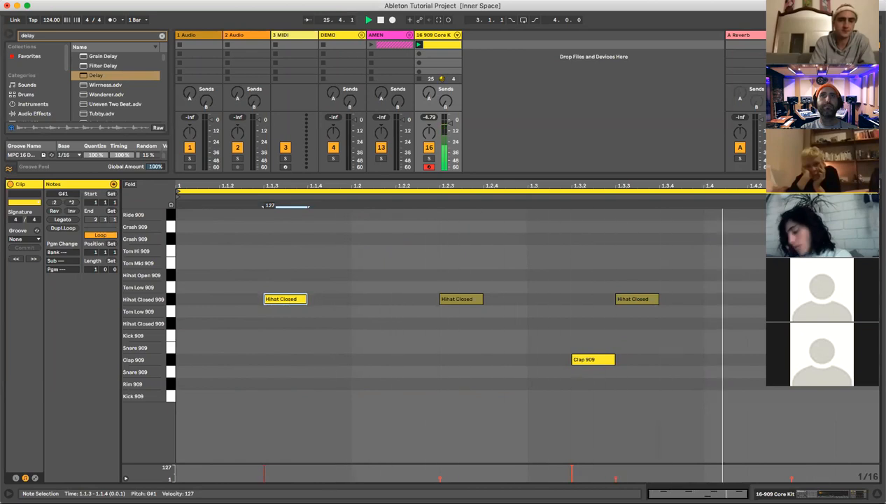
- Lower the velocity of the first closed hi-hat note to about 53
left_click_drag(285, 233, 285, 282)
left_click_drag(264, 472, 265, 474)
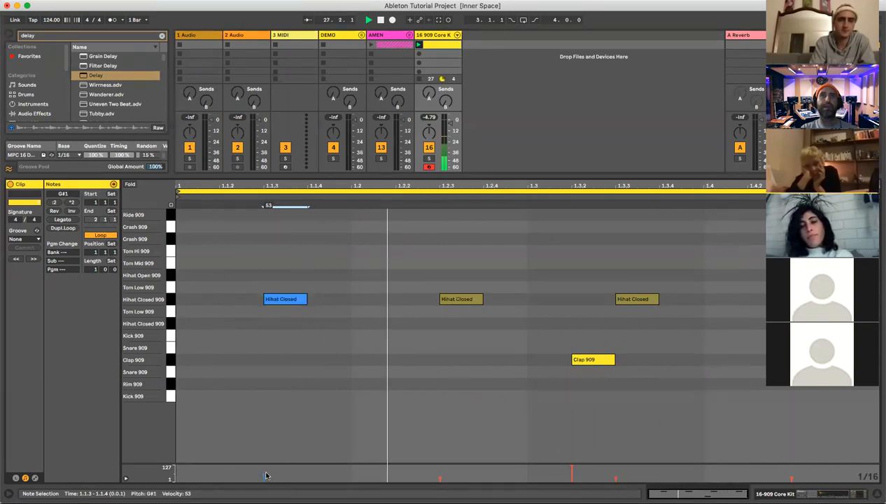
- Add closed hi-hat notes at 1.3.2 and 1.3.4 with velocity 127 and one at 1.4.1 with velocity 34
double_click(593, 300)
left_click_drag(594, 299, 593, 234)
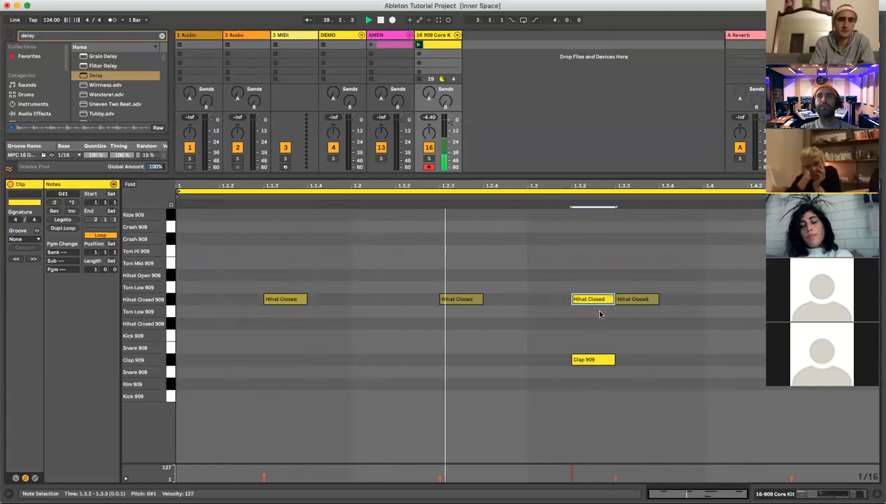
double_click(691, 300)
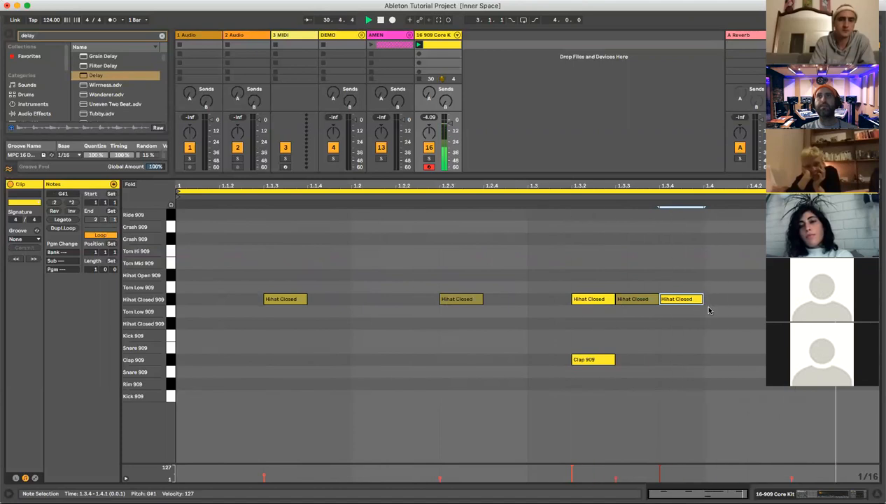
double_click(727, 299)
left_click_drag(727, 299, 733, 322)
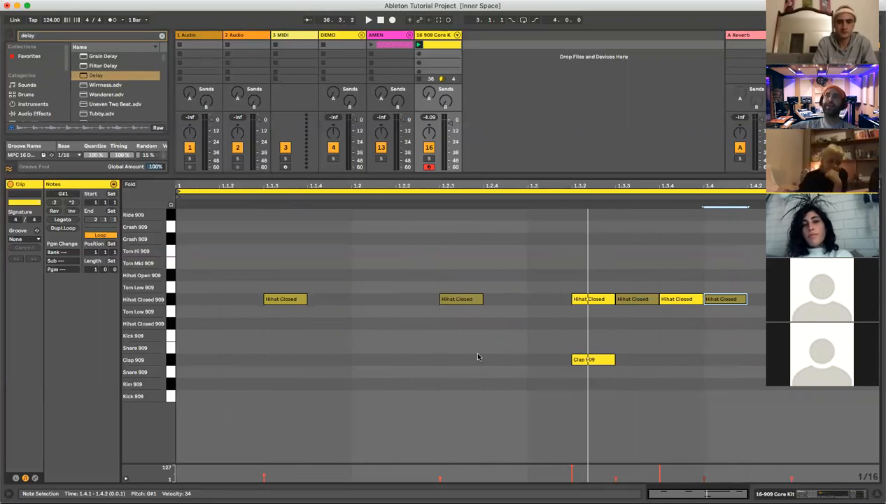
- Demonstrate velocity on the Clap 909 note by lowering it to about 58 and raising it back to full
left_click(599, 358)
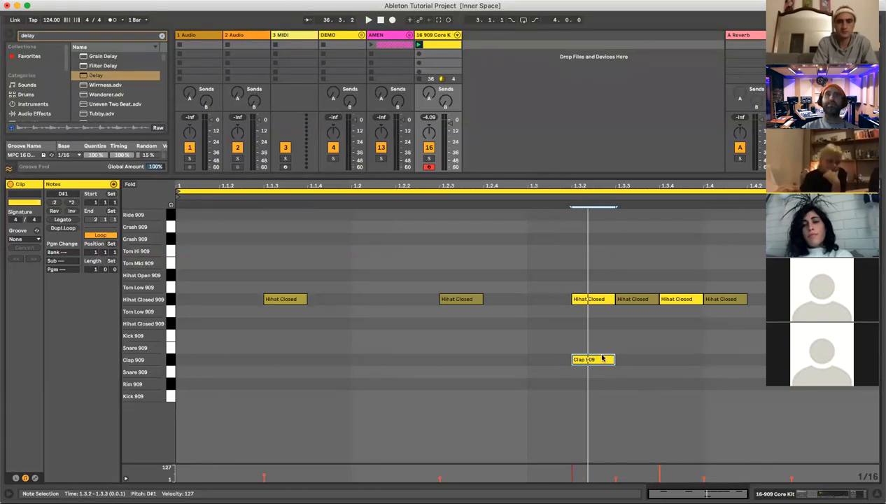
left_click(638, 358)
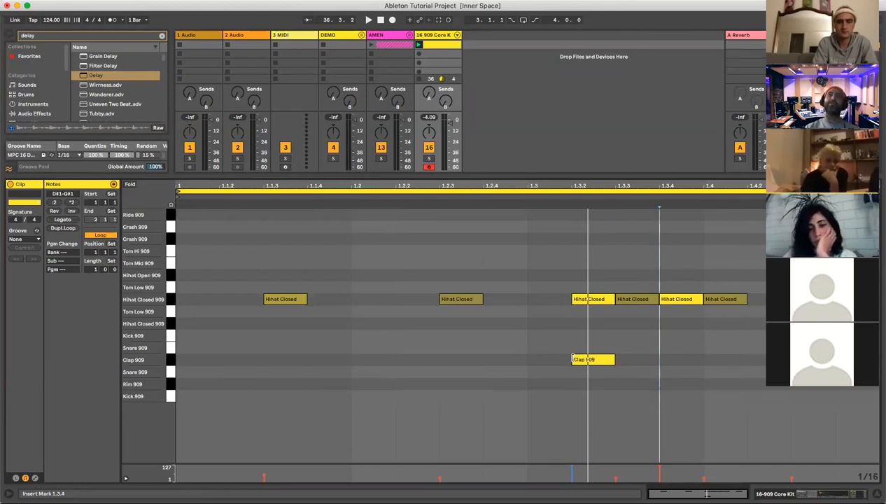
left_click(597, 357)
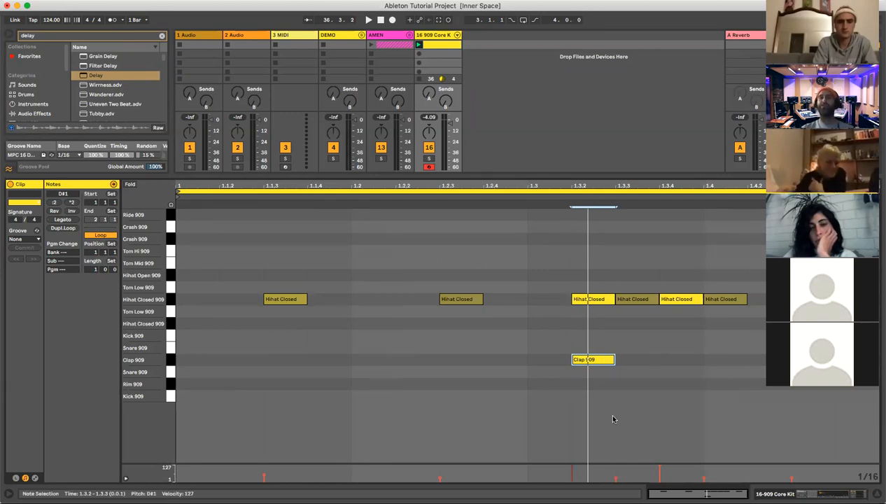
left_click_drag(602, 356, 602, 373)
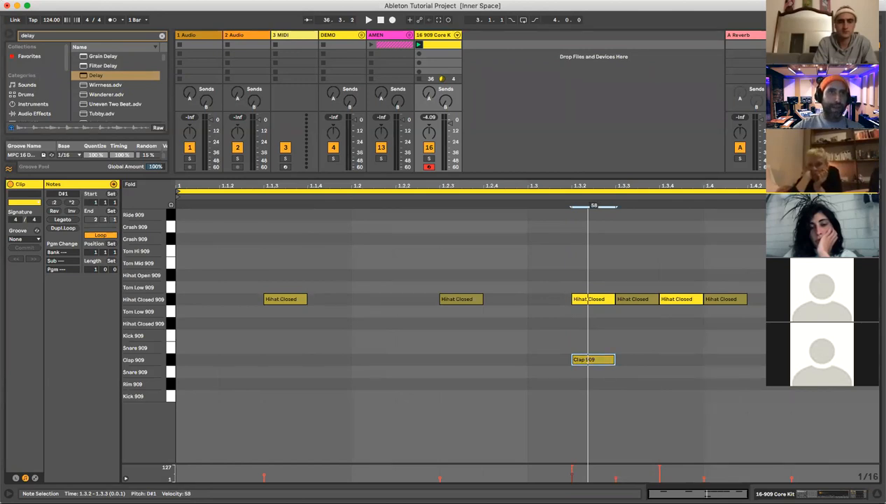
left_click_drag(597, 361, 598, 359)
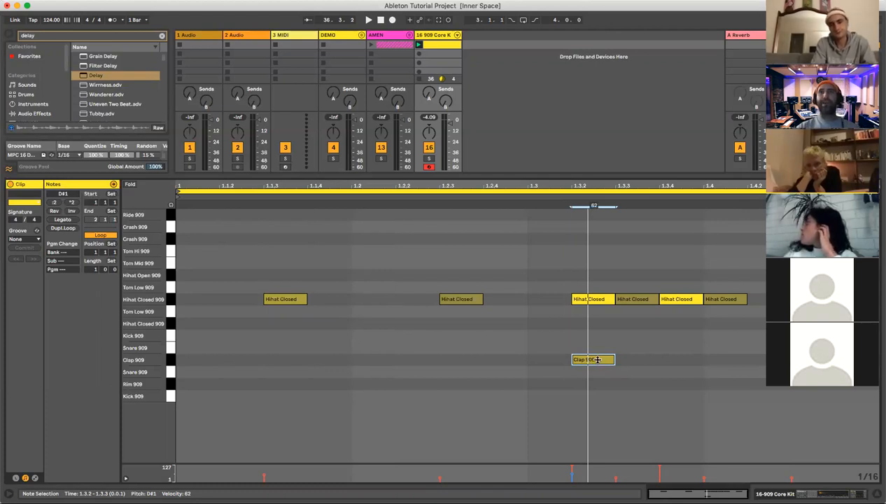
left_click_drag(598, 360, 598, 315)
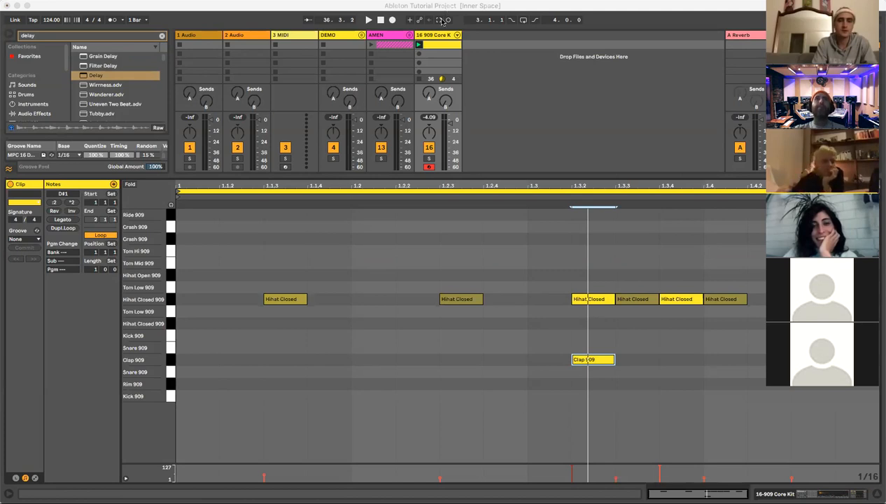
- Show the 909 Core Kit track's device chain, and clear the browser's delay search to list the Sounds category
left_click(436, 38)
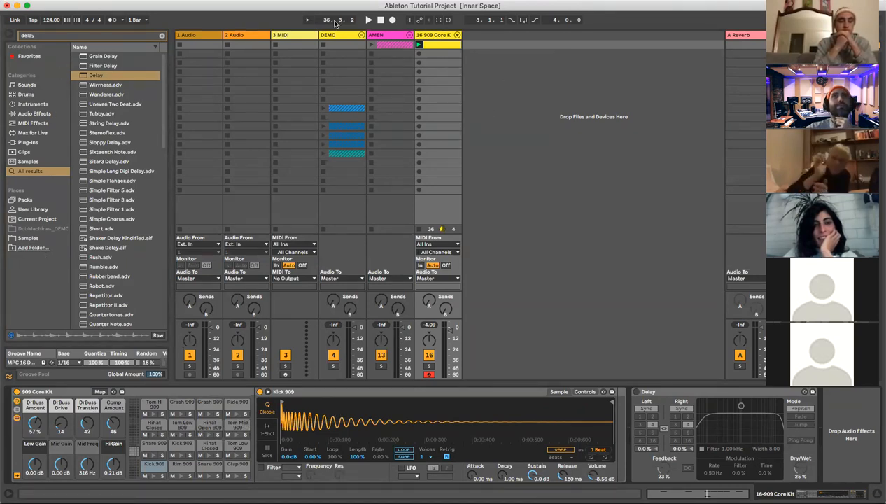
left_click(26, 94)
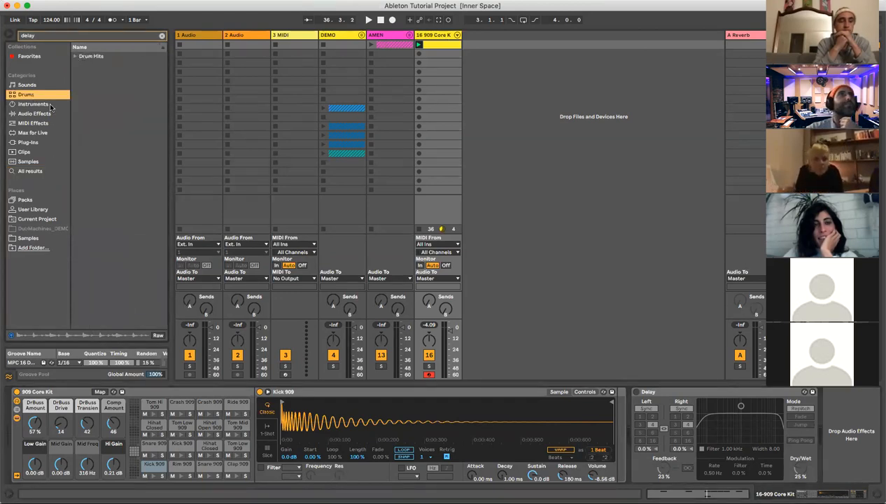
left_click(29, 85)
left_click(33, 105)
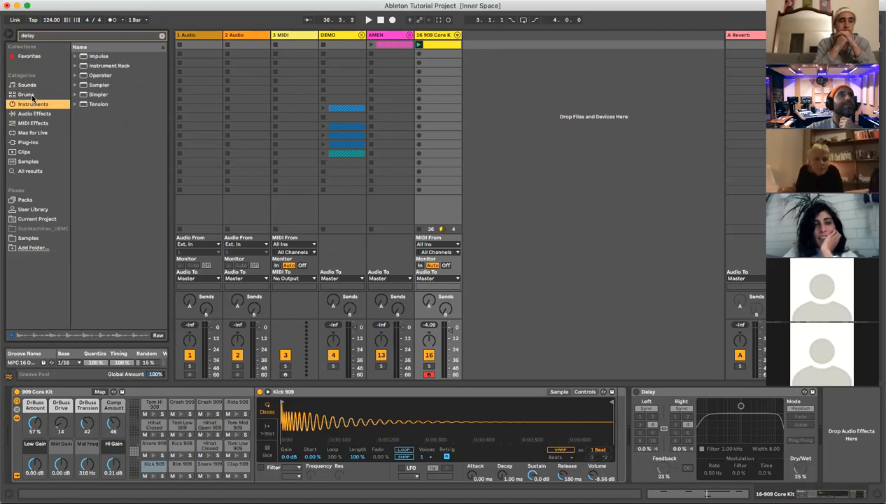
left_click(26, 85)
left_click(162, 35)
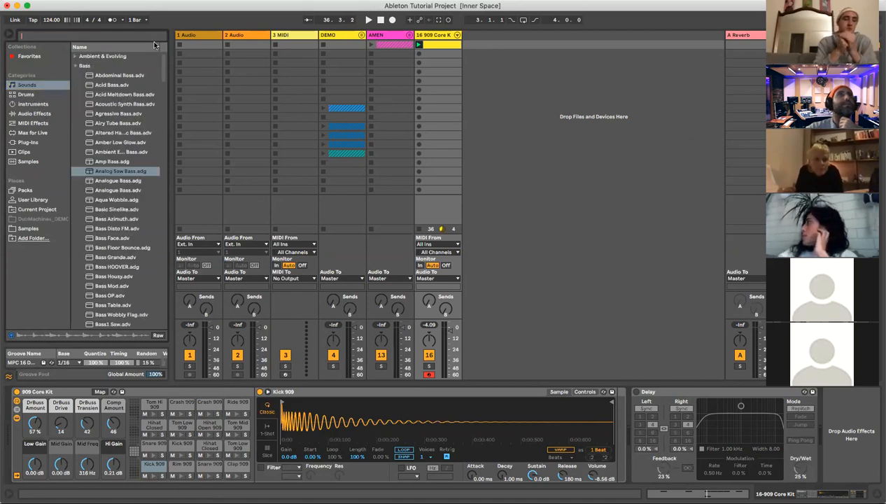
- Load the Analogue Bass.adg preset from the Bass sounds onto a new MIDI track
left_click(118, 171)
left_click(118, 182)
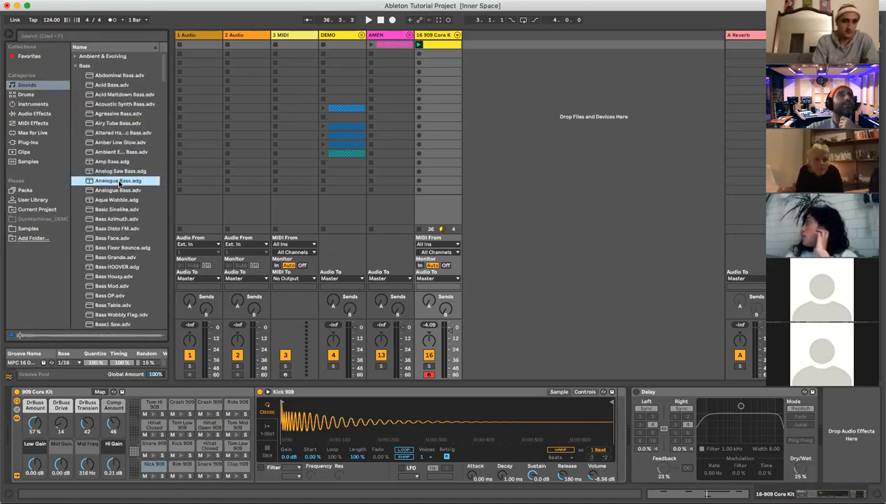
left_click_drag(119, 184, 508, 170)
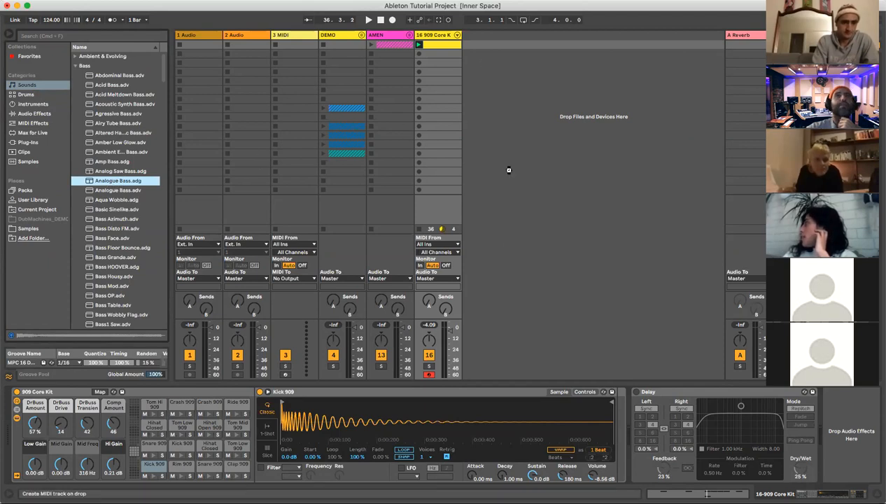
left_click_drag(510, 264, 509, 263)
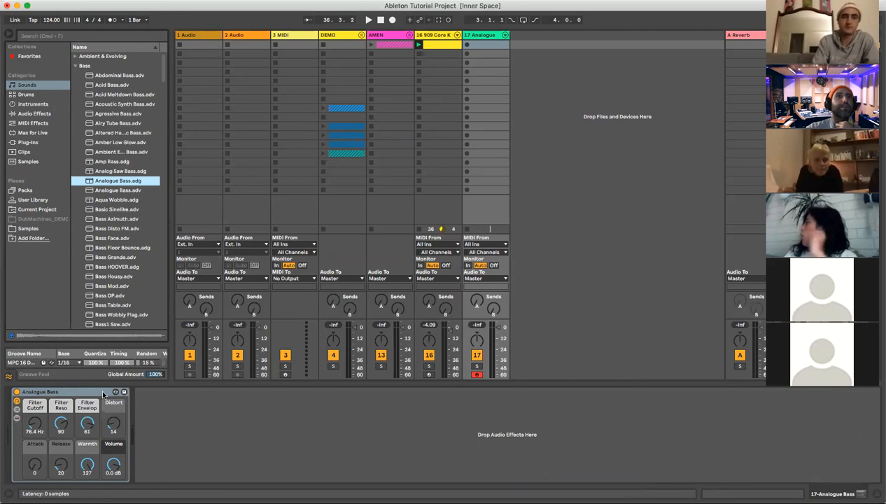
- Reveal the chains and devices inside the Analogue Bass rack, and delete its track
left_click(16, 410)
left_click(16, 418)
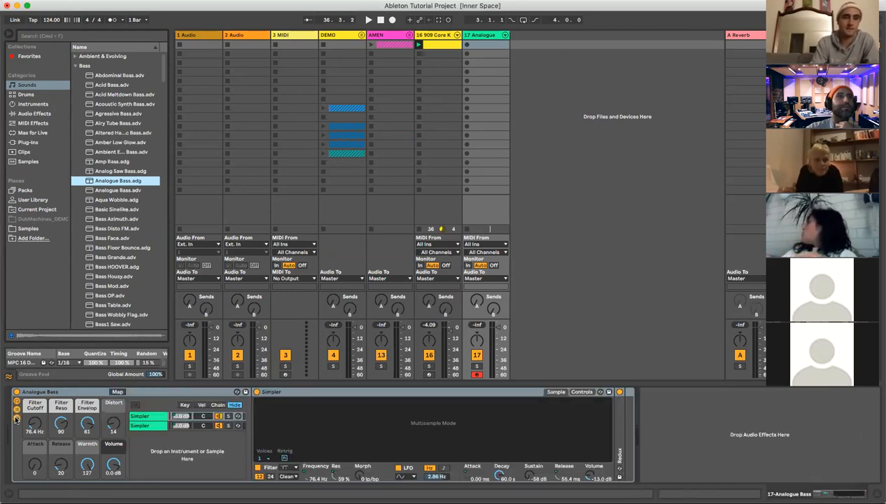
left_click(482, 77)
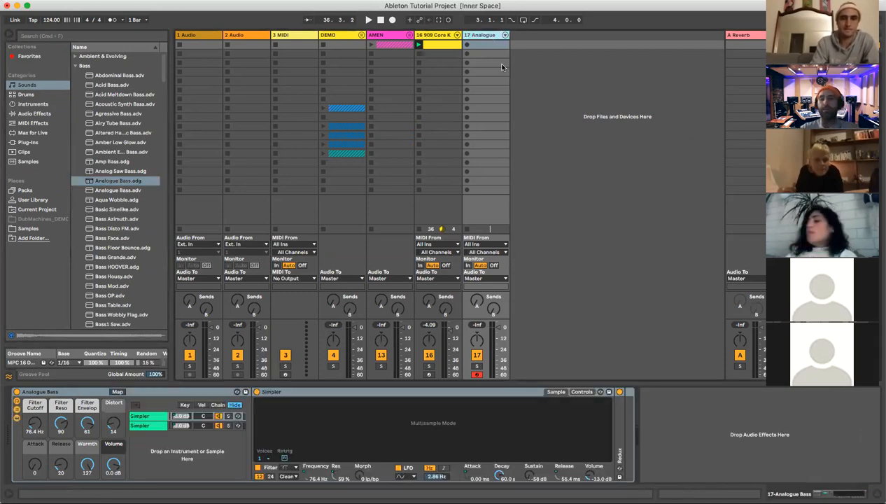
key("Delete")
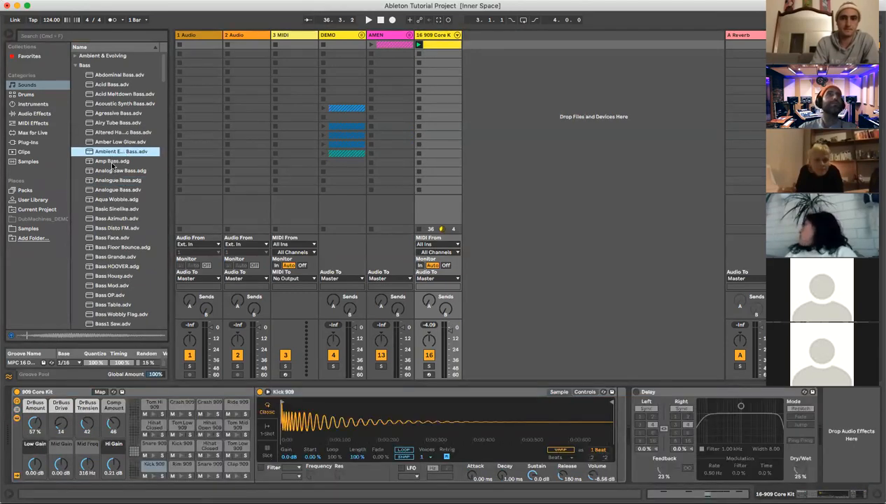
- Load the Amp Bass.adg preset onto a new MIDI track and delete that track
left_click(112, 161)
left_click_drag(536, 96, 539, 74)
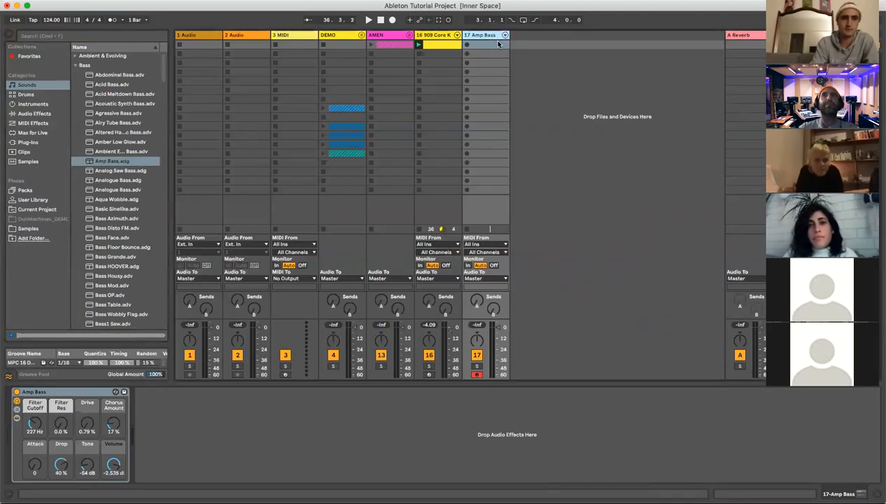
key("Delete")
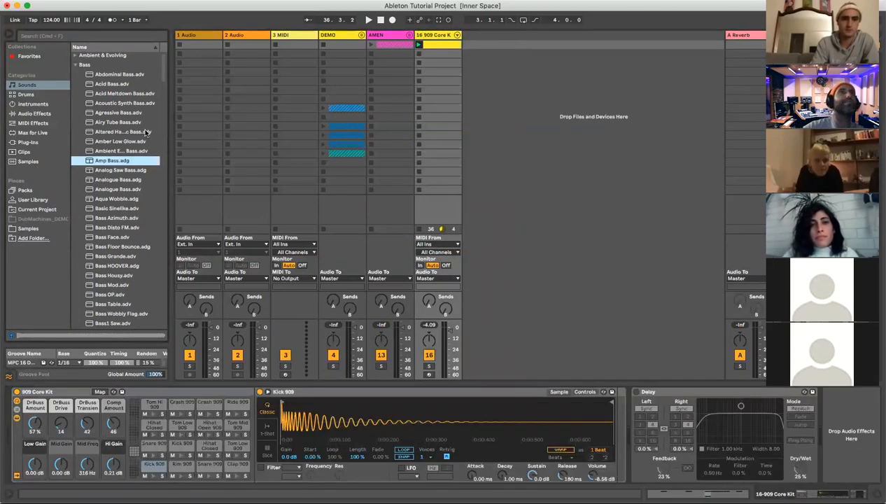
- Search the Drums category for 909 and load 909 Core Kit.adg onto a new MIDI track
left_click(31, 96)
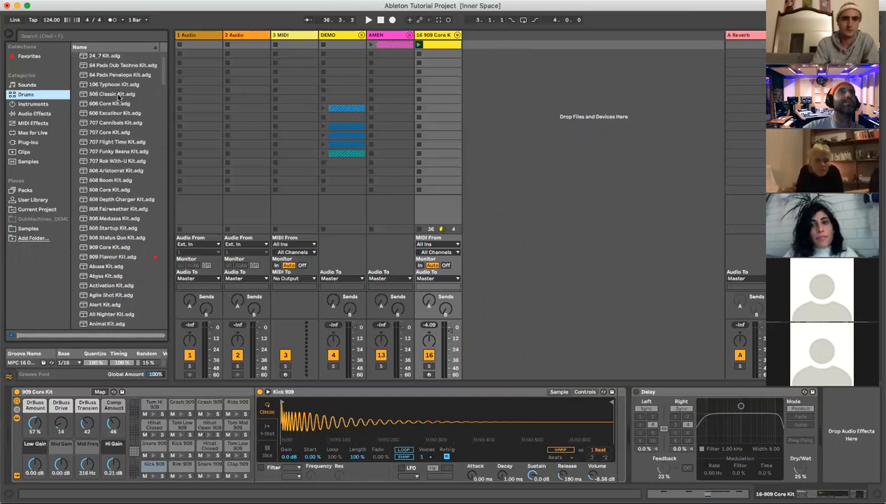
left_click(71, 33)
type("909")
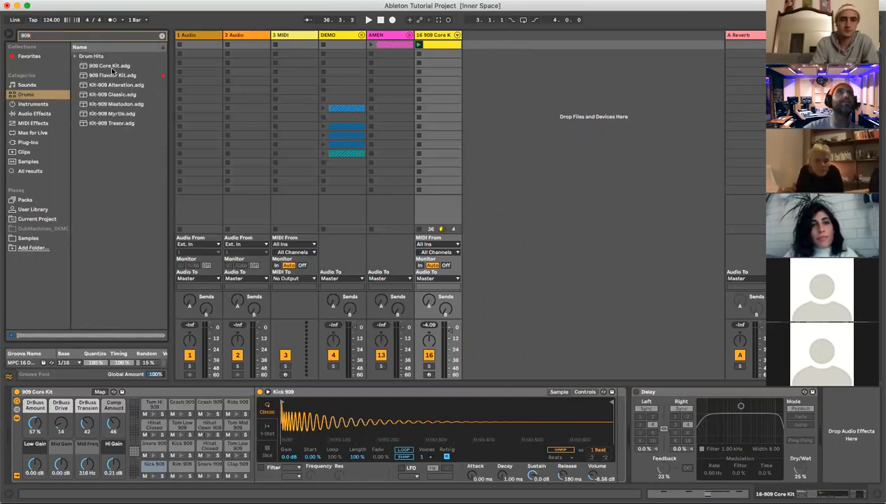
left_click_drag(112, 67, 553, 110)
left_click_drag(544, 161, 512, 106)
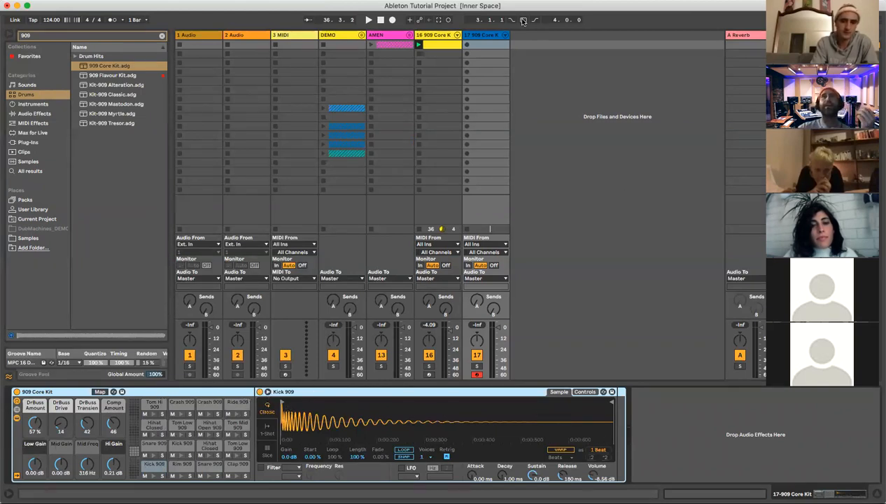
- Unfold and refold track 16's 909 Core Kit chains and the DEMO group to compare their nested channels
left_click(455, 36)
left_click(456, 35)
left_click(455, 36)
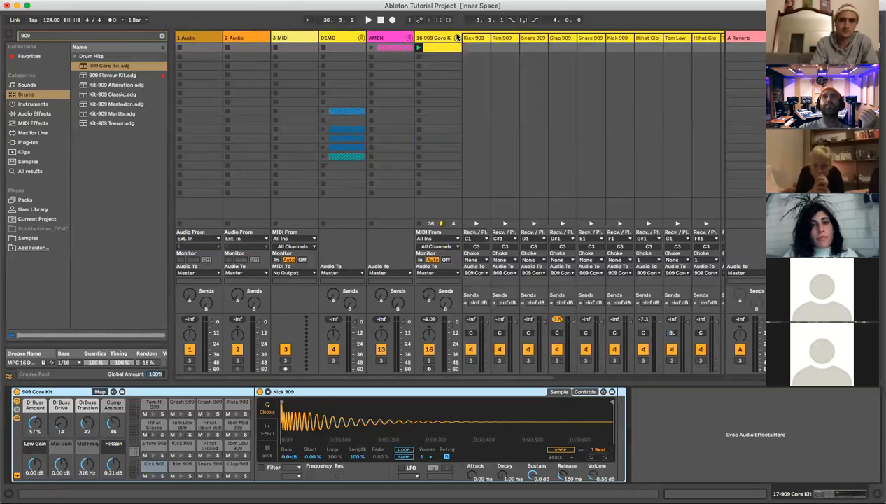
left_click(455, 36)
left_click(361, 36)
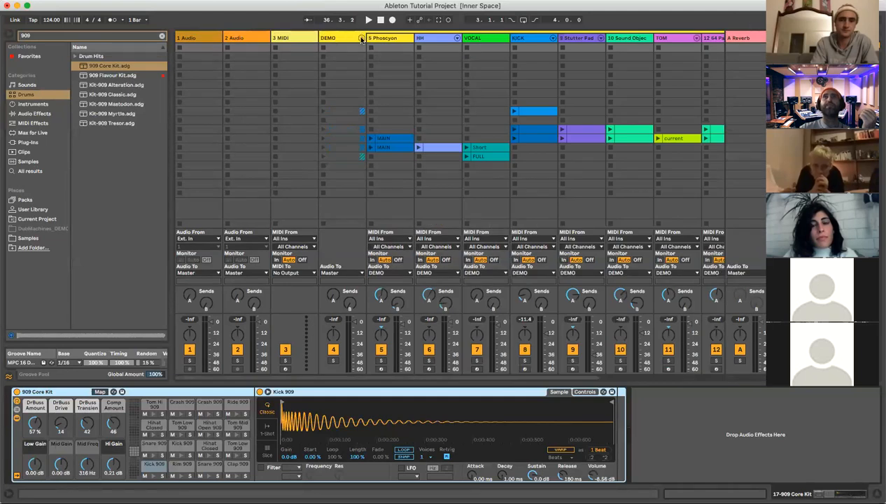
left_click(361, 38)
left_click(362, 37)
left_click(360, 37)
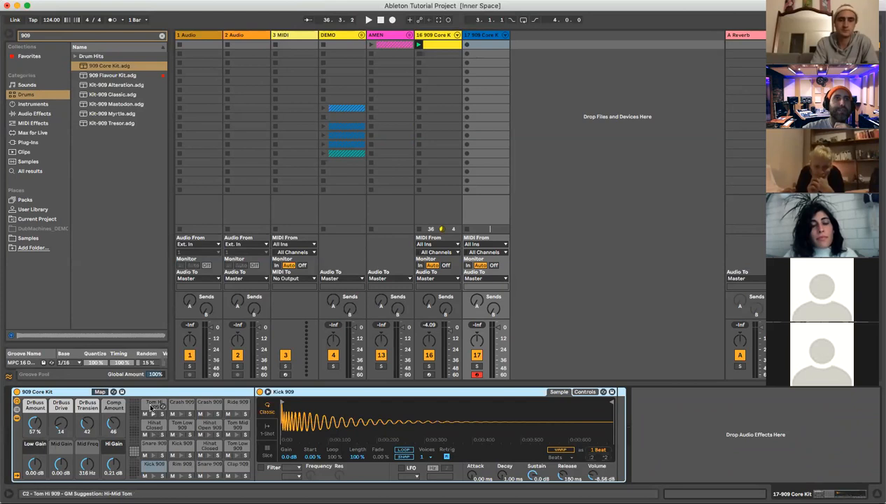
- Audition the kick, rim, snare, clap and closed hi-hat pads of the new 909 Core Kit rack
left_click(153, 476)
left_click(181, 476)
left_click(209, 476)
left_click(234, 476)
left_click(214, 456)
left_click(160, 455)
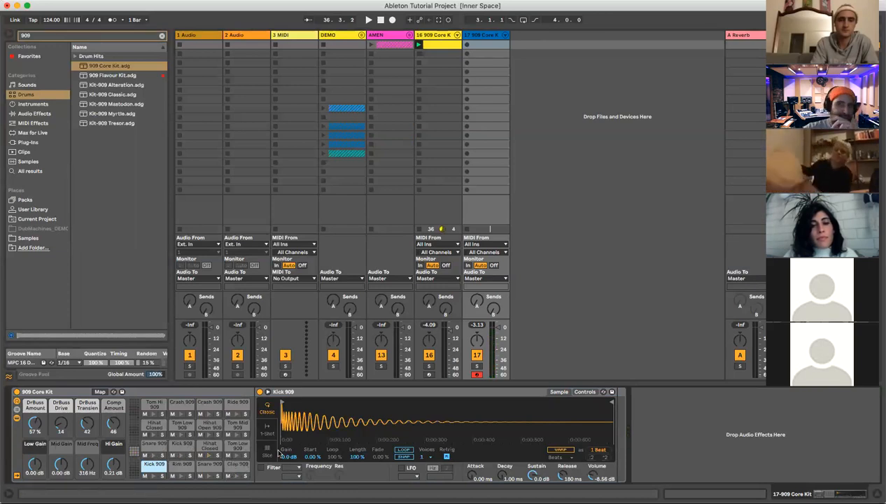
- Select the Snare, Rim, Kick and Clap pads in turn to view each one's Simpler sample
left_click(205, 467)
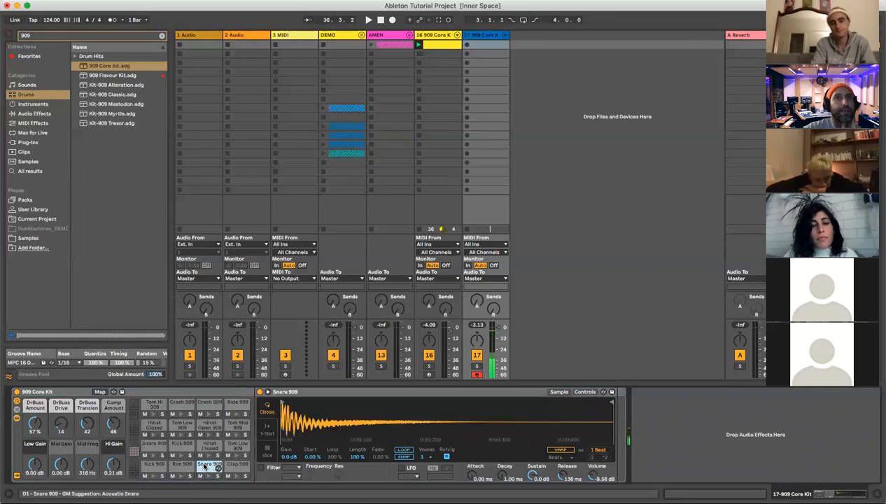
left_click(181, 466)
left_click(154, 467)
left_click(180, 466)
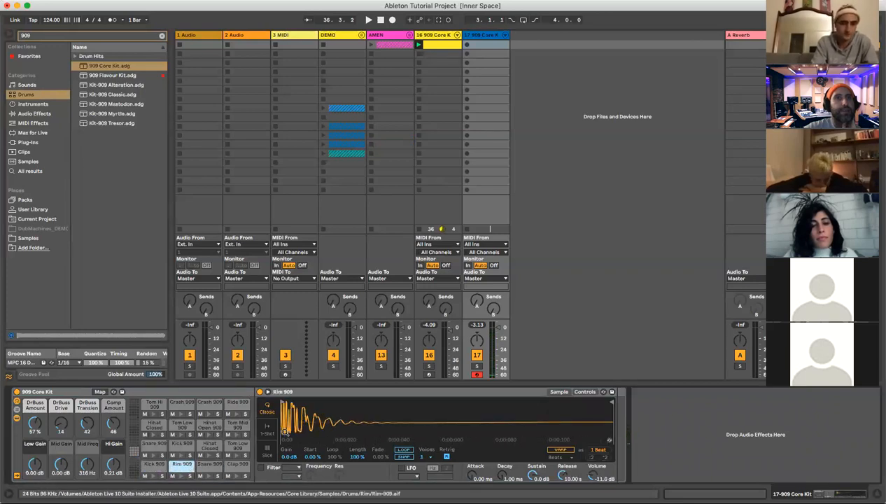
left_click(211, 466)
left_click(234, 465)
left_click(206, 466)
left_click(180, 467)
left_click(154, 467)
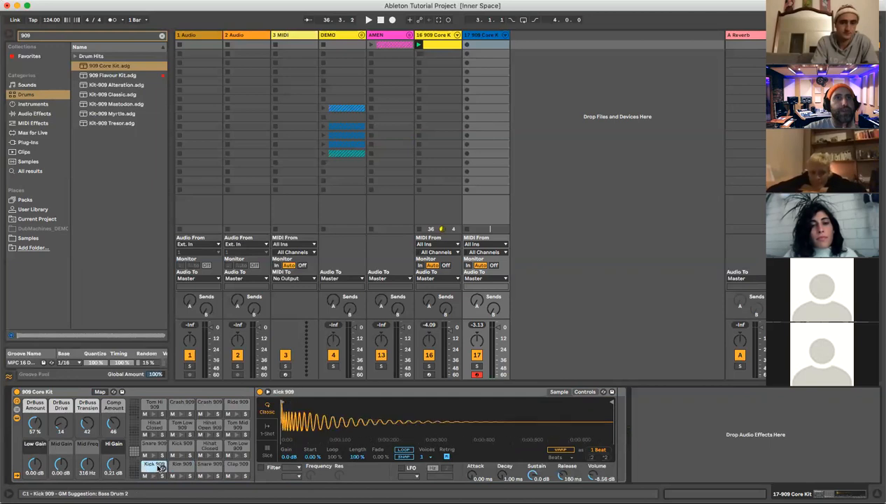
- Preview the Snare 909 pad with its Simpler filter turned on, setting the filter frequency to about 1.60 kHz
left_click(204, 466)
left_click(208, 477)
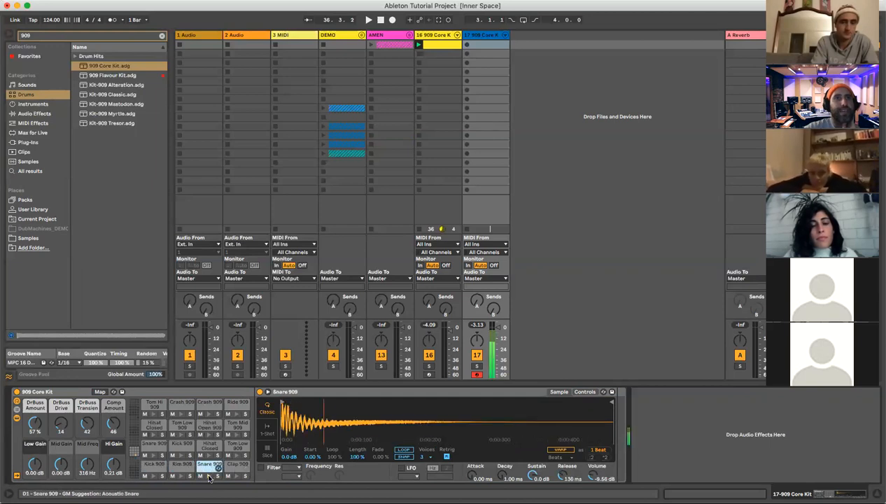
left_click(208, 477)
left_click(261, 467)
left_click(261, 468)
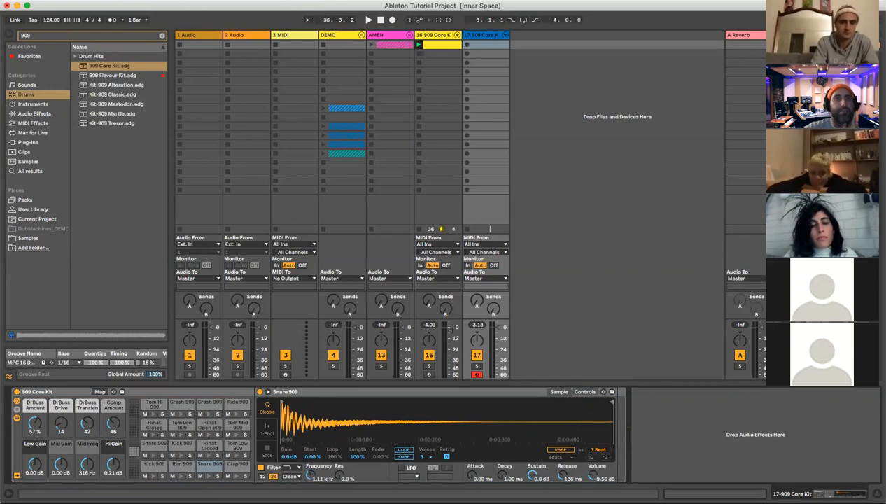
left_click_drag(309, 475, 310, 473)
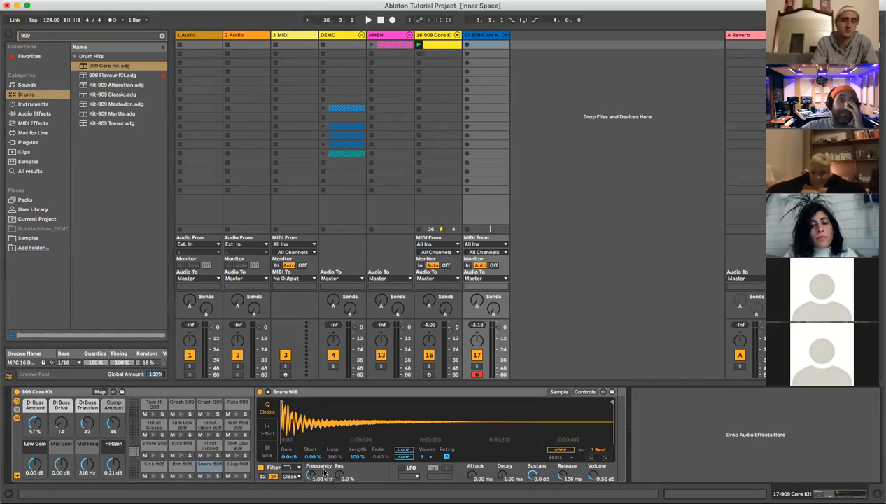
- Set the Snare 909 filter frequency to about 812 Hz and compare its low-pass and high-pass filter types, ending on low-pass
left_click_drag(313, 477, 313, 473)
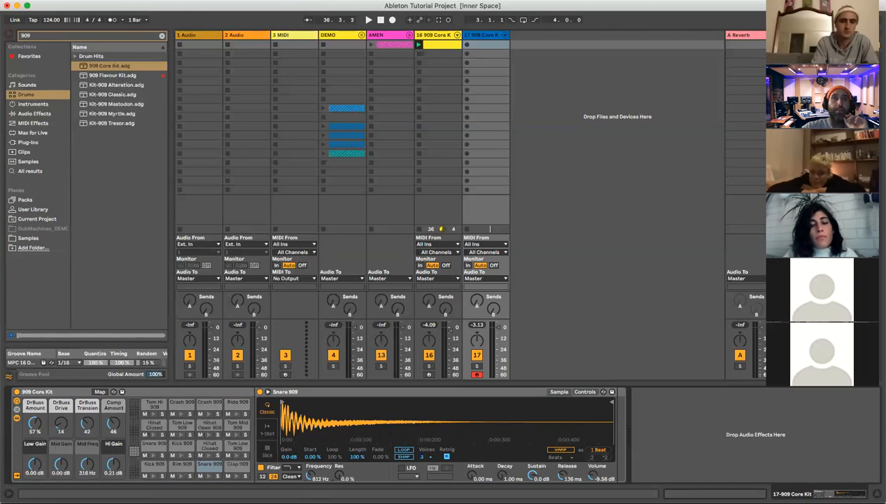
left_click(295, 470)
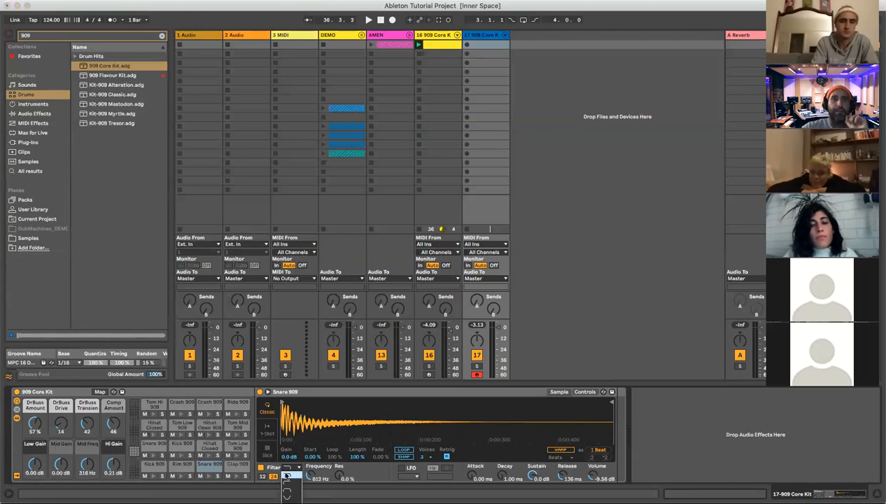
left_click(294, 476)
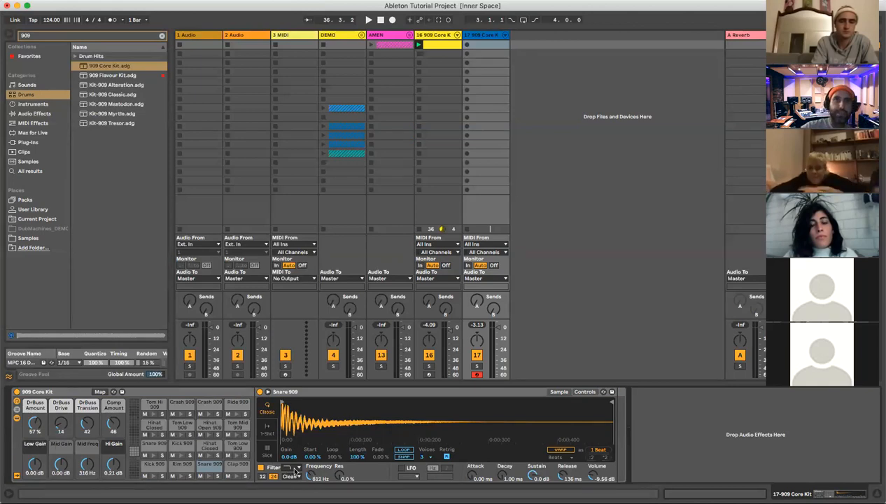
left_click(297, 468)
left_click(294, 484)
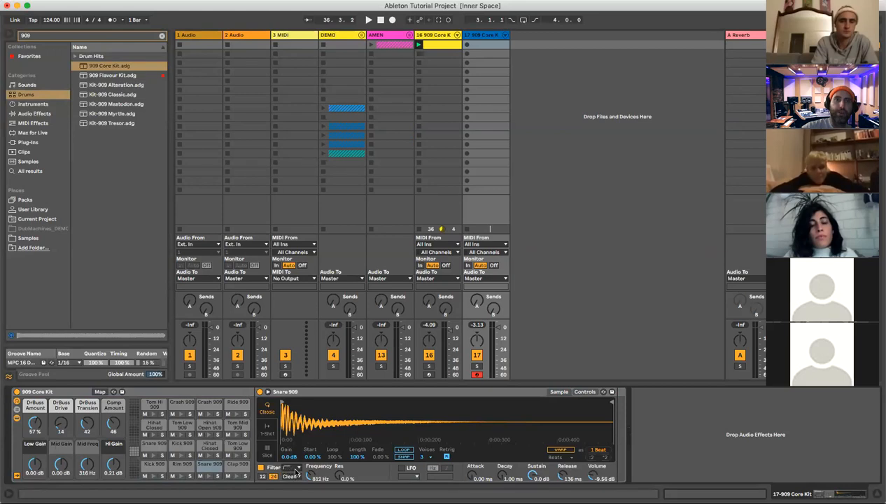
left_click(295, 473)
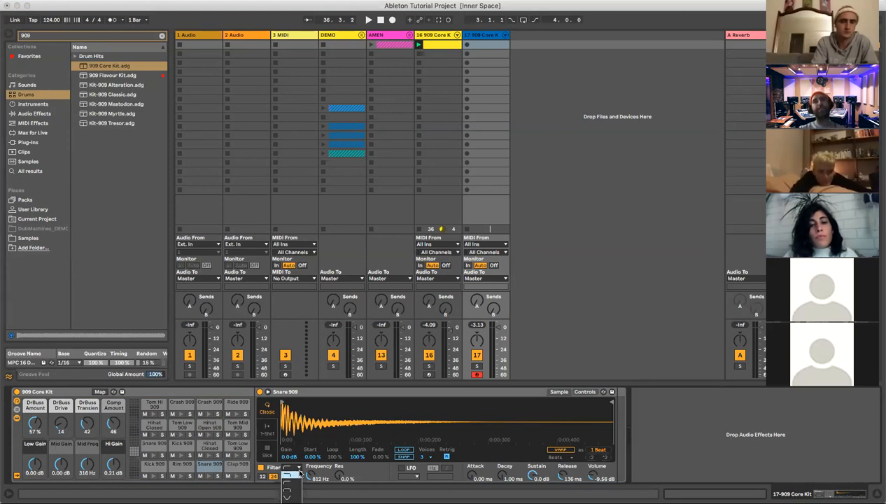
left_click(293, 476)
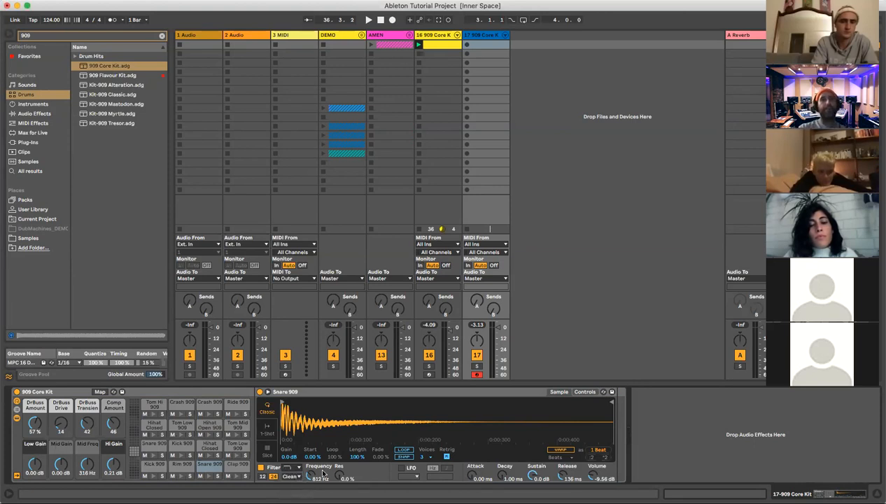
left_click(298, 469)
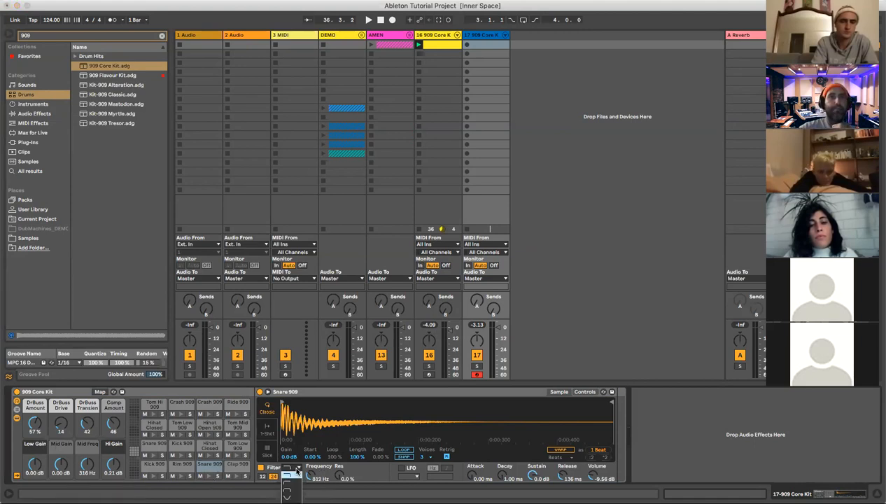
left_click(295, 475)
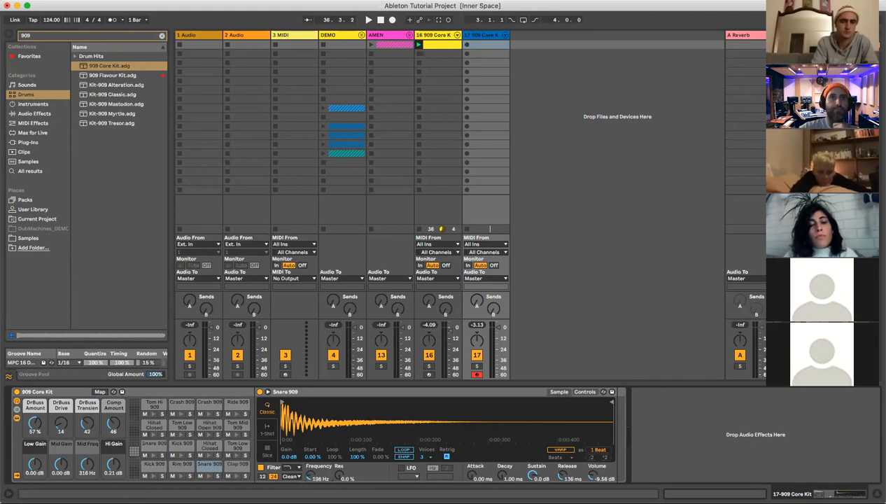
- Preview the Snare 909 pad while sweeping its filter frequency up to 22.0 kHz, and set its volume to -9.14 dB
left_click(207, 475)
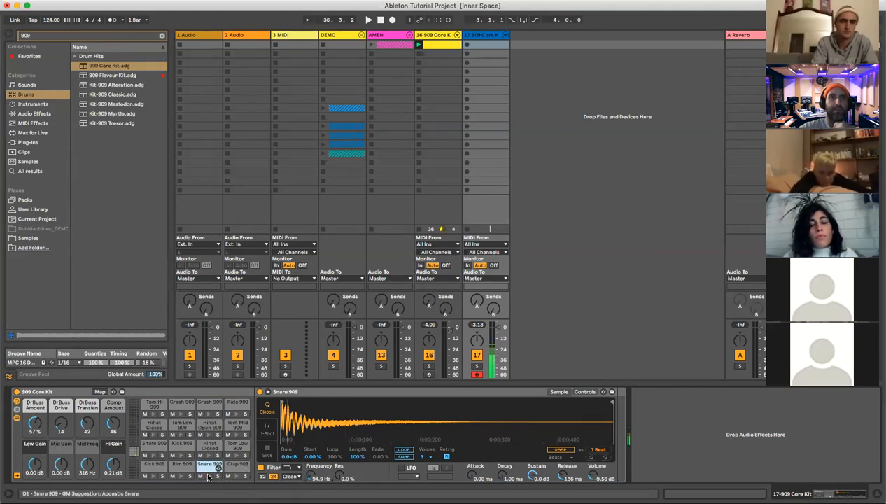
left_click_drag(315, 476, 316, 466)
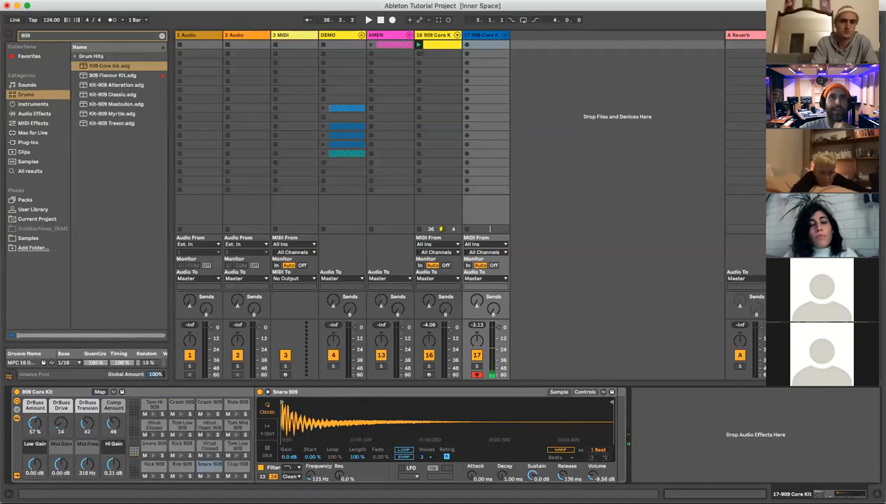
left_click(208, 476)
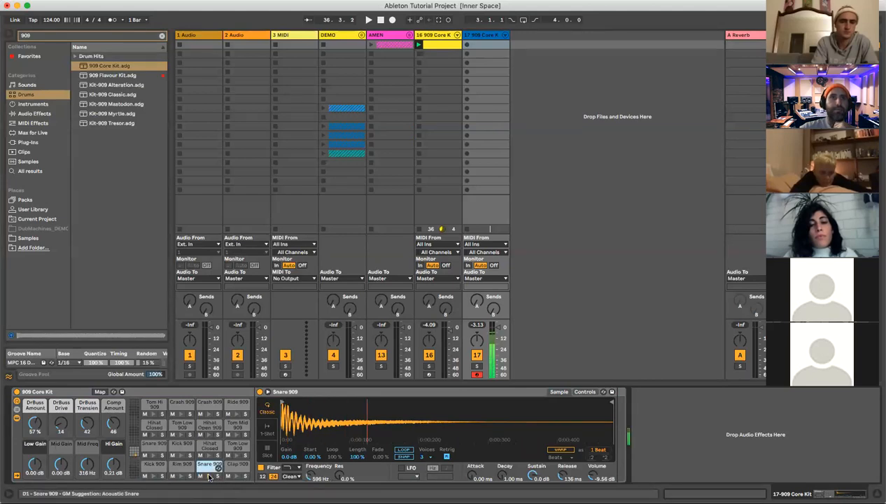
mouse_move(311, 476)
left_mouse_down()
mouse_move(311, 458)
mouse_move(308, 471)
left_mouse_up()
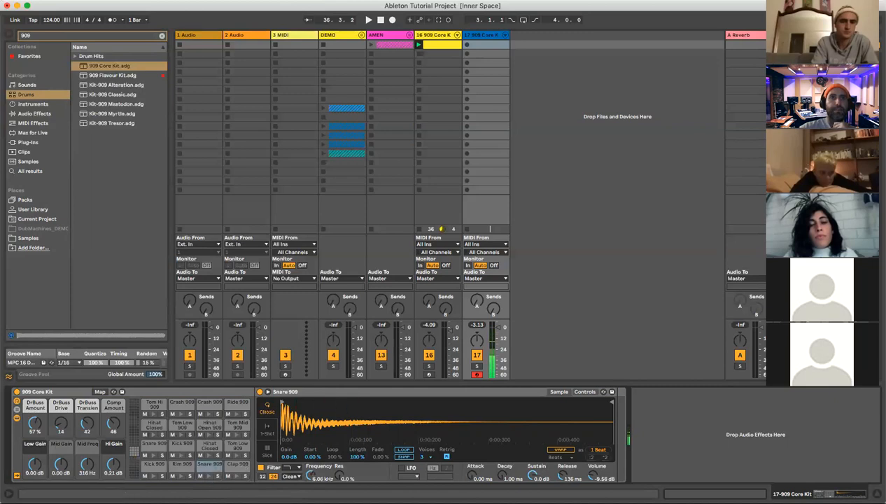
left_click(207, 476)
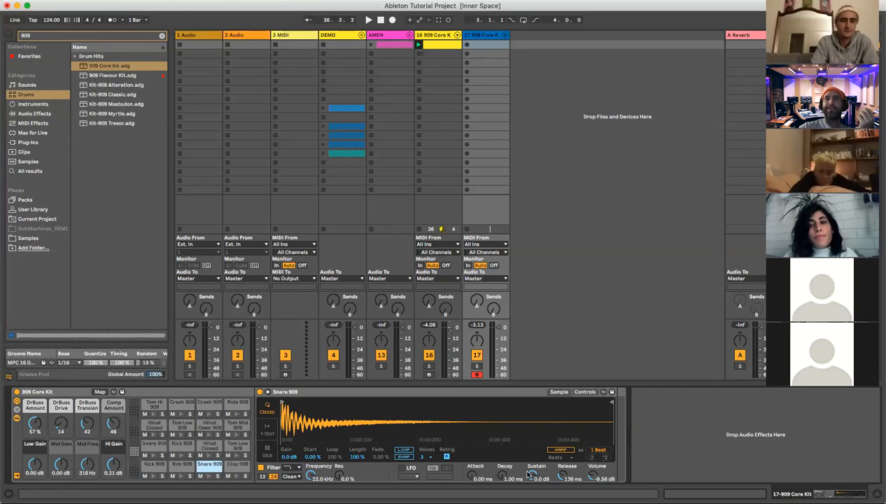
left_click_drag(590, 477, 590, 458)
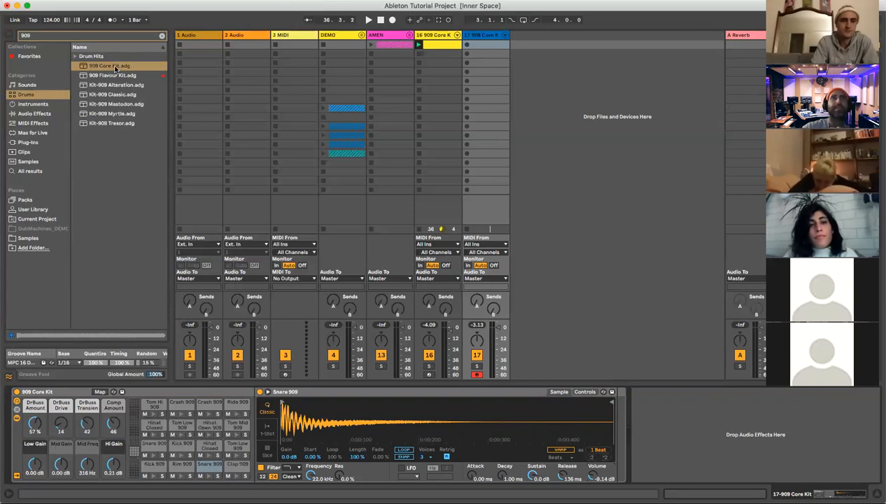
- Audition the kick, snare and clap pads of track 17's 909 Core Kit
left_click(153, 475)
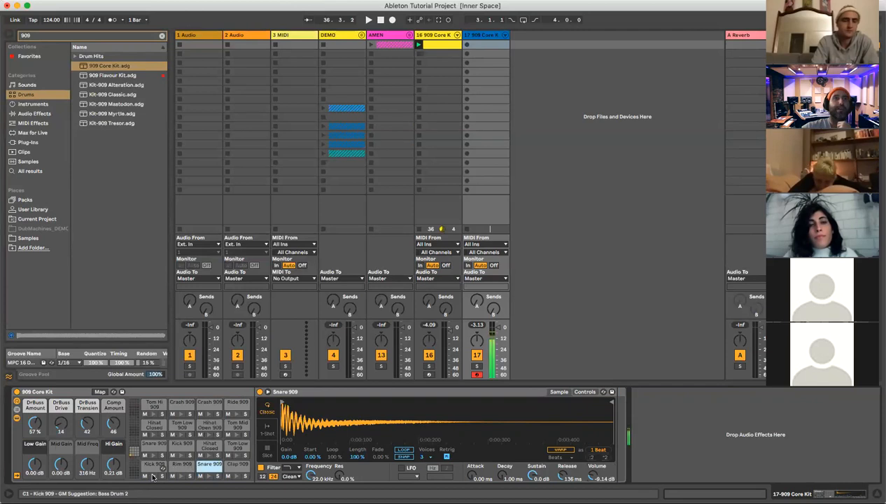
left_click(207, 475)
left_click(237, 475)
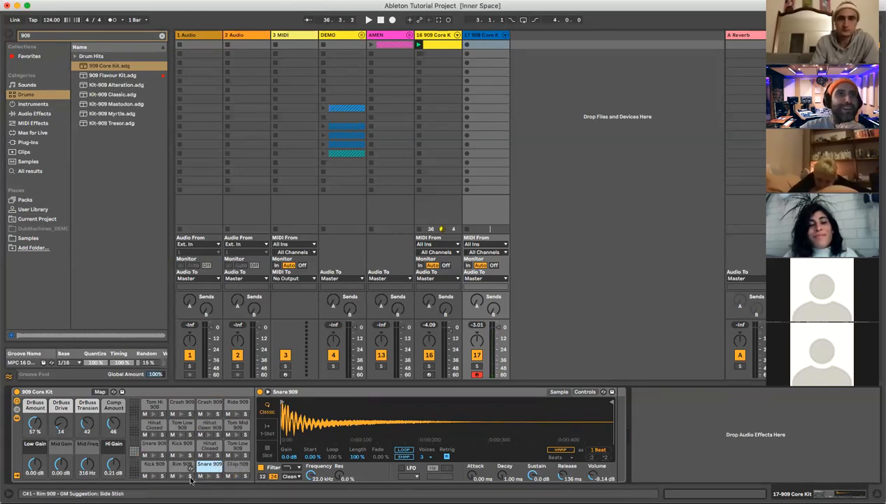
left_click(208, 476)
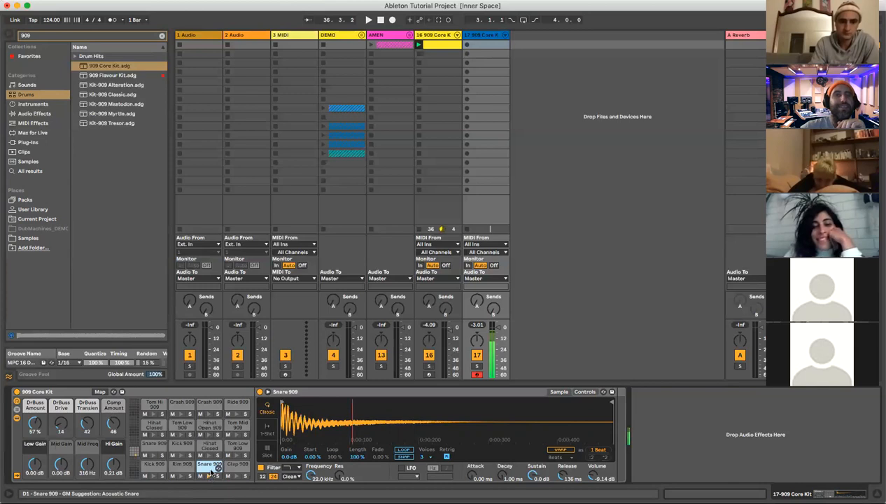
- Search the browser for "snare" across all results
left_click(47, 35)
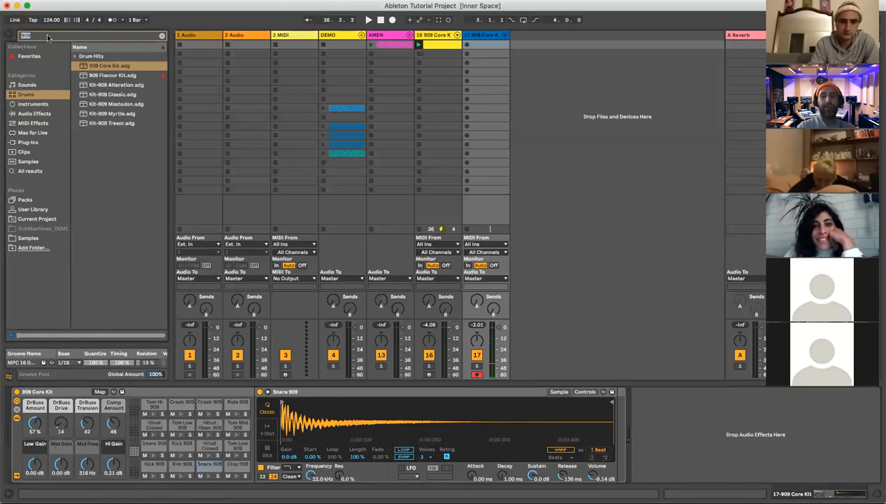
type("snare")
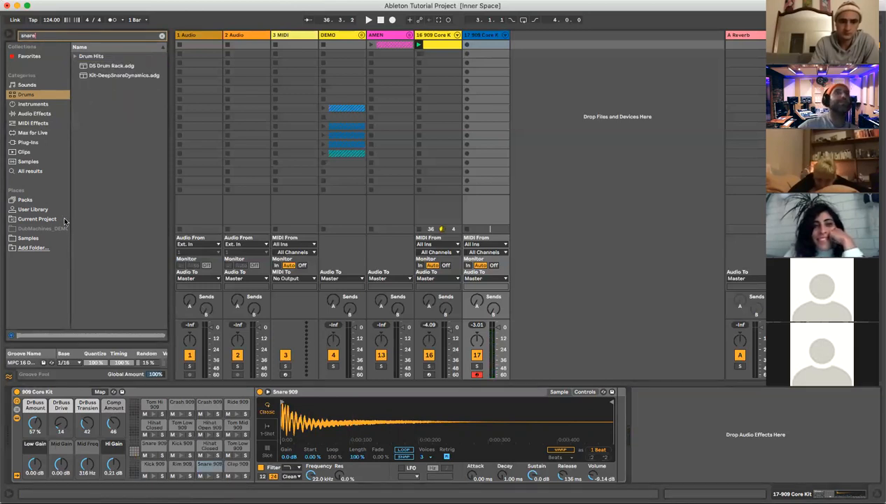
left_click(42, 171)
- Audition various snare samples in the search results to find a replacement for the kit's snare
left_click(118, 200)
left_click(119, 228)
left_click(117, 277)
scroll(126, 282, "down", 6)
left_click(127, 283)
scroll(126, 281, "down", 5)
scroll(126, 280, "up", 5)
left_click(127, 265)
scroll(127, 269, "down", 5)
left_click(127, 276)
scroll(127, 283, "up", 2)
scroll(125, 290, "down", 3)
left_click(126, 293)
scroll(128, 294, "down", 3)
left_click(128, 299)
scroll(128, 297, "down", 3)
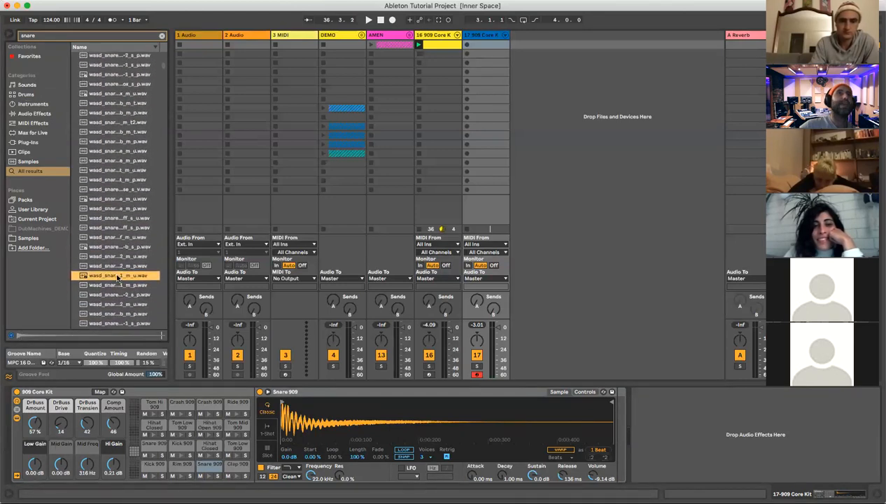
- Replace the Snare 909 pad with the sample wasd_snare_sys100_paper-smash-1_m_u and preview the pad
left_click_drag(211, 372, 210, 467)
left_click(208, 478)
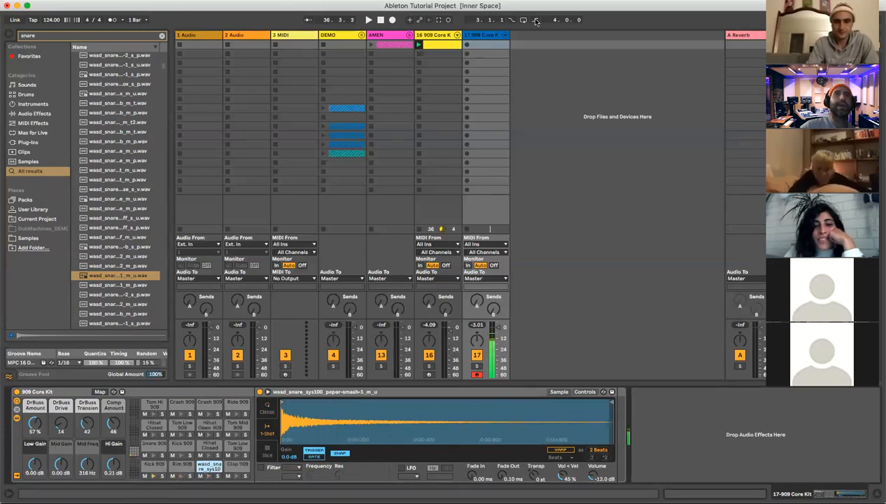
- Create an empty MIDI clip in track 17's first slot and stop the clip playing on track 16
double_click(486, 44)
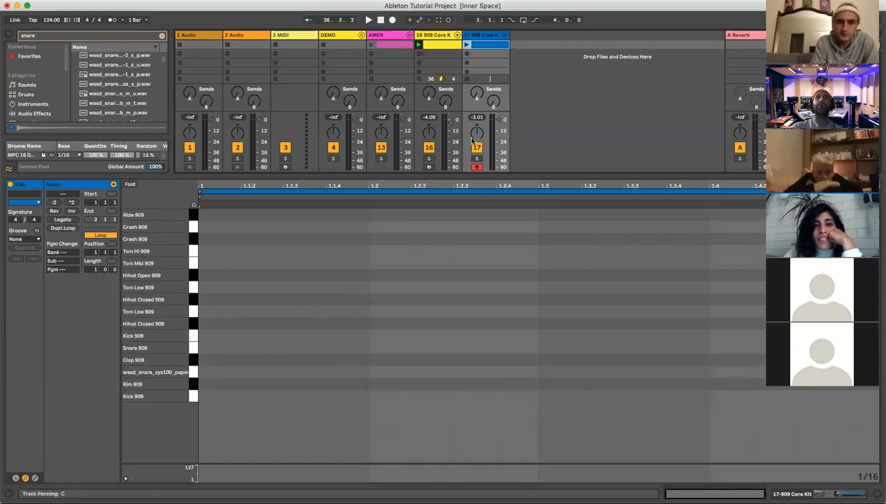
left_click_drag(420, 178, 422, 372)
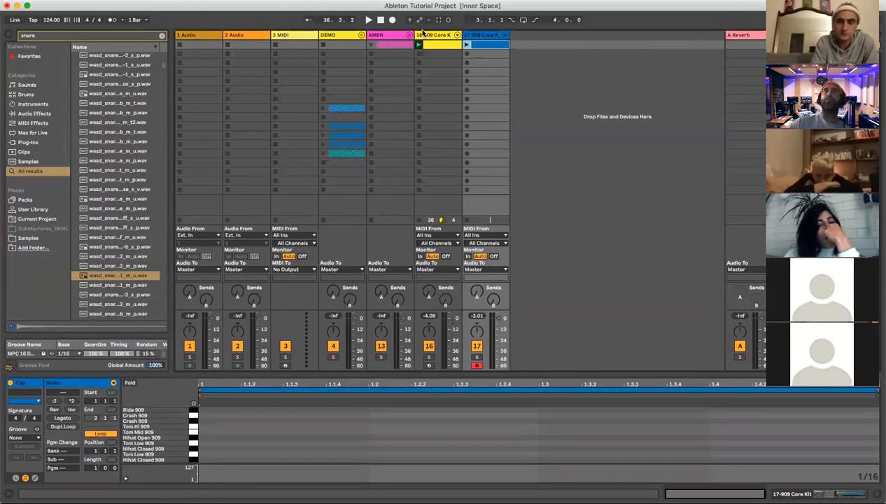
left_click(418, 221)
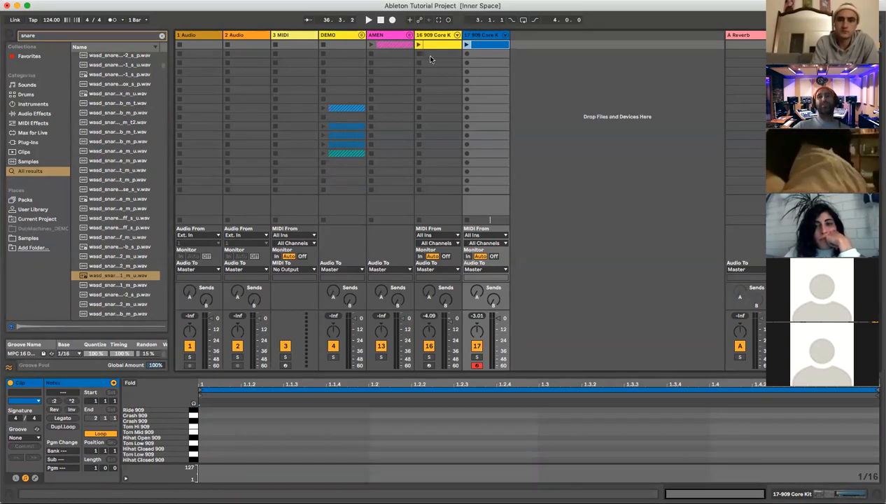
- Unfold the AMEN group and play the winstons-amenbrother audio clip on track 14
left_click(409, 34)
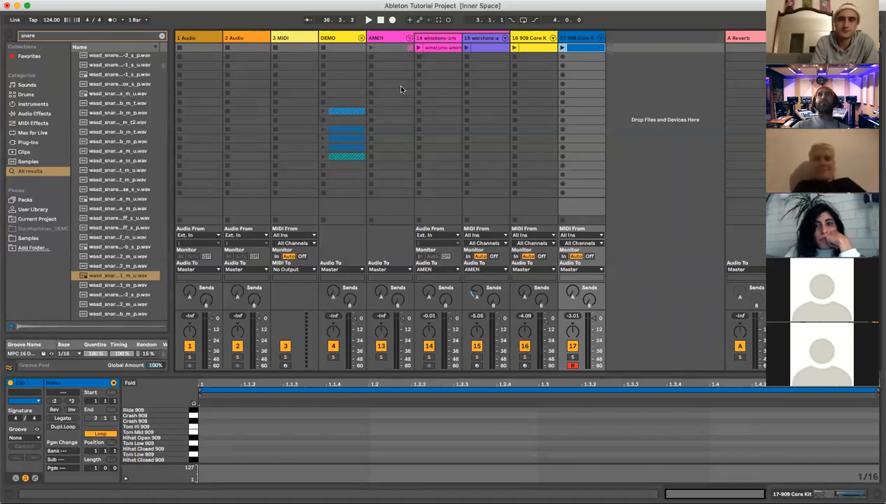
left_click(418, 48)
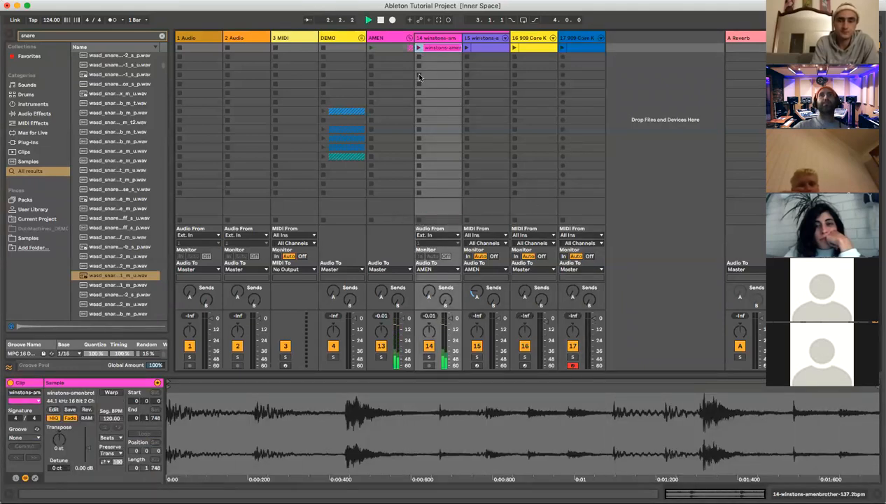
left_click(418, 48)
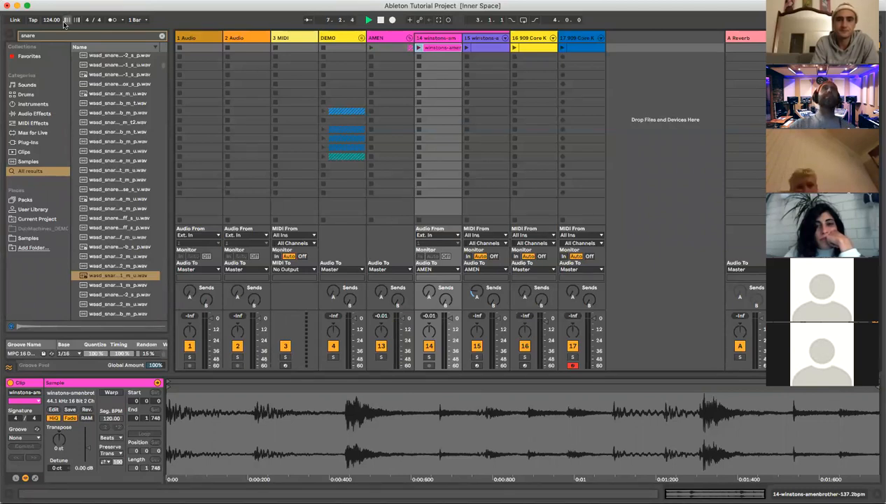
- Set the project tempo to 164 BPM and replay the unwarped winstons-amenbrother clip
left_click_drag(51, 24, 51, 19)
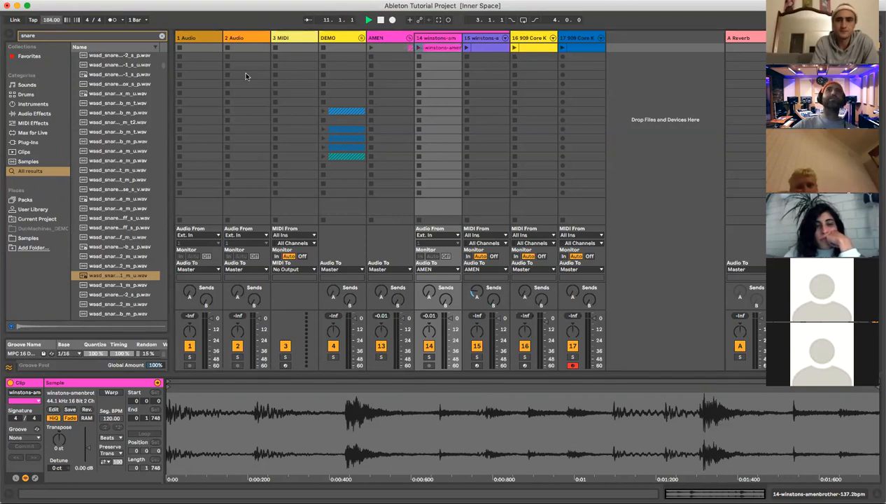
left_click(418, 48)
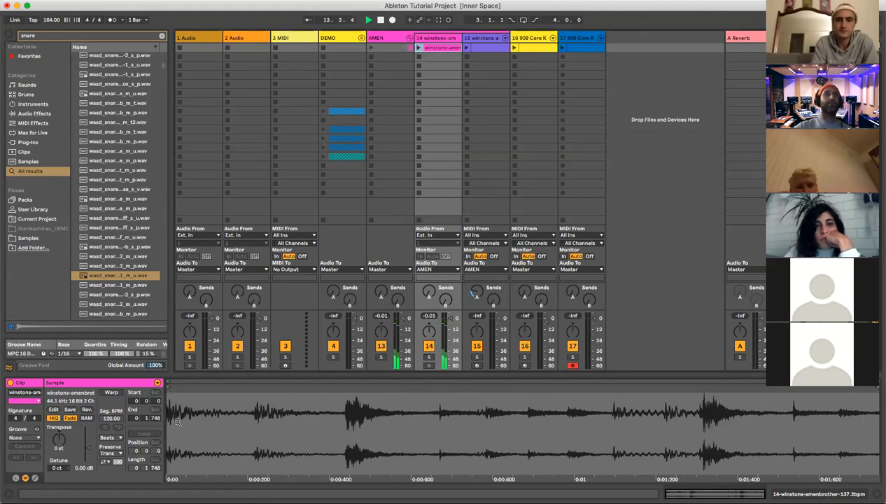
- Turn on Warp for the winstons-amenbrother clip and relaunch it to hear it at the project tempo
left_click(116, 392)
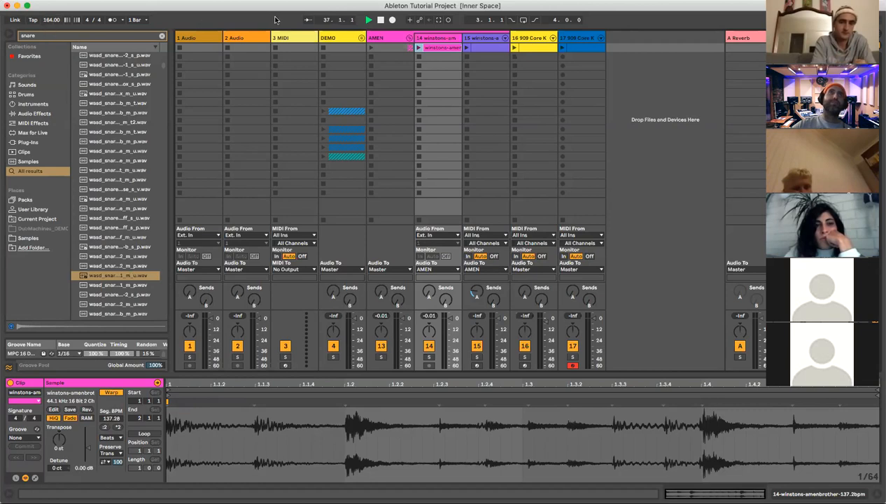
left_click(417, 48)
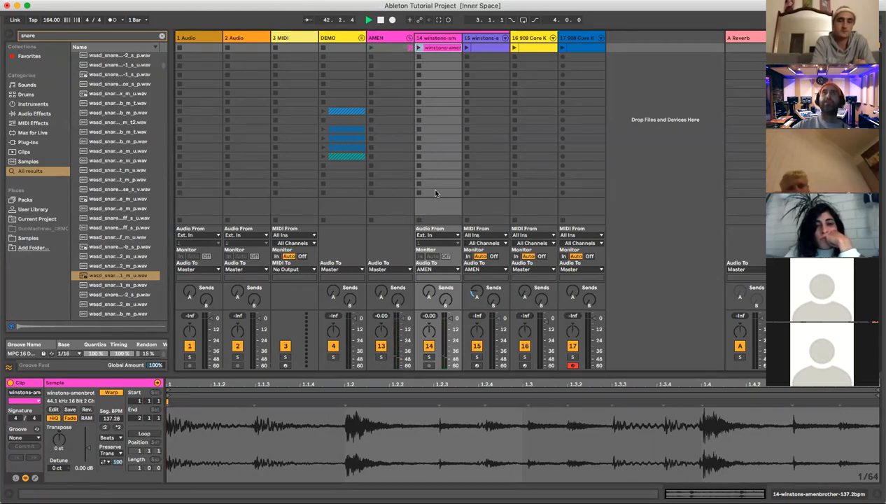
left_click(418, 48)
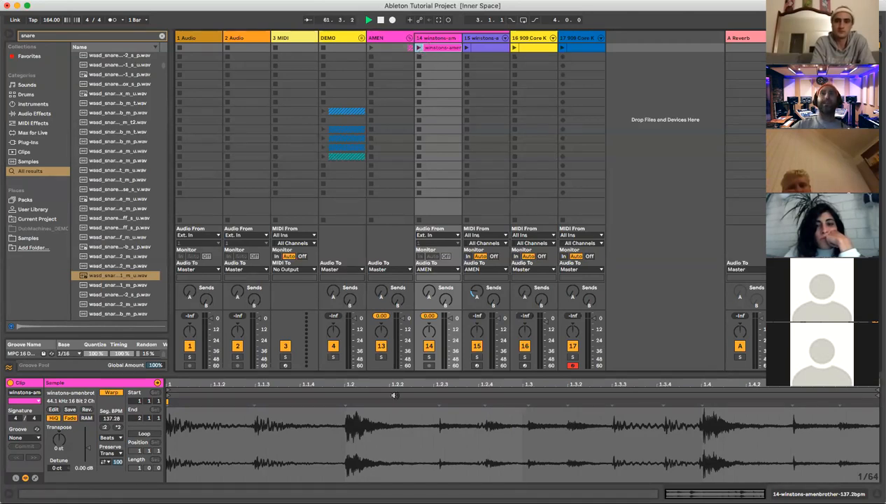
- Enlarge the winstons-amenbrother waveform view, add a warp marker at the transient on beat 1.2, and shift it slightly later
left_click_drag(403, 372, 390, 153)
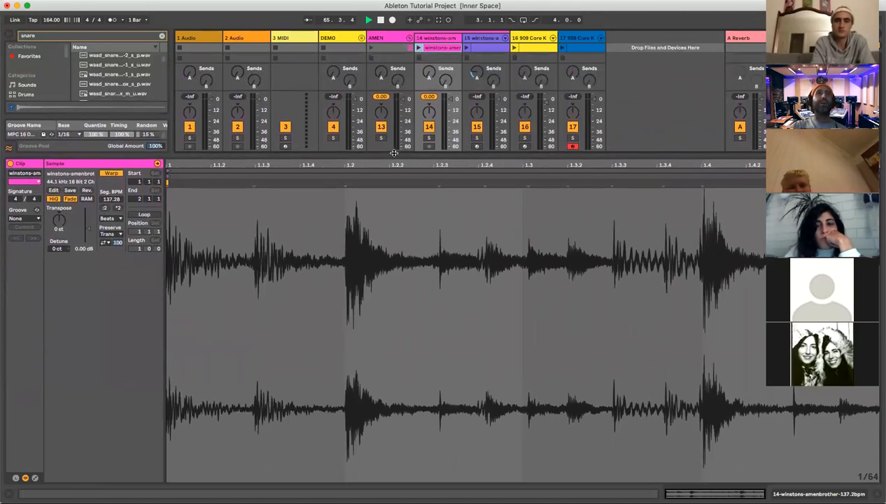
left_click(344, 181)
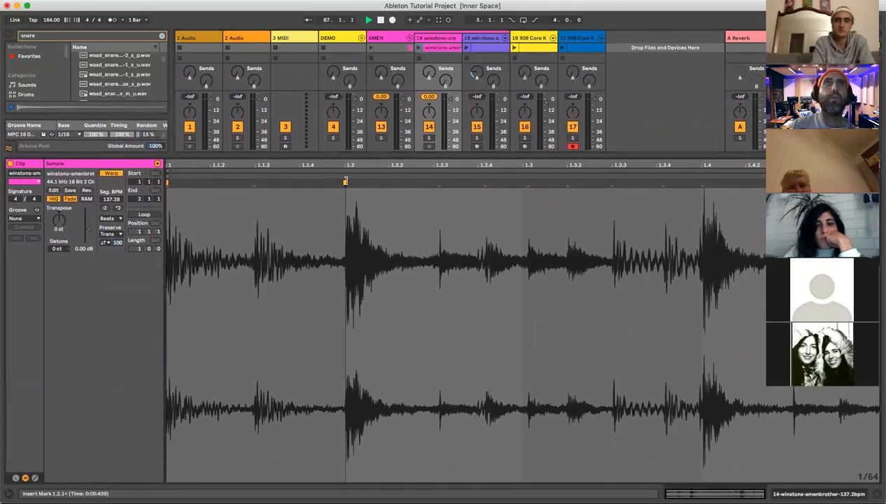
left_click_drag(344, 182, 366, 182)
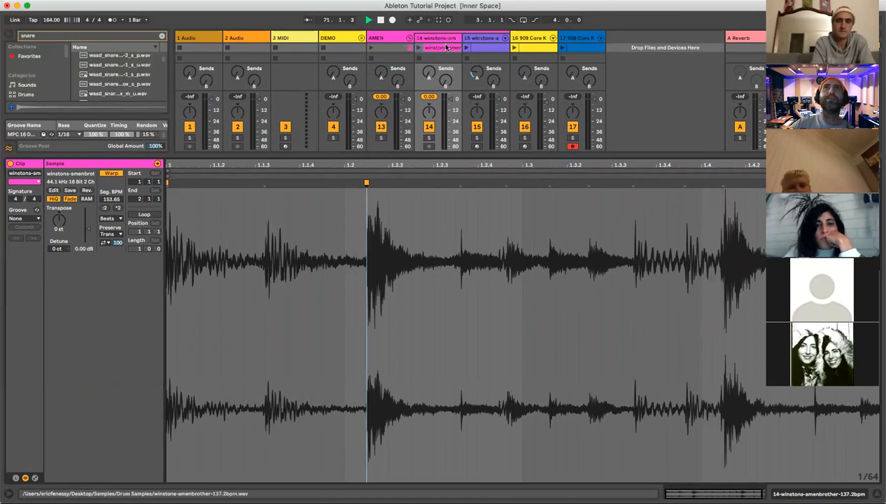
- Relaunch the winstons-amenbrother clip on track 14 and set the project tempo to 126 BPM
left_click(418, 48)
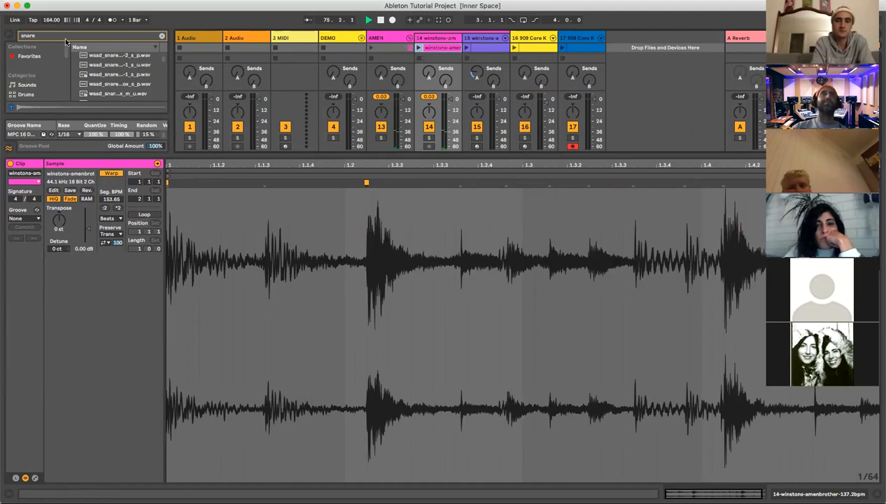
left_click(52, 20)
left_click_drag(52, 20, 52, 23)
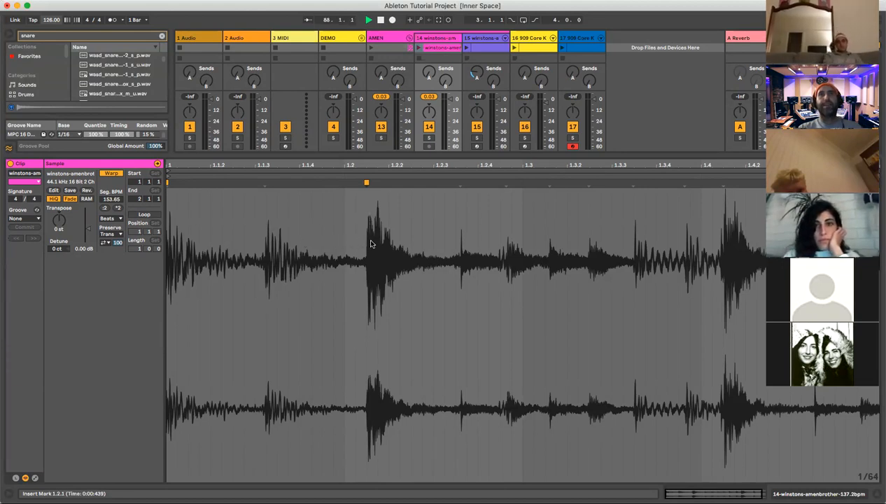
- Delete and re-add the warp marker on the transient just after beat 1.2, and align it exactly to beat 1.2
double_click(365, 182)
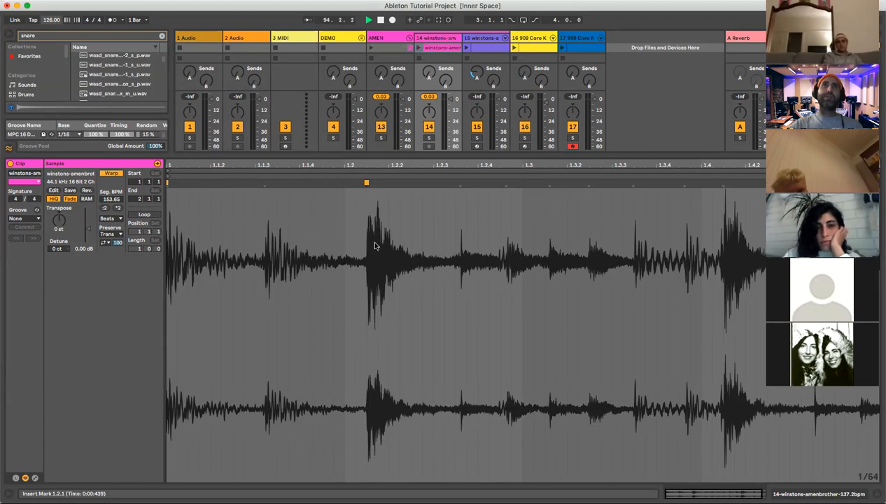
left_click(375, 186)
left_click_drag(365, 183, 367, 184)
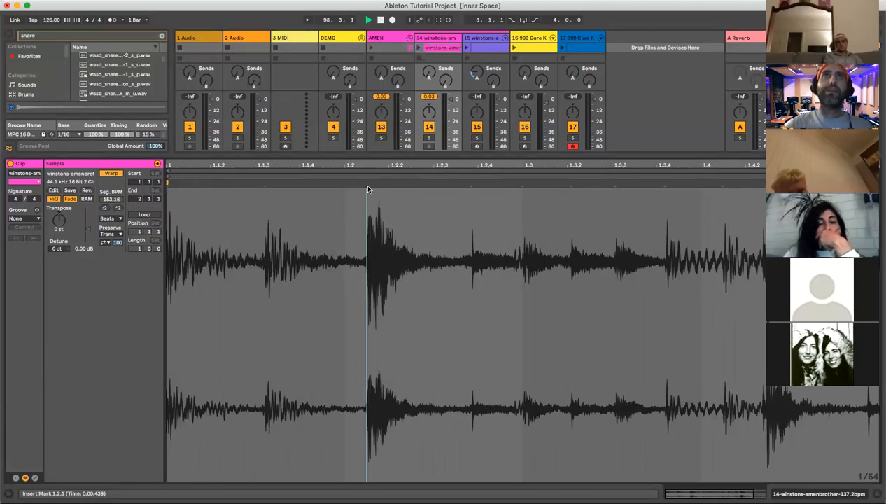
double_click(365, 182)
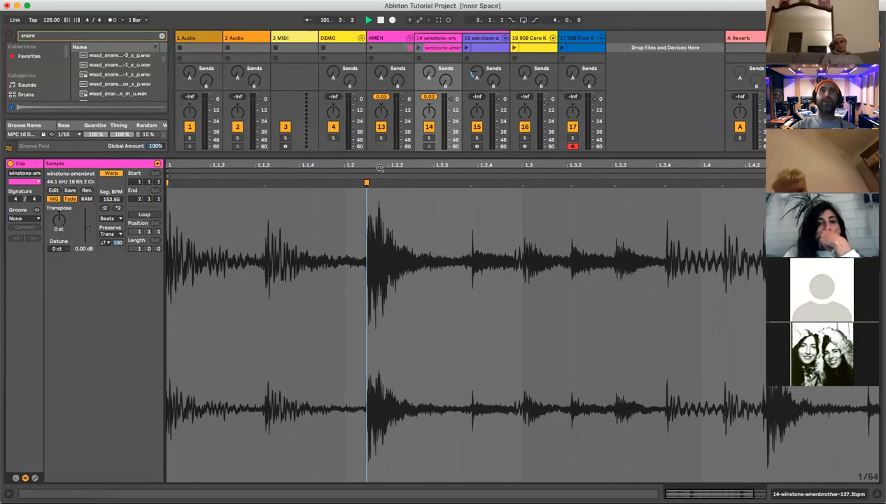
left_click_drag(377, 165, 378, 165)
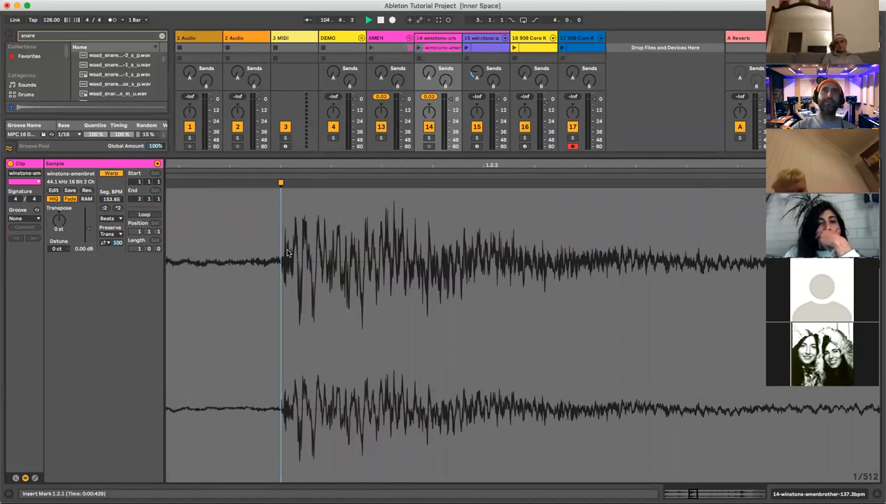
left_click_drag(331, 164, 330, 157)
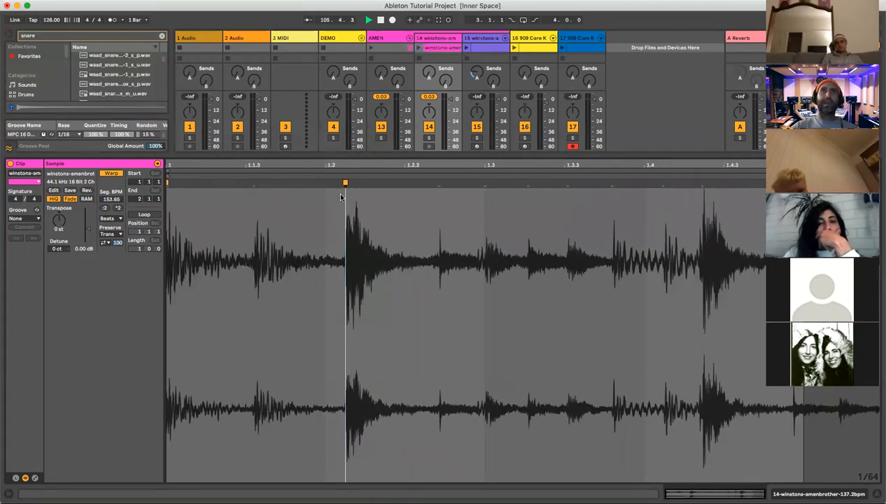
left_click_drag(343, 182, 326, 183)
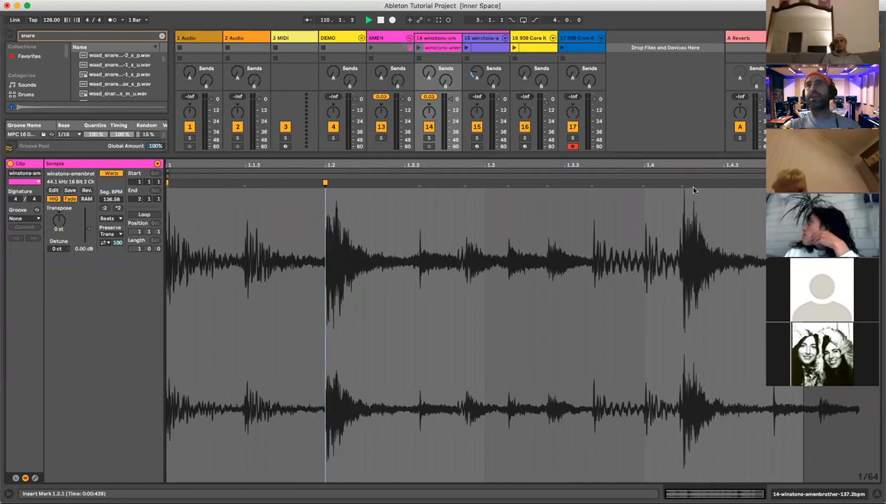
- Stretch the clip's opening by moving the beat 1.2 warp marker to 1.3.4, relaunch the clip, and return the marker to beat 1.2
mouse_move(323, 184)
left_mouse_down()
mouse_move(567, 189)
mouse_move(606, 202)
left_mouse_up()
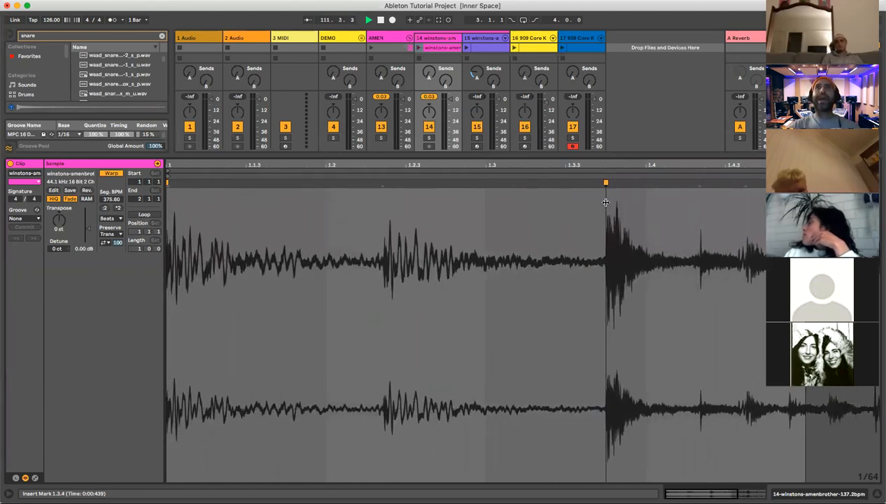
left_click(418, 49)
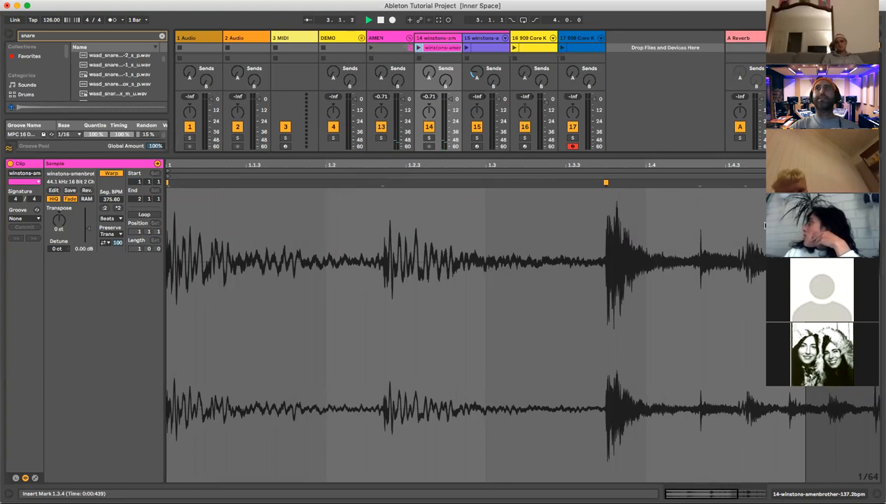
left_click_drag(605, 182, 515, 182)
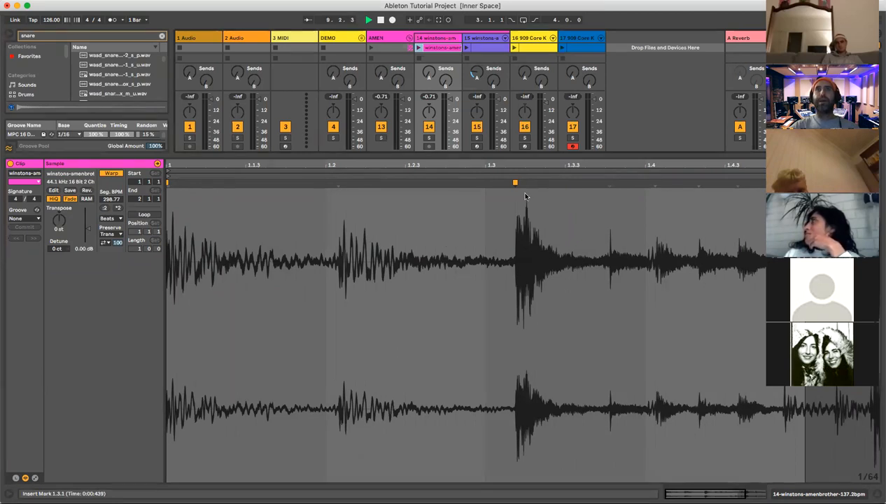
right_click(405, 182)
left_click_drag(515, 182, 324, 182)
left_click(368, 200)
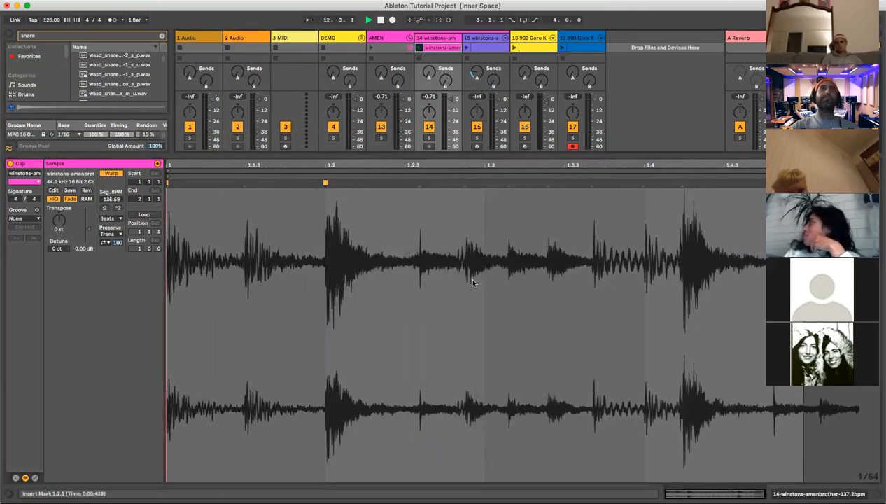
- Turn on looping for the clip, compress its opening by moving the warp marker to 1.1.3, and return the marker to beat 1.2
left_click(144, 214)
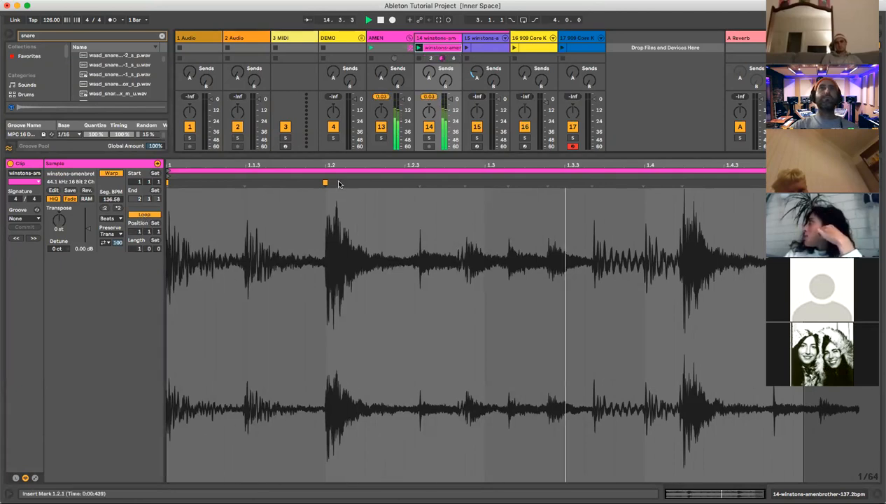
mouse_move(324, 182)
left_mouse_down()
mouse_move(335, 182)
mouse_move(246, 183)
mouse_move(265, 183)
left_mouse_up()
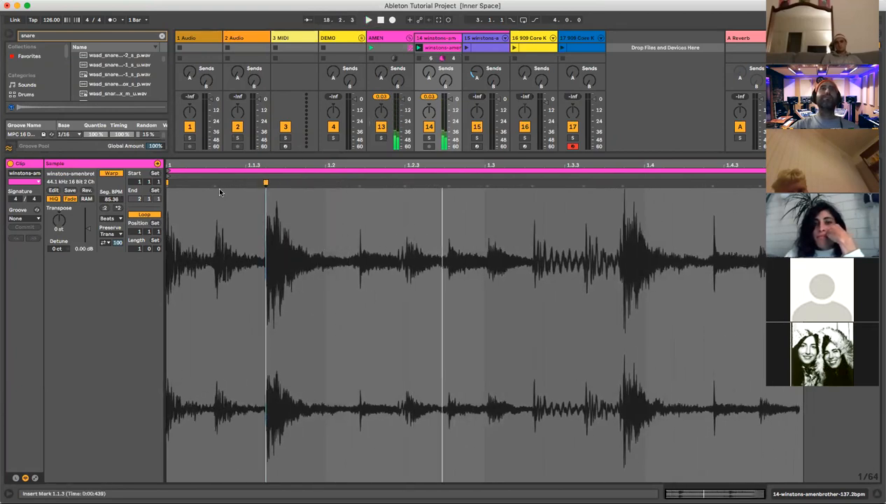
mouse_move(335, 182)
left_mouse_down()
mouse_move(306, 182)
mouse_move(325, 182)
left_mouse_up()
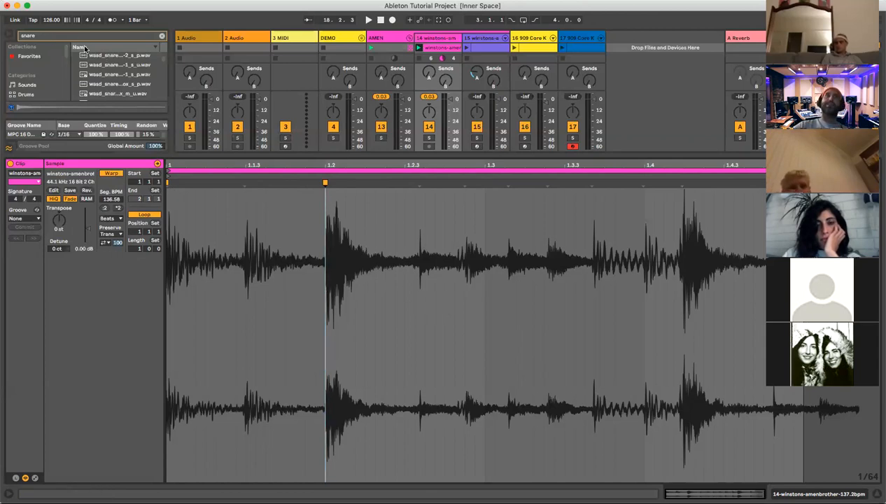
- Delete the edited clip from track 14, search the browser for "amen", and load the winstons-amenbrother sample into the track's first slot
left_click_drag(432, 155, 413, 332)
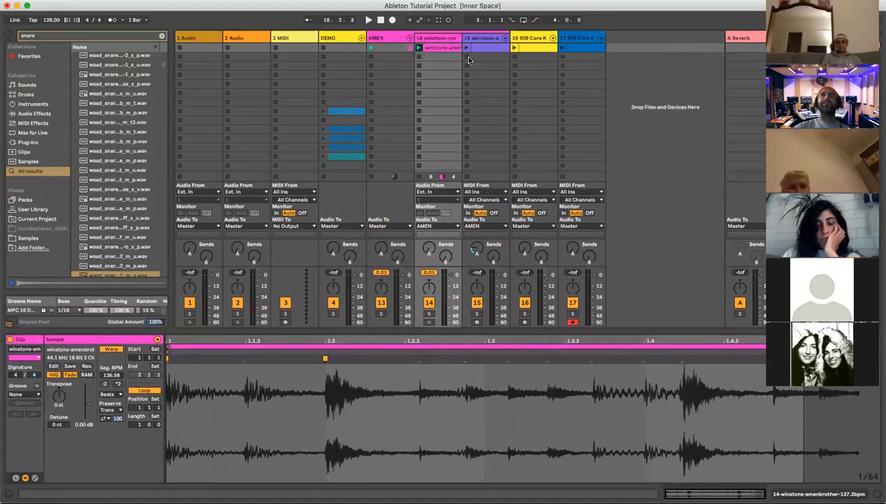
key("Delete")
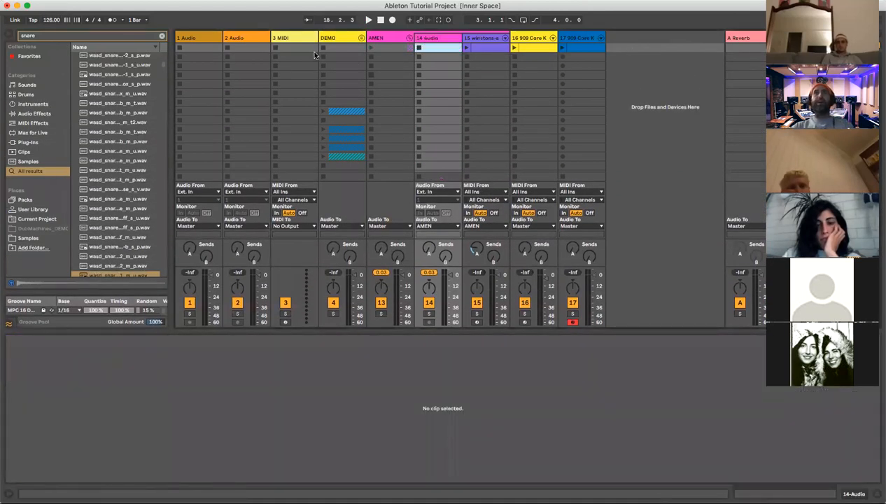
left_click(52, 35)
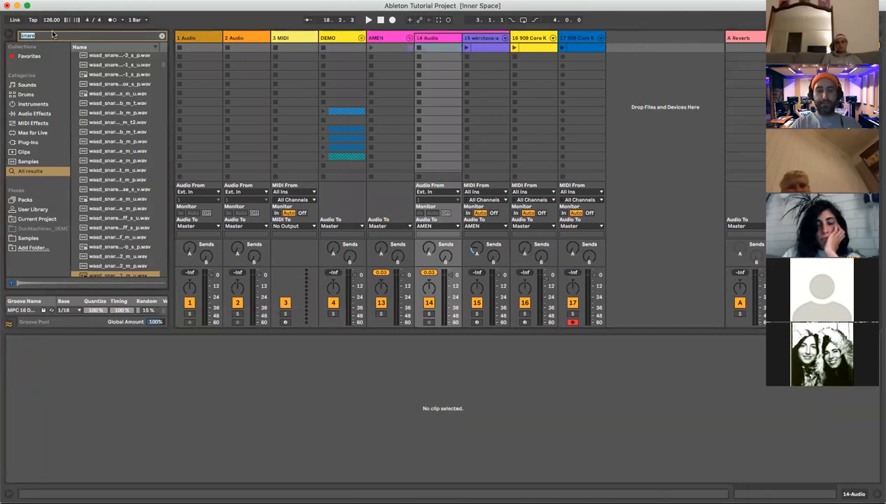
type("amen")
left_click_drag(118, 57, 437, 47)
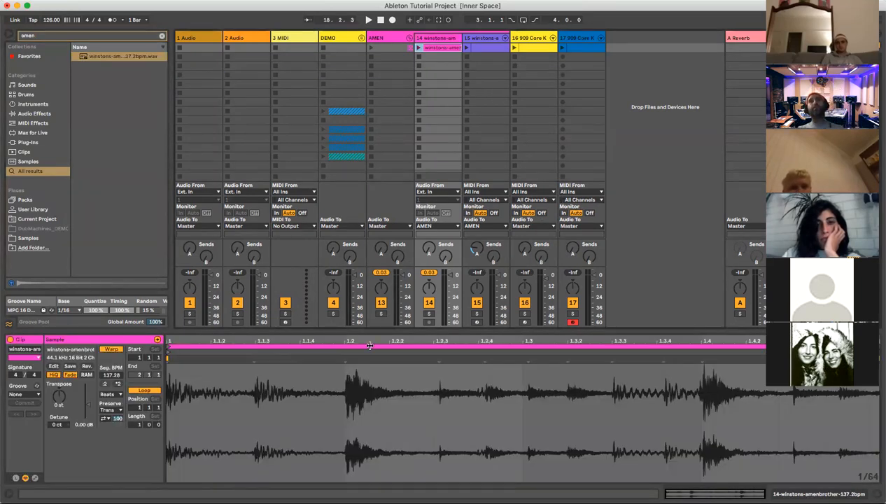
- Play the reloaded winstons-amenbrother loop against the metronome, and stop the clip and the metronome
left_click(418, 48)
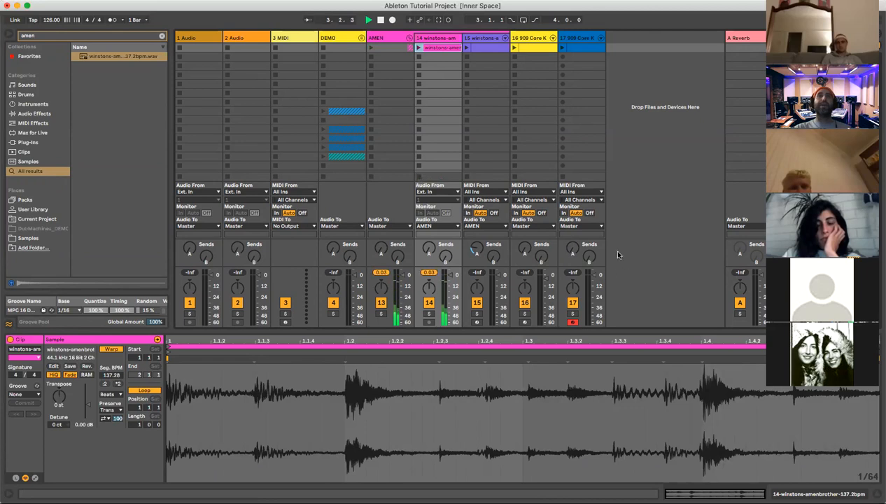
left_click(110, 20)
left_click(417, 48)
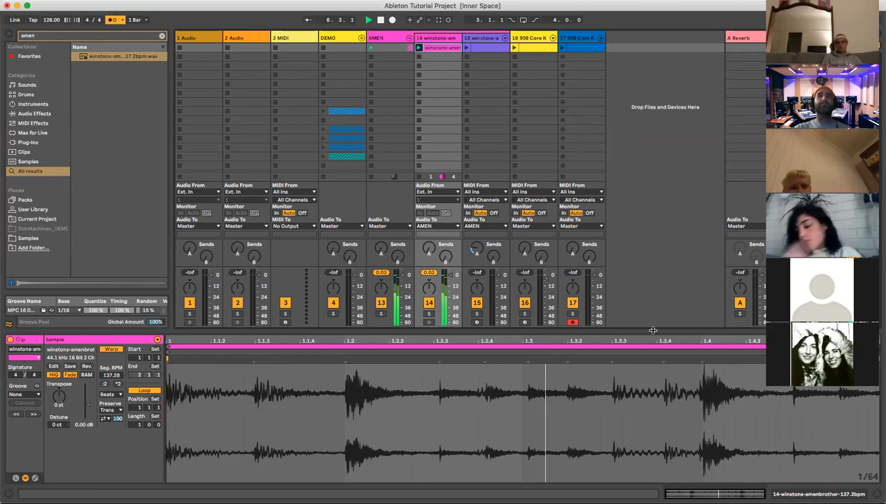
left_click(417, 176)
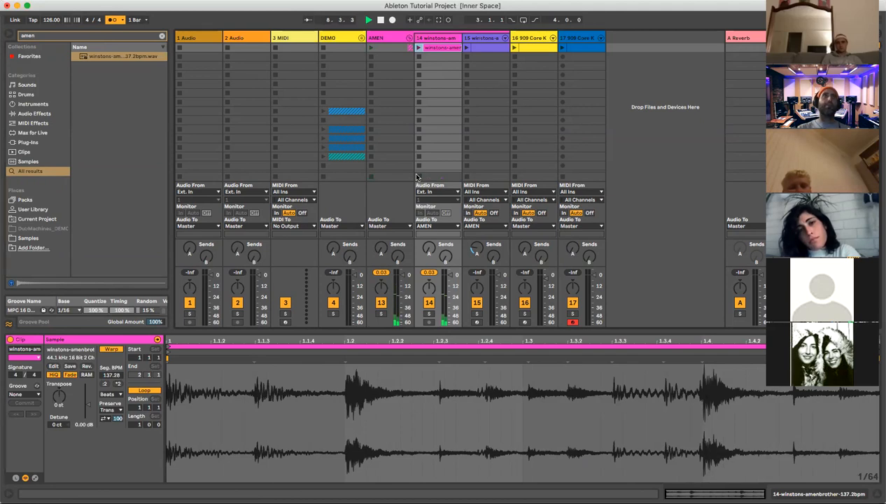
left_click(111, 21)
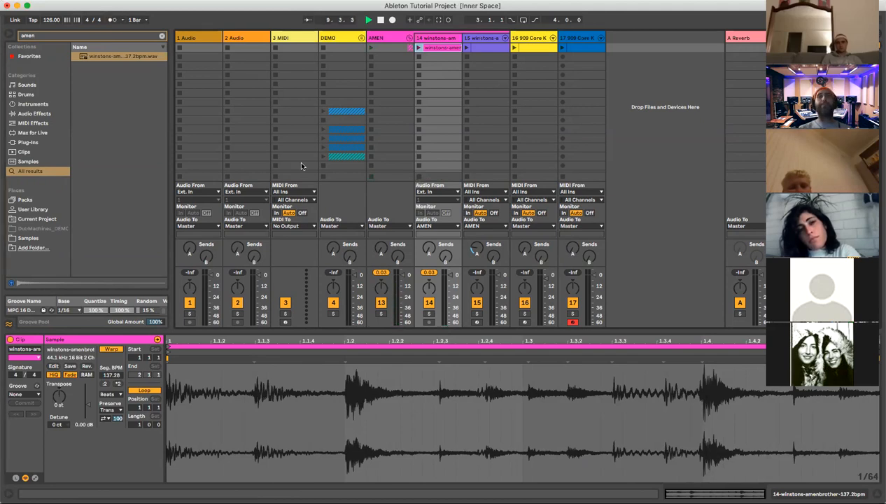
- Launch the first-slot clips on the two 909 Core Kit tracks, 17 and 16, to hear the drum pattern
left_click_drag(642, 328, 639, 254)
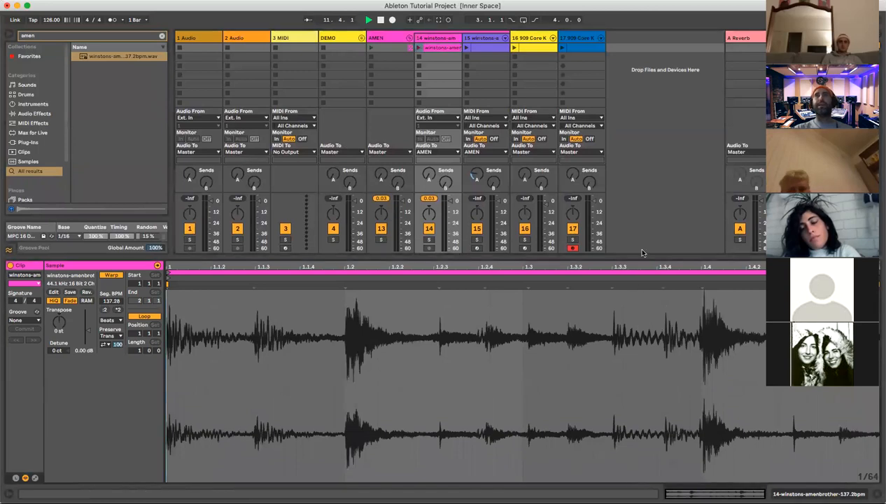
left_click_drag(519, 257, 509, 331)
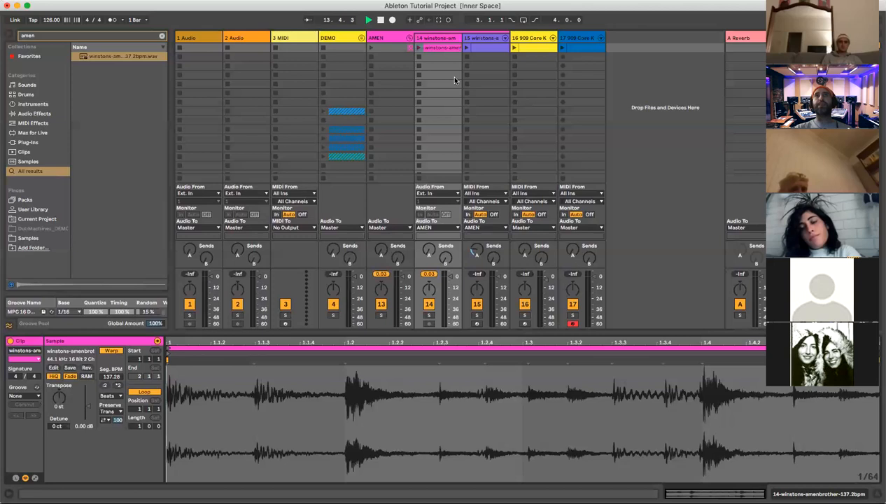
left_click(562, 48)
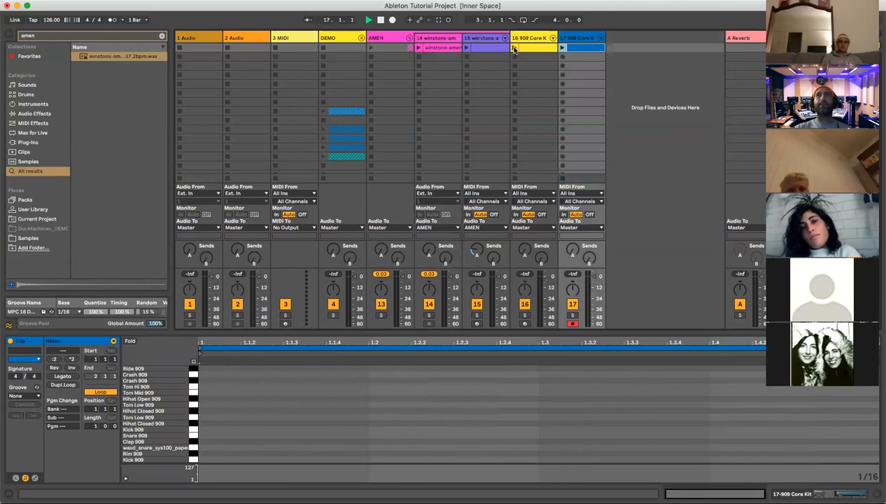
left_click(521, 47)
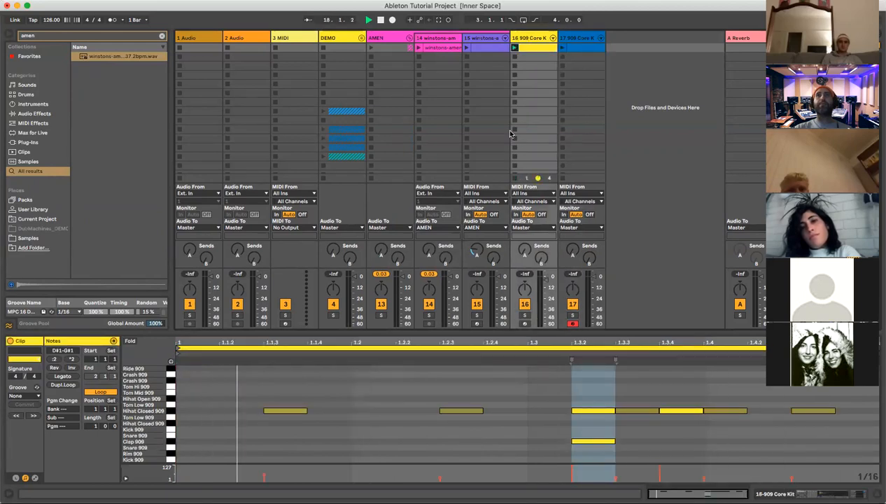
- Inspect the winstons-amenbrother clip and track 14's device chain, and return to the clip's waveform
left_click(419, 47)
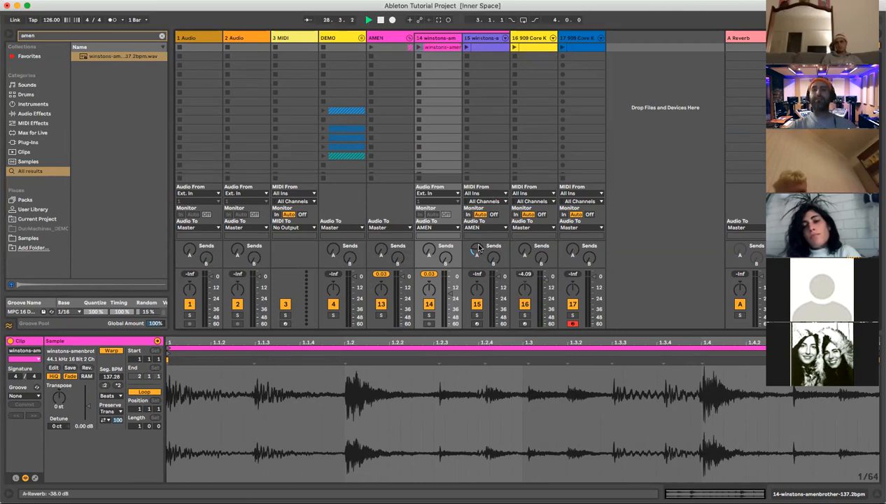
left_click(436, 48)
left_click(438, 38)
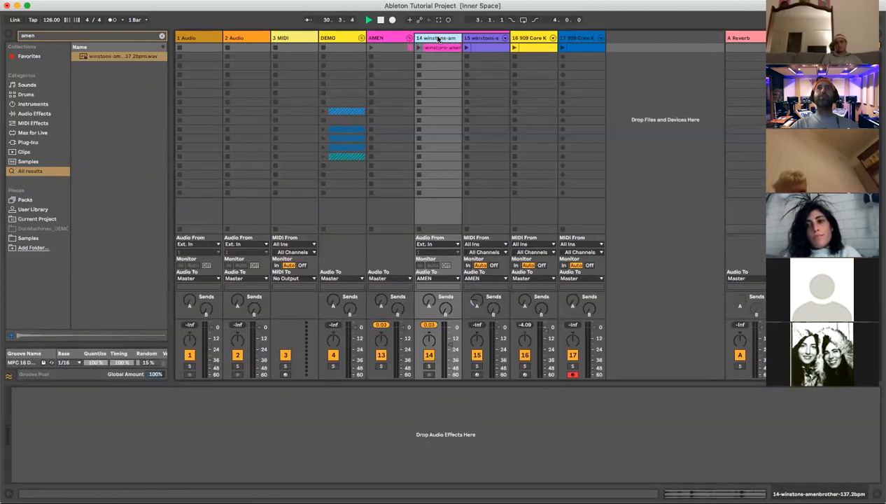
left_click(435, 47)
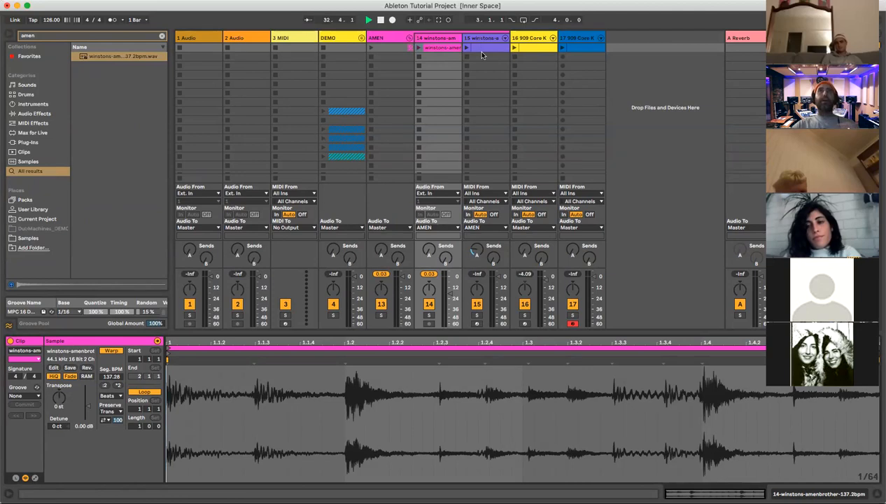
- Search the browser for "sim" and load Simpler onto a new MIDI track after the 909 Core Kit tracks
left_click(37, 38)
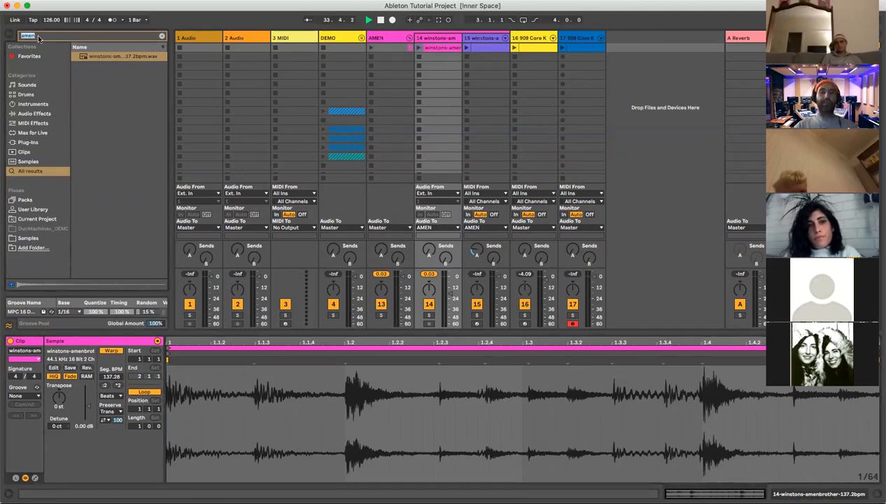
key("BackSpace")
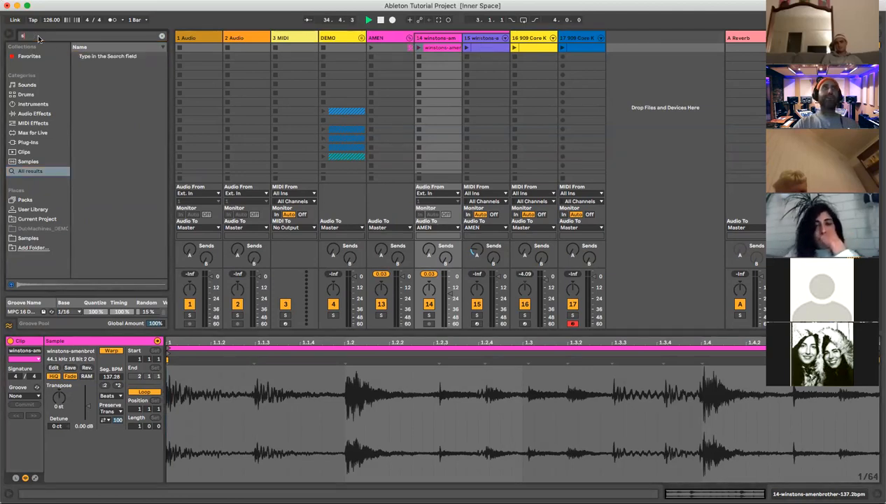
type("simpl")
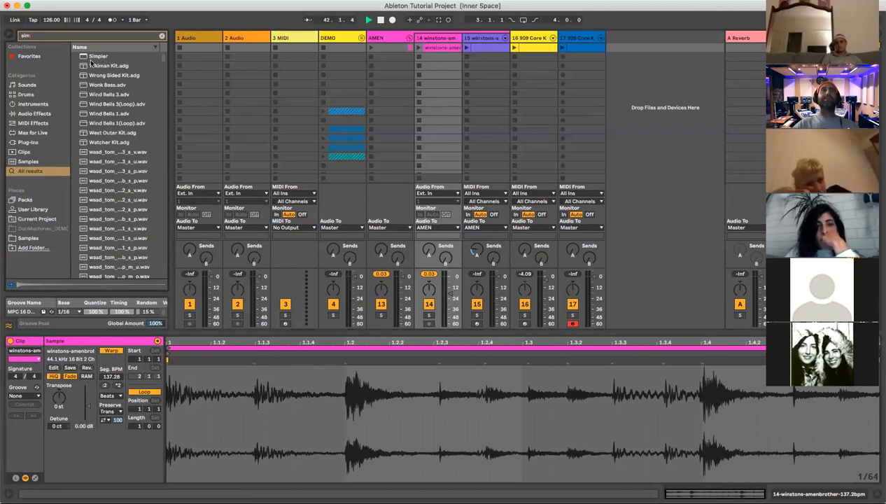
left_click_drag(98, 58, 638, 82)
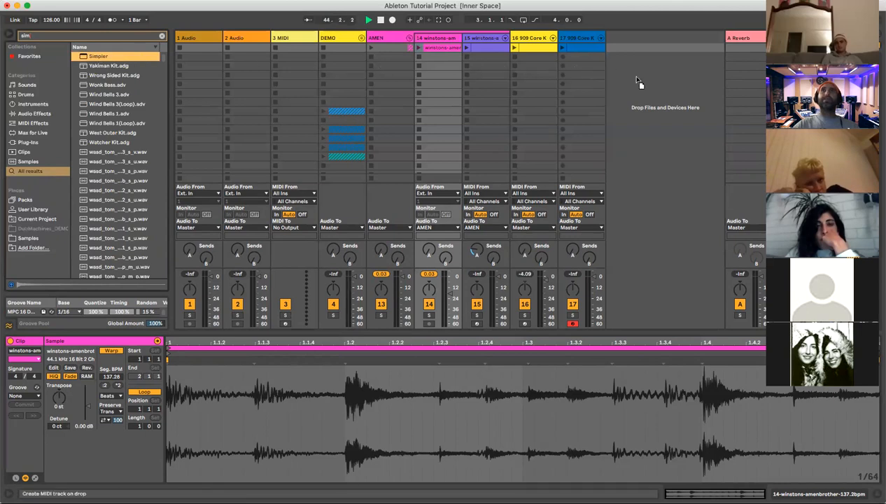
left_click_drag(569, 81, 661, 107)
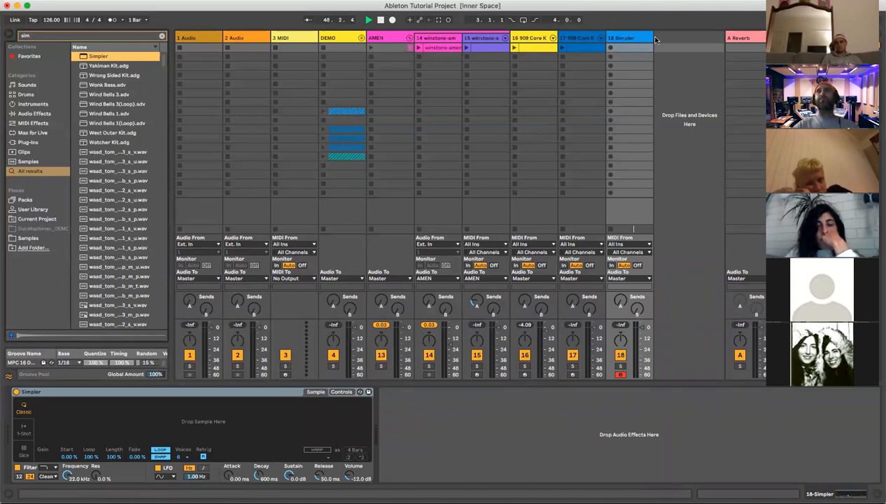
- Stop playback, load the winstons-amenbrother clip from track 14 into track 18's Simpler, and view its waveform enlarged before returning to the compact view
left_click(380, 20)
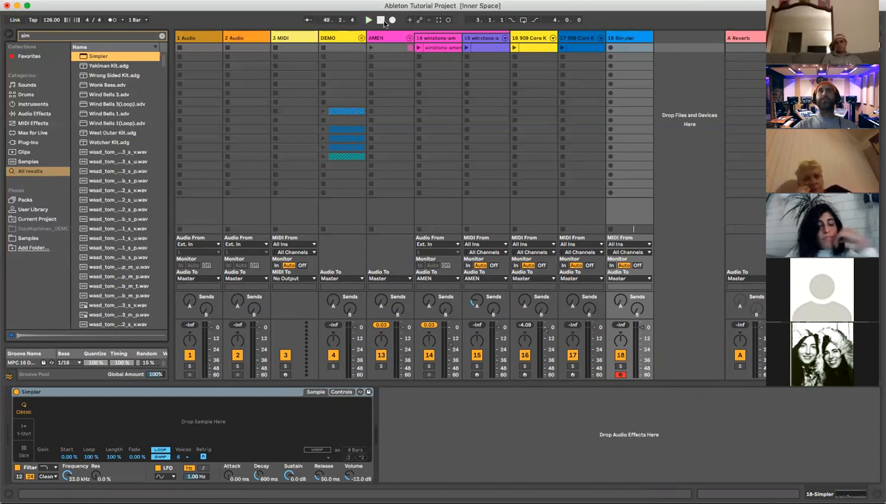
left_click(629, 39)
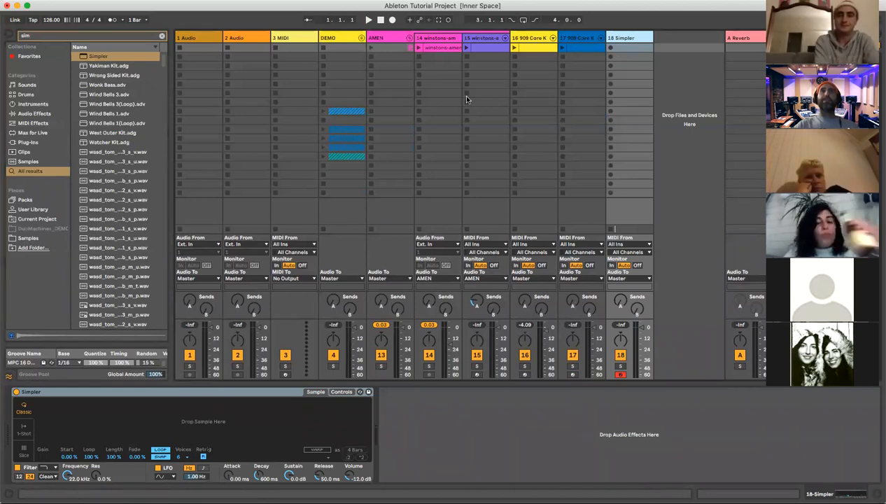
left_click_drag(448, 49, 246, 419)
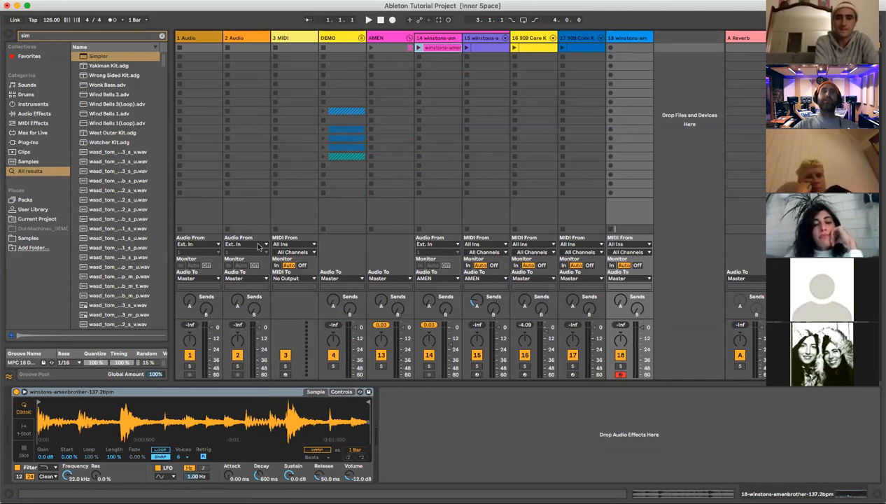
left_click(21, 405)
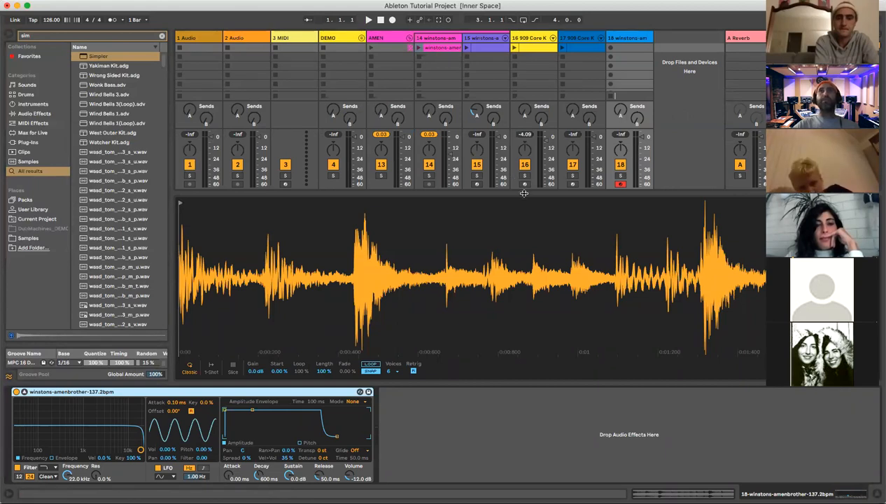
left_click_drag(524, 193, 527, 372)
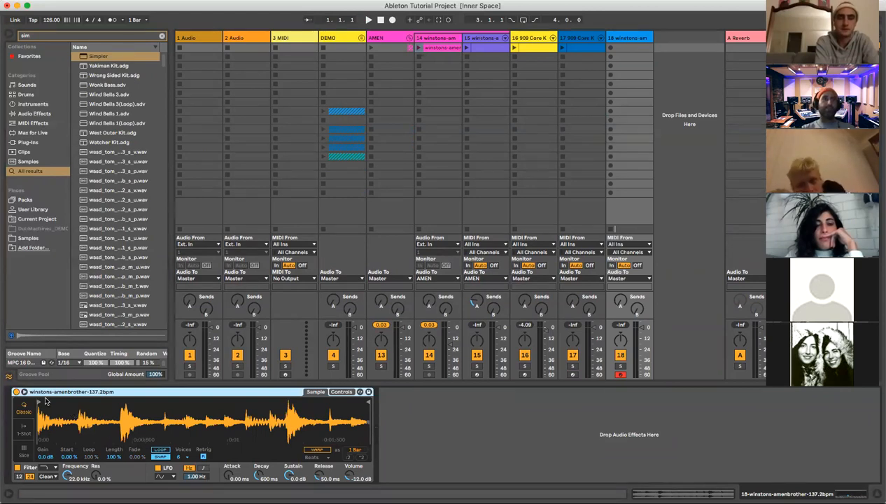
- Audition the Amen break in track 18's Simpler, playing notes before and after shifting the octave range to C3–D4
key("a")
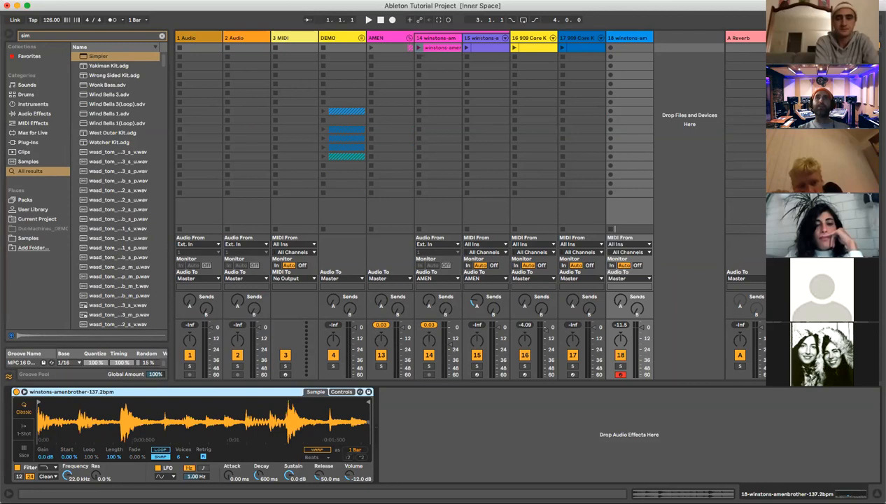
key("x")
key("a")
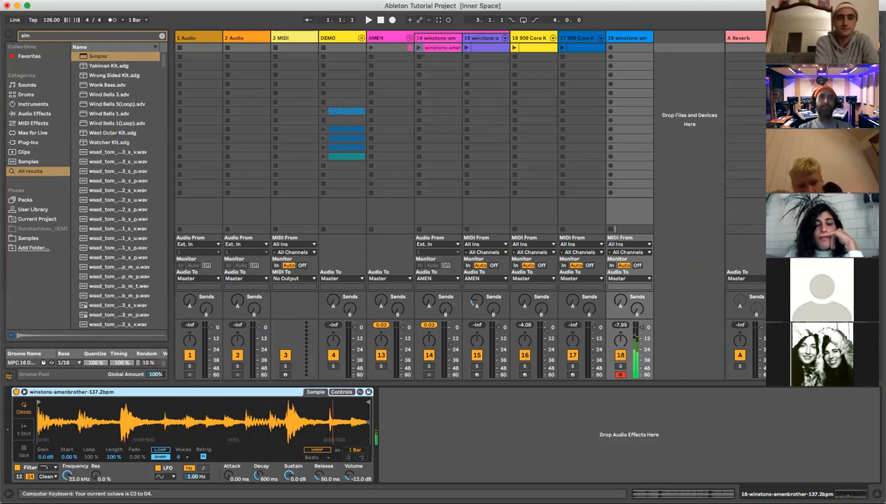
key("a")
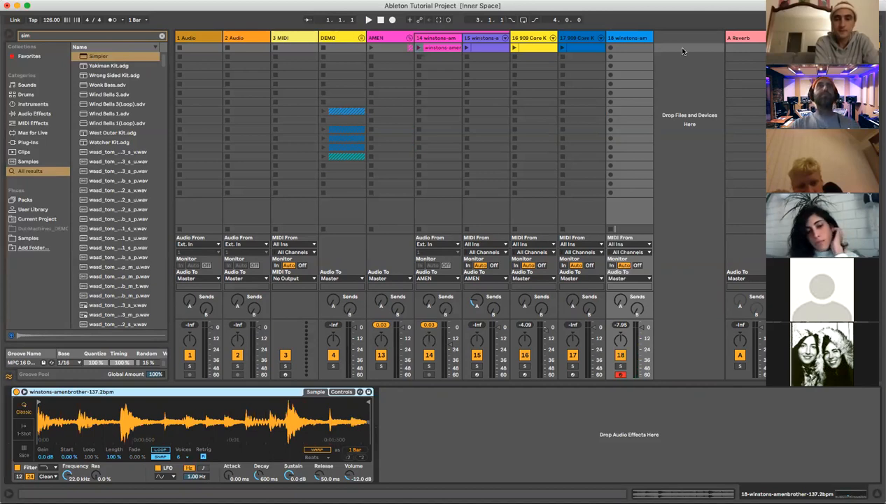
- Browse and preview entries in the "sim" search results, including the wasd samples and Tom Mid 808.adg
scroll(127, 187, "down", 12)
left_click(127, 186)
left_click(131, 117)
left_click(130, 90)
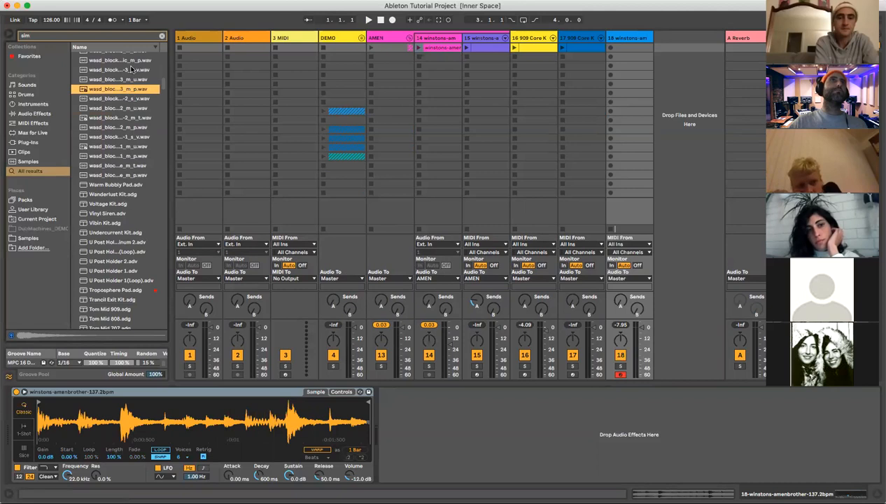
left_click(129, 70)
scroll(127, 73, "up", 1)
scroll(124, 175, "down", 10)
left_click(122, 258)
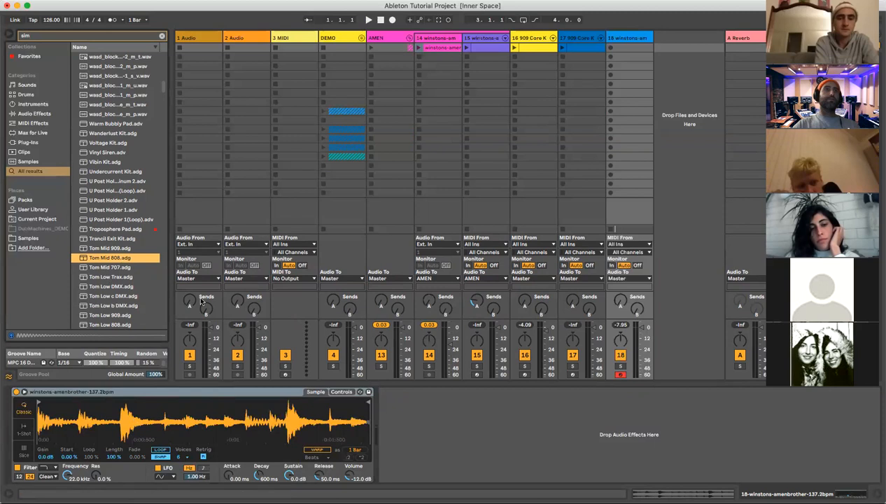
double_click(634, 41)
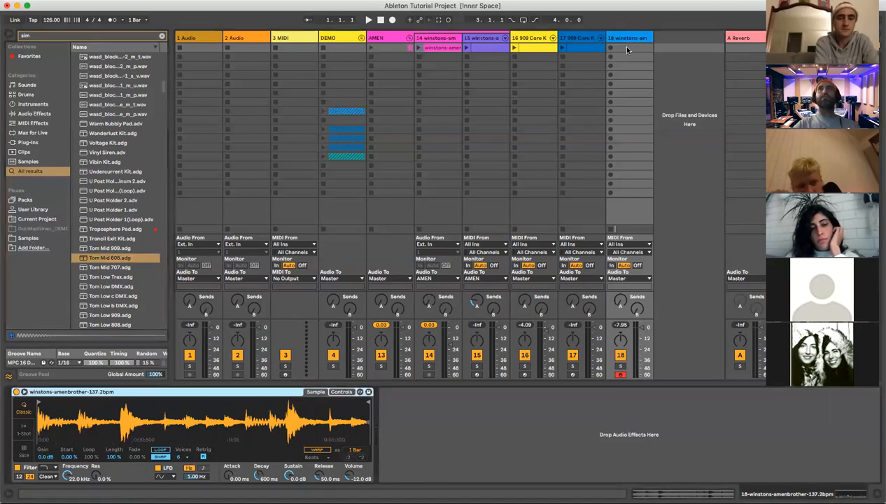
left_click(115, 256)
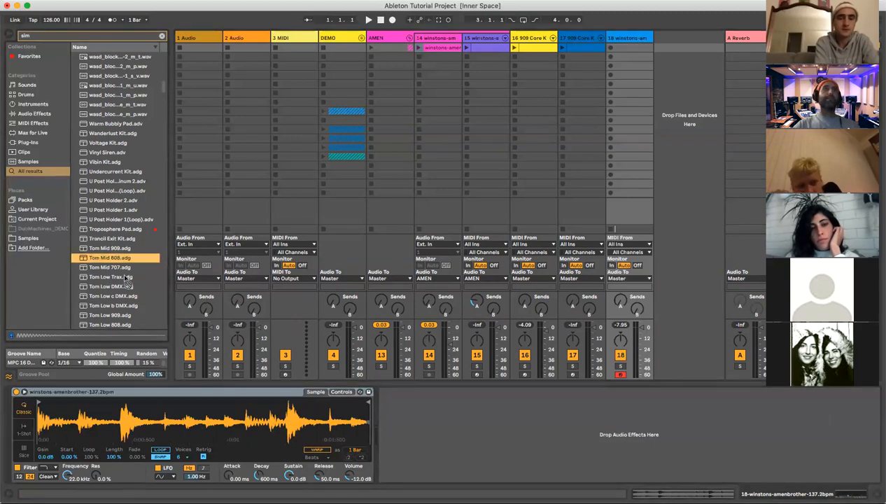
- Limit the browser results to Samples and replace the sample in track 18's Simpler with Synth Simple Analogue F.wav
left_click(26, 162)
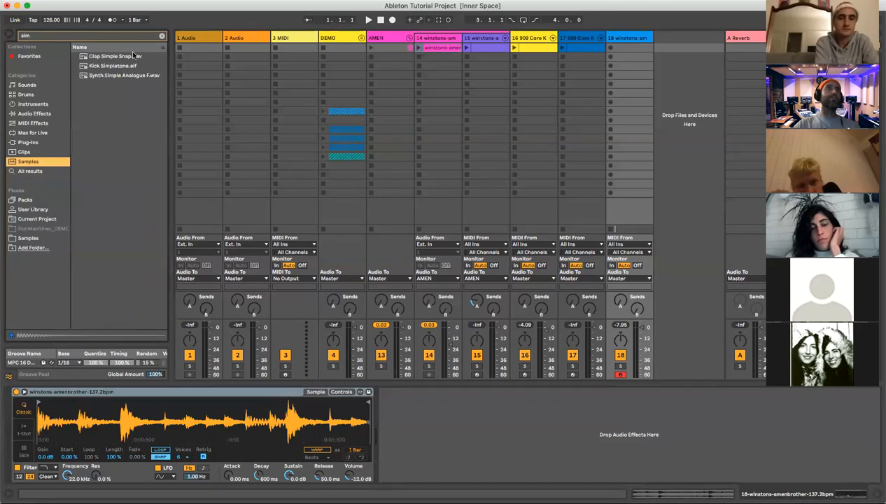
left_click(121, 75)
left_click_drag(143, 153, 171, 425)
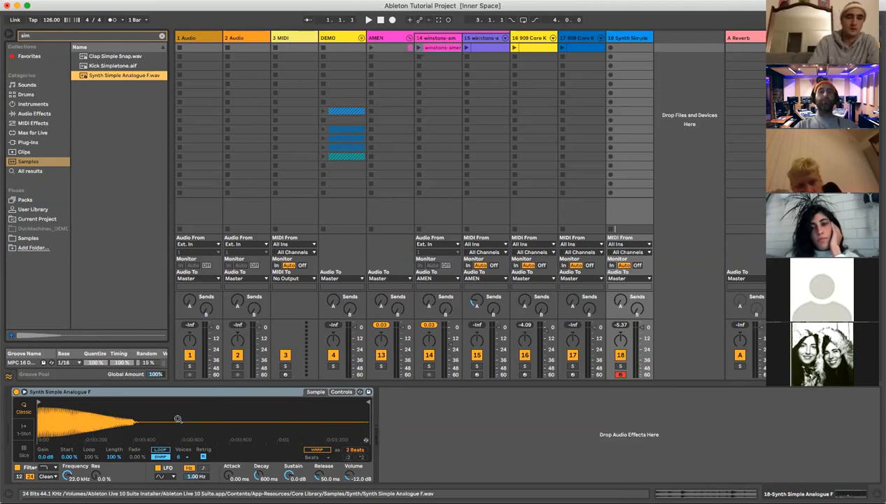
- Audition the synth sample with the octave range lowered to C2–D3, and undo the sample replacement
key("z")
key("a")
key("a")
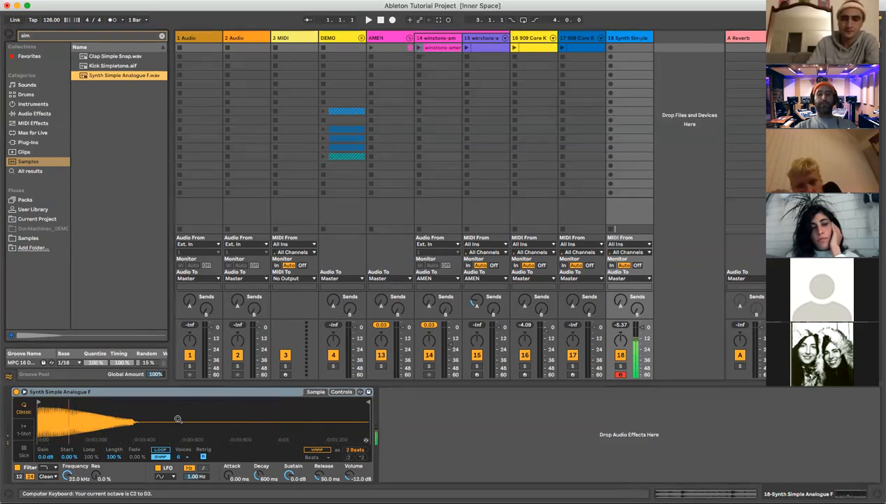
key("a")
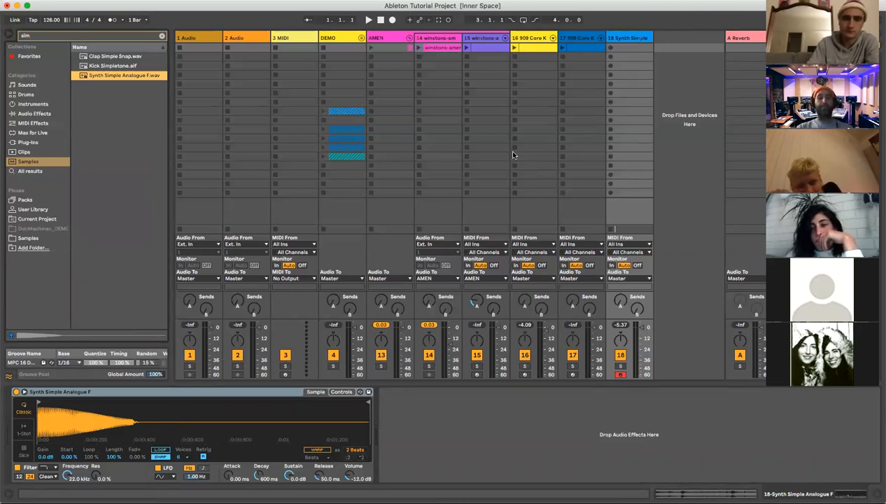
key("super+z")
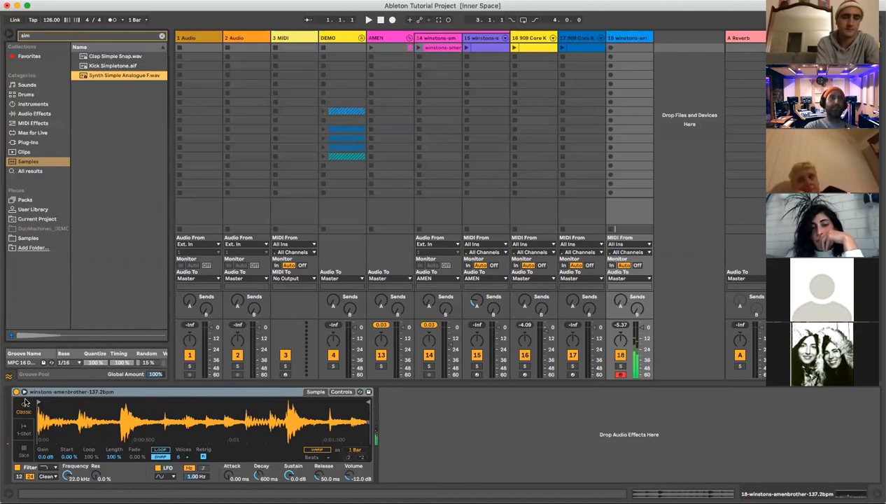
- Shift the octave range down and back up on the restored Amen break, and trigger it with Simpler in 1-Shot mode
key("z")
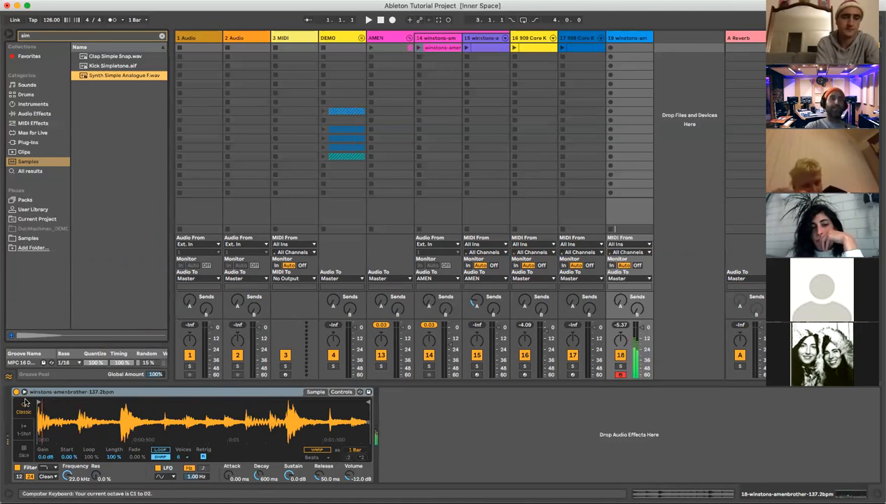
key("x")
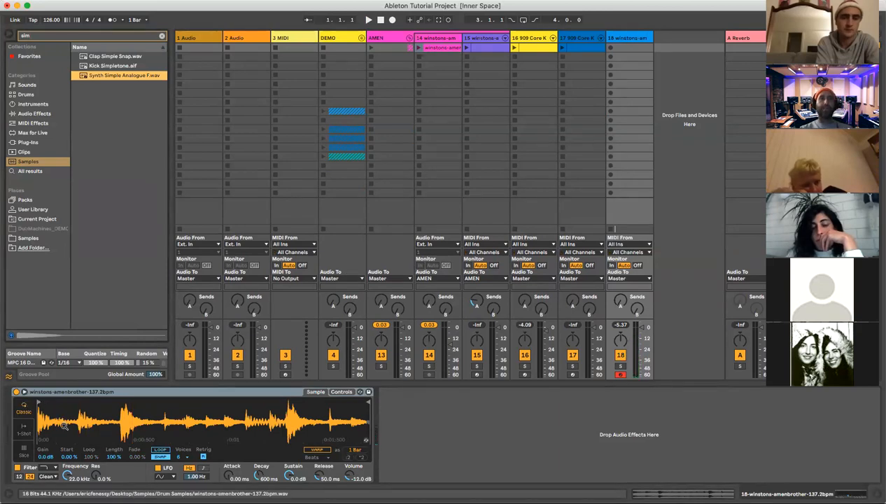
left_click(25, 429)
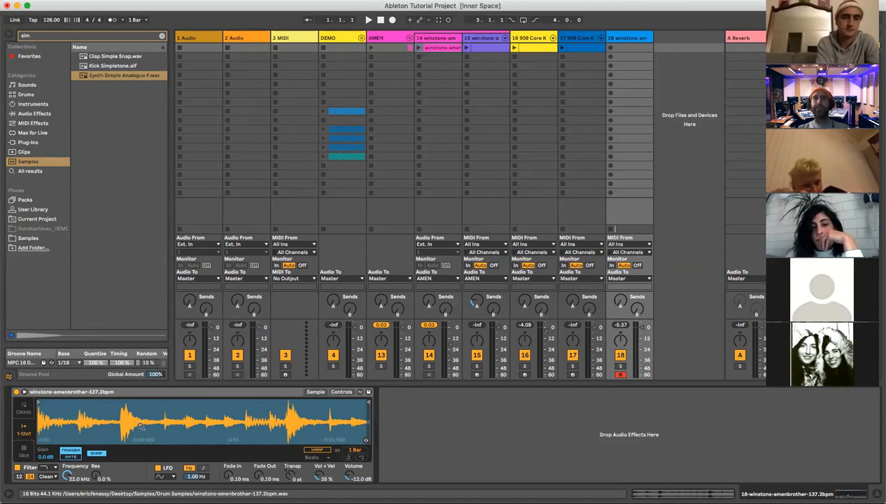
key("a")
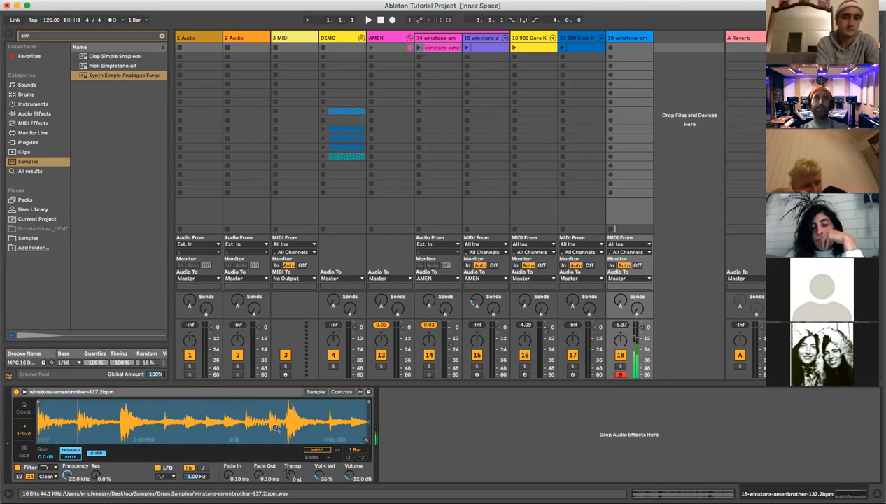
- Switch Simpler to Slice mode, and view the sample's context options without choosing one
left_click(26, 453)
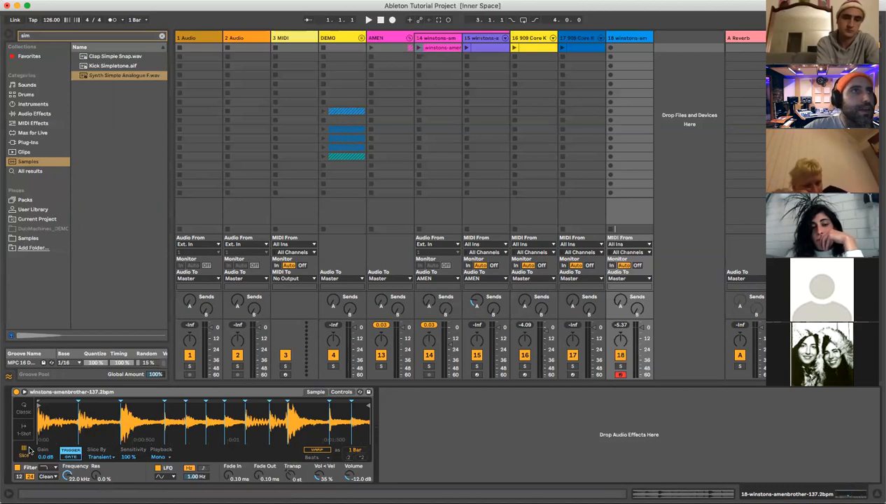
right_click(177, 434)
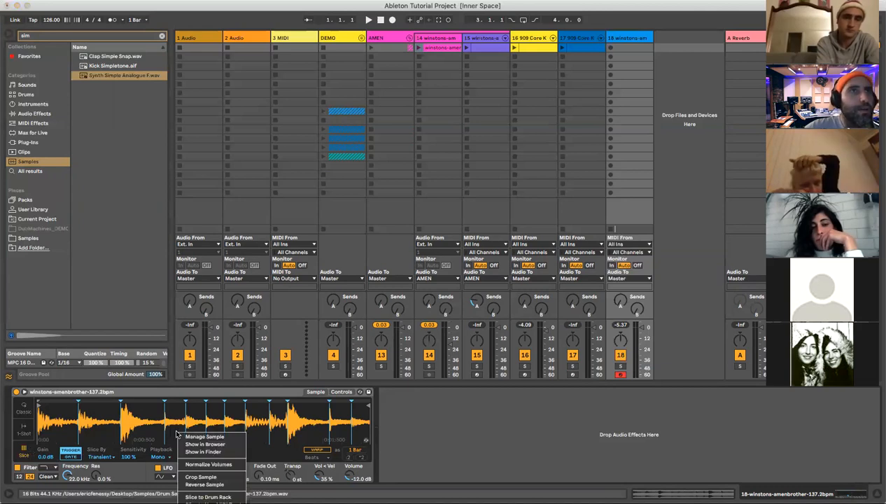
left_click(257, 452)
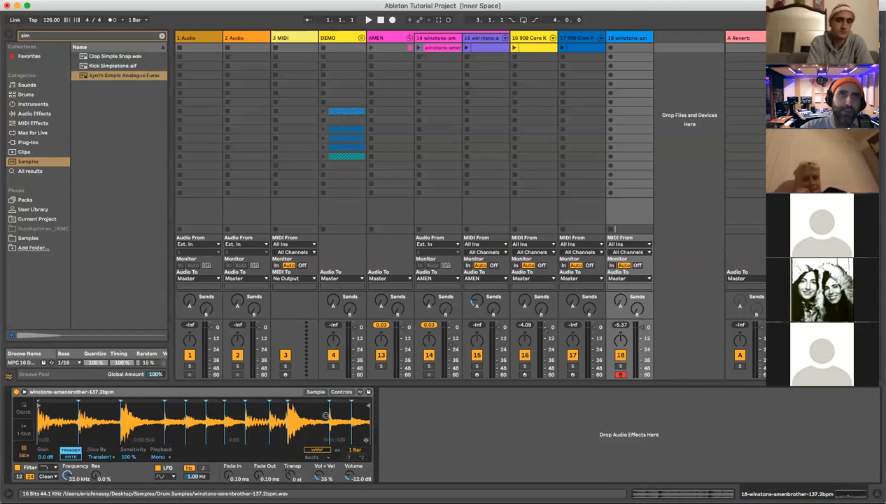
- Compare slicing the Amen break by Beat and by Region, and set Slice By to Manual
left_click(115, 457)
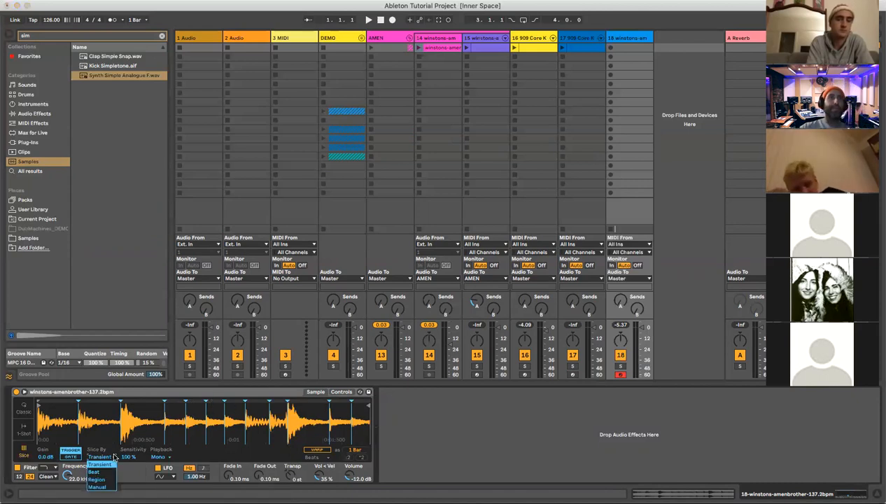
left_click(110, 474)
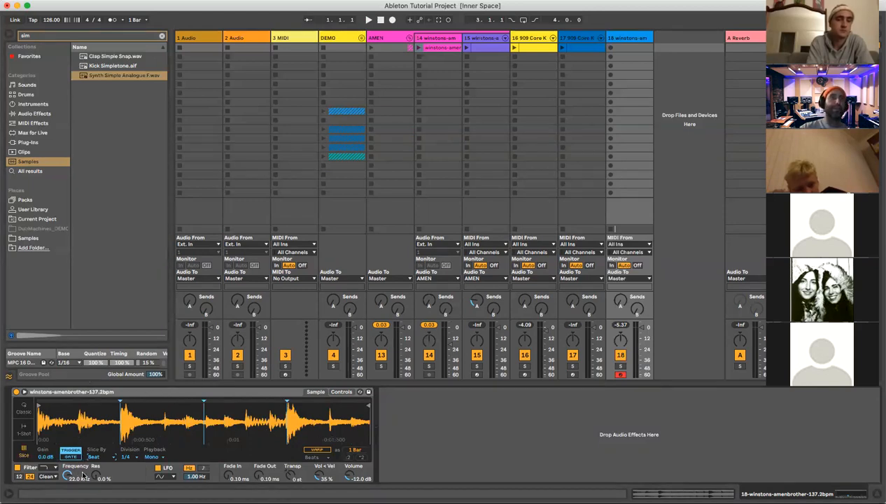
left_click(111, 457)
left_click(107, 479)
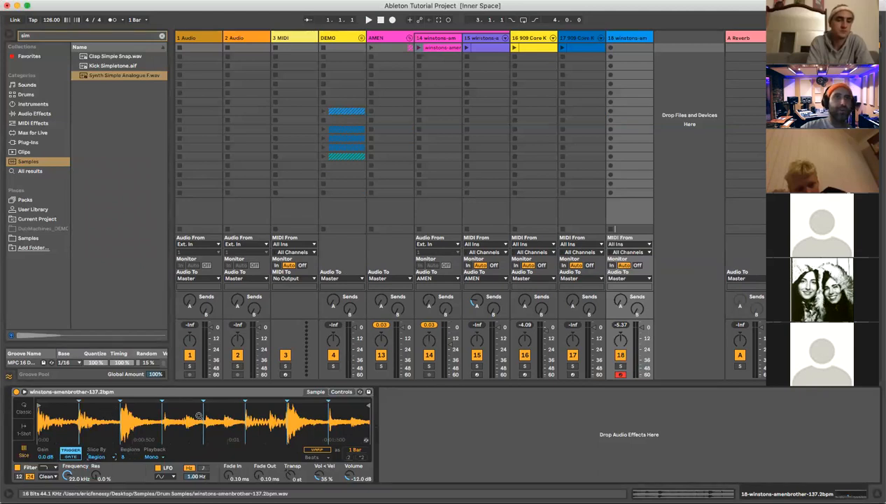
left_click(106, 456)
left_click(104, 486)
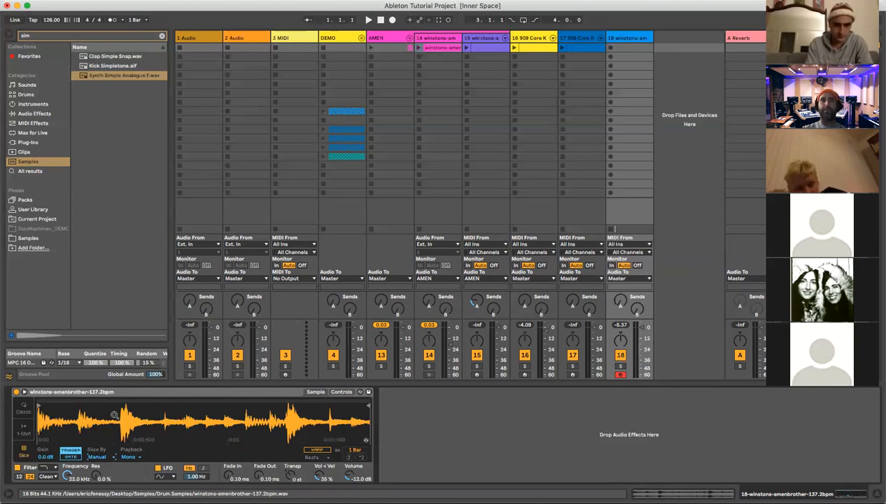
- Narrow the sample's start and end markers around the first loud hit, covering about 1 Beat, and shift the octave range down
left_click_drag(39, 404, 121, 404)
left_click_drag(366, 405, 160, 402)
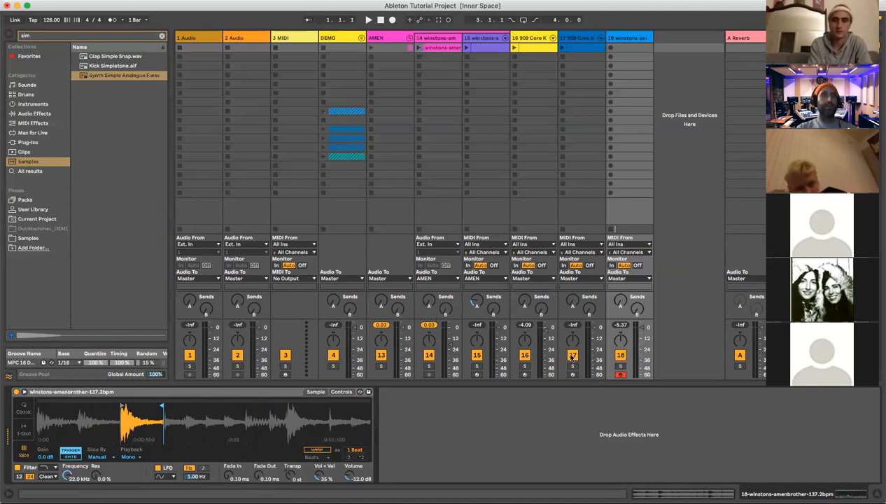
key("z")
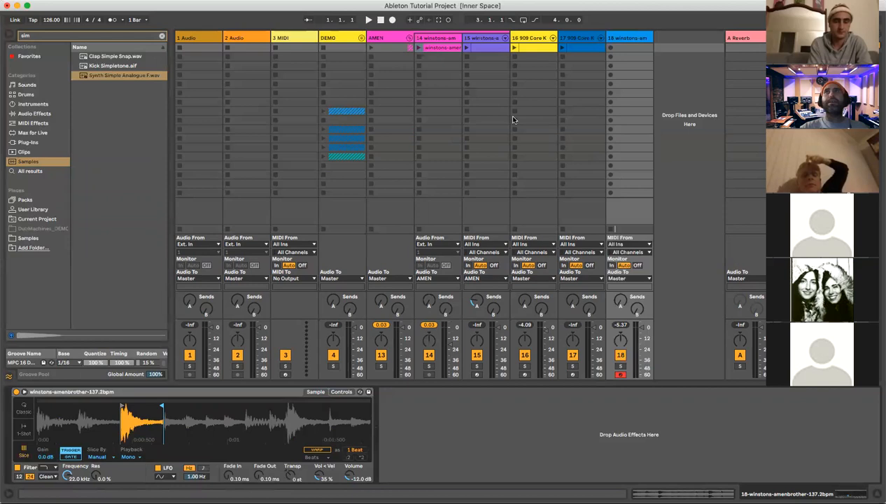
double_click(631, 47)
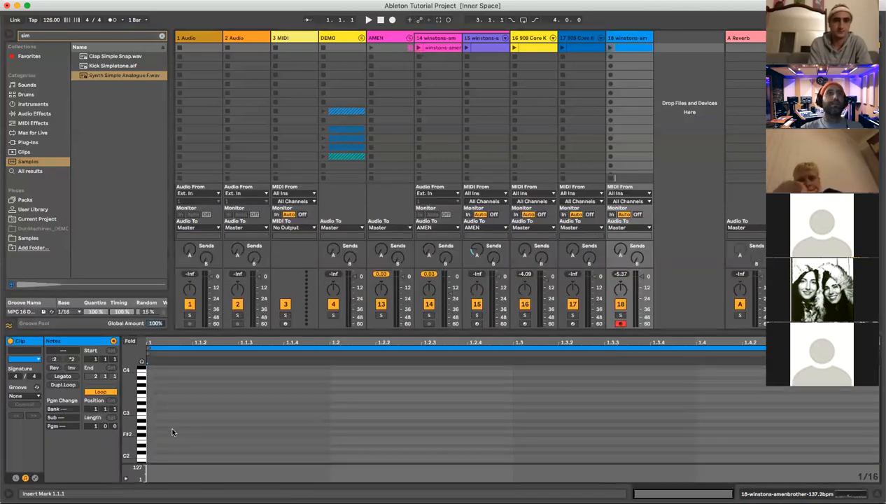
key("Delete")
left_click(639, 37)
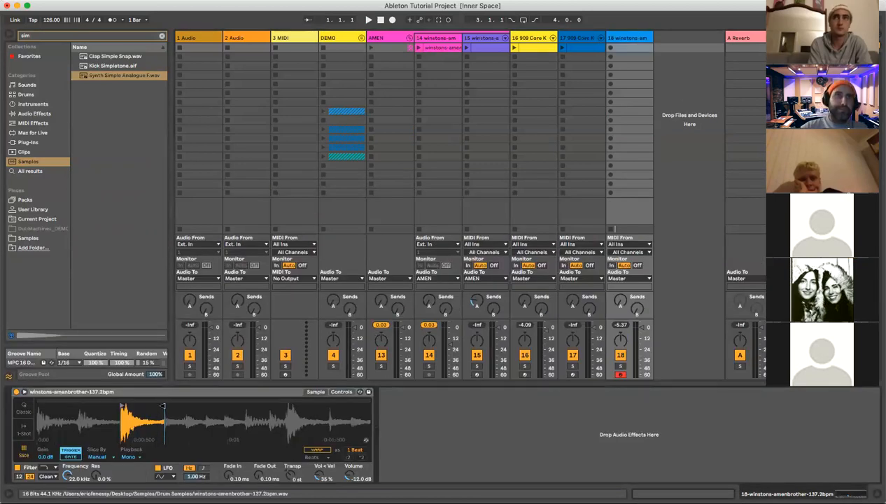
- Fine-tune the start and end markers around the isolated hit in the Amen break's waveform
mouse_move(120, 406)
left_mouse_down()
mouse_move(105, 406)
mouse_move(167, 405)
mouse_move(124, 407)
left_mouse_up()
right_click(181, 404)
left_click(174, 407)
right_click(127, 413)
left_click(126, 418)
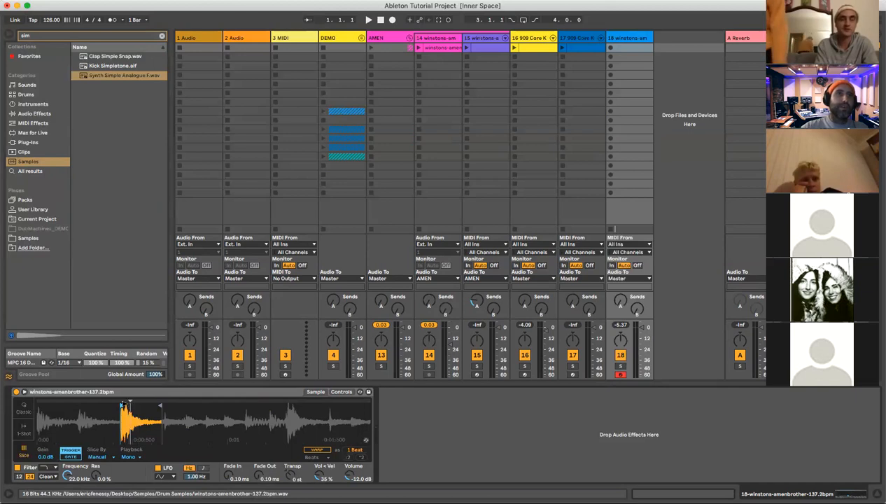
mouse_move(123, 406)
left_mouse_down()
mouse_move(94, 407)
mouse_move(292, 408)
mouse_move(143, 406)
mouse_move(162, 403)
left_mouse_up()
left_click_drag(119, 405, 123, 405)
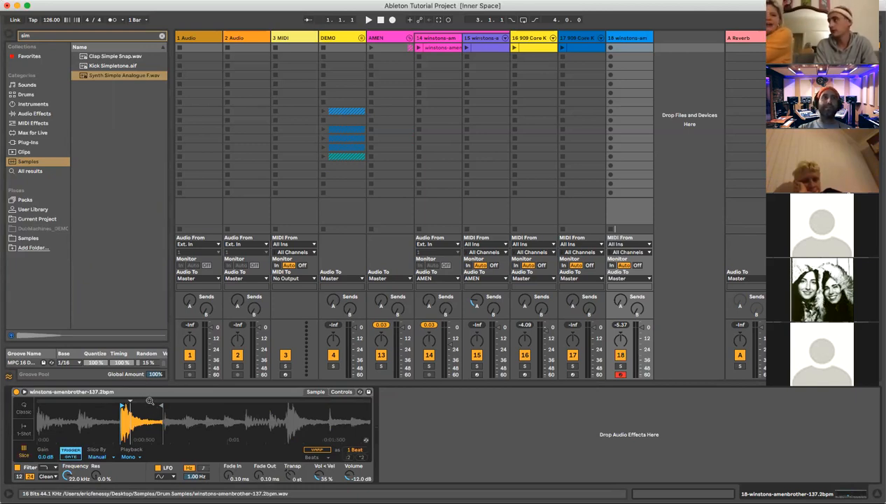
mouse_move(163, 405)
left_mouse_down()
mouse_move(145, 406)
mouse_move(161, 407)
left_mouse_up()
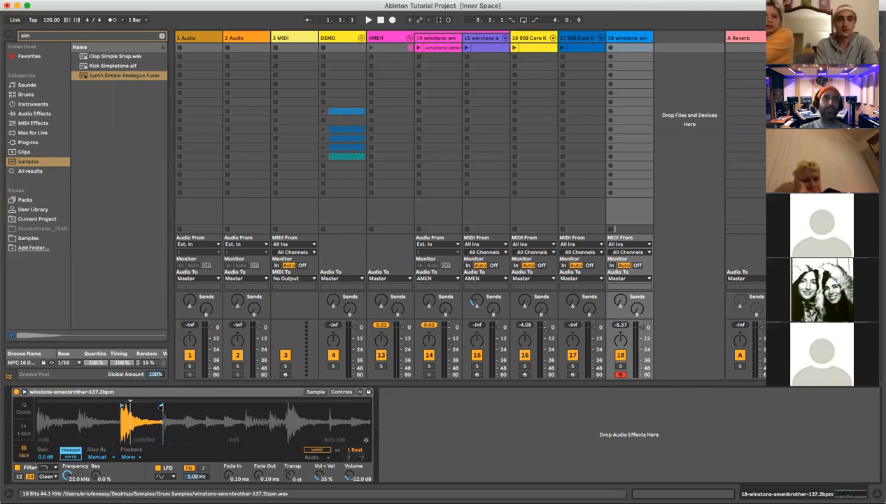
- Add manual slices within the isolated hit, and create and play a clip on track 18 with one A1 note at its start
double_click(160, 419)
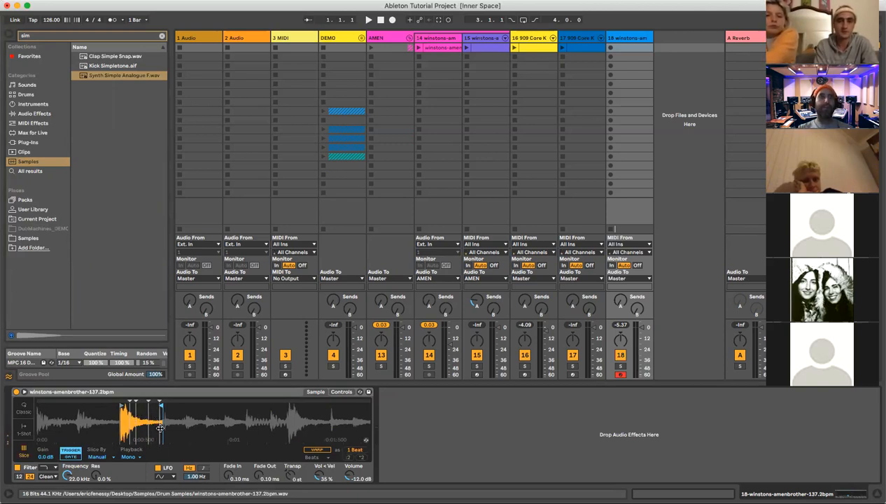
double_click(627, 47)
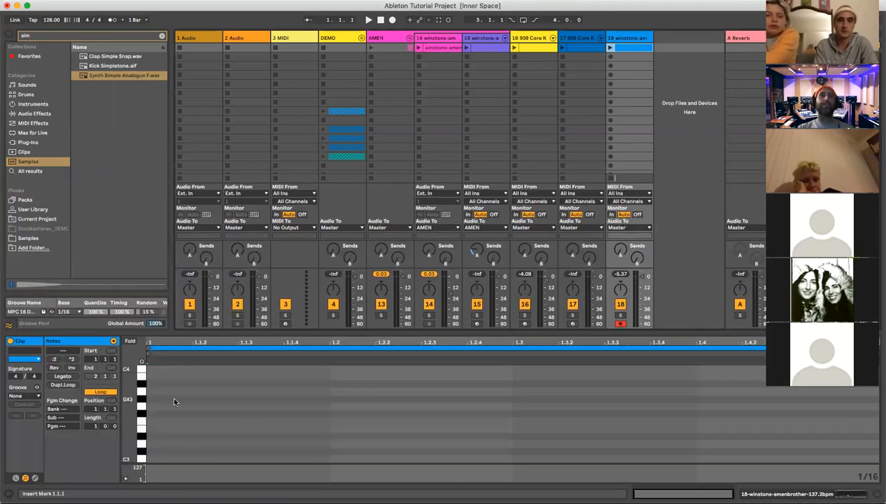
left_click(132, 343)
scroll(162, 408, "down", 5)
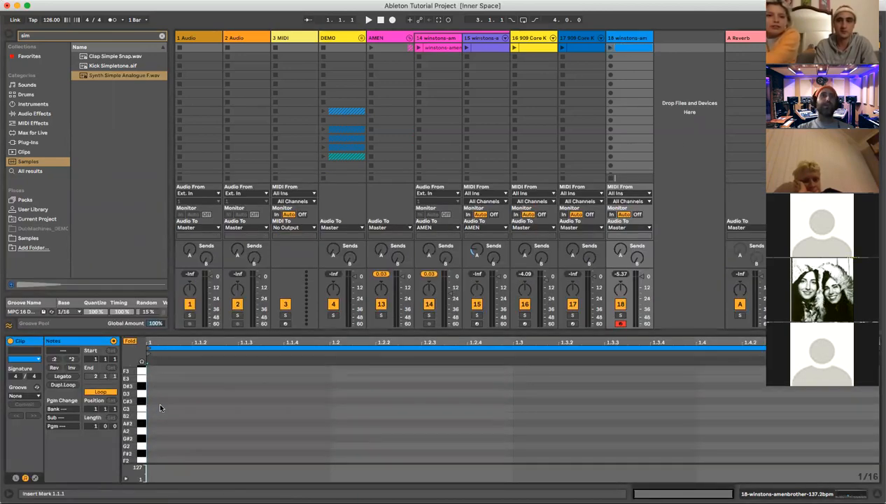
double_click(162, 414)
left_click_drag(161, 415, 190, 415)
left_click(610, 48)
left_click(610, 178)
double_click(628, 39)
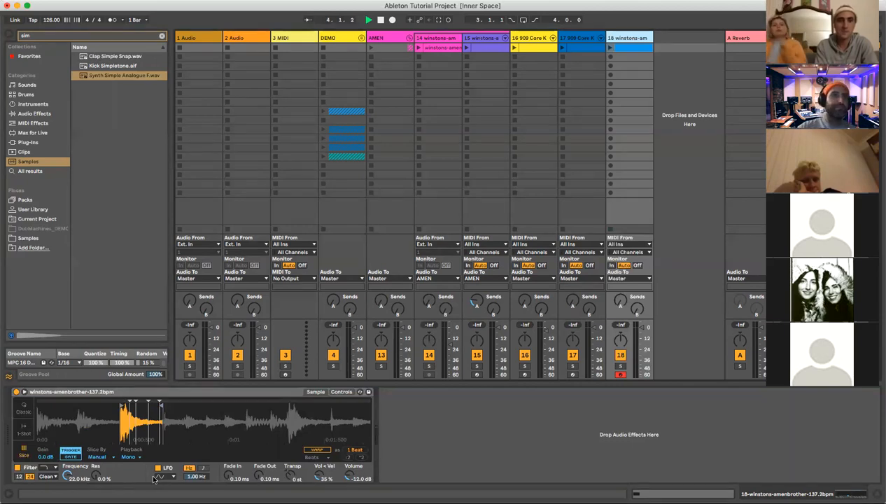
- Set Slice By to Transient and extend the start and end markers to cover the whole 1 Bar Amen break
left_click(108, 459)
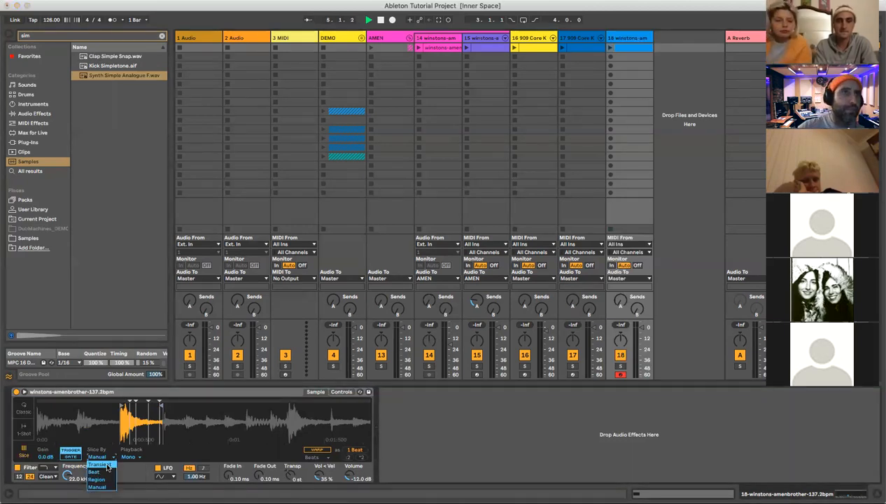
left_click(105, 465)
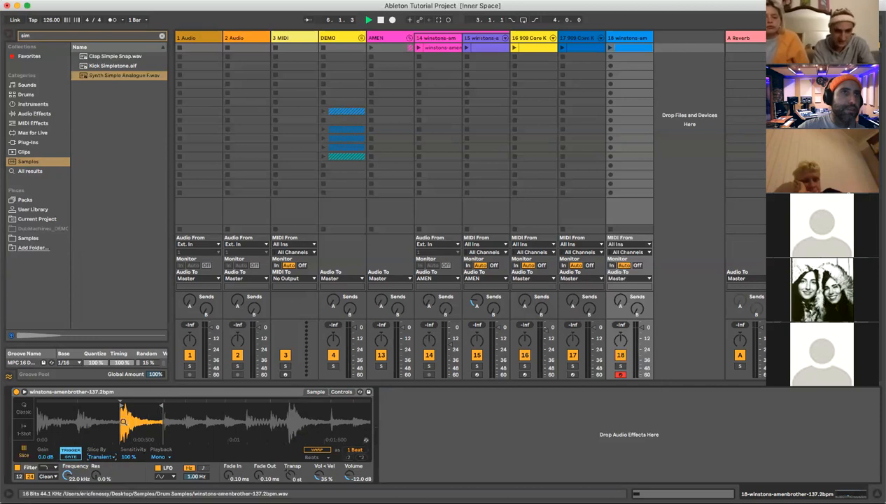
left_click_drag(120, 404, 36, 404)
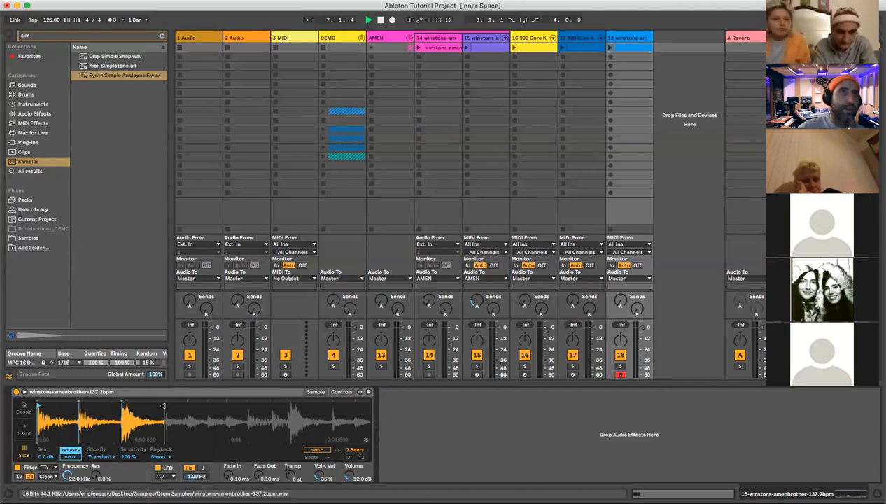
left_click_drag(162, 406, 406, 416)
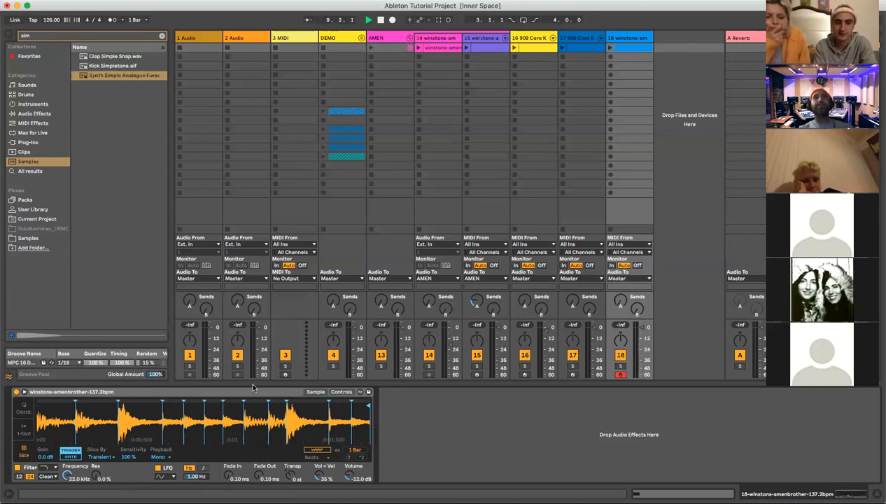
- Convert the Amen break to a Drum Rack with Slice to Drum Rack, audition its pads, and revert track 18 to Simpler
right_click(144, 413)
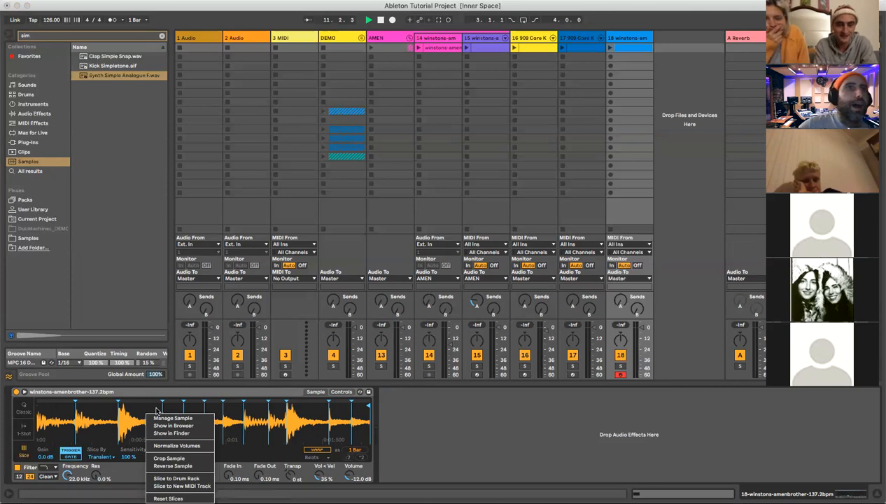
right_click(138, 408)
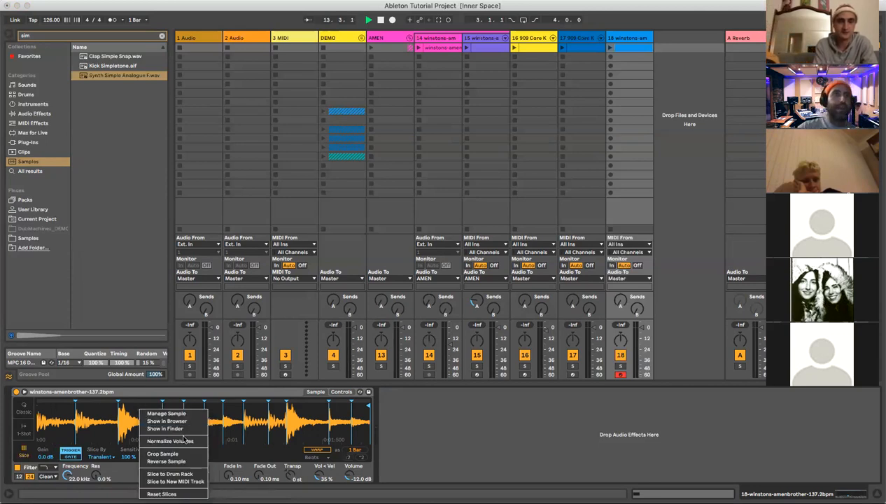
left_click(168, 474)
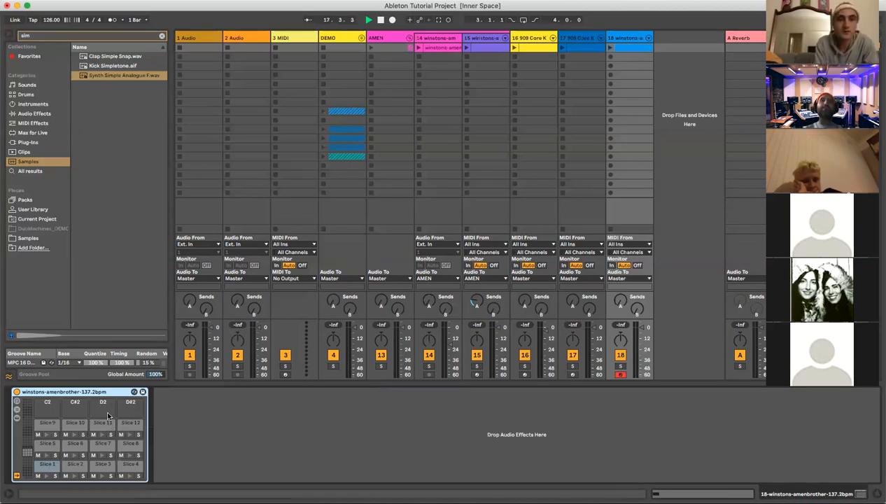
left_click(46, 476)
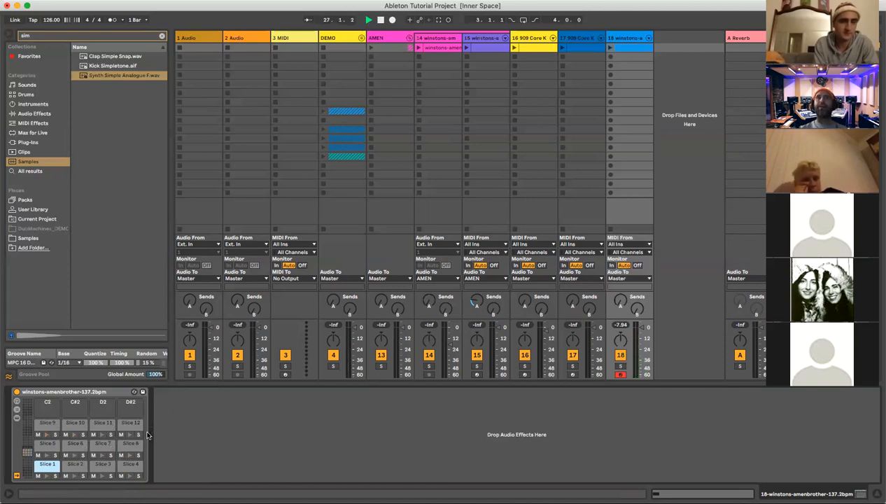
left_click(624, 41)
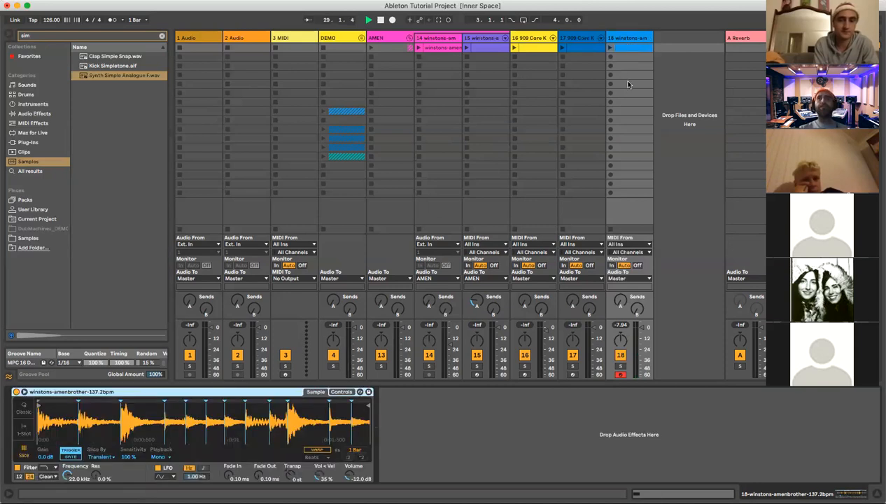
- Slice the Amen break to a new MIDI track, inspect the generated clip's slice notes, and play it
right_click(106, 411)
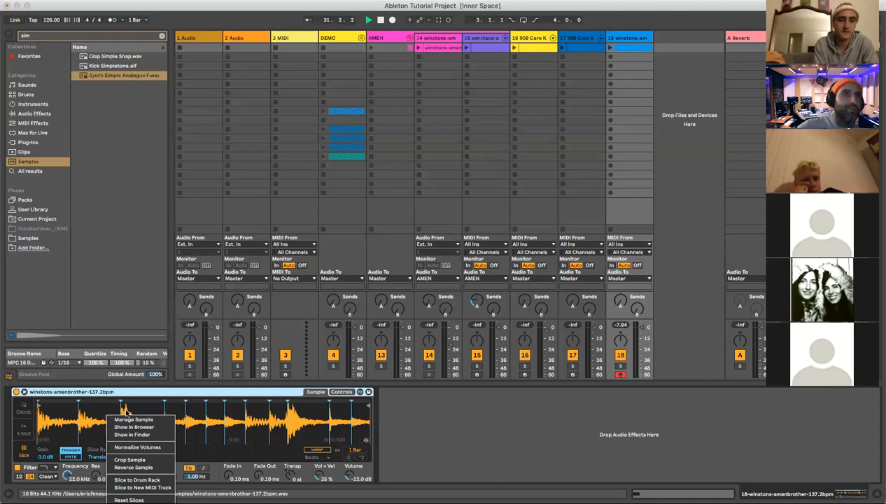
left_click(140, 487)
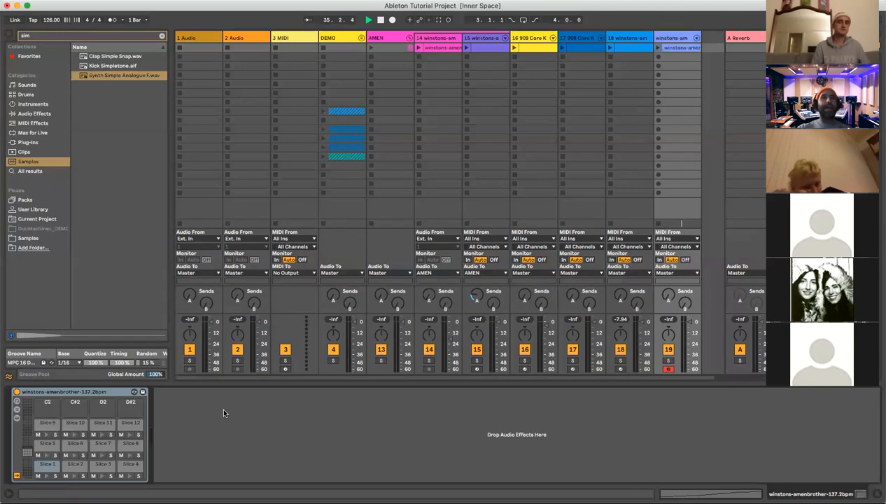
left_click(691, 49)
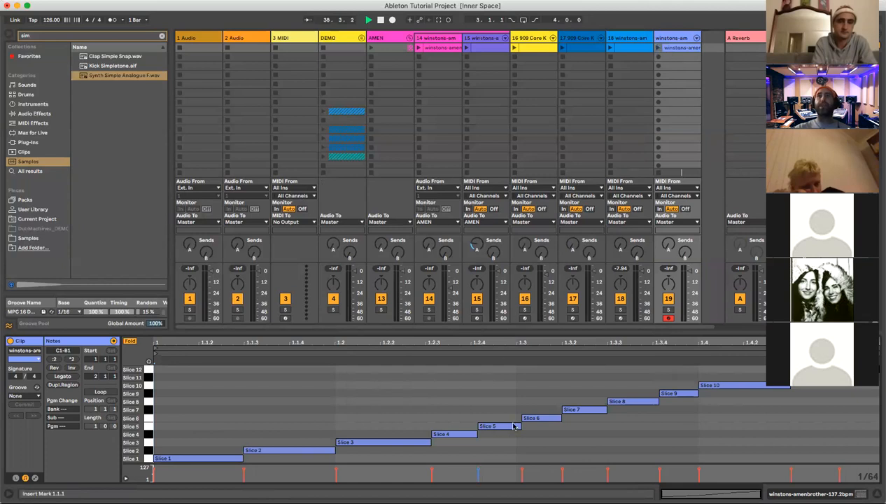
left_click(674, 35)
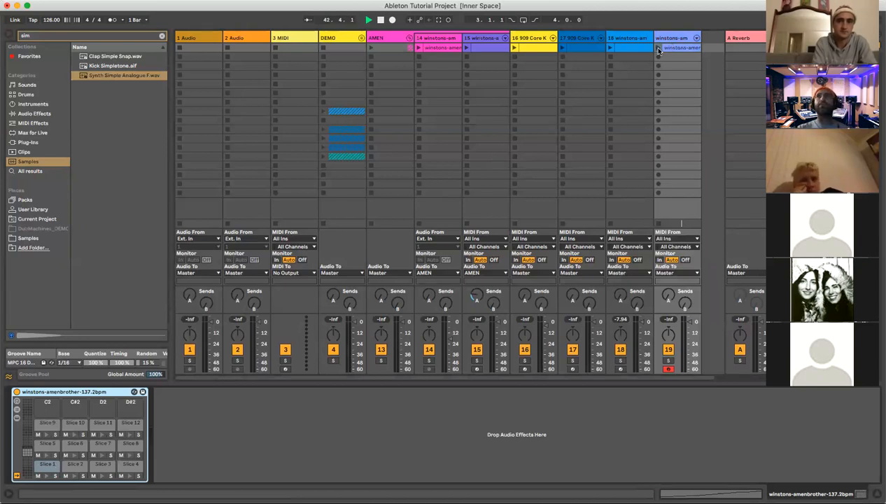
left_click(658, 49)
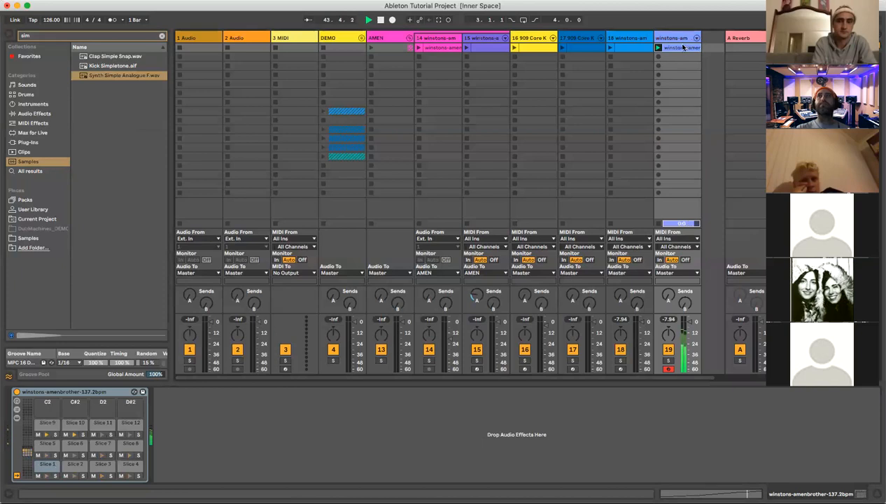
- Open the sliced MIDI clip and move the Slice 2 note up to the Slice 11 row
left_click(682, 46)
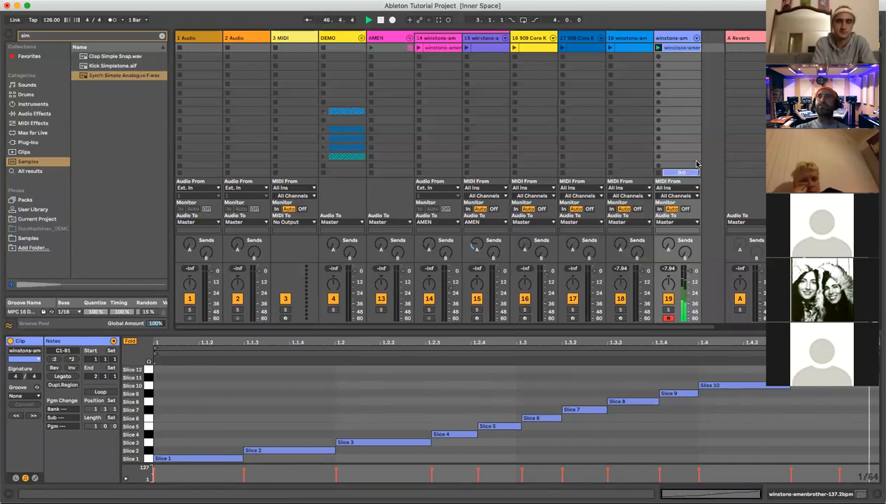
left_click(283, 449)
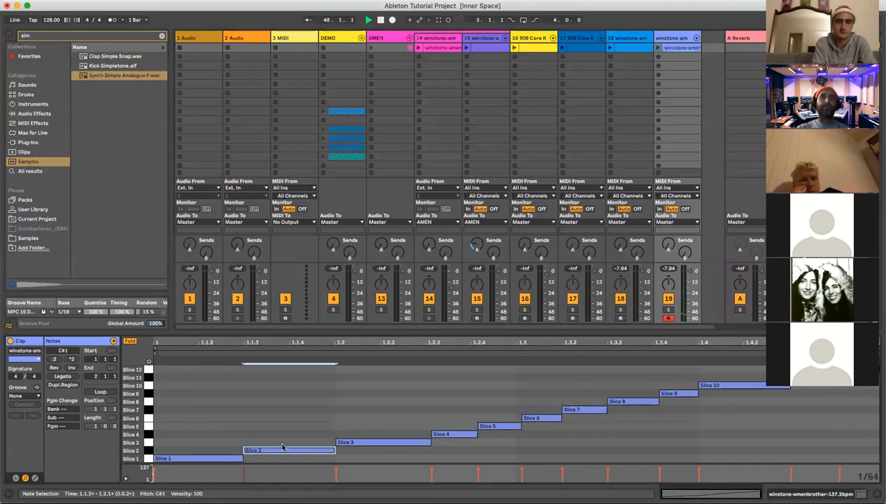
key("Up")
key("Up")
key("Up")
key("Up")
key("Up")
key("Up")
key("Up")
key("Up")
key("Up")
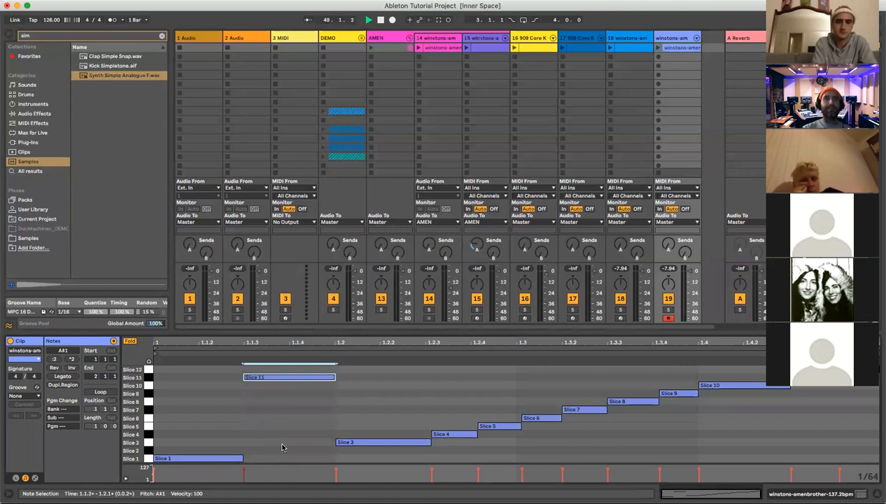
- Move the Slice 7 note at 1.3.2 down to the Slice 1 row
left_click(588, 409)
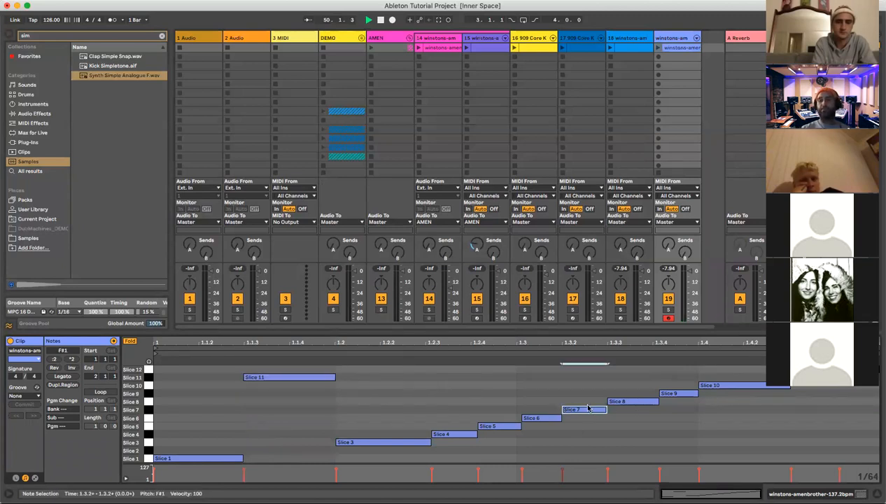
key("Down")
key("Down")
key("Down")
key("Down")
key("Down")
key("Down")
- Rearrange more slice notes: the one at 1.4 to Slice 4, the clip's last note to Slice 6, and the Slice 4 note to Slice 10
left_click_drag(767, 390, 770, 439)
double_click(853, 394)
key("Down")
key("Down")
key("Down")
left_click_drag(473, 433, 469, 389)
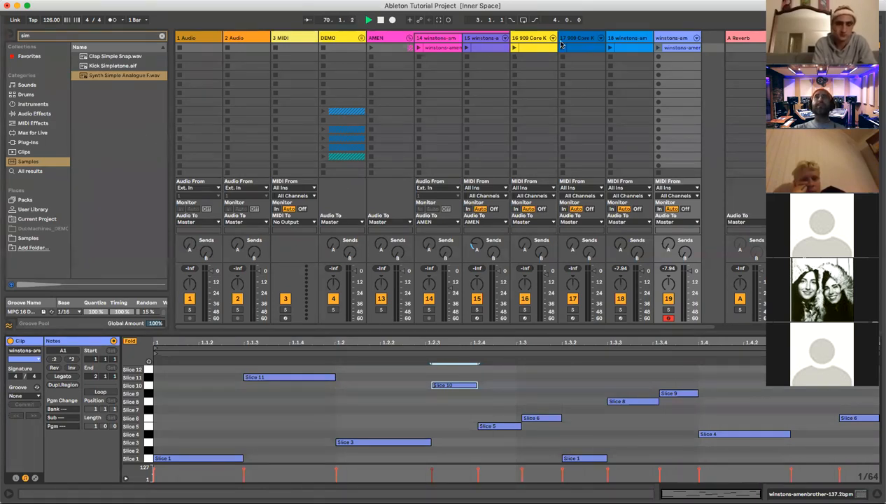
- Open track 14's Amen audio clip and narrow its loop to the loud hit at 1.2, with length 0.0.1
left_click(443, 49)
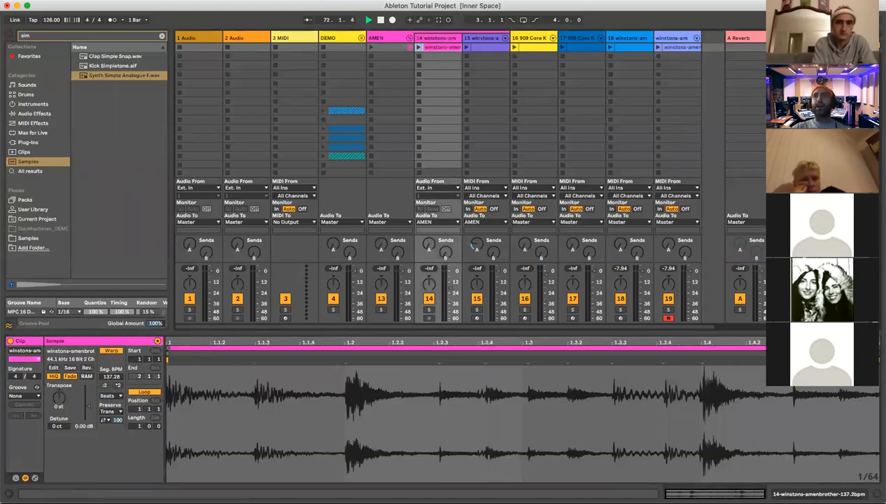
left_click(233, 403)
left_click(345, 400)
left_click_drag(880, 348, 399, 348)
left_click_drag(168, 350, 342, 349)
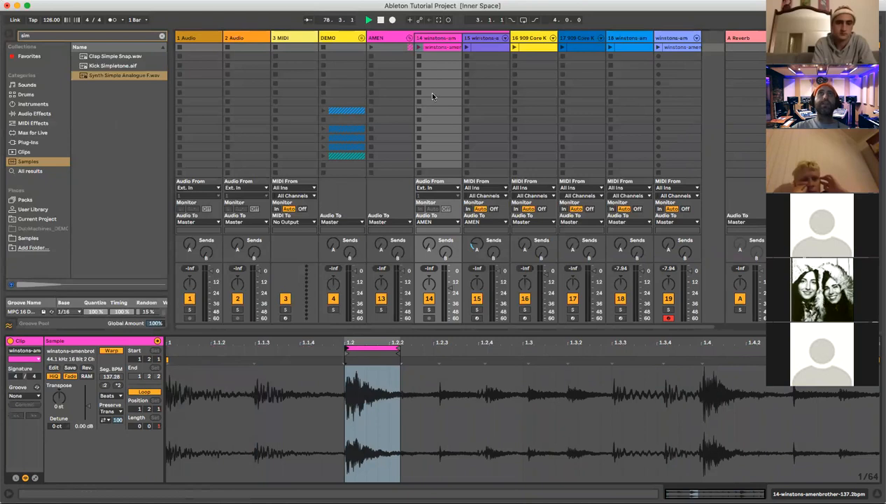
- Play the looped hit on track 14, turn off Loop, and play the hit once
left_click(417, 47)
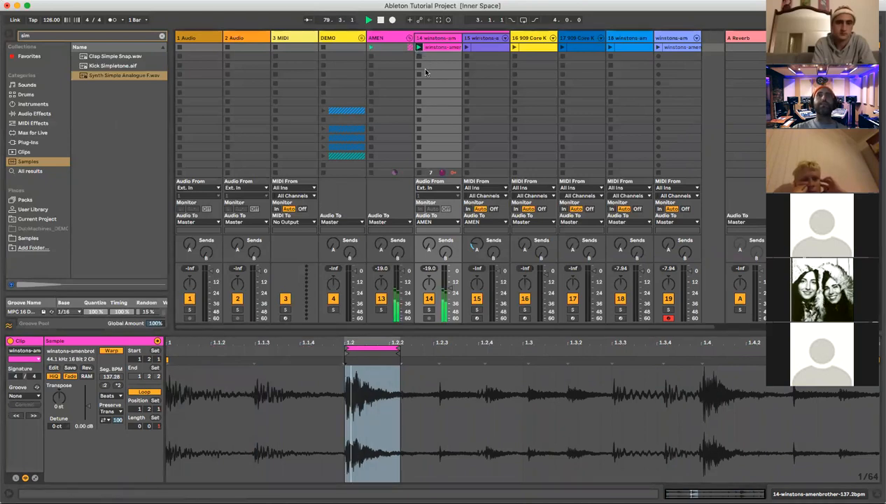
left_click(418, 174)
left_click(145, 392)
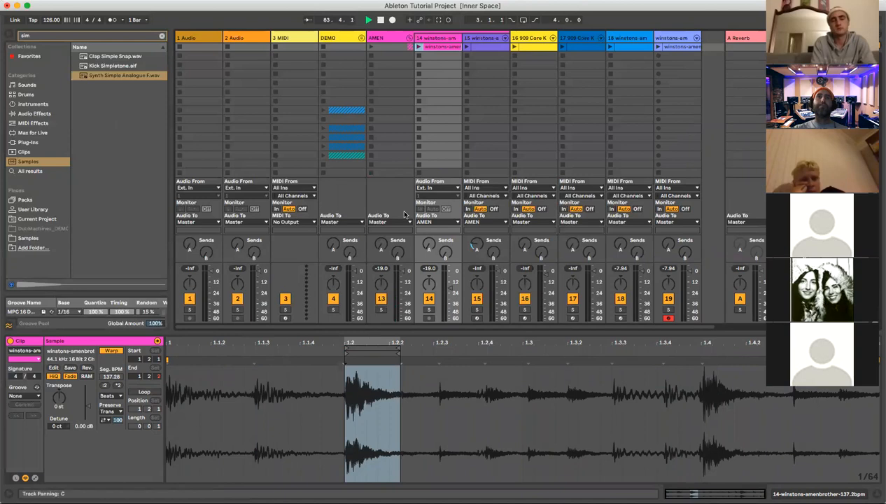
left_click(418, 47)
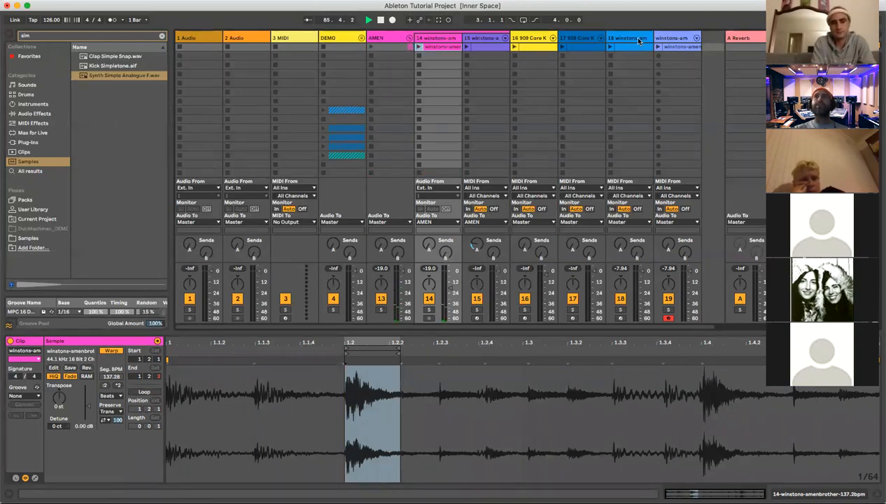
- Compare the sliced MIDI clip's notes with track 18's single-note clip and track 14's device view
left_click(685, 48)
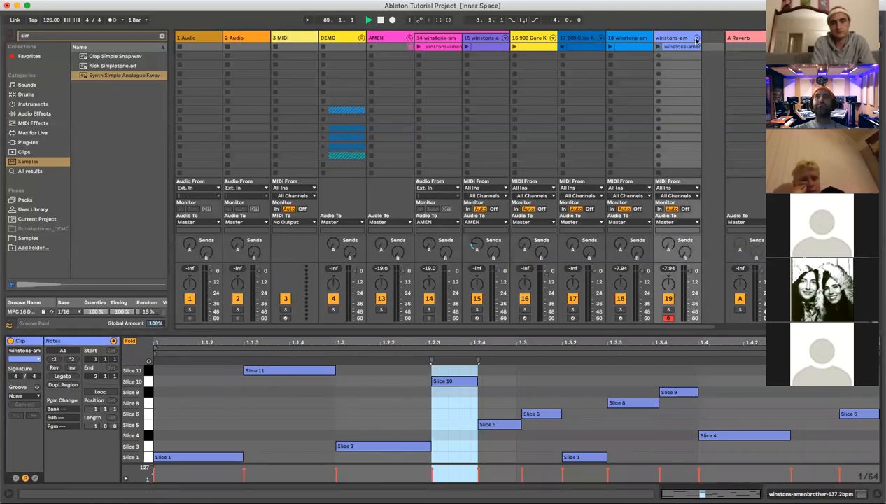
left_click(629, 48)
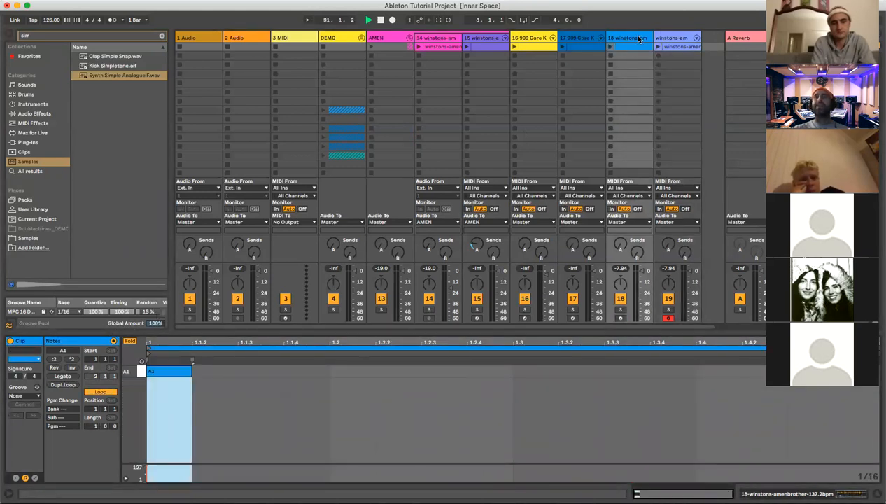
left_click(438, 38)
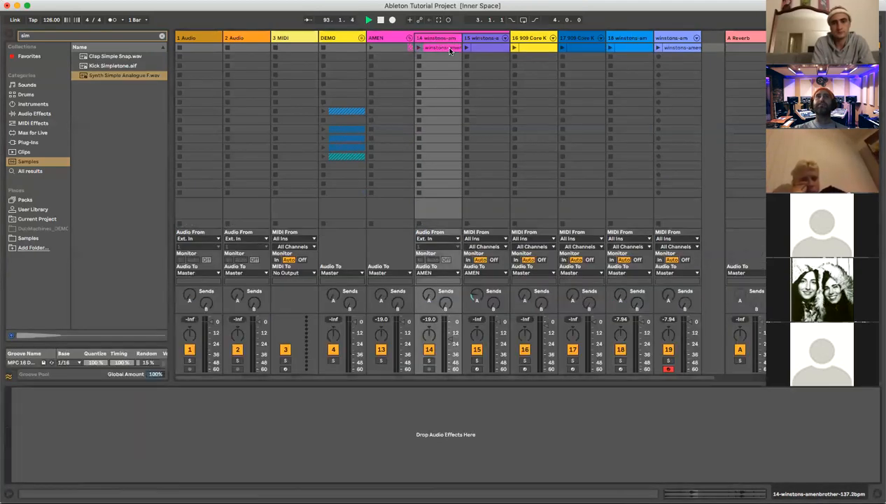
- Turn on Loop for track 14's hit, transpose it to 16 st while it plays, and return to track 18's Simpler
left_click(450, 48)
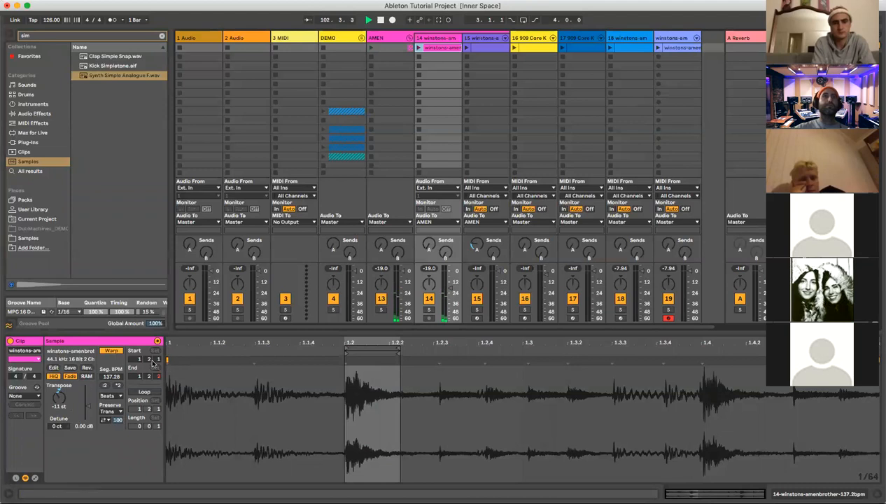
left_click(143, 393)
left_click(419, 48)
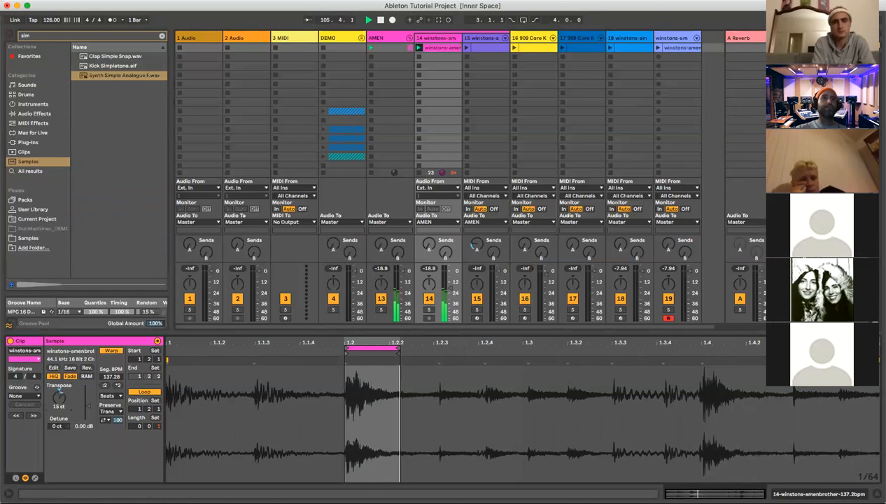
right_click(61, 393)
left_click(60, 395)
left_click_drag(61, 395, 60, 391)
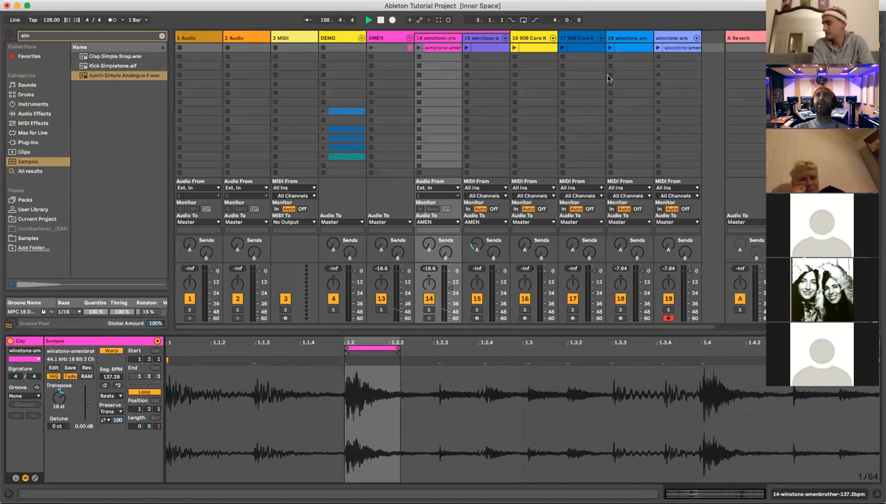
left_click(624, 38)
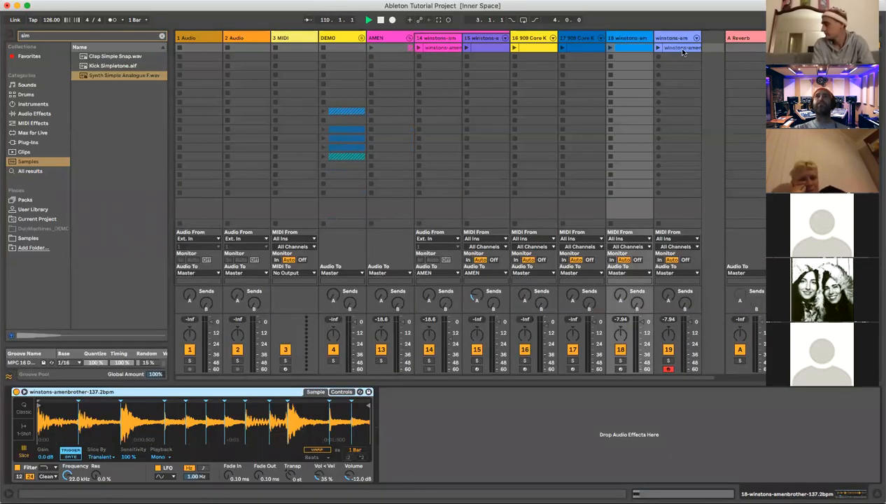
- Open track 19's sliced Amen MIDI clip, play it, turn on Loop and relaunch it
left_click(682, 48)
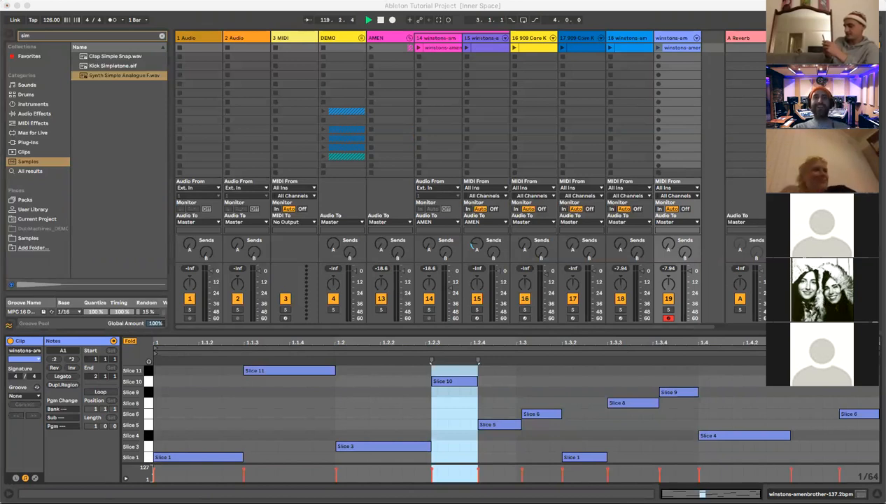
left_click(661, 9)
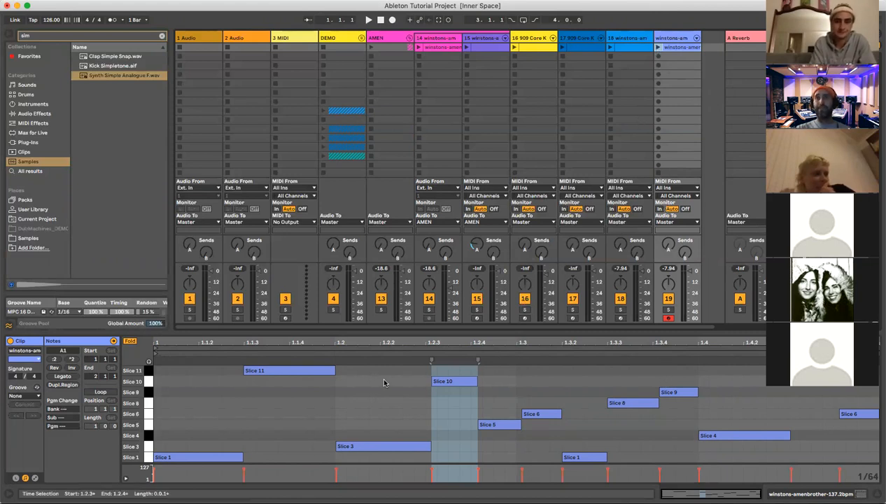
left_click(396, 409)
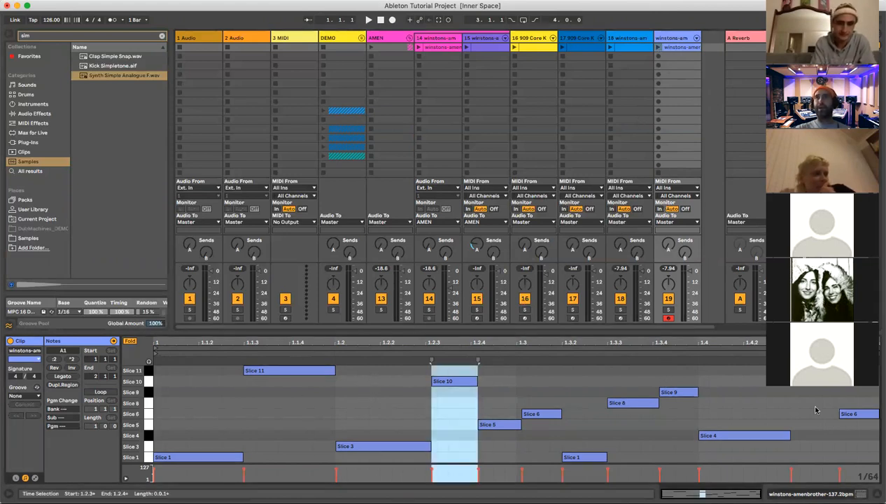
left_click(673, 47)
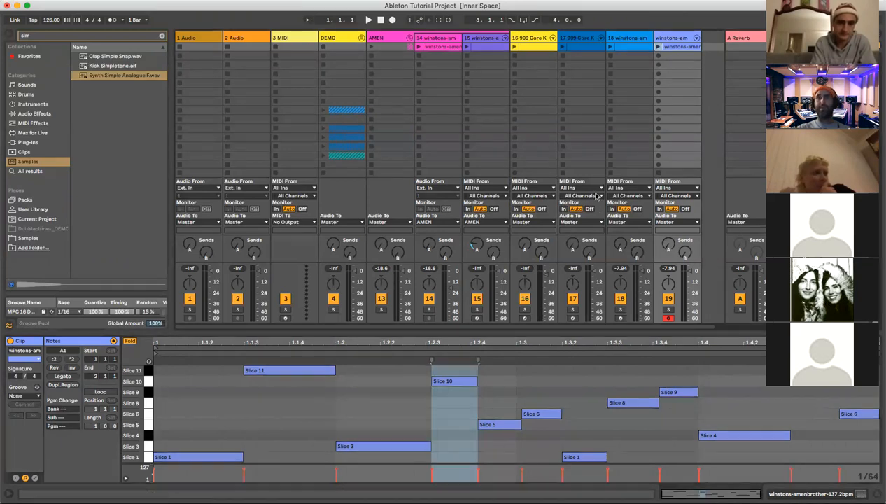
left_click(659, 47)
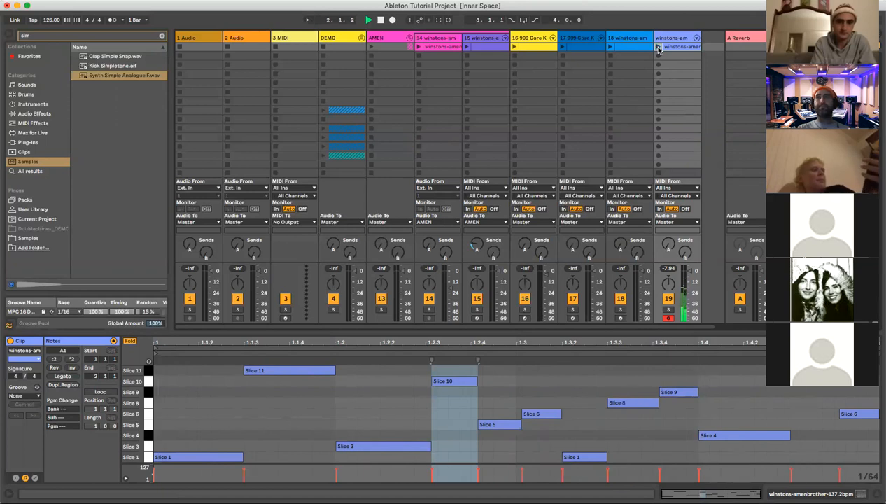
left_click(106, 392)
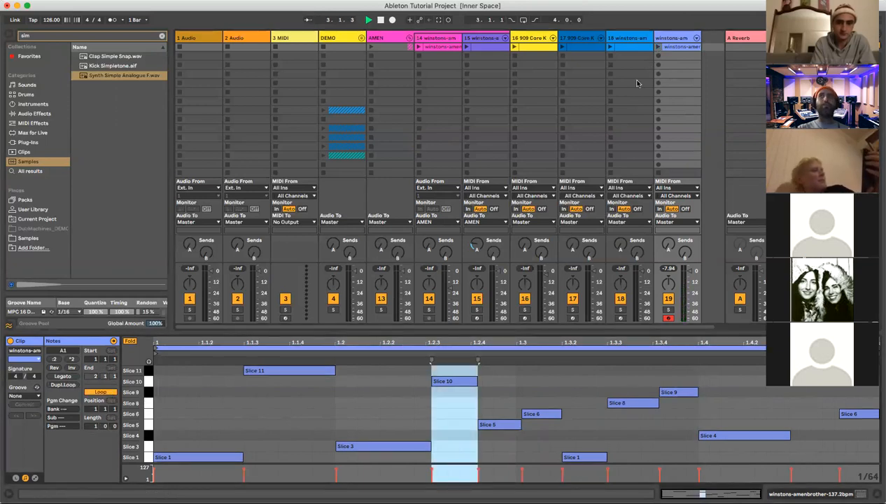
left_click(658, 47)
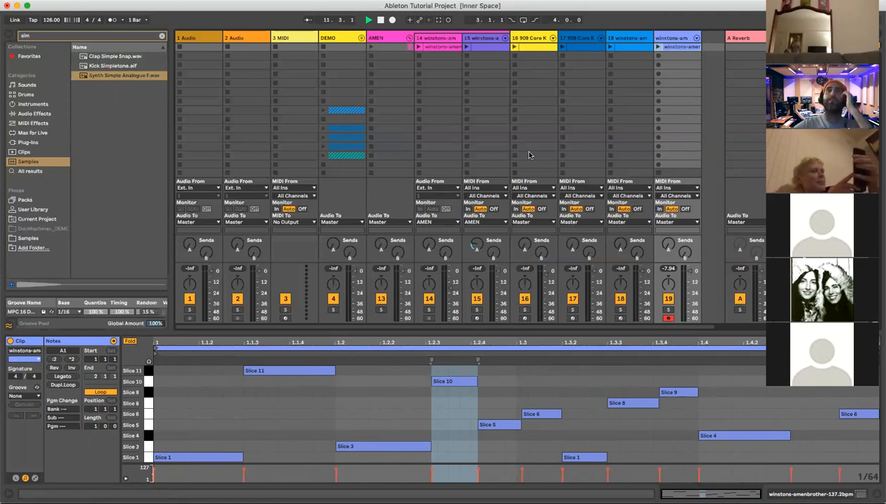
left_click(333, 446)
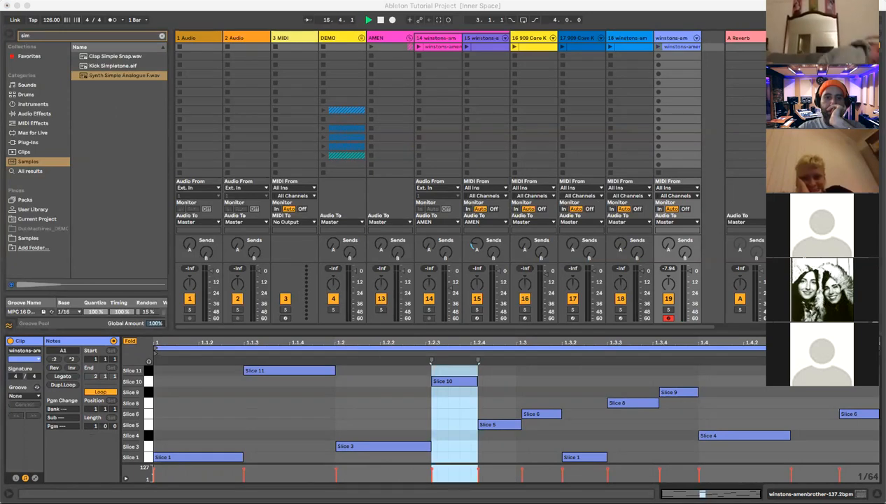
left_click(332, 179)
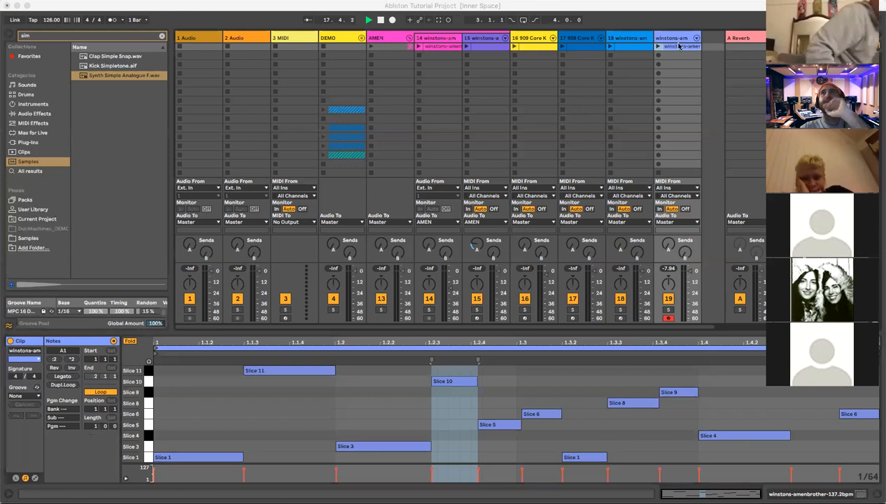
left_click(713, 109)
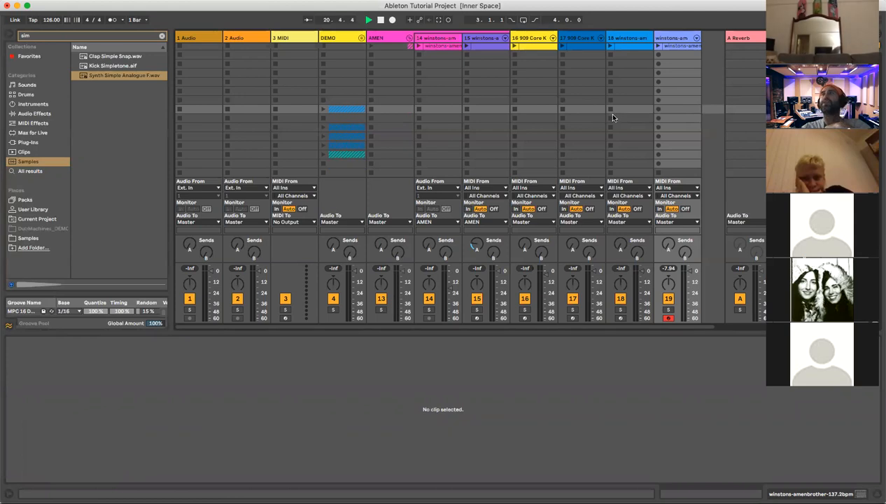
- Clear the browser search and add an empty Drum Rack instrument as a new track after track 19
left_click(161, 37)
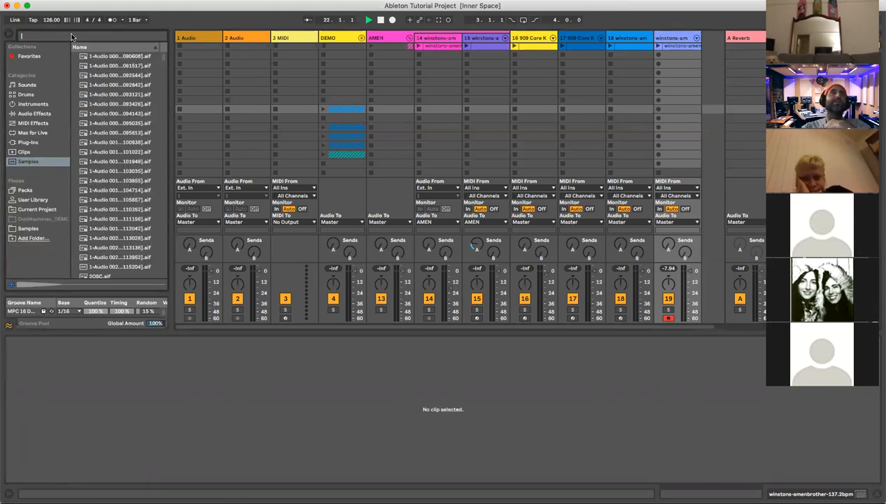
left_click(33, 104)
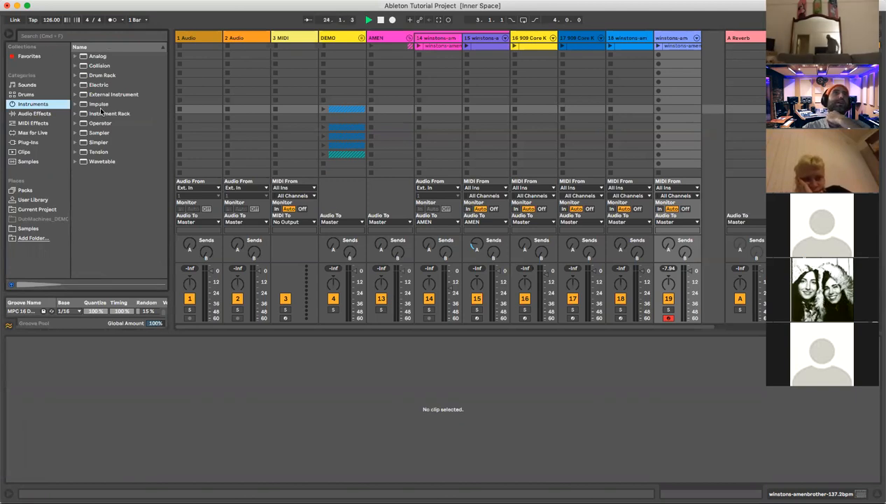
left_click(103, 74)
left_click_drag(700, 67, 710, 60)
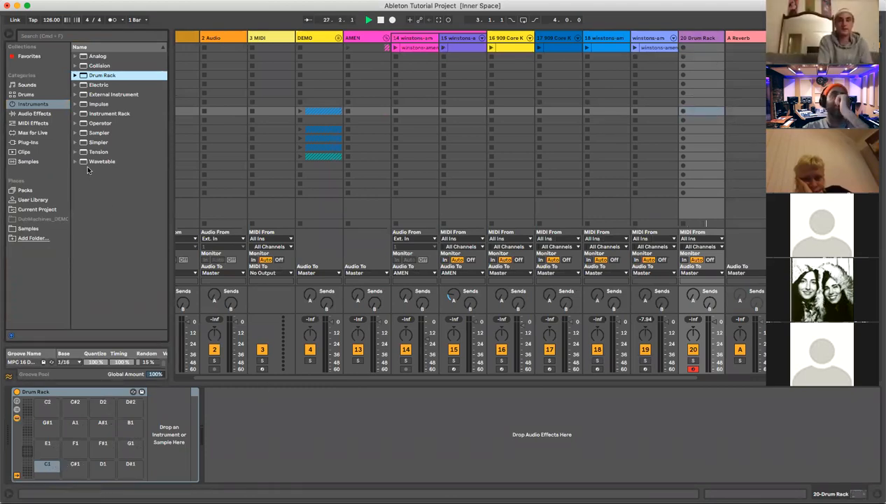
- Load the samples 90 - Bushwick - Beat.aif, 90 - Fturnip.aif and 110 - Cleaver.aif onto Drum Rack pads C1, C#1 and D1
left_click(28, 160)
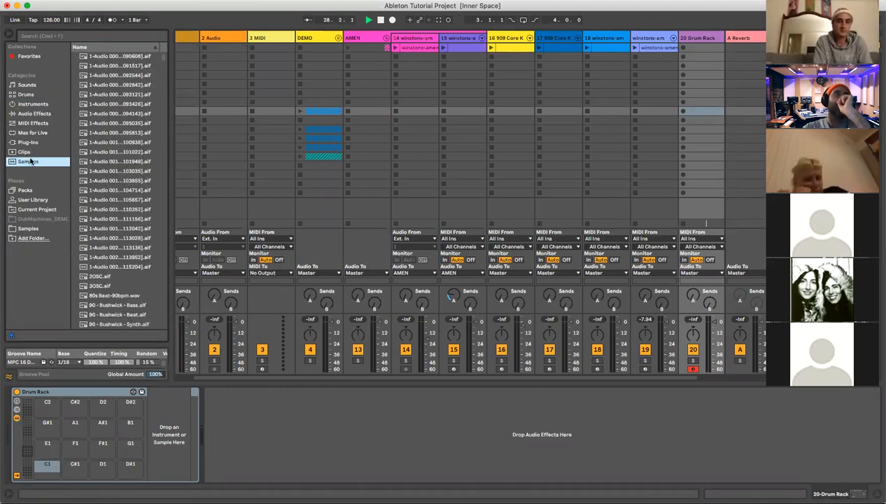
scroll(119, 280, "down", 3)
left_click_drag(118, 271, 49, 475)
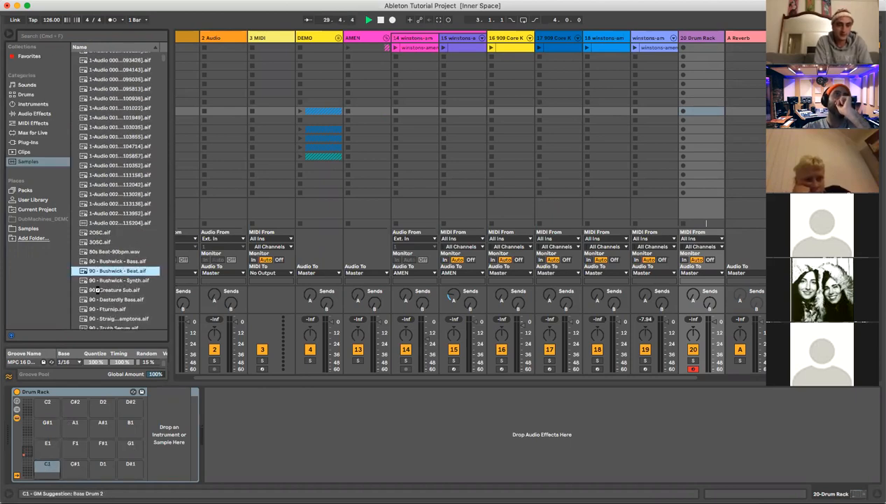
scroll(123, 308, "down", 3)
left_click_drag(122, 306, 74, 474)
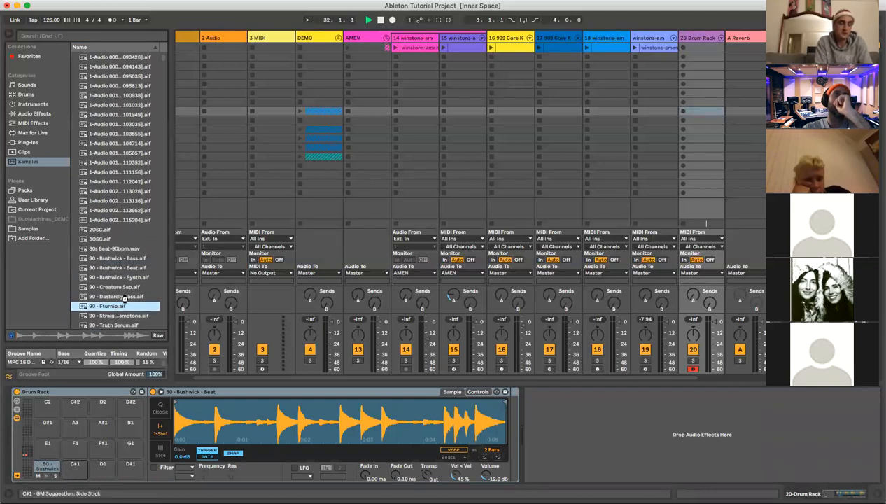
scroll(131, 297, "down", 10)
scroll(125, 296, "up", 12)
scroll(123, 295, "down", 10)
left_click_drag(112, 294, 107, 475)
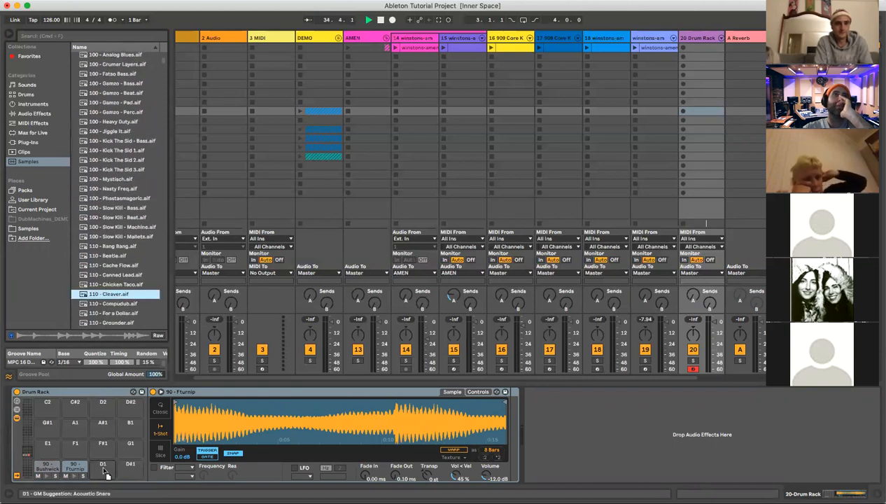
- Create a MIDI clip in track 20's first slot with Bushwick notes at 1 and 1.3.2, Cleaver at 1.2 and Fturnip at 1.2.4
double_click(708, 48)
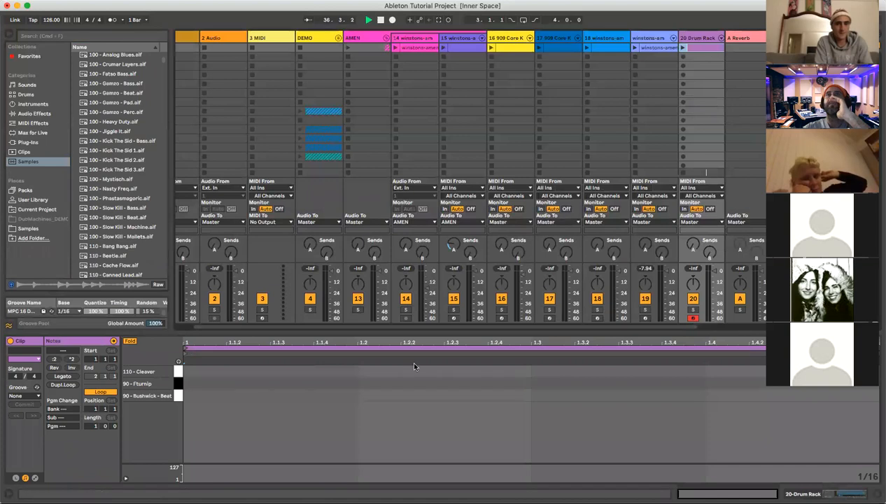
left_click_drag(368, 338, 138, 163)
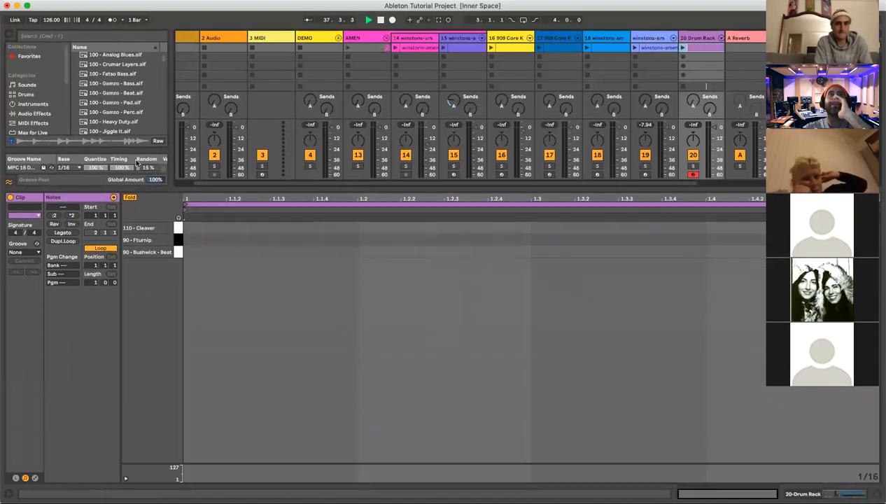
double_click(204, 252)
double_click(360, 227)
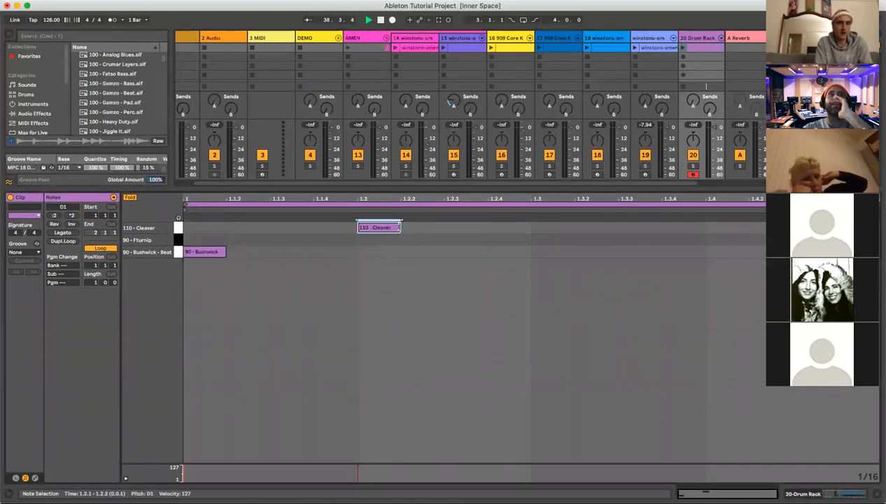
double_click(527, 240)
double_click(610, 251)
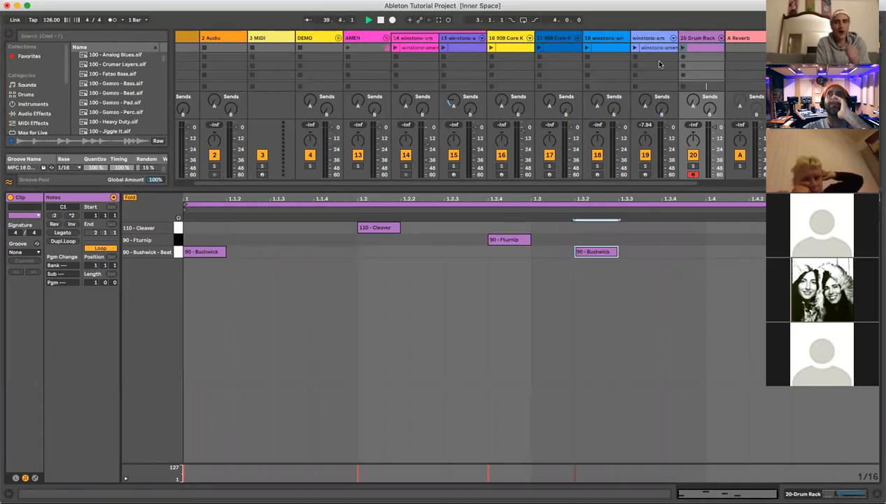
- Play the new Drum Rack clip, shrink the clip editor, and return to track 20's device view
left_click(683, 48)
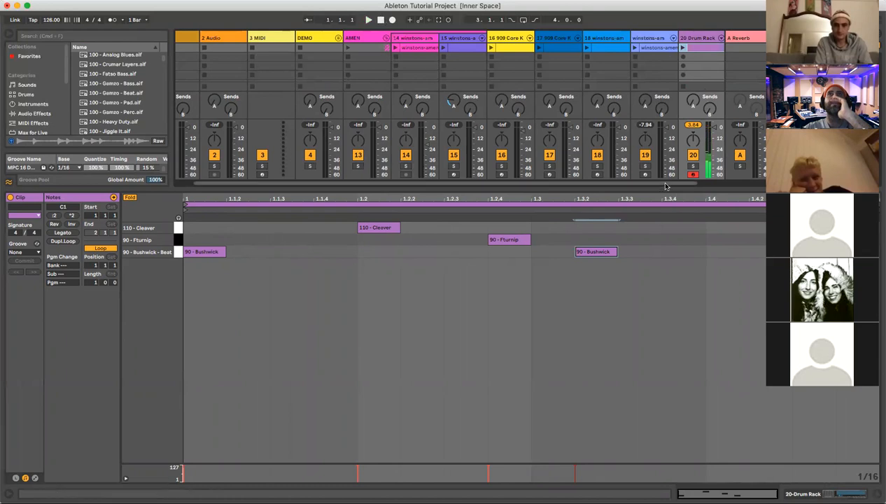
left_click_drag(651, 189, 650, 382)
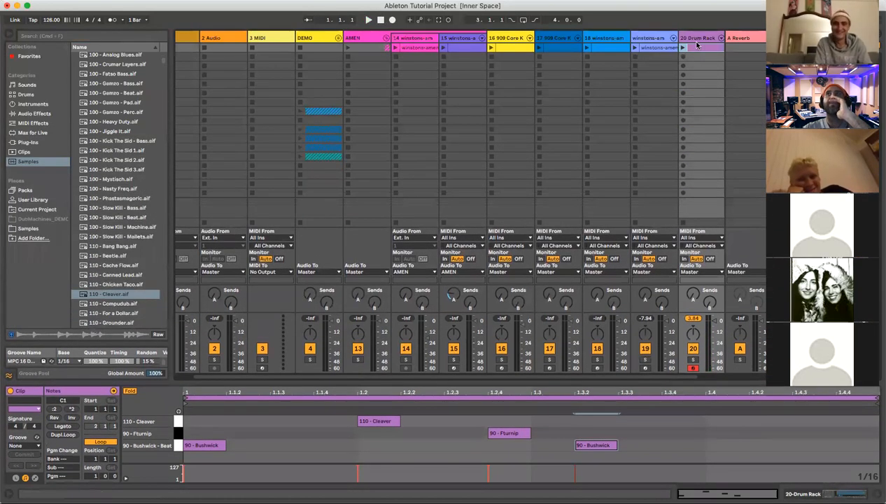
double_click(696, 40)
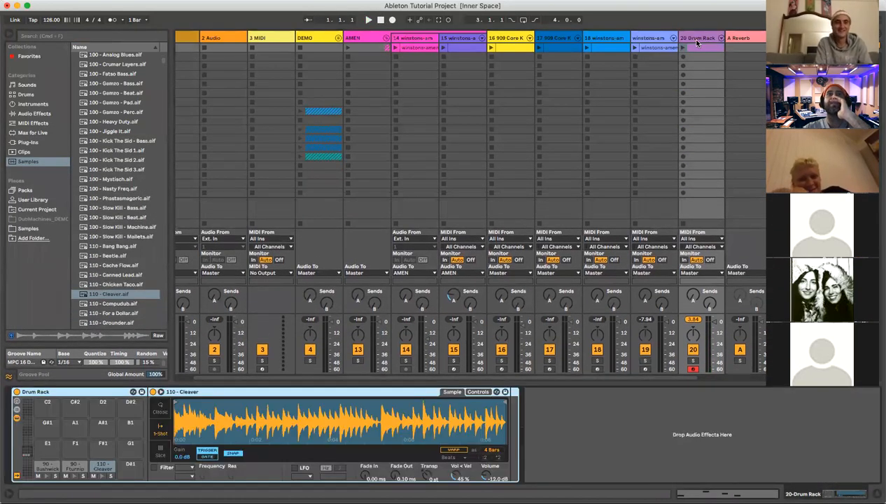
left_click(36, 360)
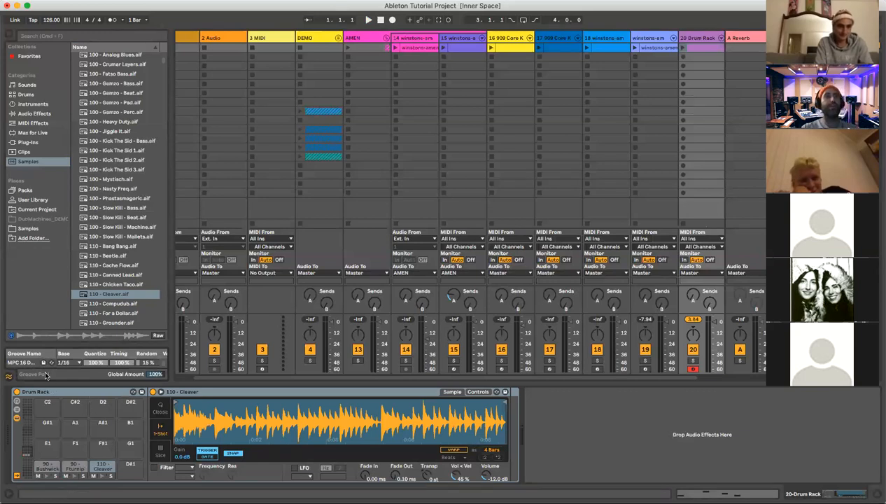
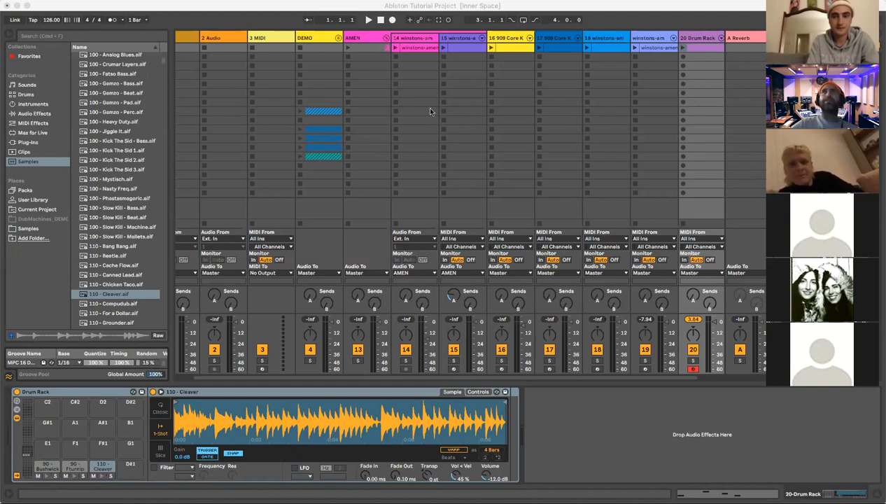
- Glance at the Arrangement, return to the Session, and delete the Amen tracks 14 and 15
left_click(476, 326)
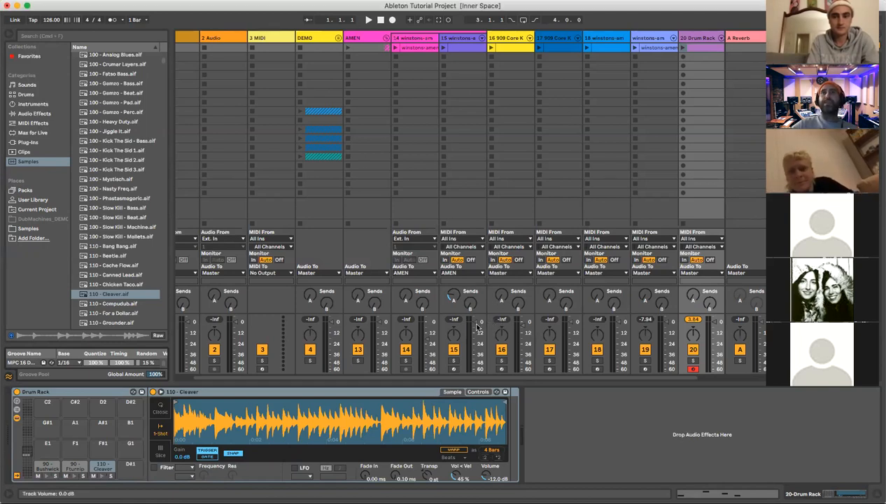
mouse_move(478, 336)
left_mouse_down()
mouse_move(478, 344)
mouse_move(475, 323)
left_mouse_up()
key("Tab")
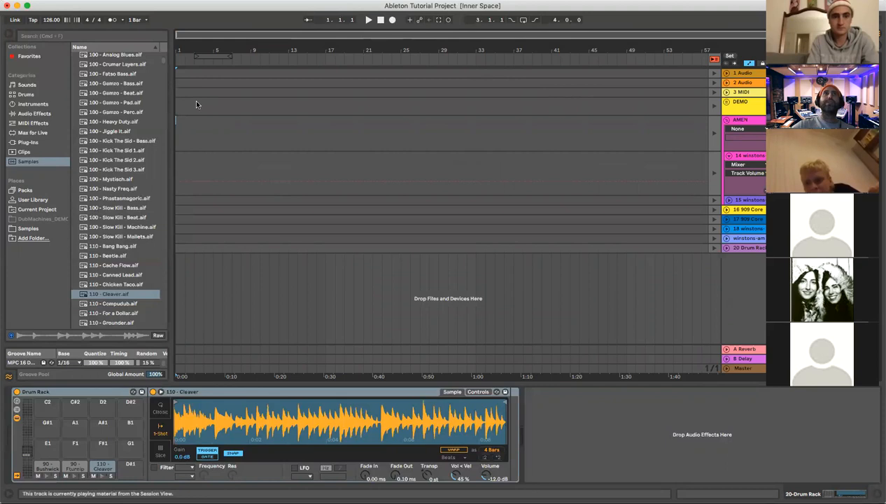
key("Tab")
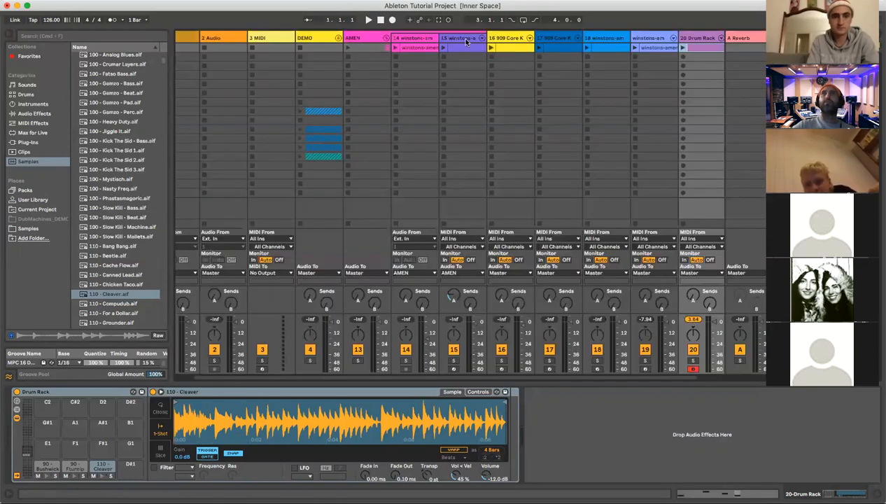
key("Delete")
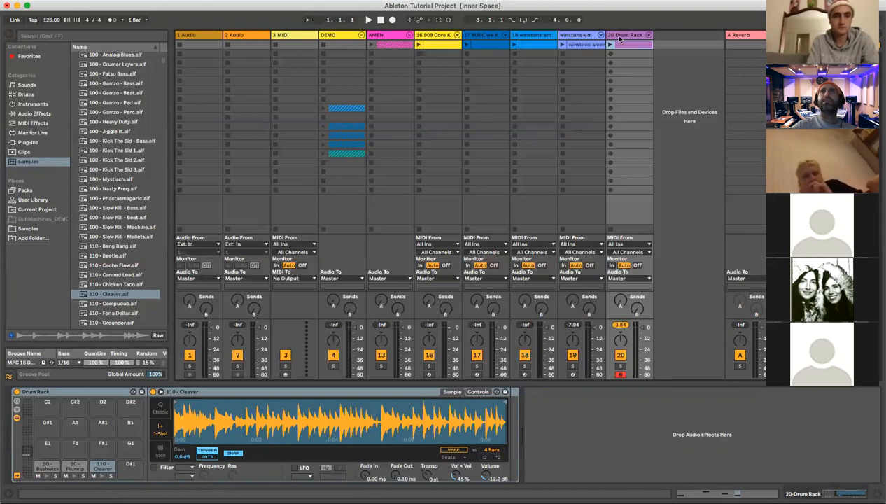
- Unfold the DEMO group and record a playback of its Session clips into the Arrangement
left_click(359, 35)
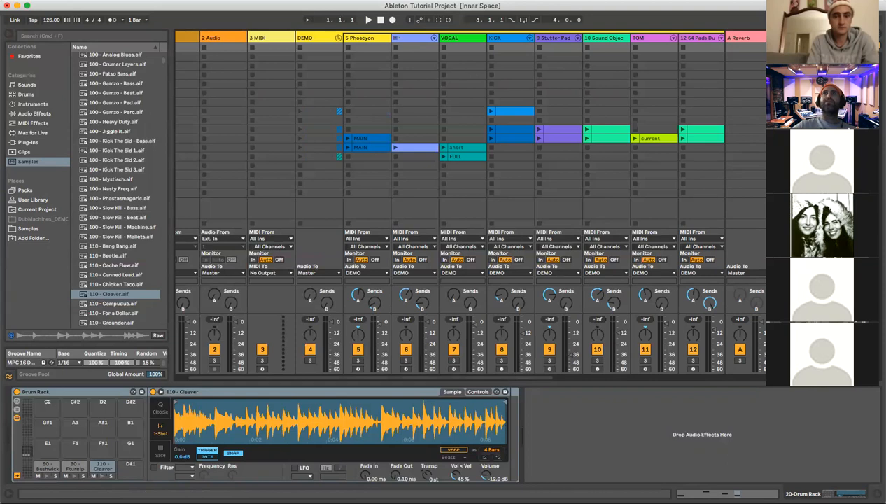
left_click(392, 21)
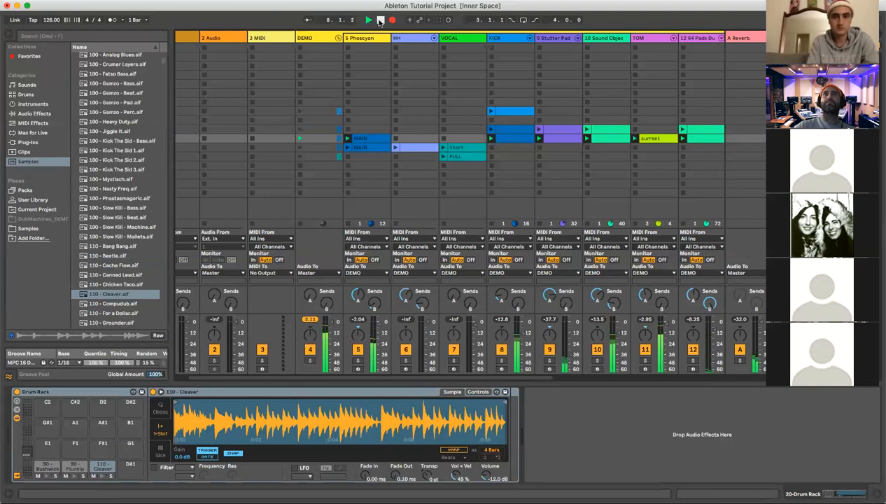
left_click(380, 21)
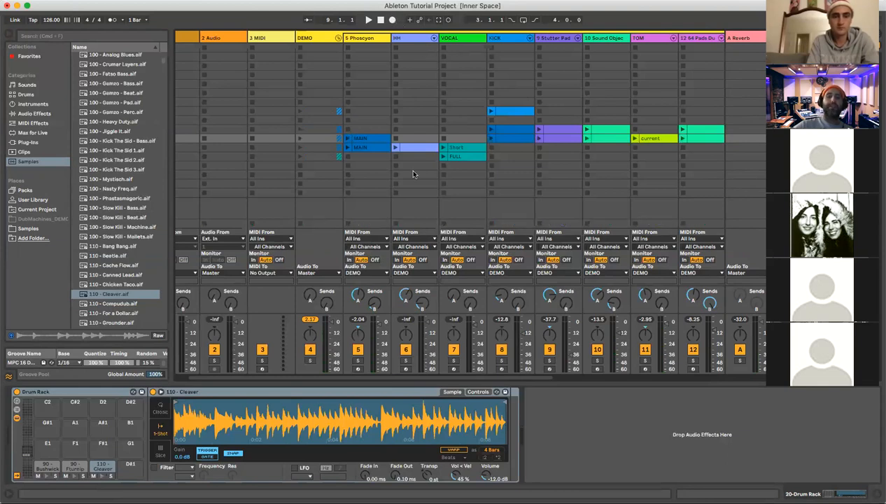
- Switch to the Arrangement, reactivate its recorded clips, and zoom in on them
key("Tab")
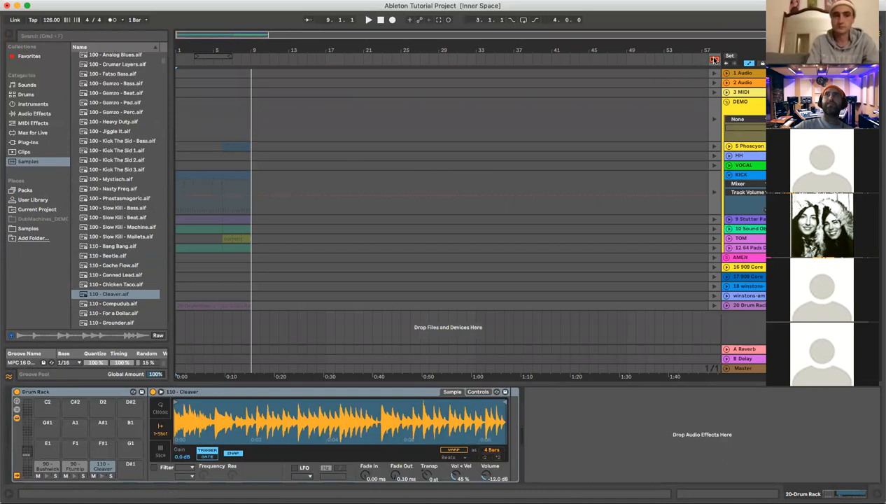
left_click(714, 59)
left_click_drag(247, 49, 231, 124)
left_click_drag(357, 306, 180, 312)
- Place the insert mark on the Master track and nudge it back to 5.4.1
left_click(235, 366)
key("Left")
key("Left")
key("Left")
key("Left")
key("Left")
key("Left")
key("Left")
key("Left")
key("Left")
key("Left")
key("Left")
key("Left")
key("Left")
key("Left")
key("Left")
key("Left")
key("Left")
key("Left")
key("Left")
key("Left")
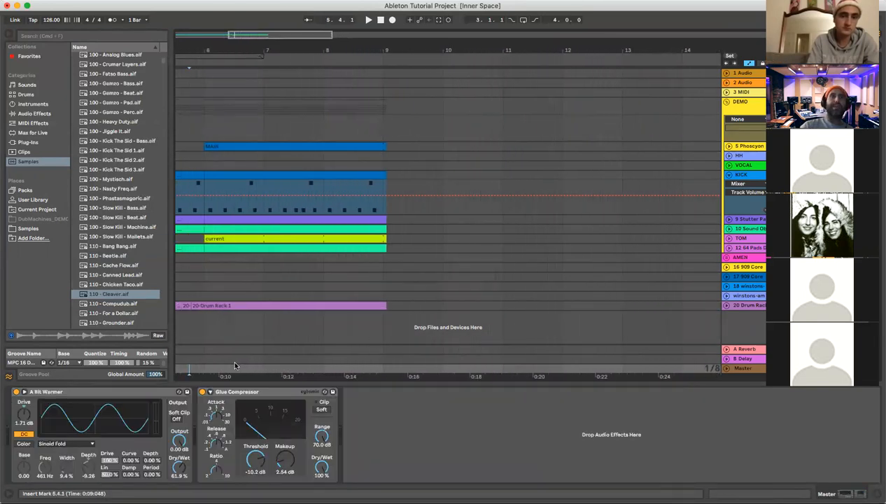
- Nudge the insert mark on the Master track back to 1.2.1
key("Left")
key("Left")
key("Left")
key("Left")
key("Left")
key("Left")
key("Left")
key("Left")
key("Left")
key("Left")
key("Left")
key("Left")
key("Left")
key("Left")
key("Left")
key("Left")
key("Left")
key("Left")
key("Left")
key("Left")
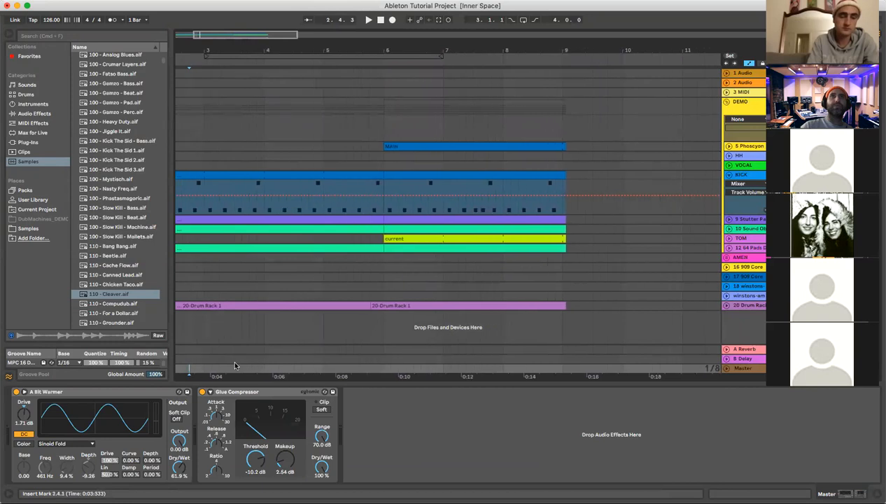
key("Left")
key("Left")
key("Left")
key("Left")
key("Left")
key("Left")
key("Left")
key("Left")
key("Left")
key("Left")
key("Left")
key("Left")
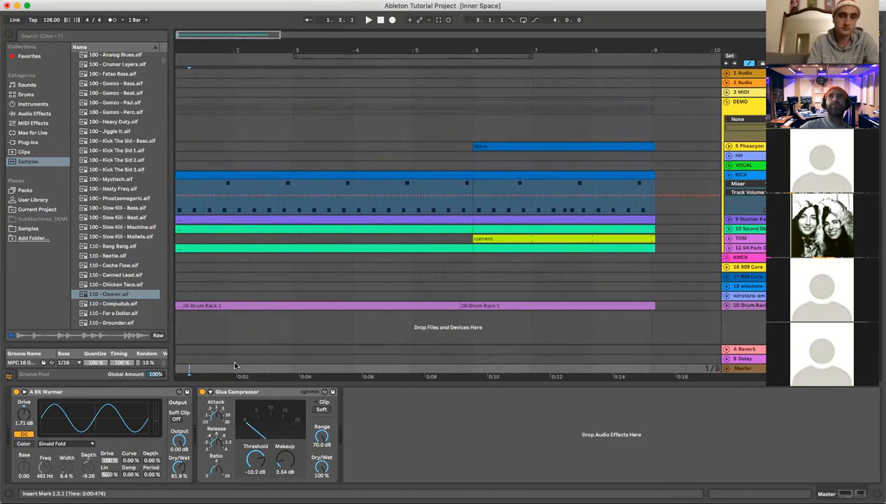
- Fold the KICK track, then compare the Session's clips, including the selected HH clip, with the recorded Arrangement
left_click(725, 175)
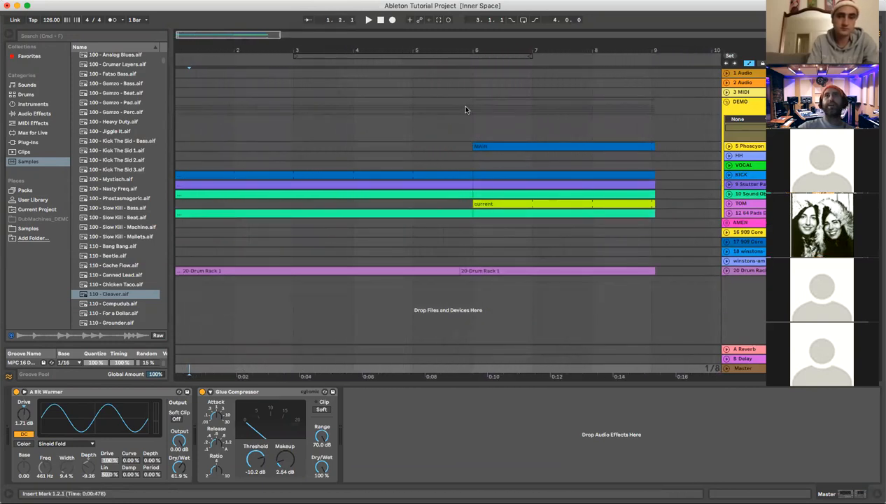
key("Tab")
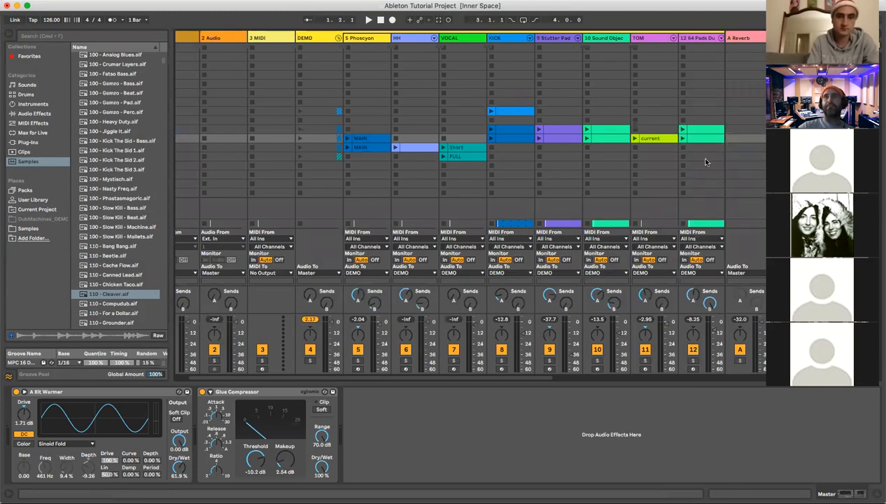
left_click(420, 149)
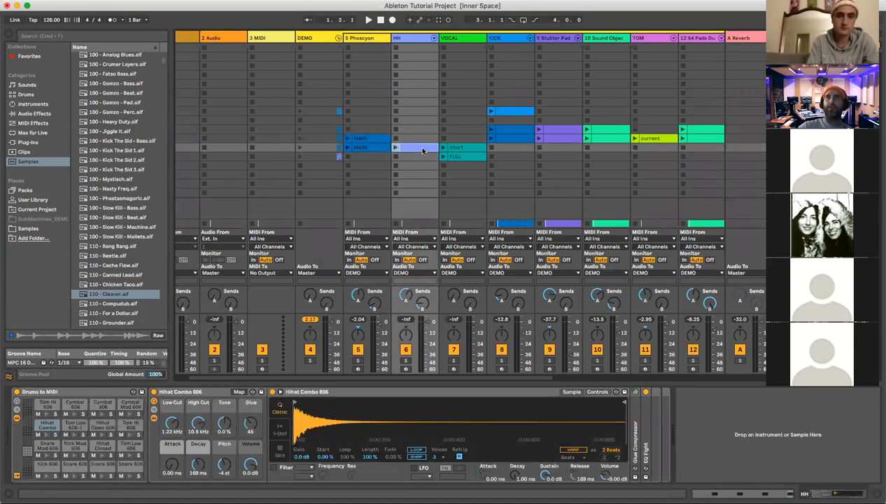
key("Tab")
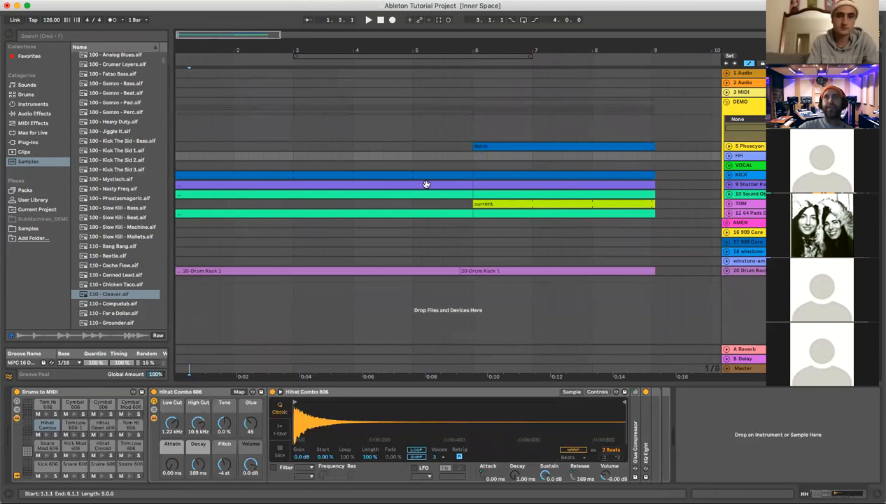
key("Tab")
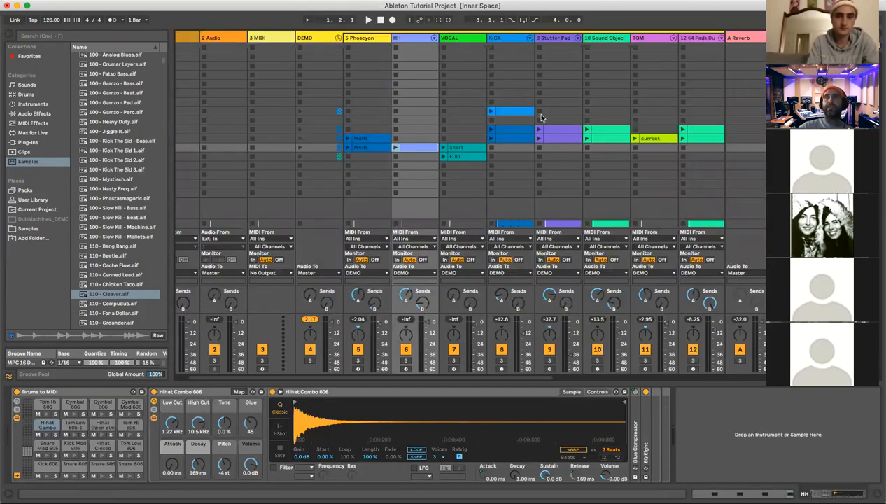
key("Tab")
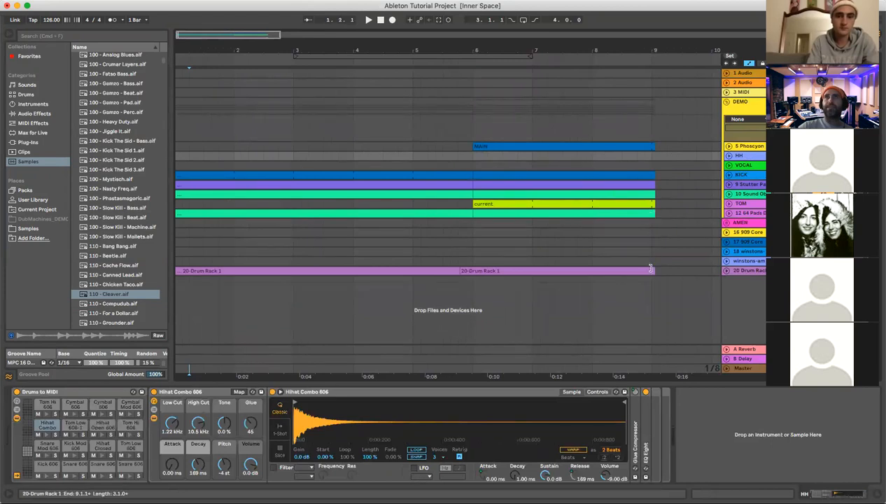
- Place the insert mark at 3.1.1 on the Drum Rack track and unfold the KICK and Phoscyon tracks
mouse_move(175, 272)
left_mouse_down()
mouse_move(293, 273)
mouse_move(175, 274)
left_mouse_up()
left_click(292, 290)
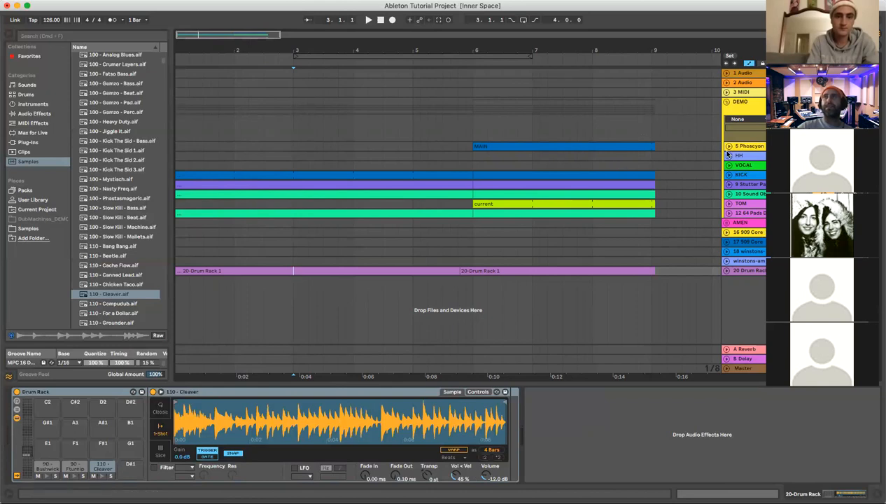
left_click(726, 102)
left_click(725, 102)
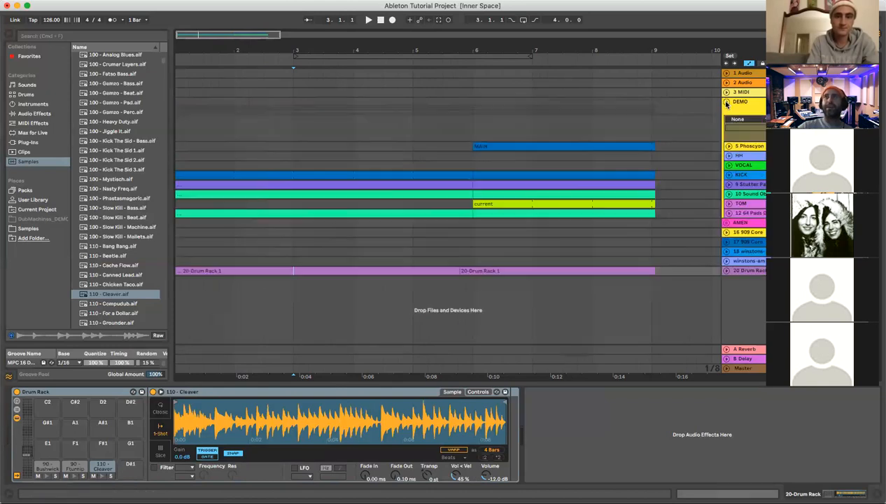
left_click(729, 175)
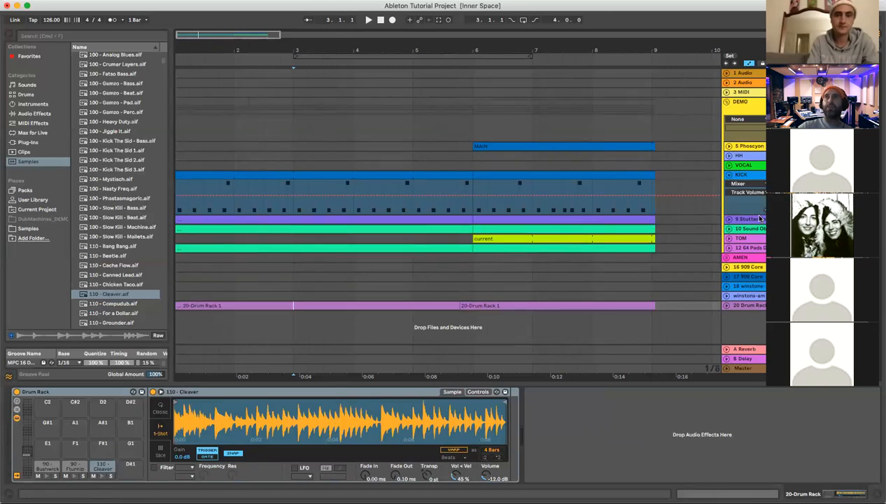
left_click(728, 146)
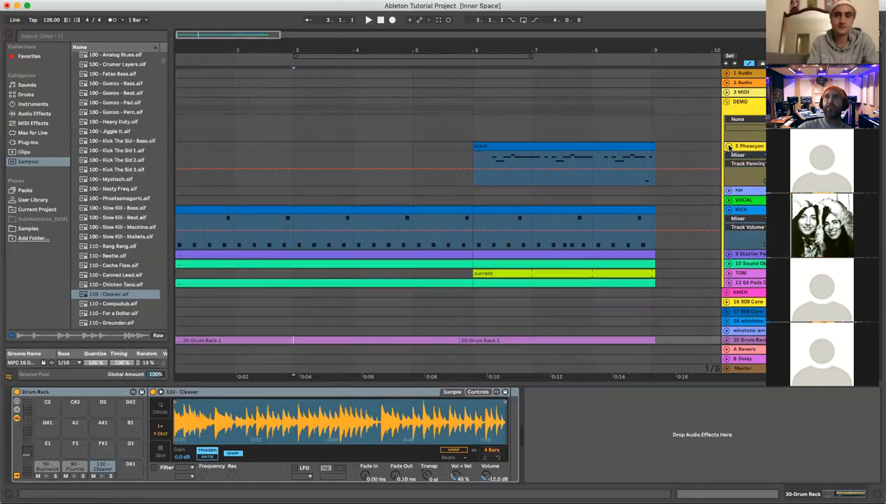
- Fold the DEMO group to its overview, select it, and unfold it again to show its tracks
left_click(726, 102)
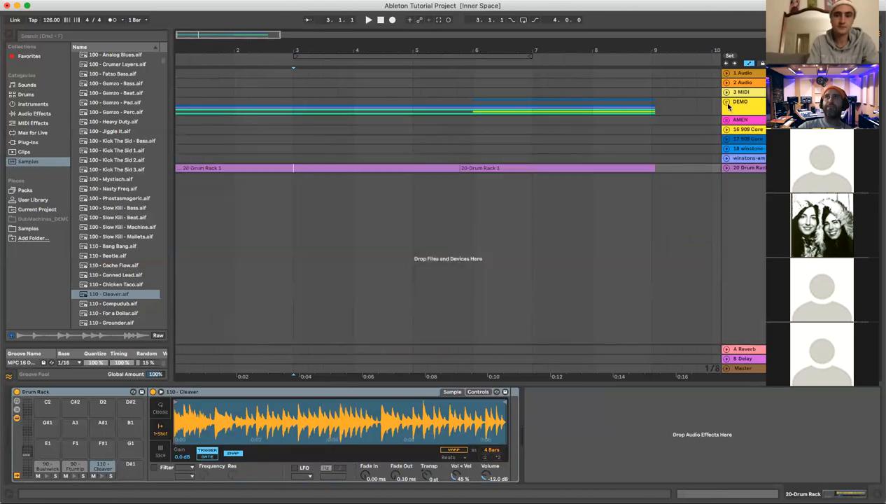
left_click(726, 102)
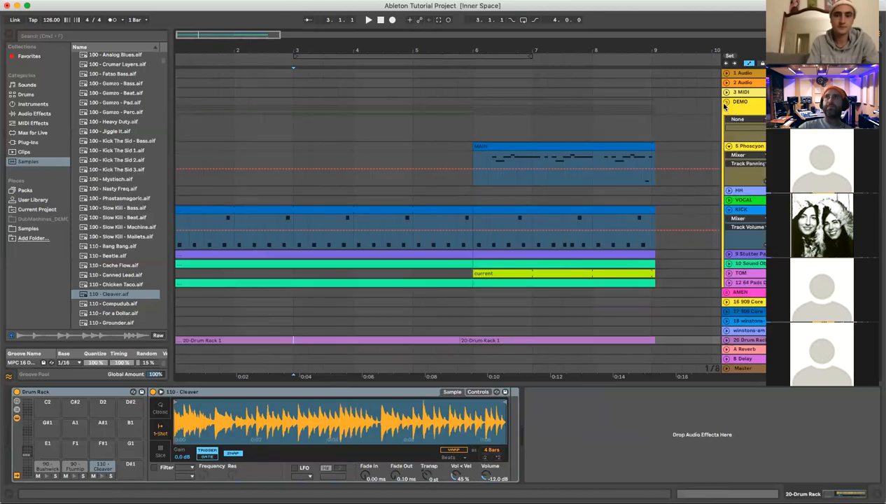
left_click(725, 103)
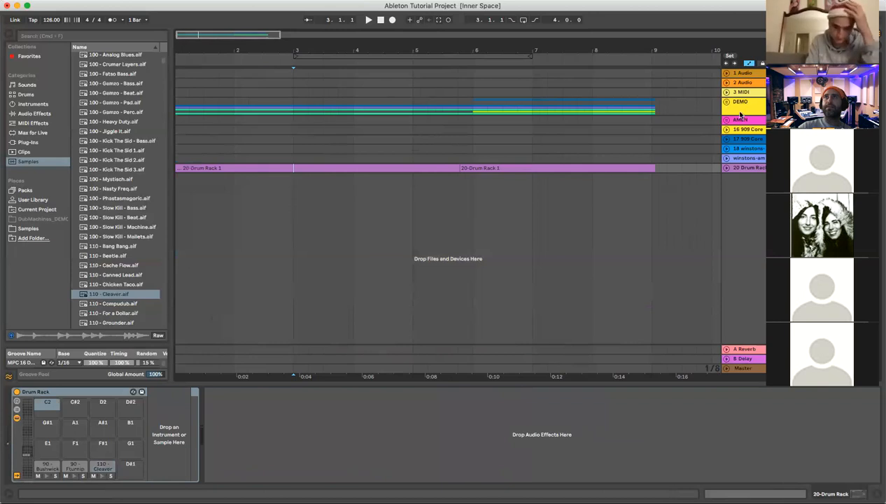
left_click(731, 108)
left_click(726, 102)
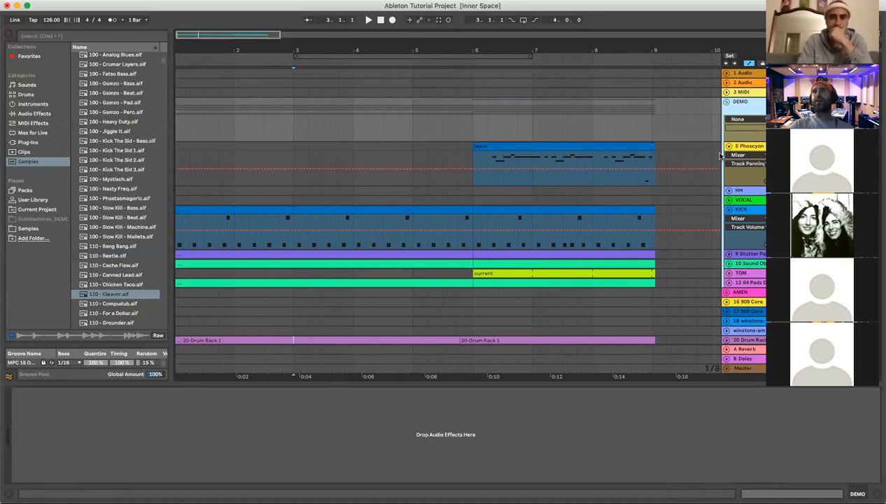
- Add a panning breakpoint at the start of Phoscyon's MAIN clip, audition the Arrangement from there, and return the playhead to 1.1.1
left_click(474, 173)
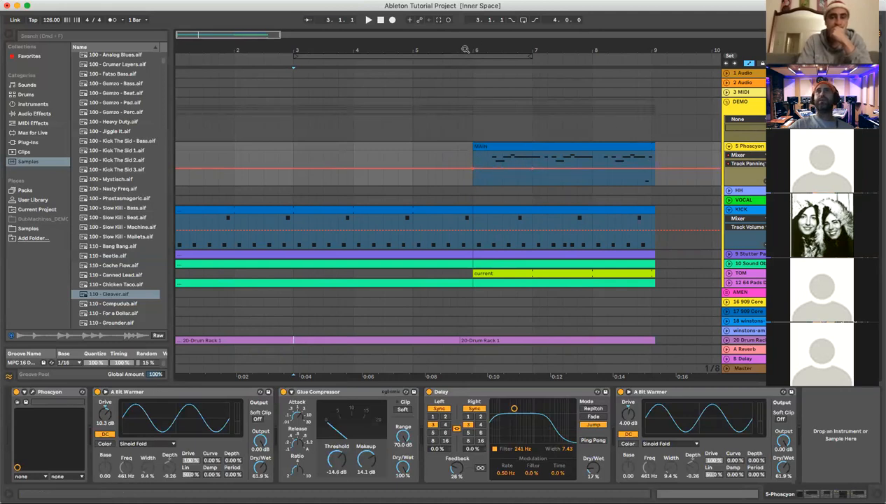
left_click(468, 58)
left_click(469, 62)
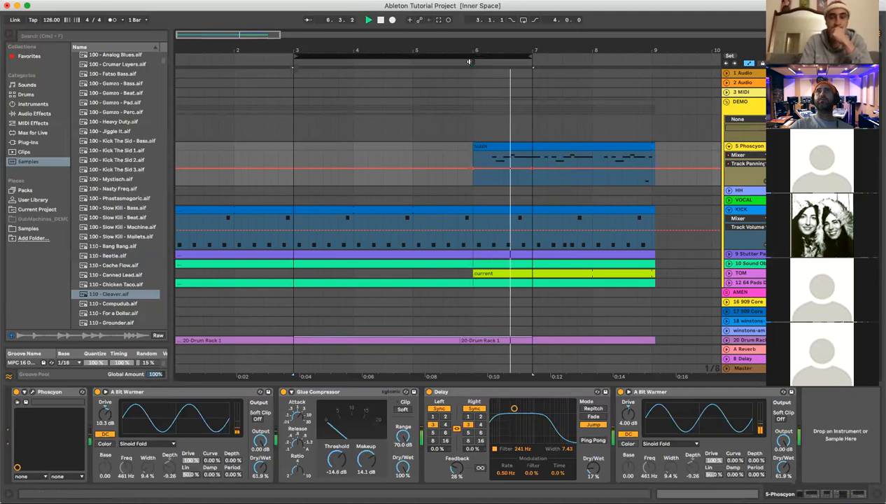
left_click(381, 20)
left_click(381, 20)
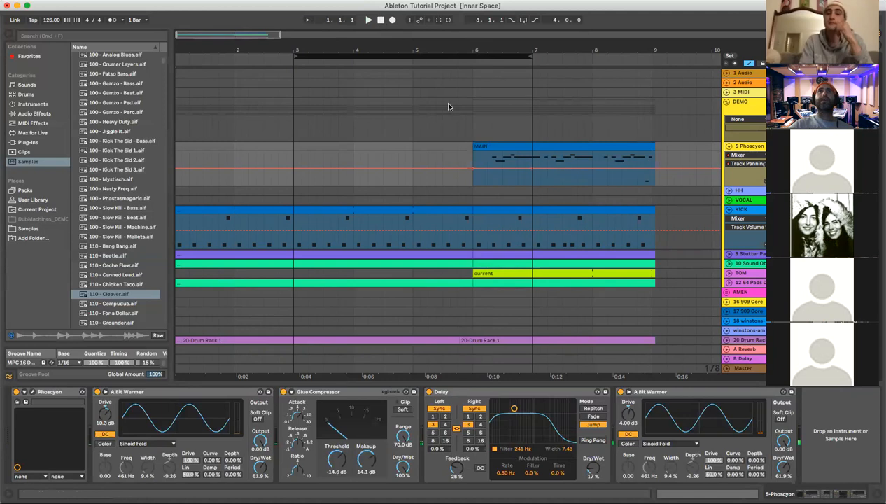
- Automate Phoscyon's panning from left at the MAIN clip's start to centre shortly after bar 7, and play it
left_click(465, 162)
left_click_drag(473, 167, 474, 186)
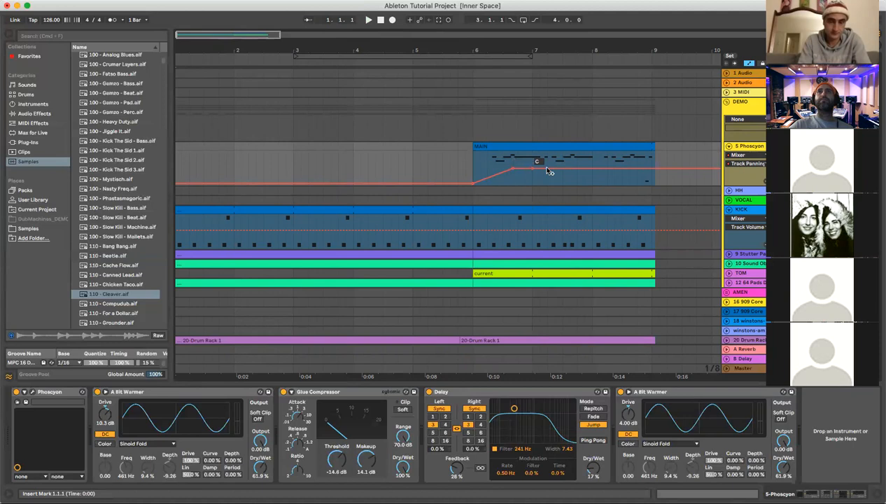
mouse_move(512, 169)
left_mouse_down()
mouse_move(526, 173)
mouse_move(510, 170)
left_mouse_up()
left_click(510, 170)
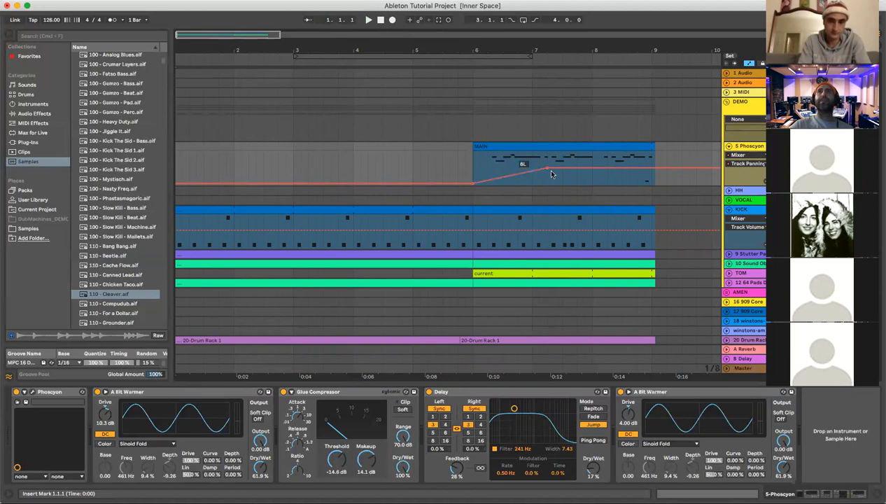
left_click(462, 56)
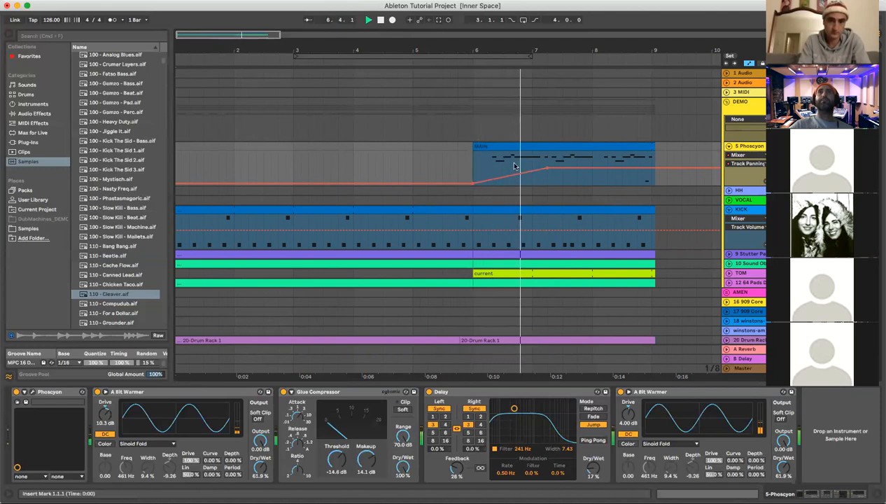
- Switch Phoscyon's lane to Track Volume, draw a fade-in from -inf dB at the MAIN clip's start, and audition it
left_click(752, 163)
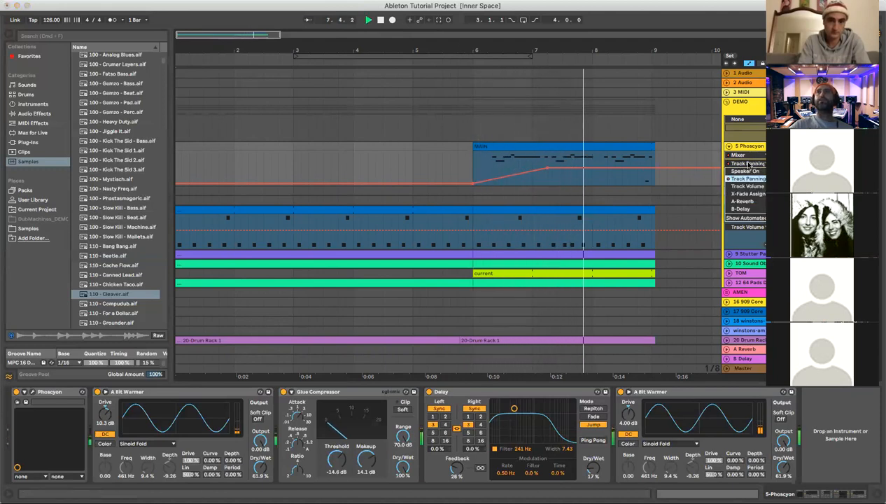
left_click(755, 164)
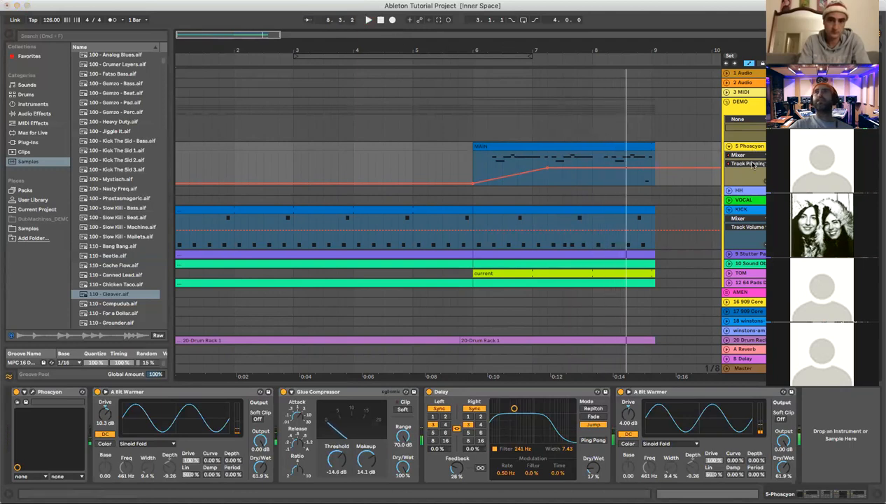
left_click(748, 163)
left_click(755, 182)
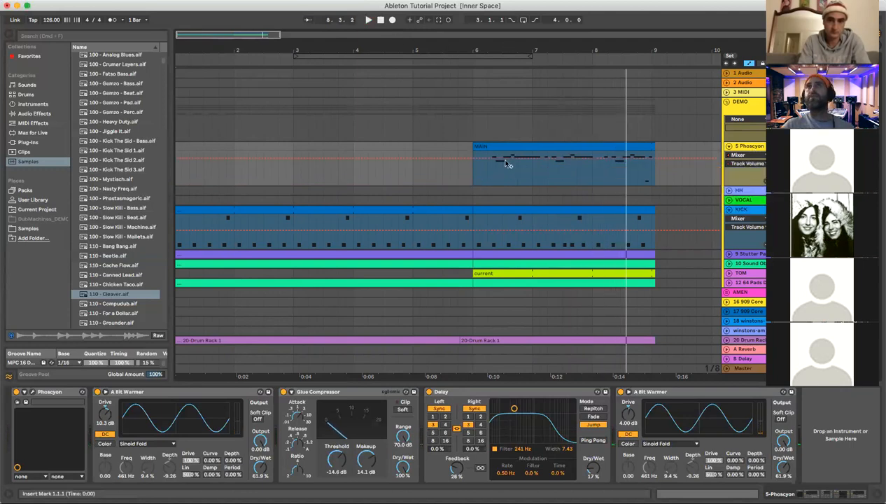
left_click(560, 159)
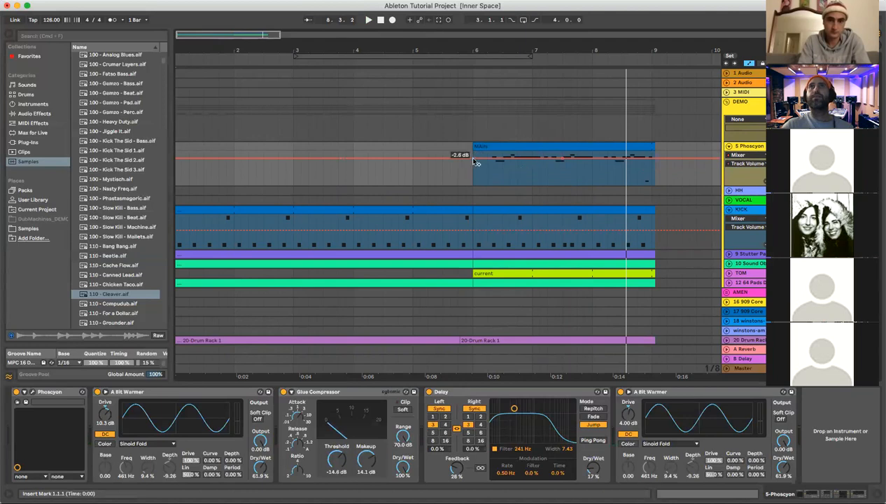
left_click_drag(474, 159, 474, 184)
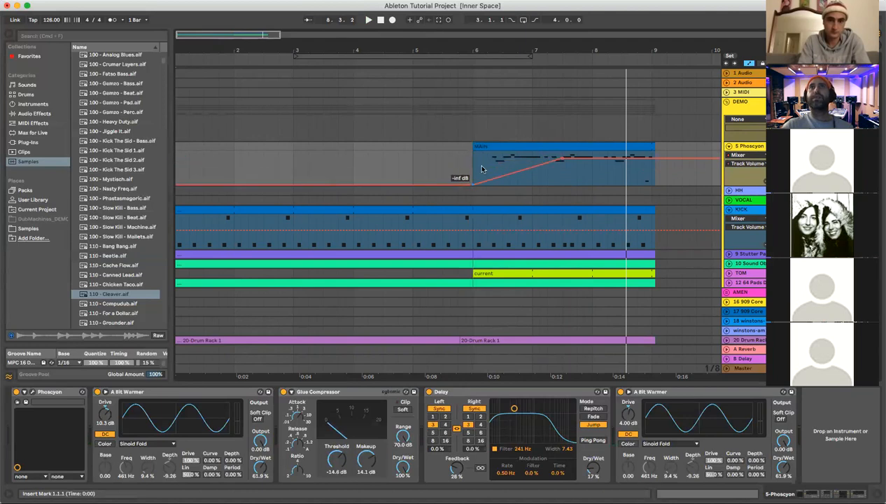
key("space")
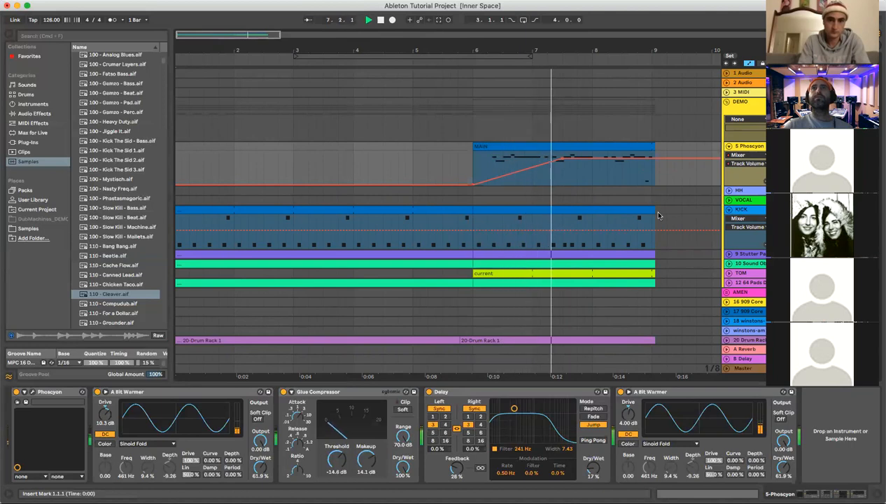
left_click(380, 21)
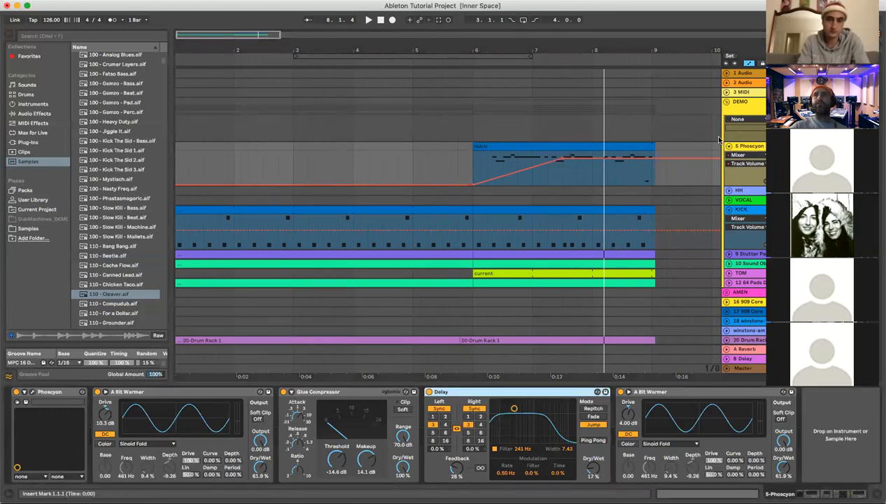
- Show Phoscyon's Delay Device On automation and keep the delay off until just before bar 7
left_click(741, 155)
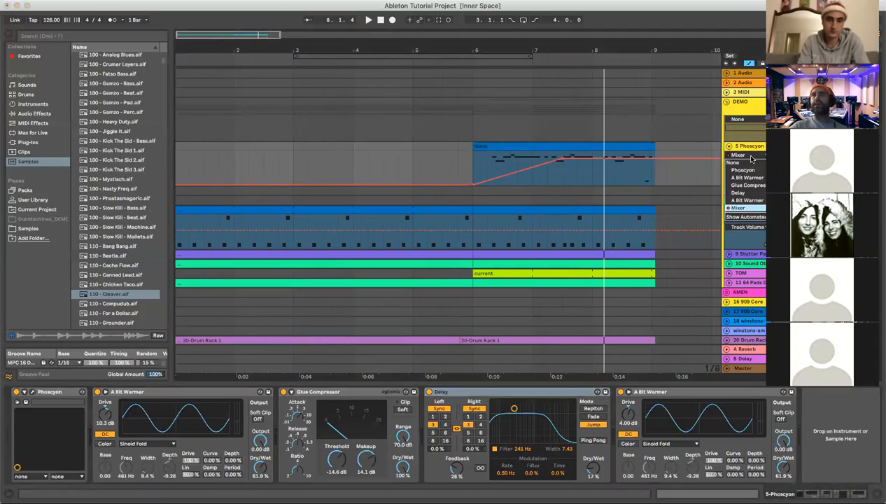
left_click(741, 193)
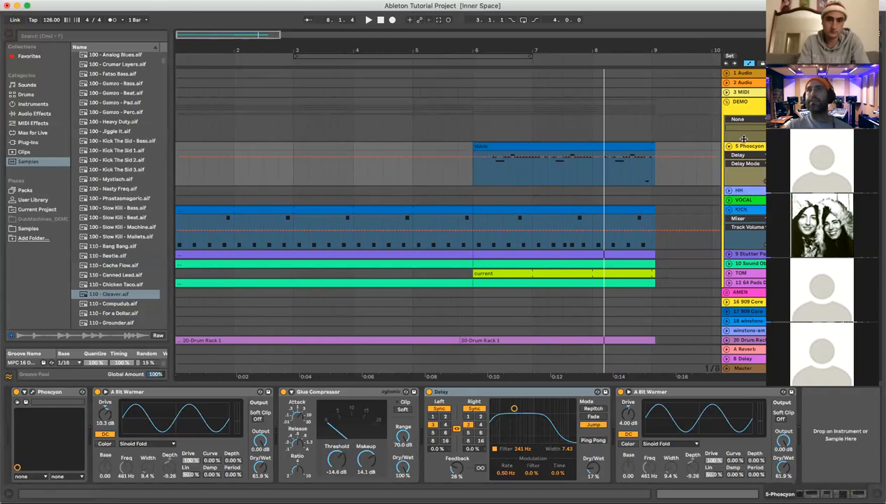
left_click(758, 168)
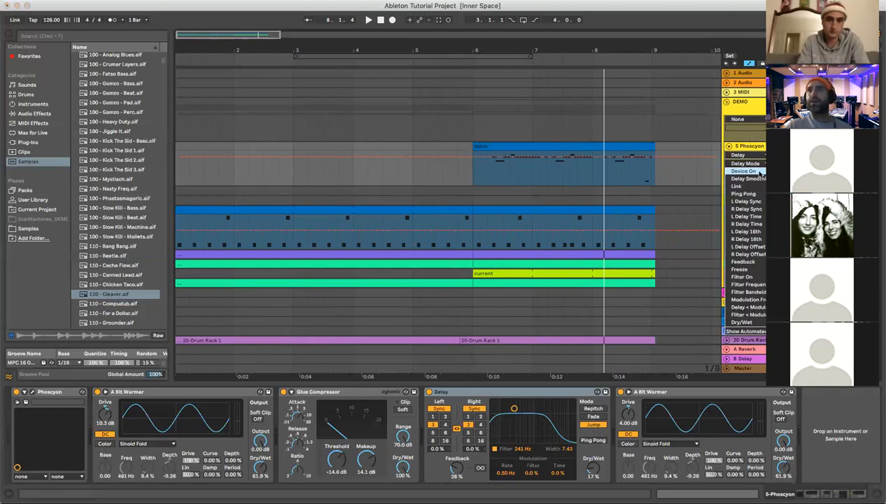
left_click(759, 167)
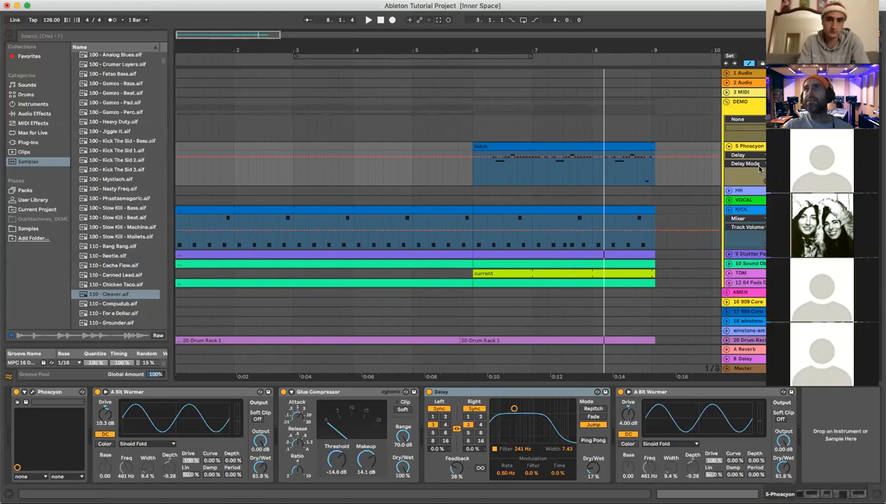
left_click(761, 164)
left_click(747, 172)
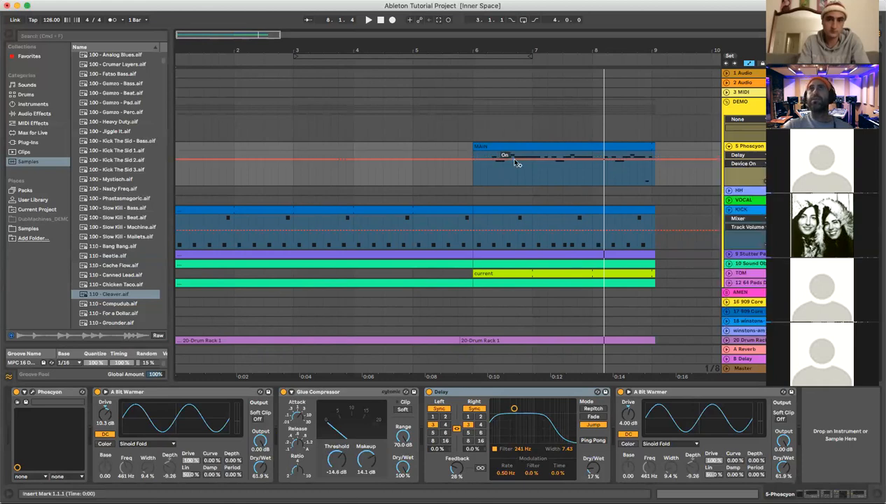
left_click_drag(516, 163, 518, 175)
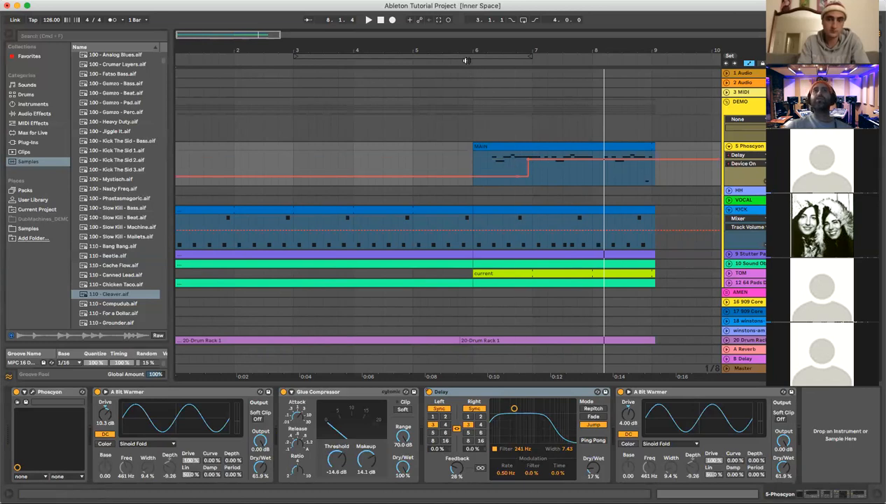
- Move the point where Phoscyon's delay switches on to about the middle of bar 8 during playback, and fold the DEMO group
left_click(458, 60)
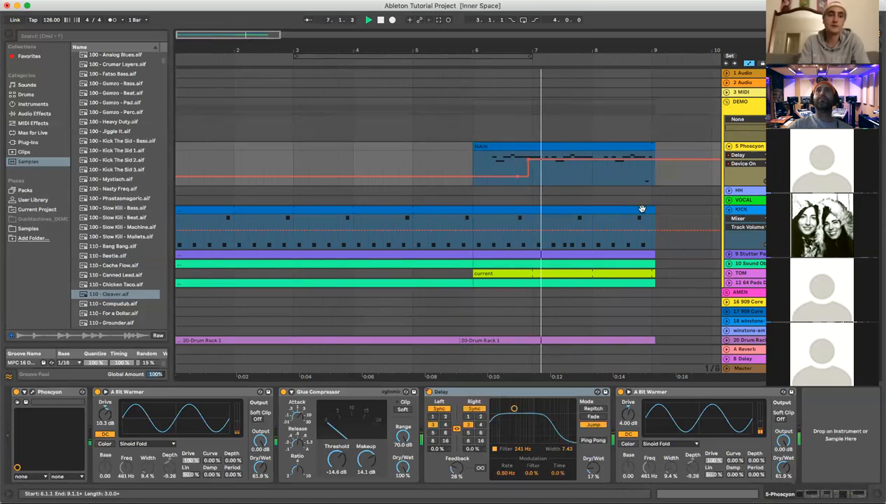
left_click_drag(527, 159, 621, 158)
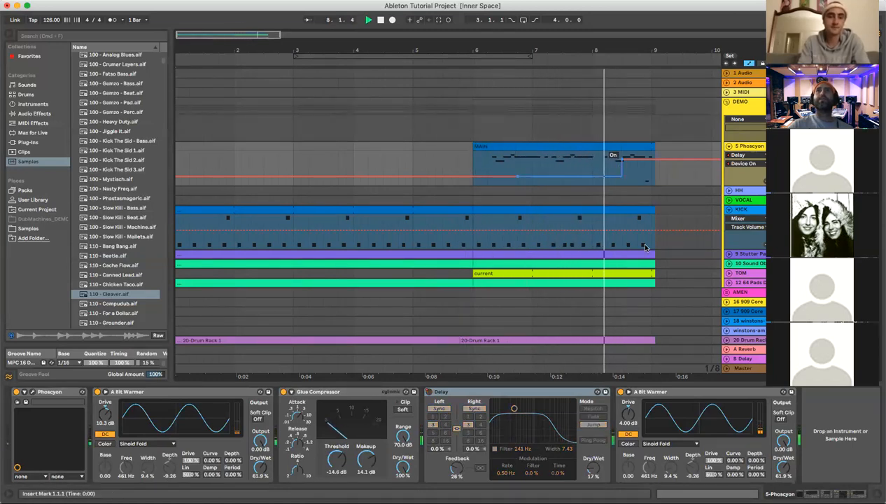
key("space")
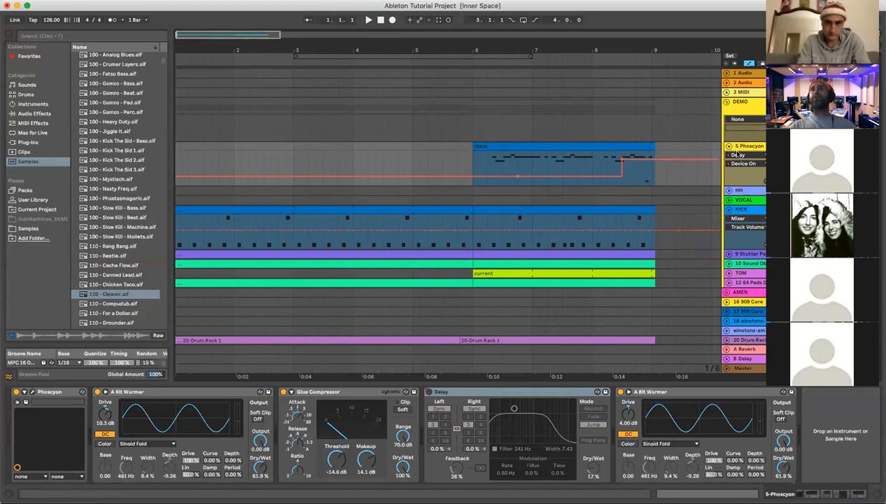
left_click(725, 101)
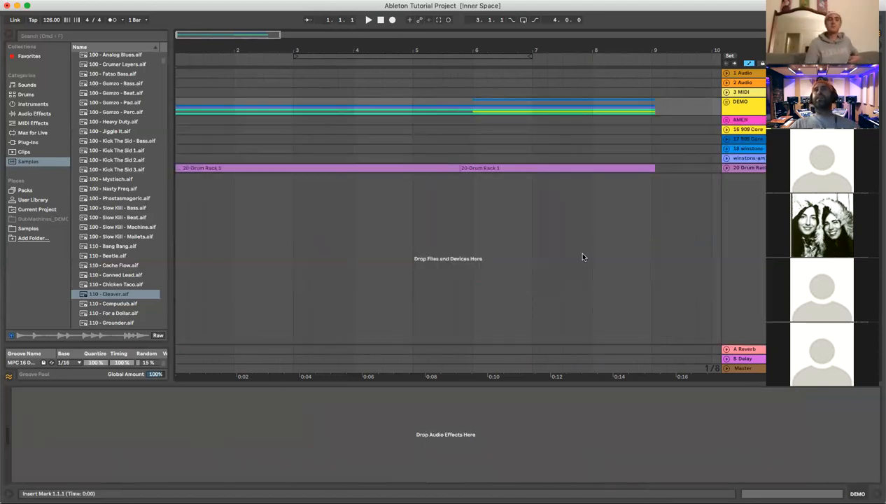
left_click(576, 246)
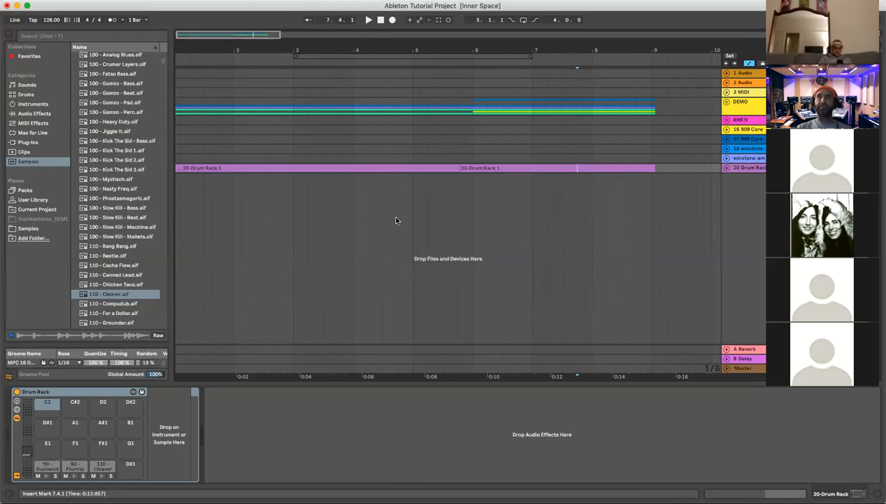
left_click(381, 20)
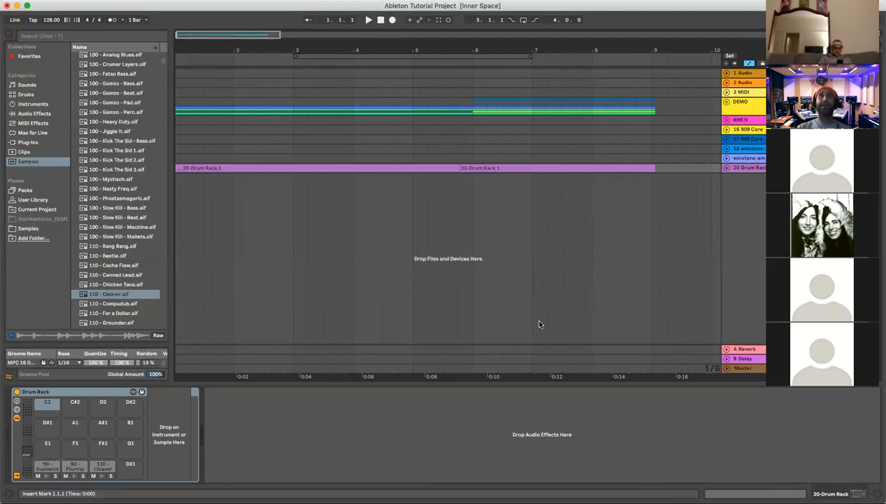
left_click(516, 257)
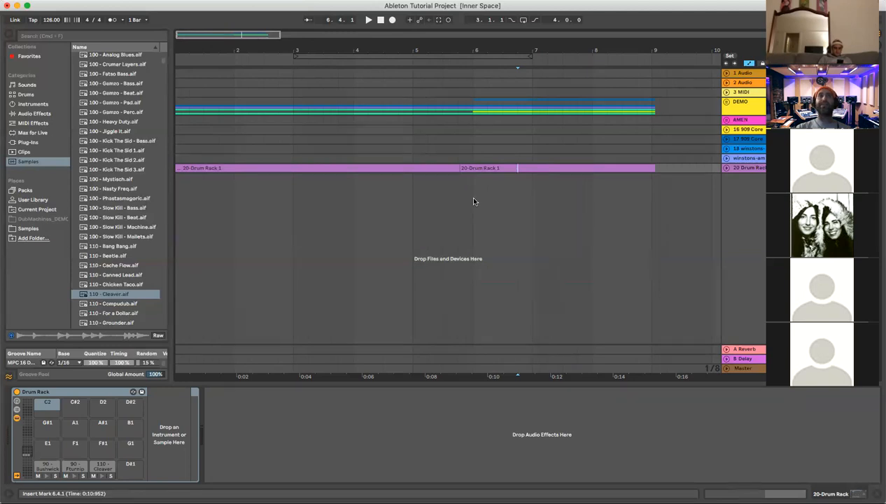
left_click(586, 204)
left_click(480, 224)
- Delete the 20 Drum Rack track from the Arrangement
left_click(757, 168)
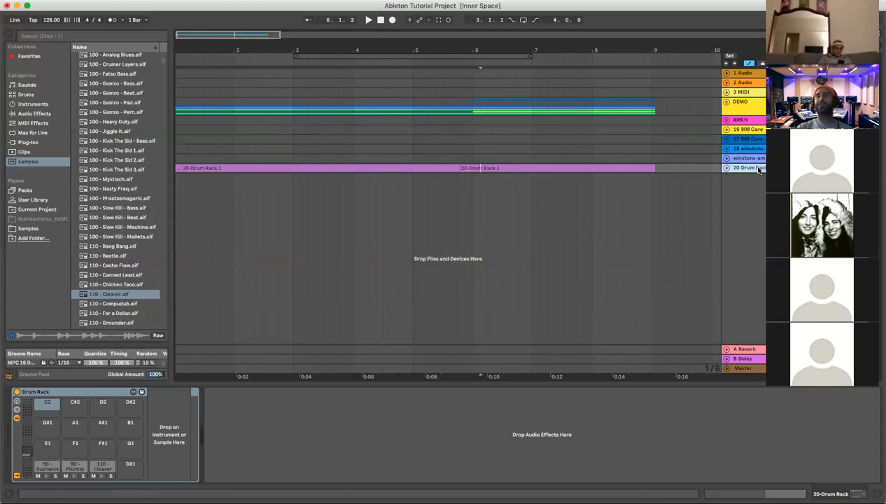
key("Delete")
left_click(637, 159)
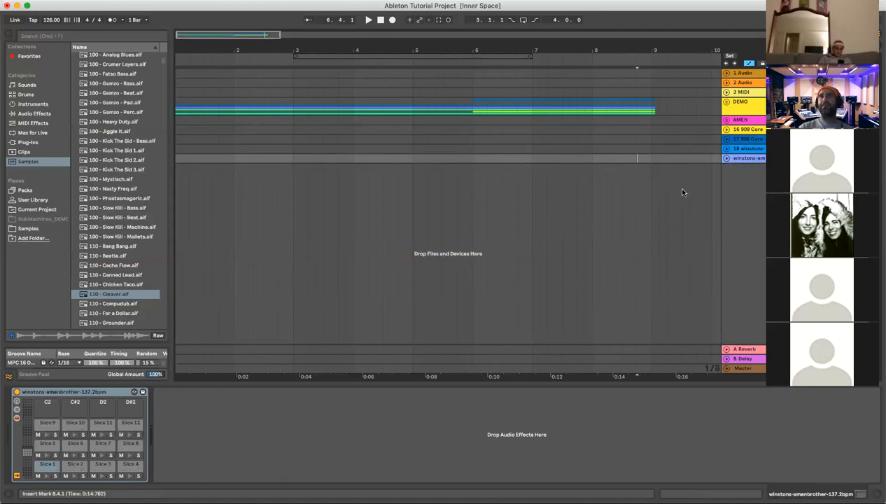
left_click(726, 102)
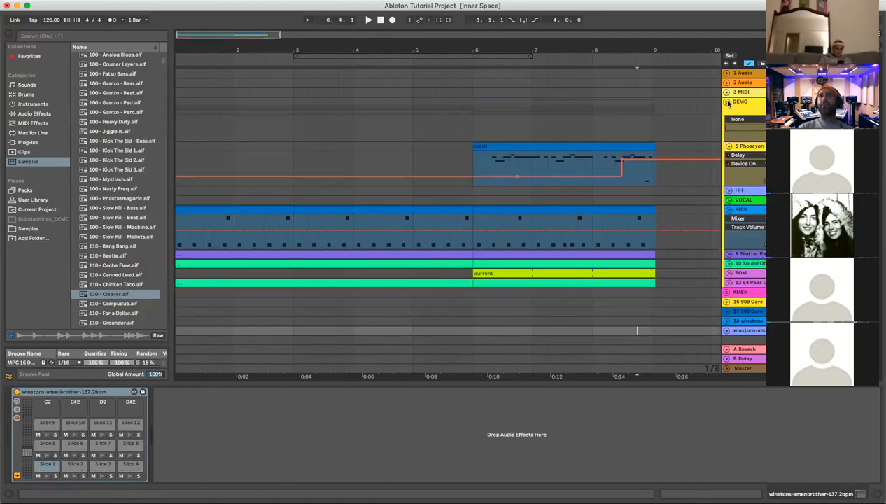
left_click(726, 102)
left_click(659, 138)
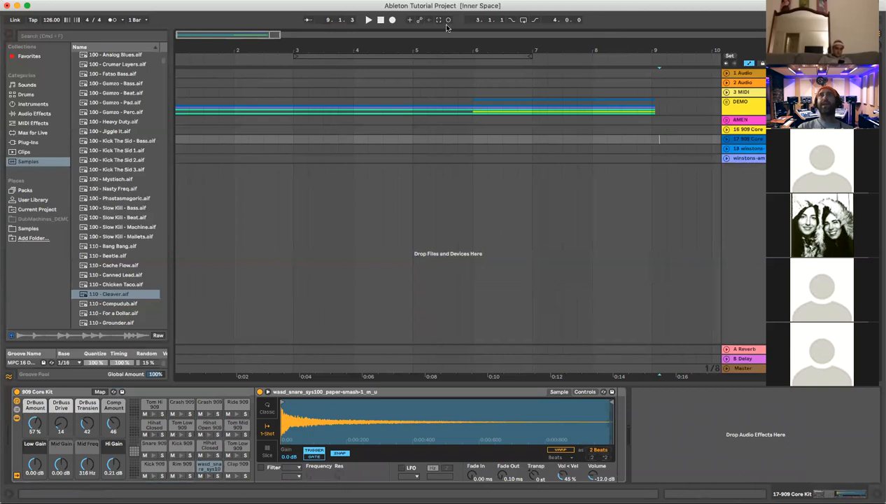
left_click(384, 20)
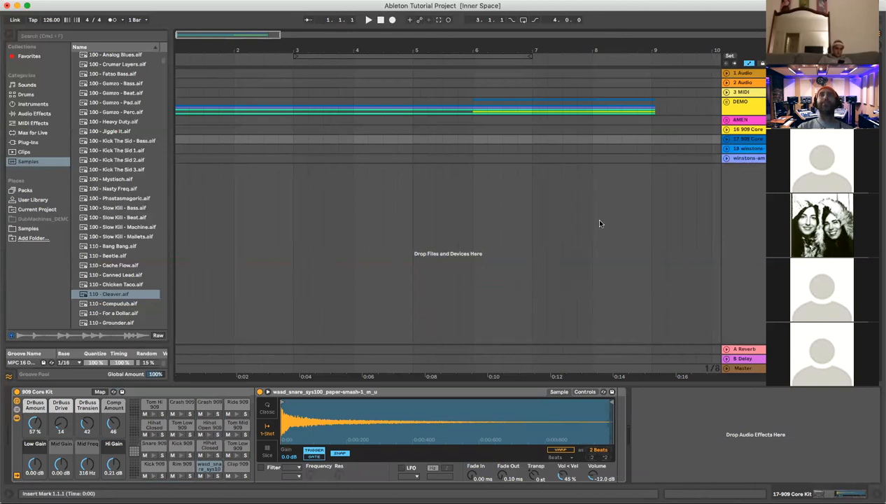
left_click(593, 216)
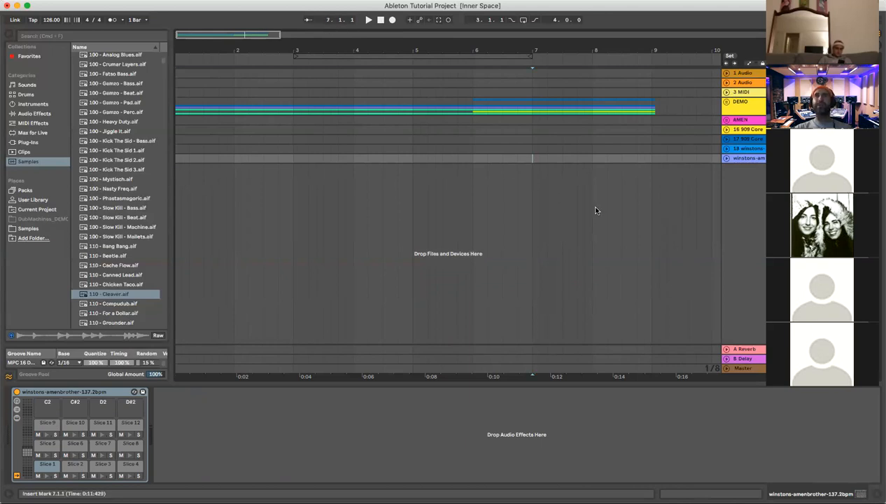
- Select the entire Arrangement and export it as an audio file named Ableton Tutorial Project to the Desktop
key("super+a")
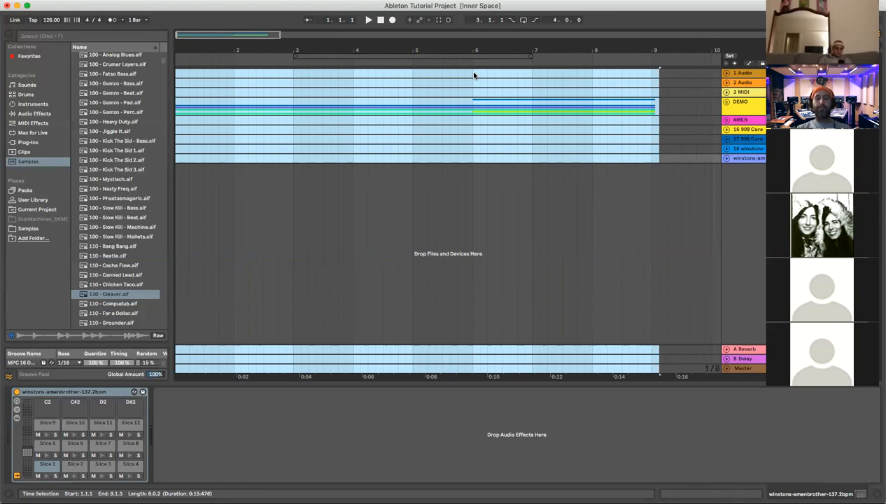
key("super+Tab")
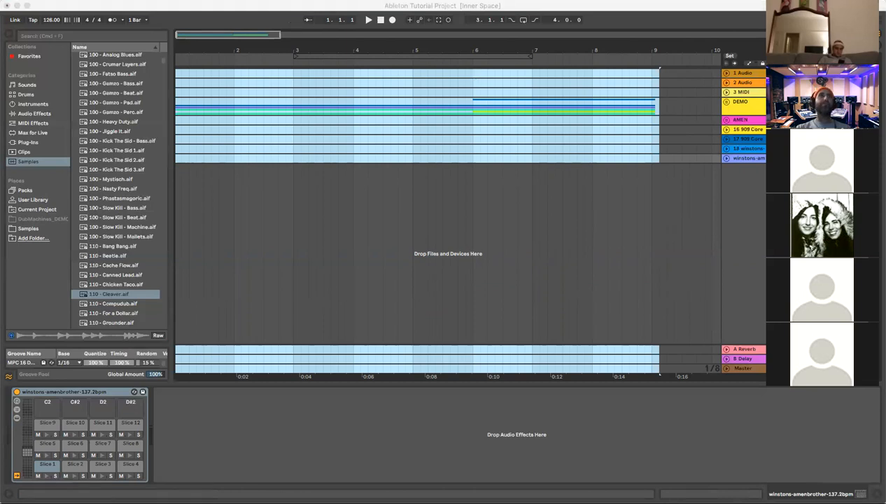
left_click(11, 1)
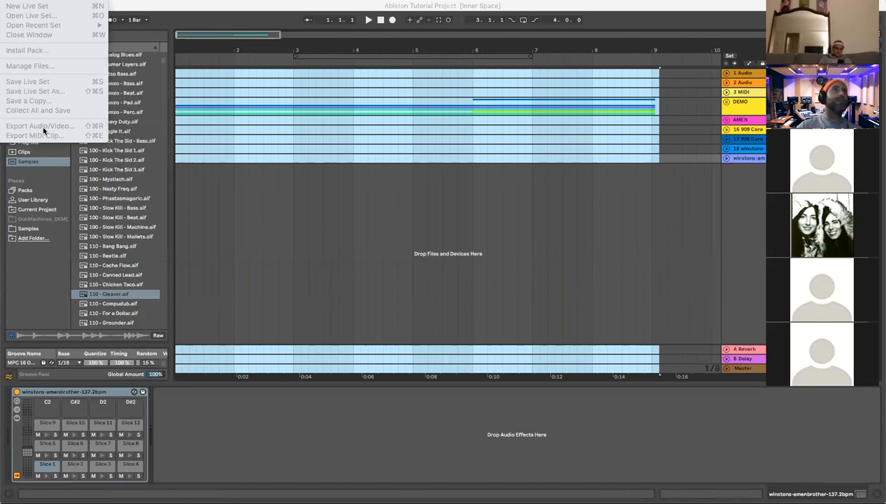
left_click(349, 221)
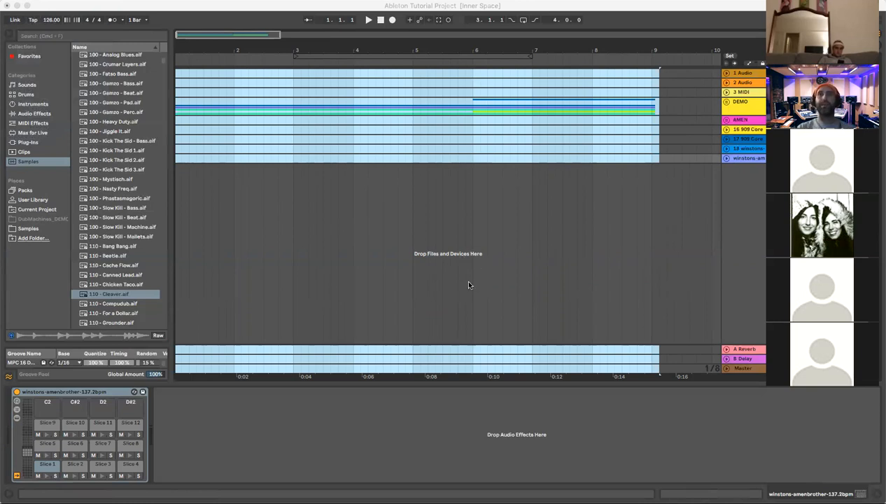
left_click(495, 271)
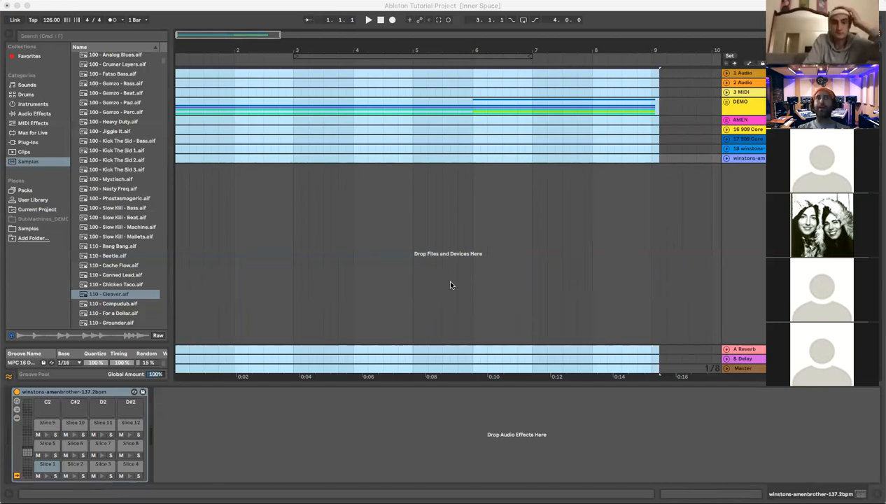
left_click(488, 275)
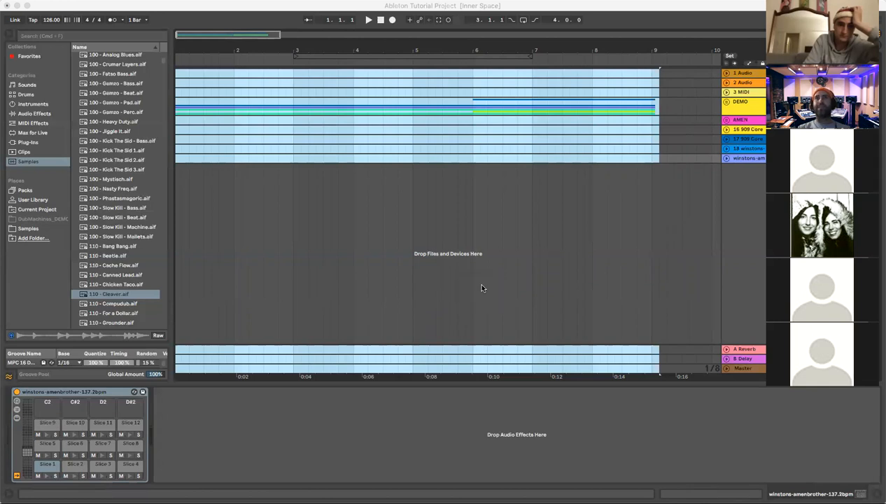
left_click(428, 411)
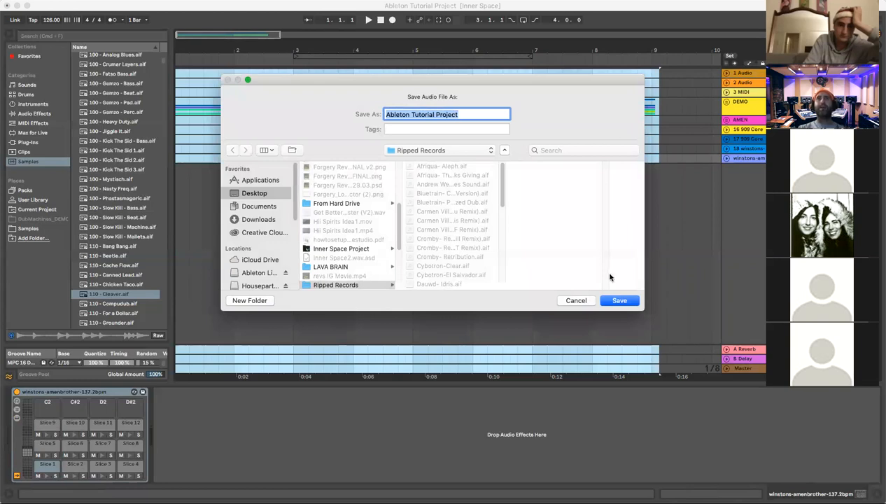
left_click(262, 193)
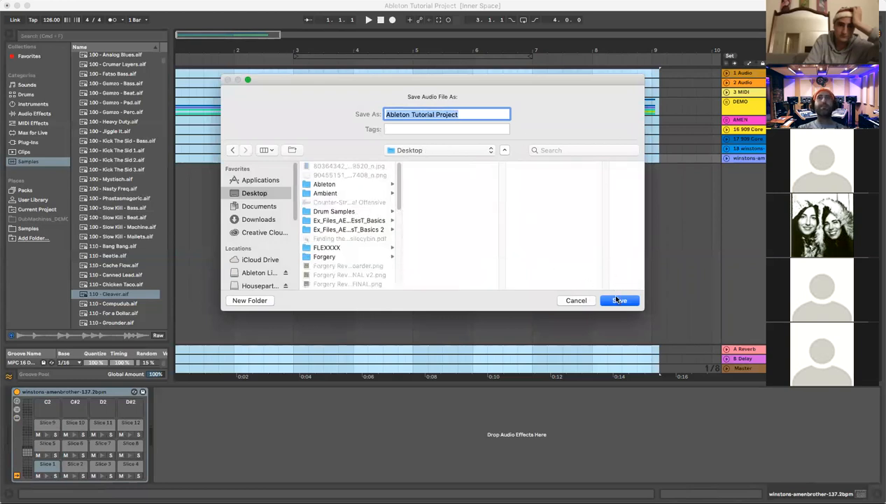
left_click(619, 300)
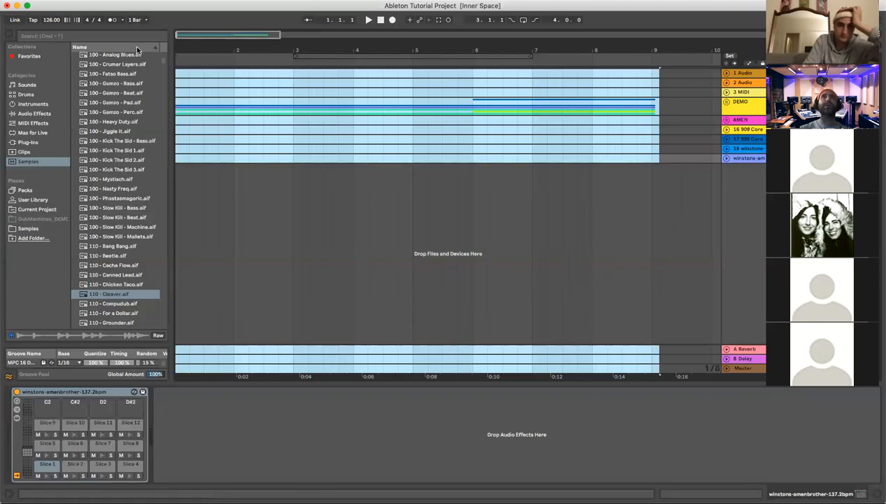
left_click(17, 5)
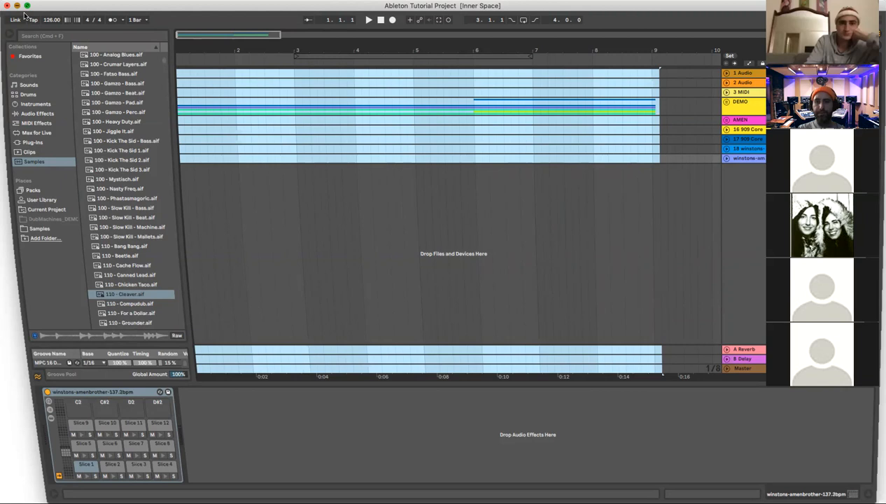
left_click(630, 193)
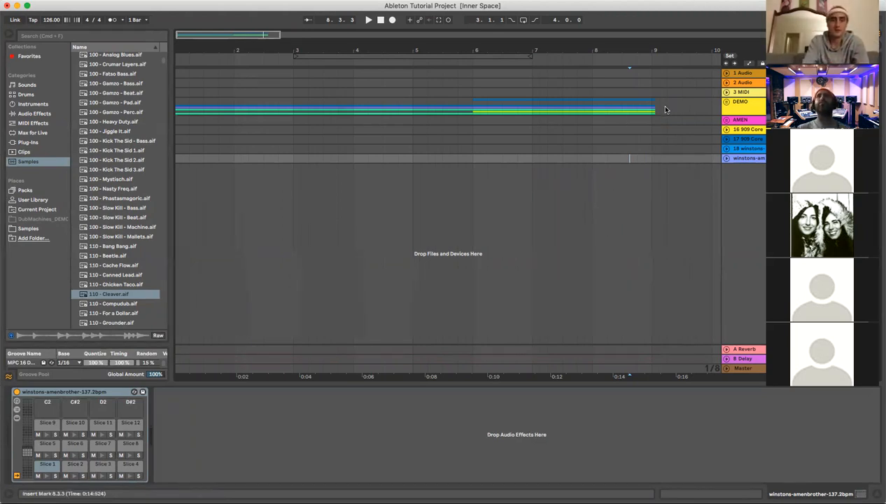
left_click(379, 20)
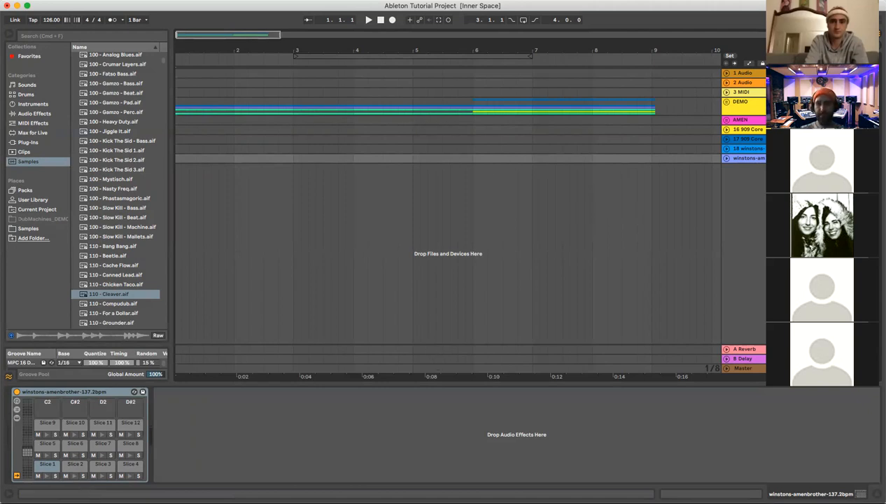
key("super+Tab")
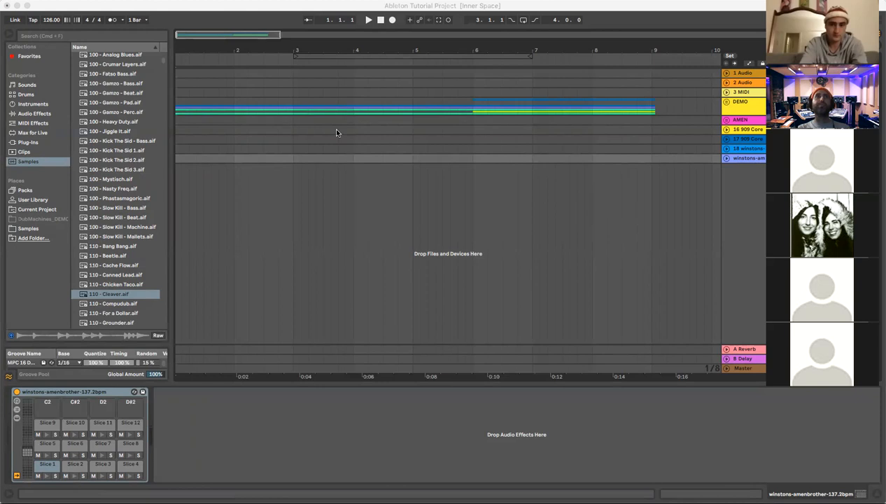
- Launch the AMEN group's first scene clips in Session View and turn off solo on the DEMO group
key("Tab")
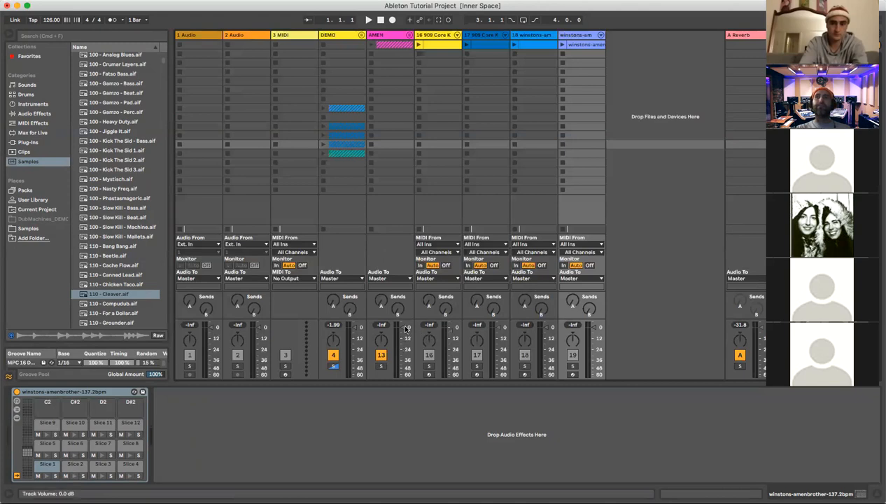
left_click(370, 45)
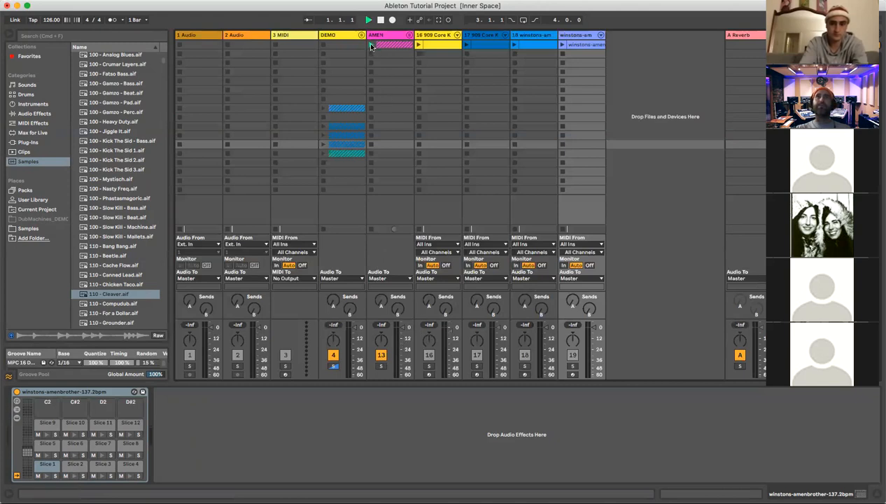
left_click(333, 365)
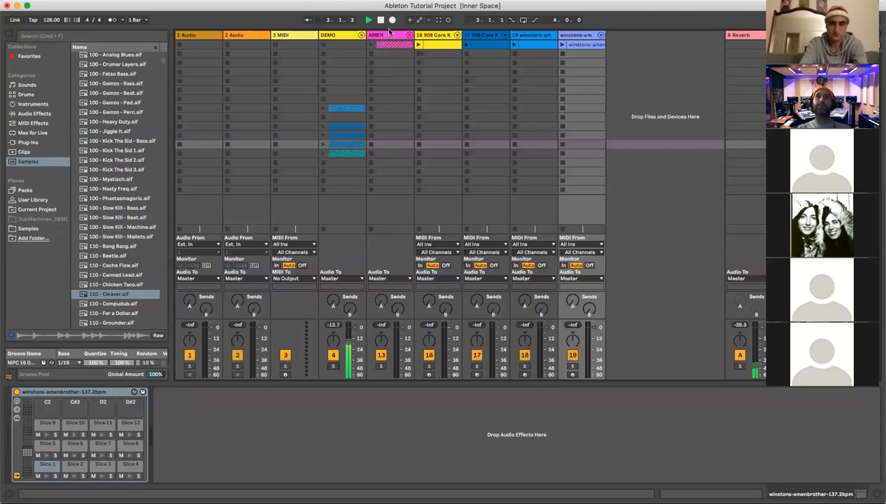
key("Tab")
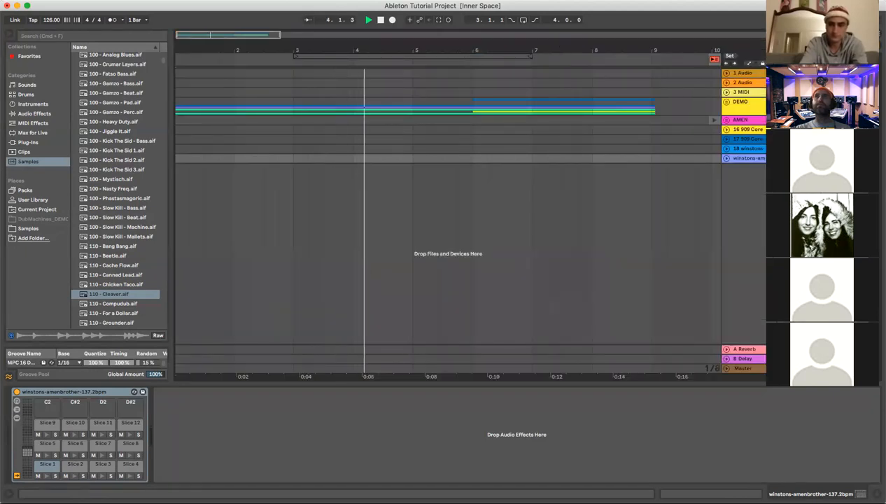
key("Tab")
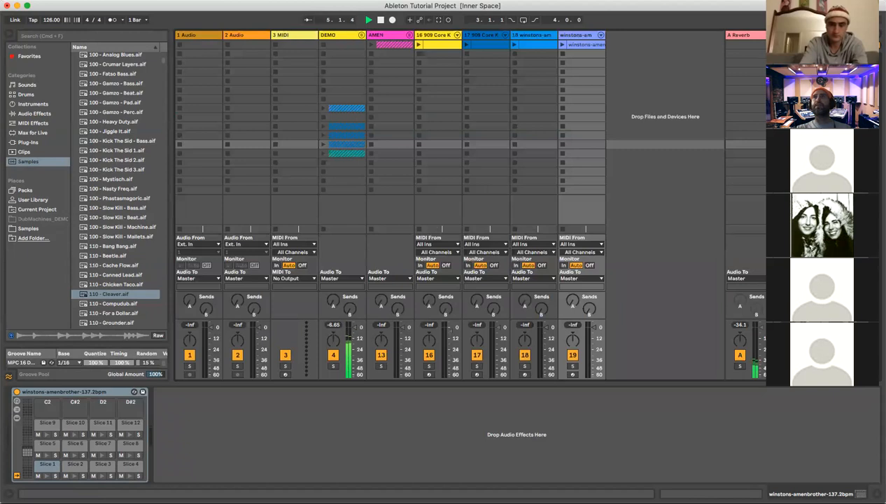
- Select the Master track, adjust its volume during playback, and stop with the playhead back at 1.1.1
left_click(843, 35)
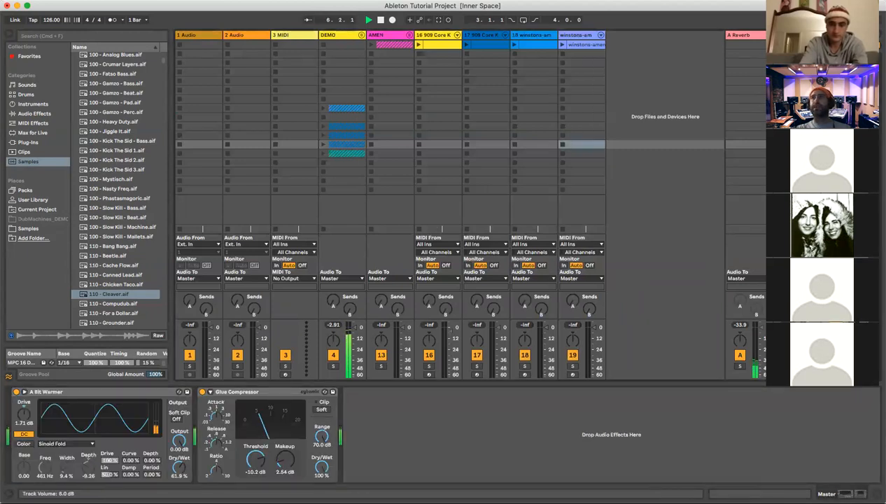
mouse_move(856, 322)
left_mouse_down()
mouse_move(856, 344)
mouse_move(855, 327)
left_mouse_up()
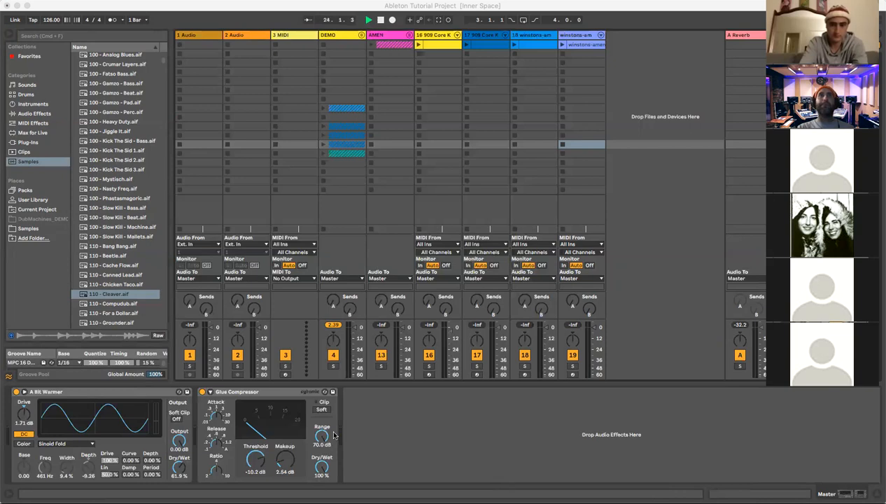
left_click(381, 21)
left_click(381, 21)
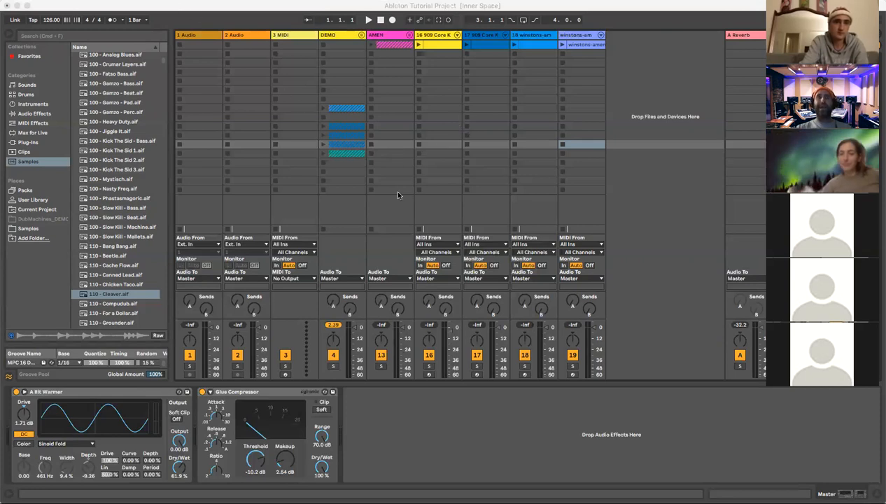
key("Tab")
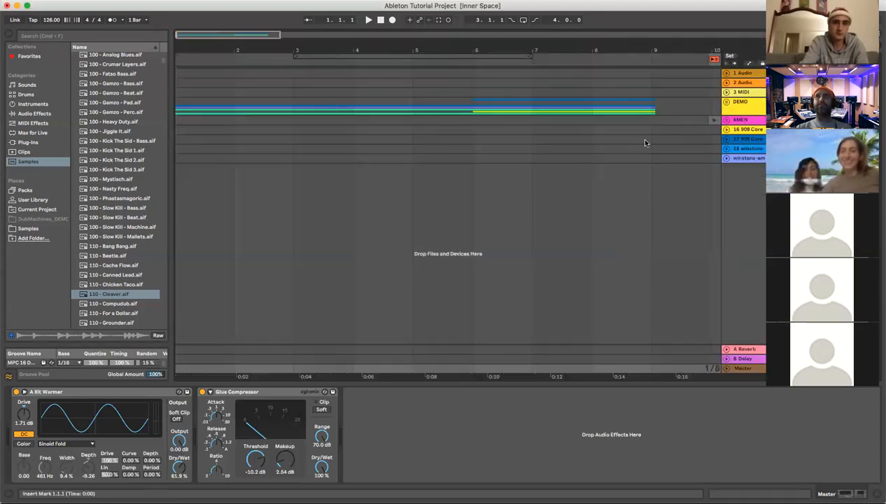
key("Tab")
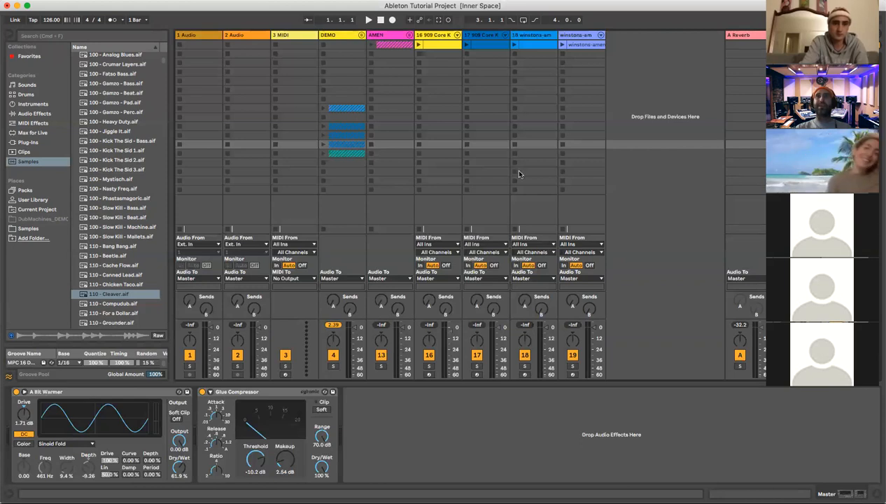